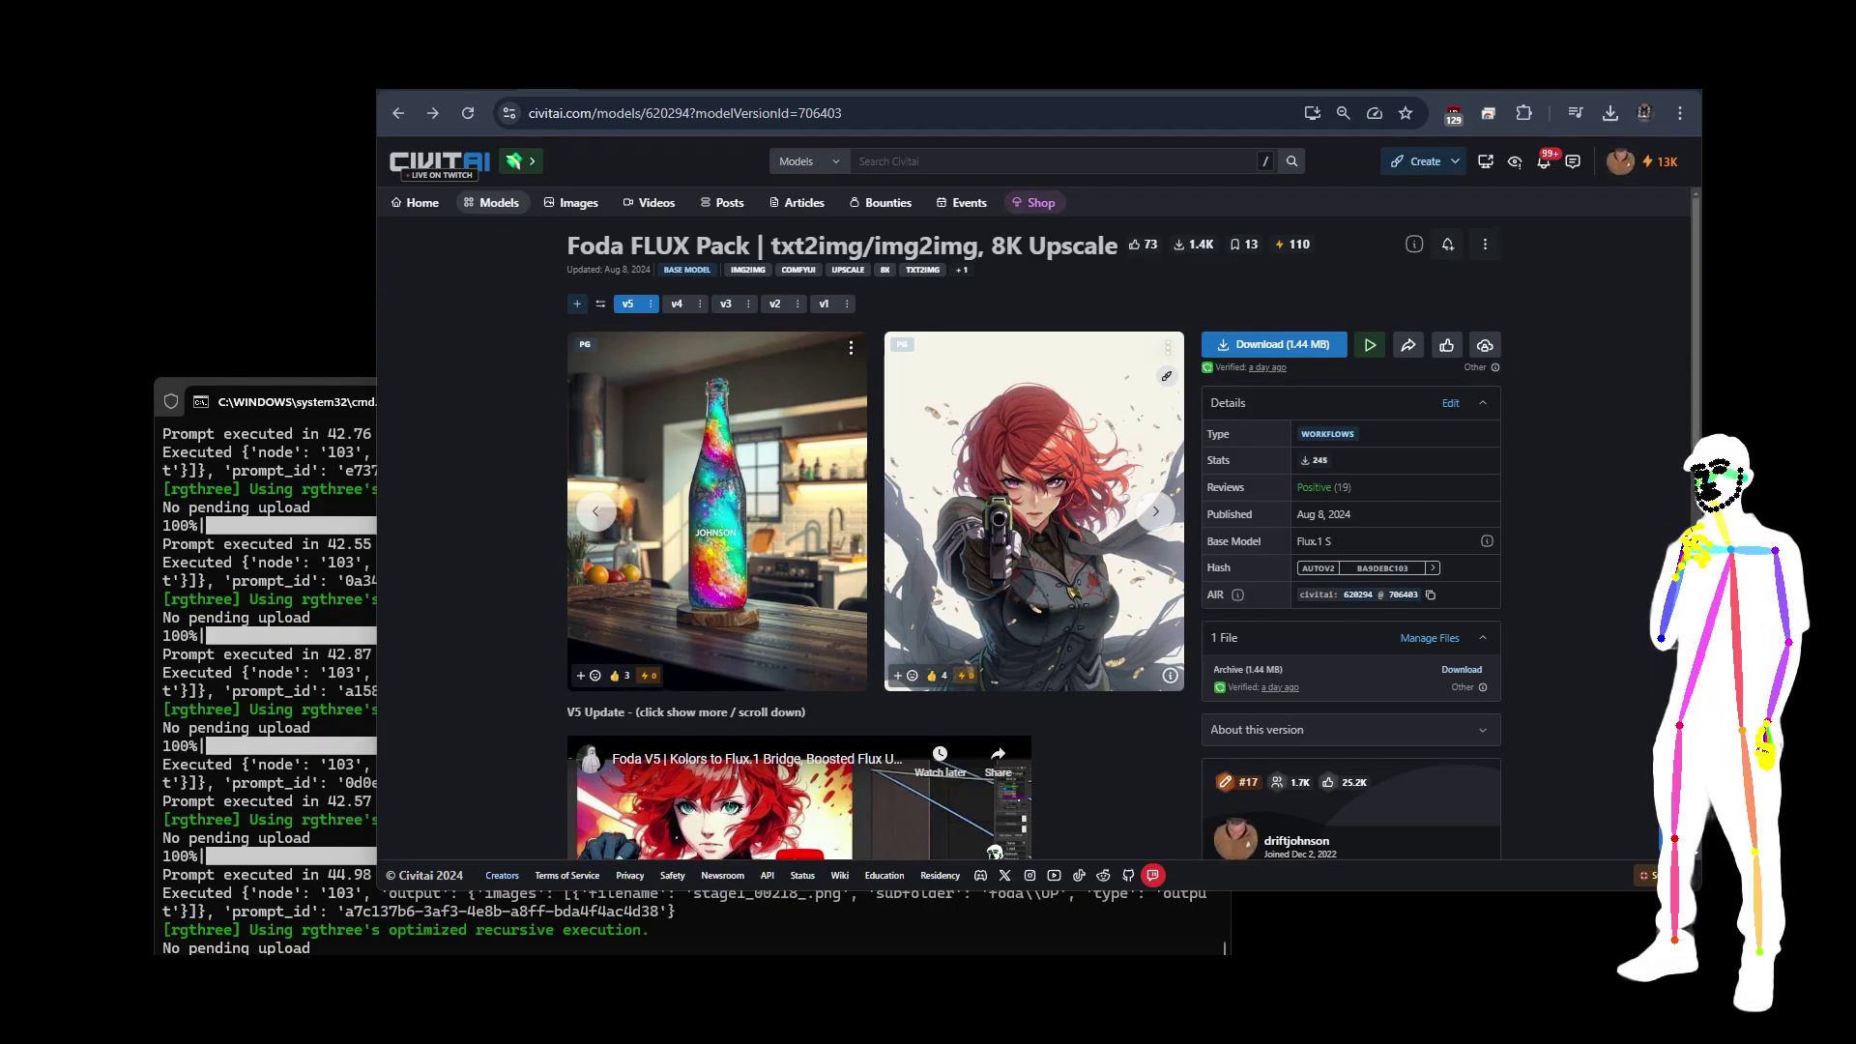
- Switch from the Civitai Foda FLUX Pack page to the ComfyUI workflow at 127.0.0.1:8188
key(ctrl+Tab)
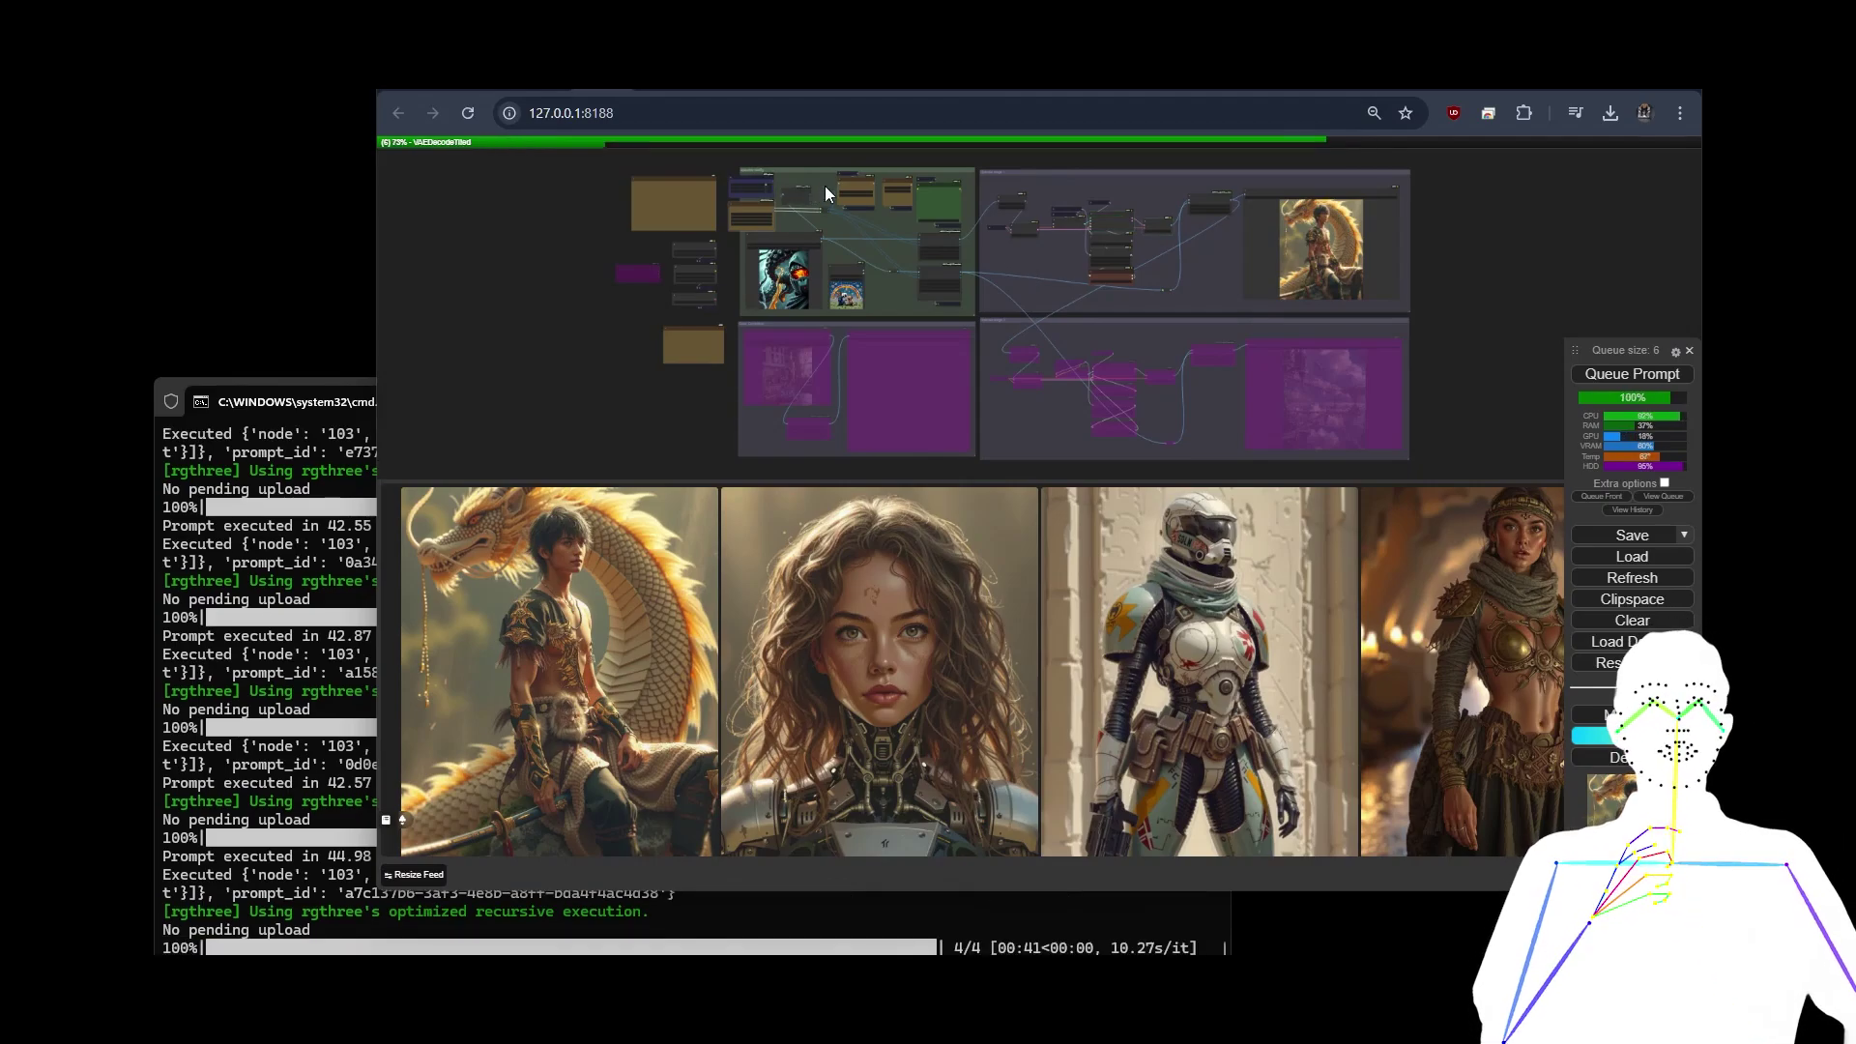
scroll(798, 172, up, 10)
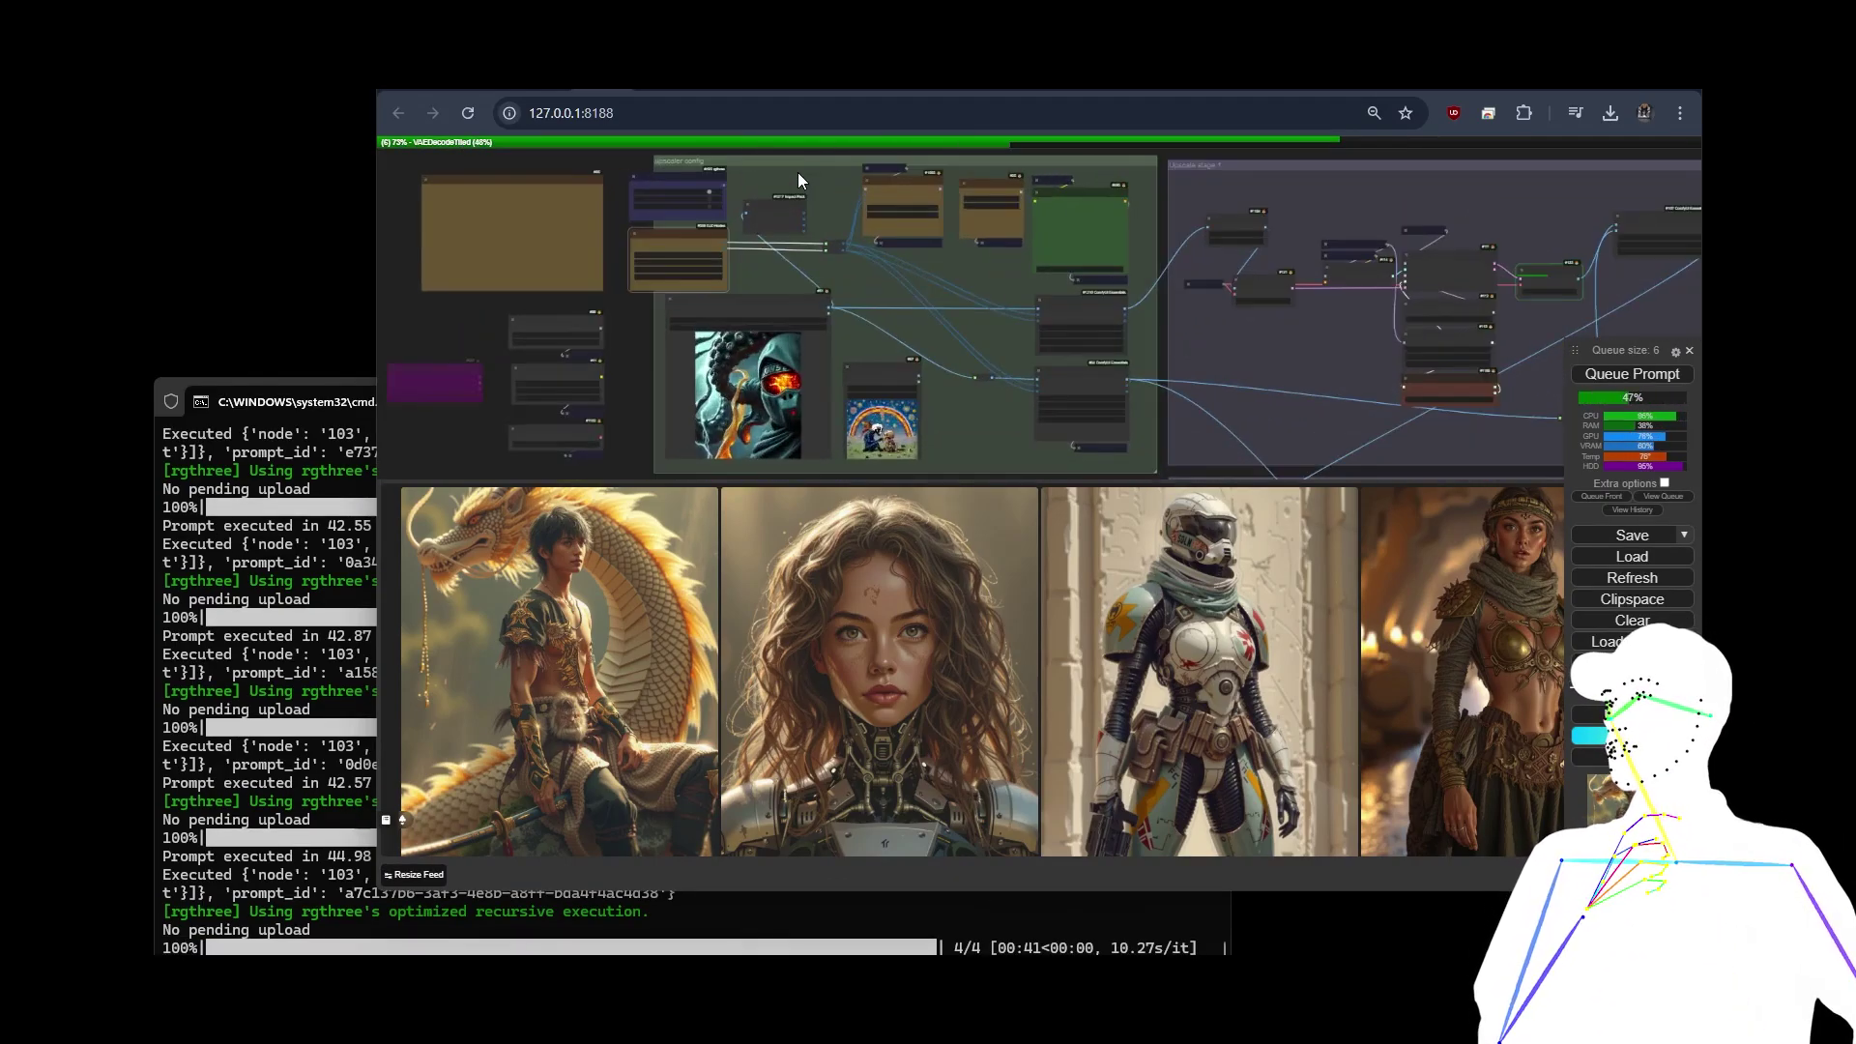
scroll(798, 179, up, 1)
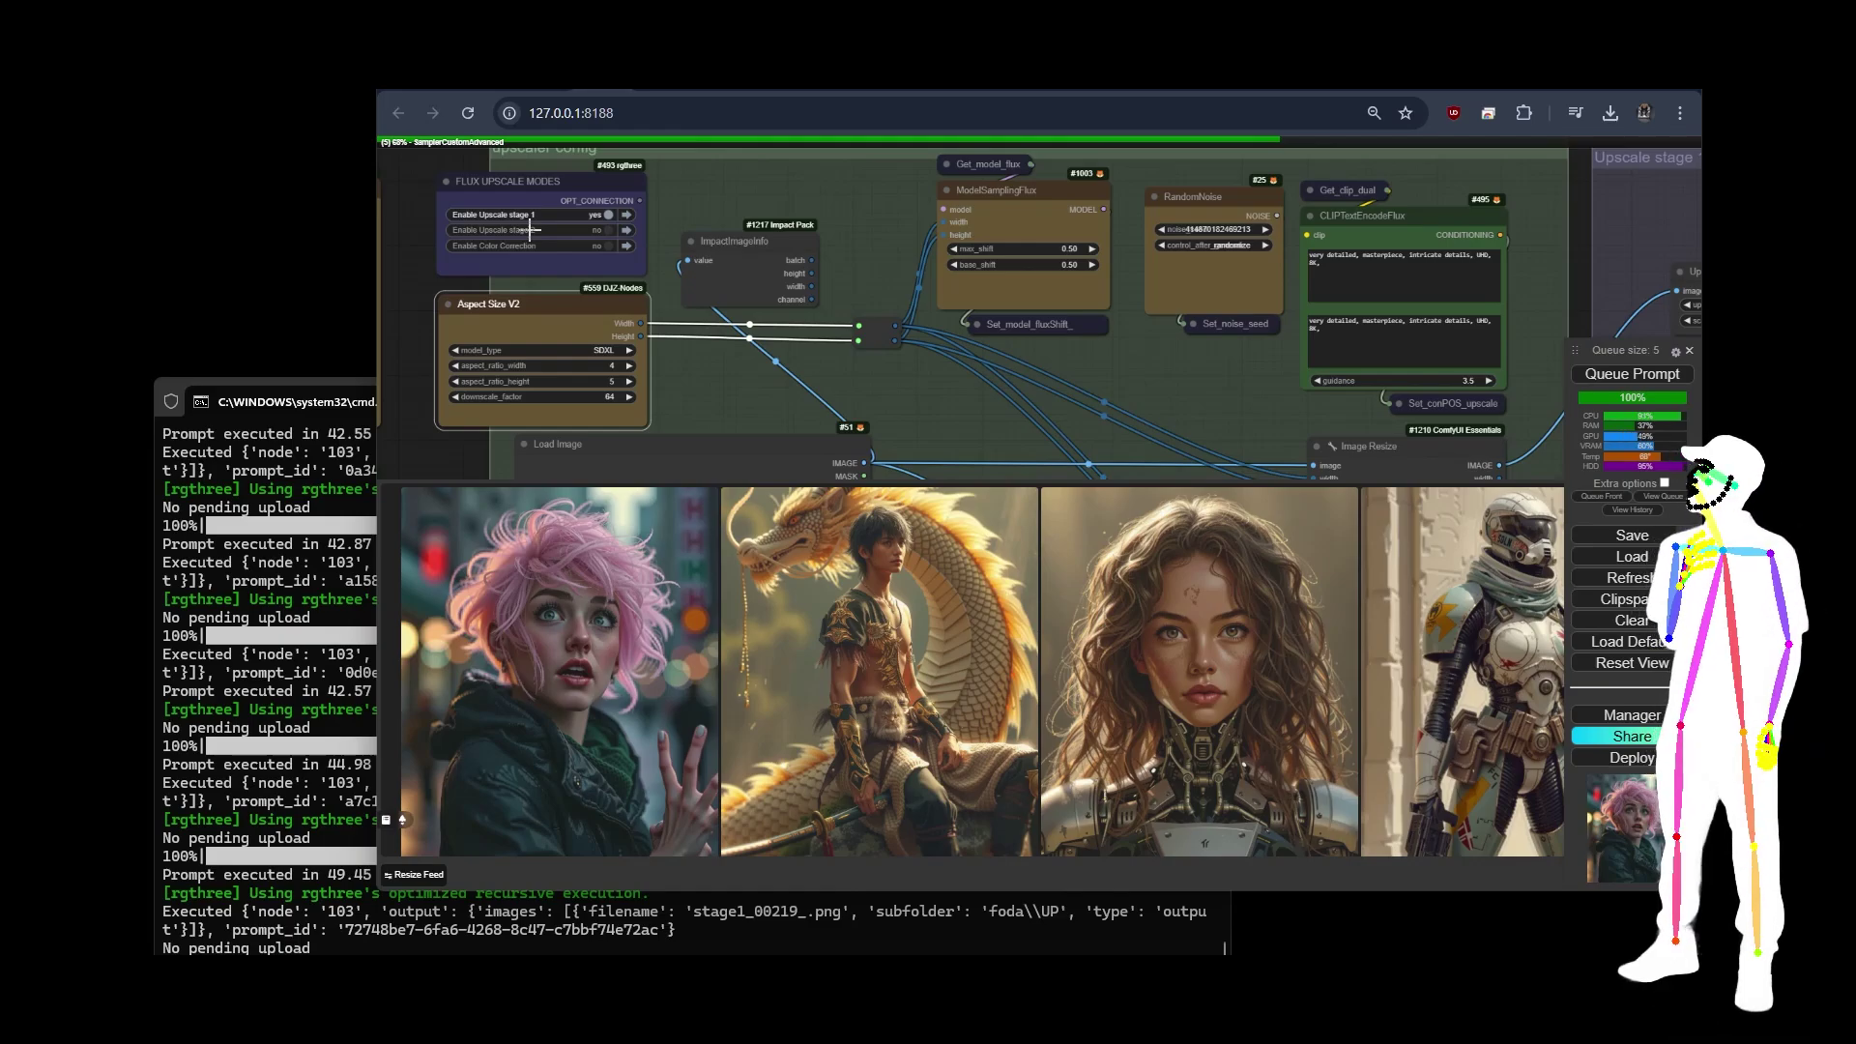
scroll(529, 229, down, 5)
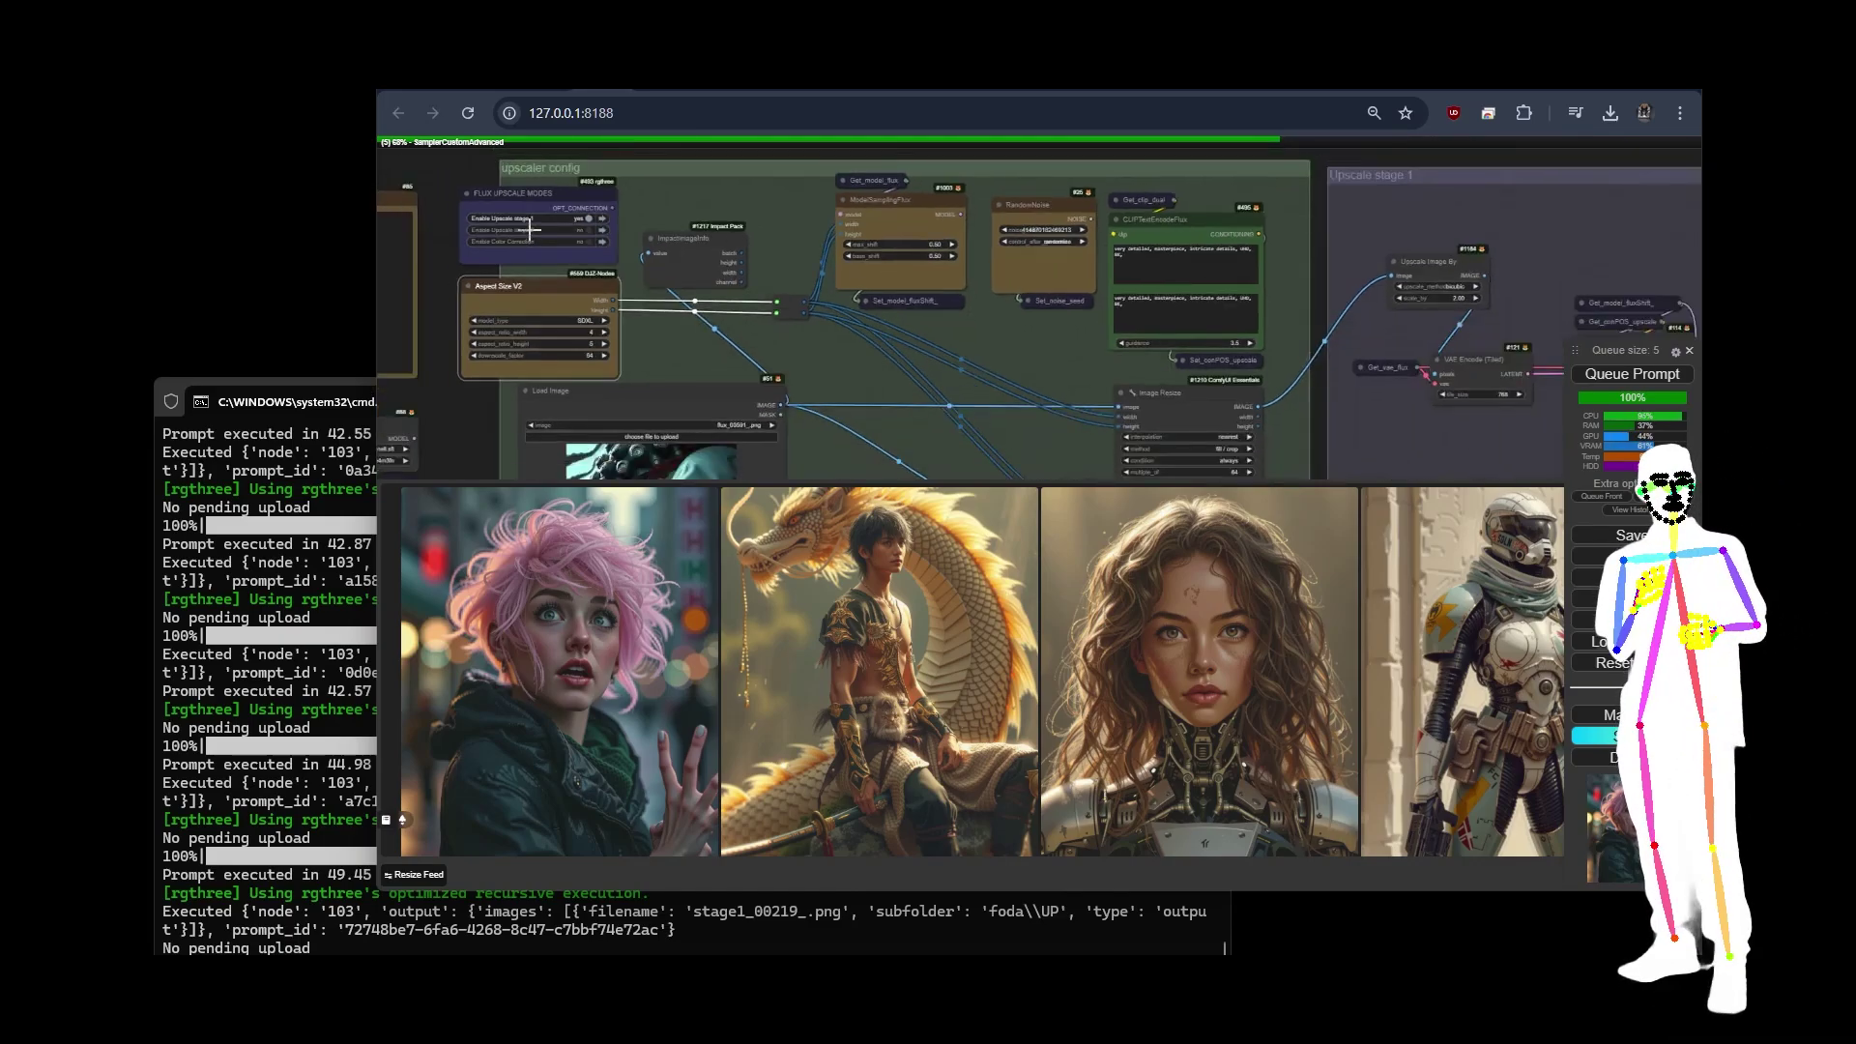
scroll(1129, 354, up, 2)
drag(1129, 354, 821, 315)
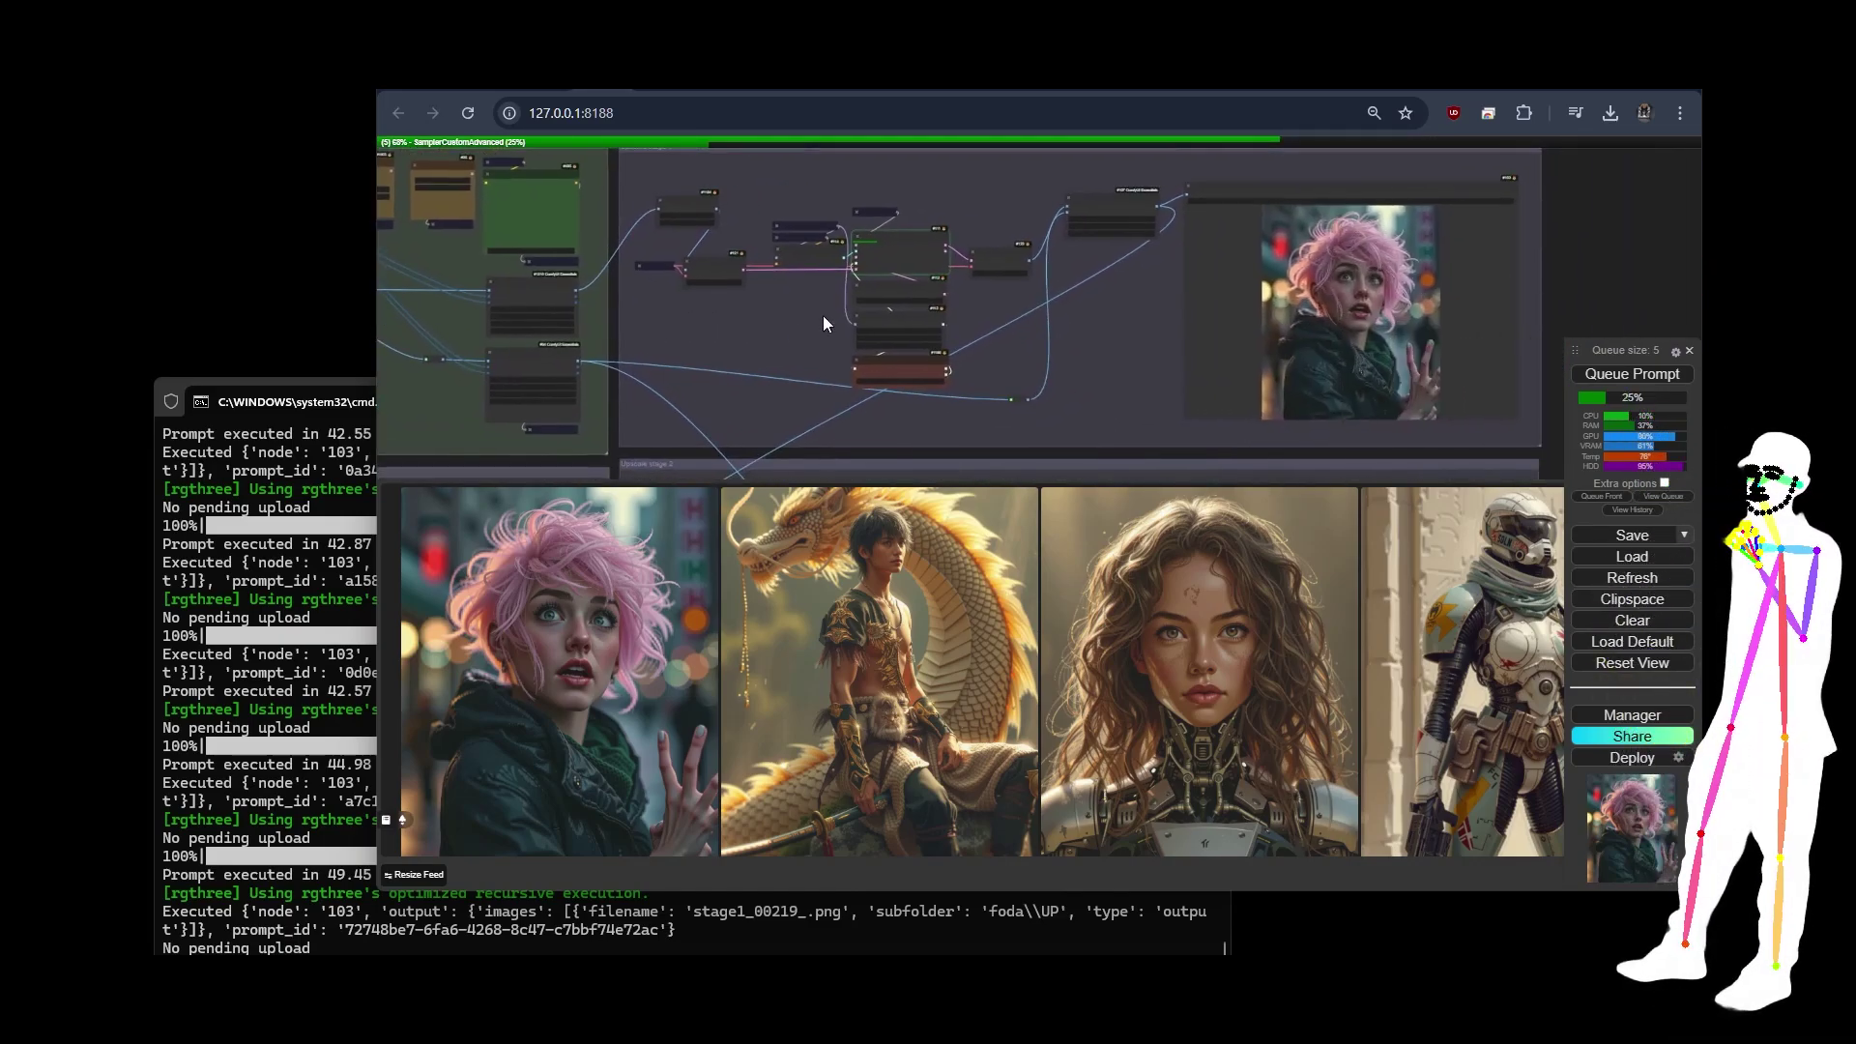
scroll(883, 301, up, 3)
scroll(883, 301, up, 2)
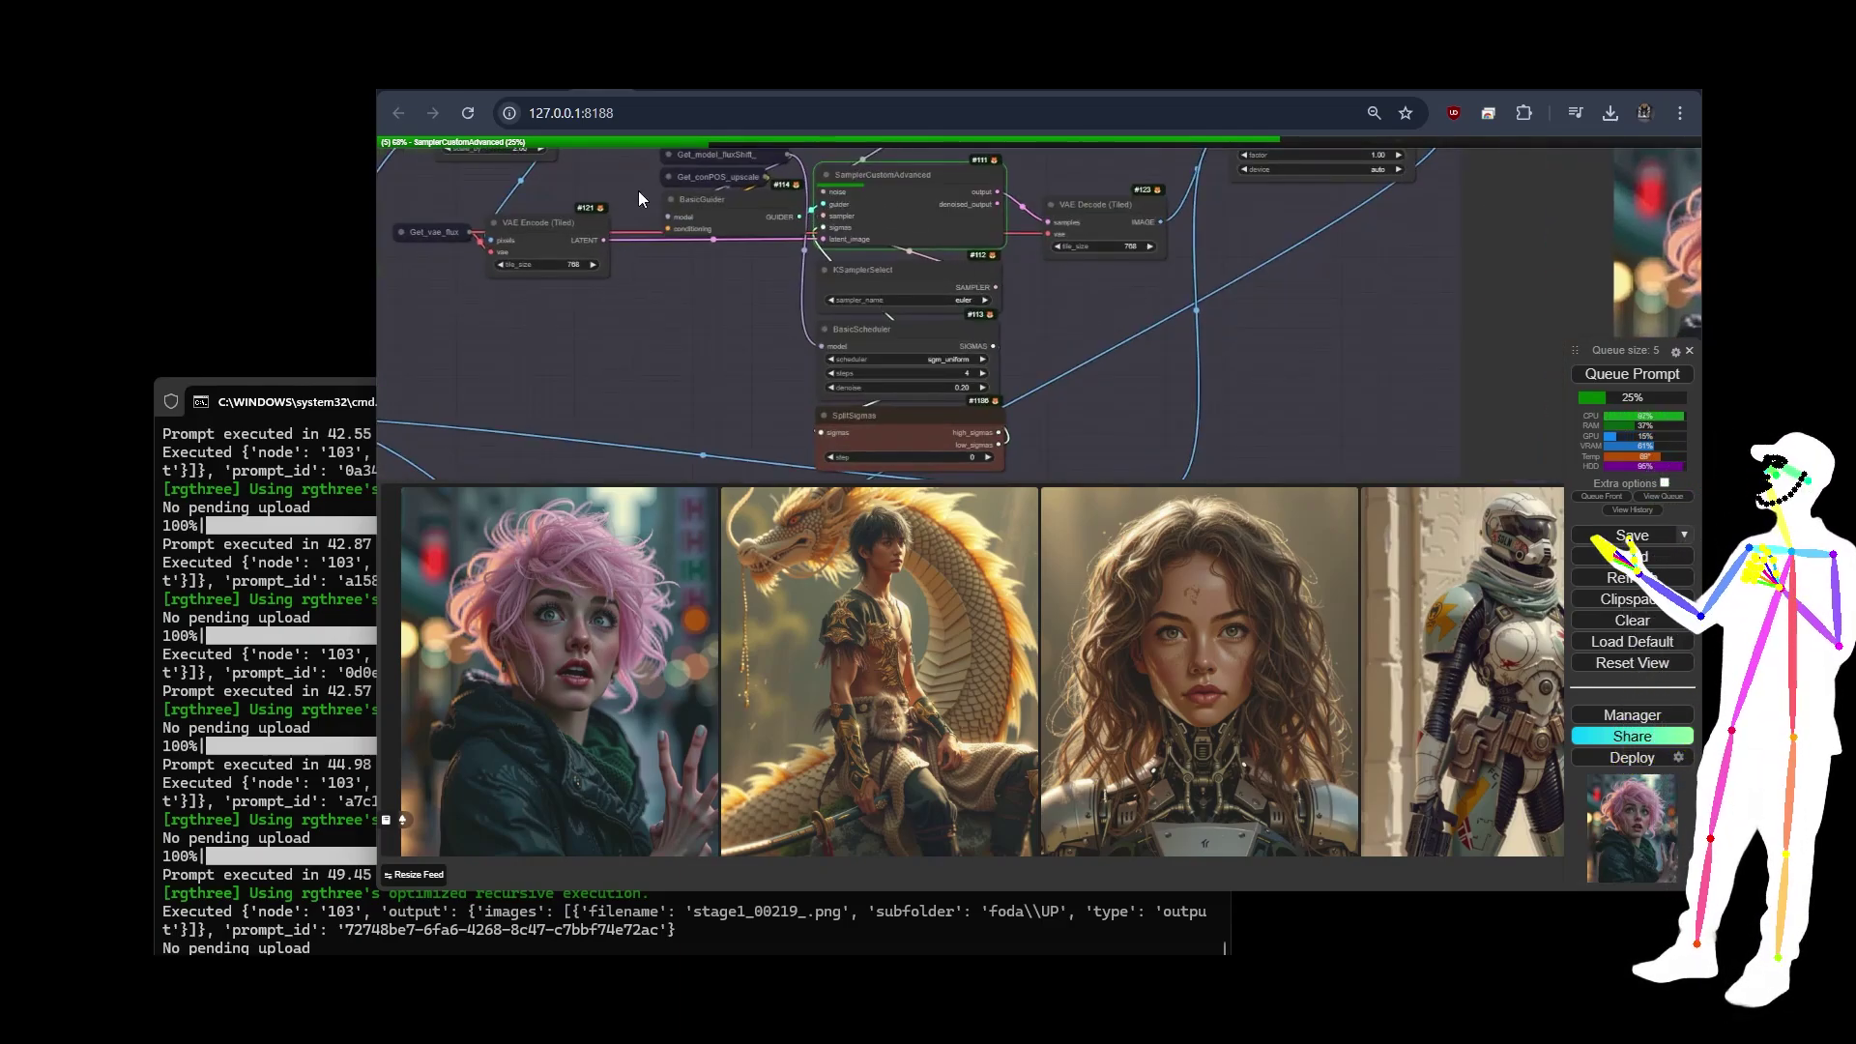
scroll(1177, 398, down, 6)
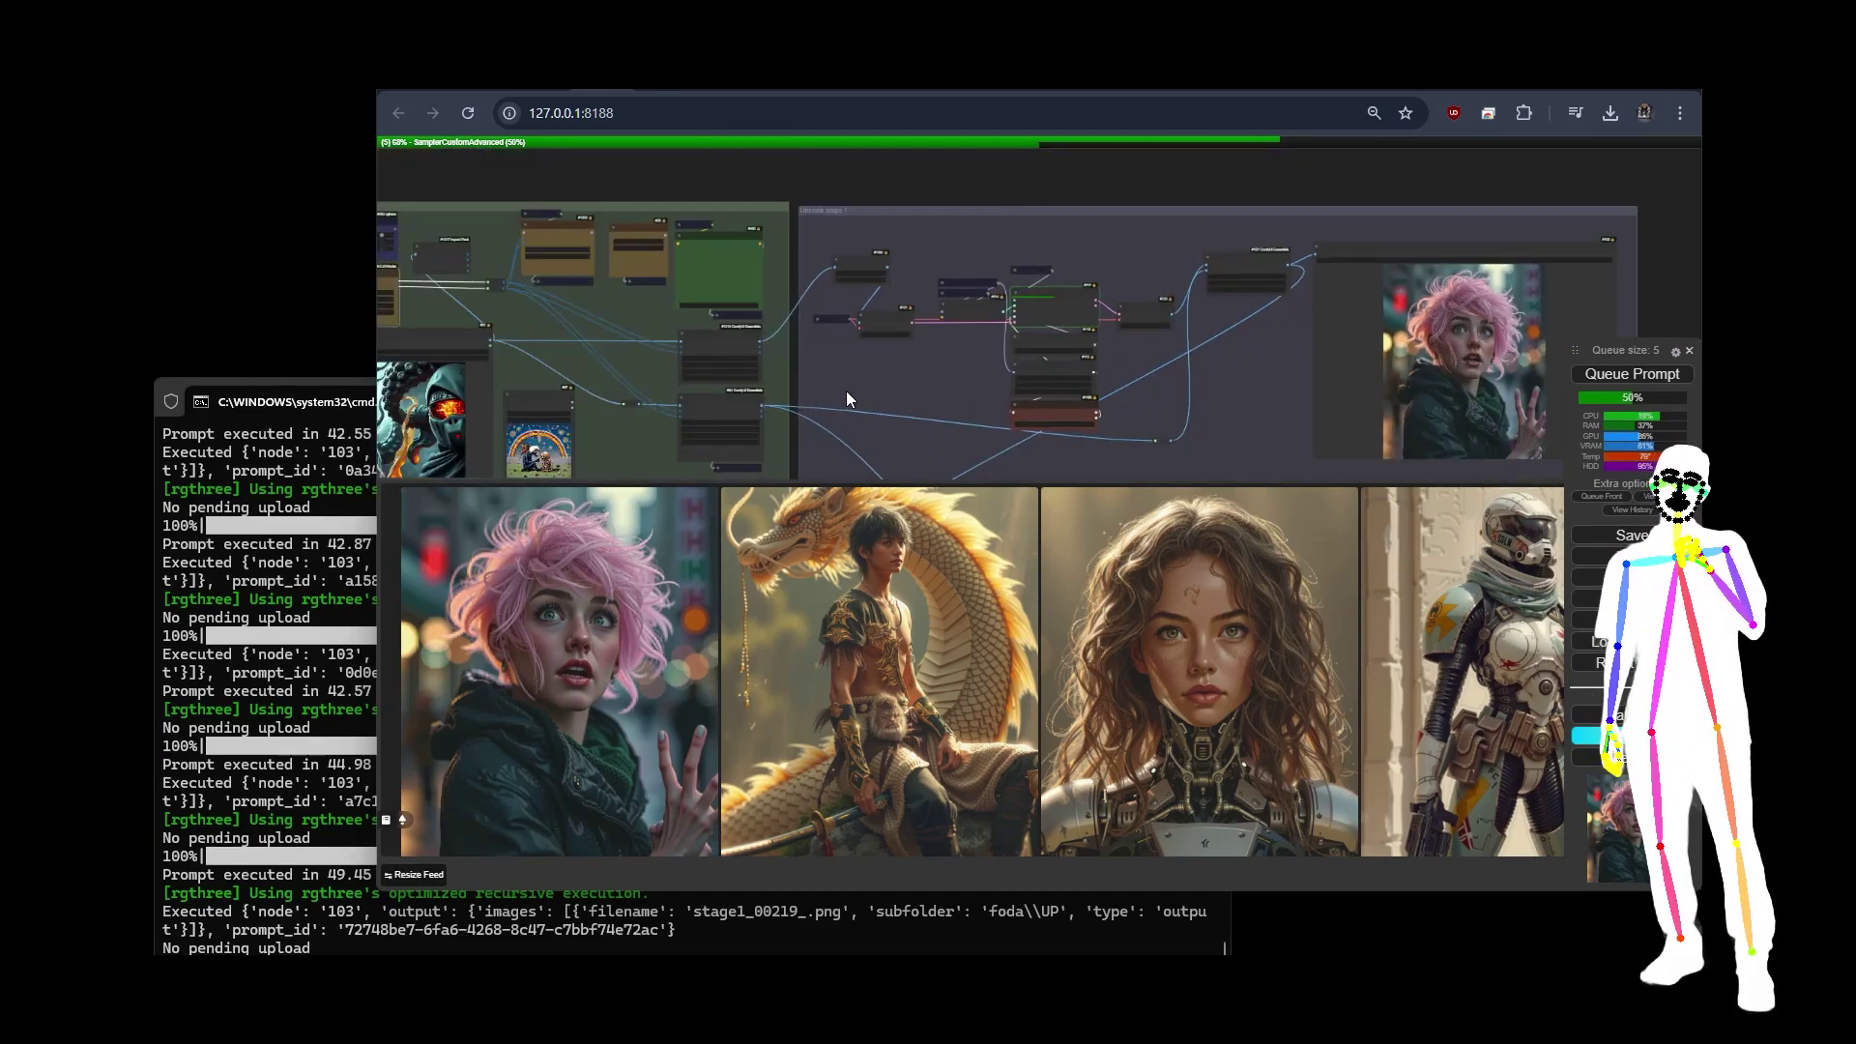
drag(845, 391, 949, 363)
scroll(972, 380, down, 5)
drag(1420, 375, 1459, 280)
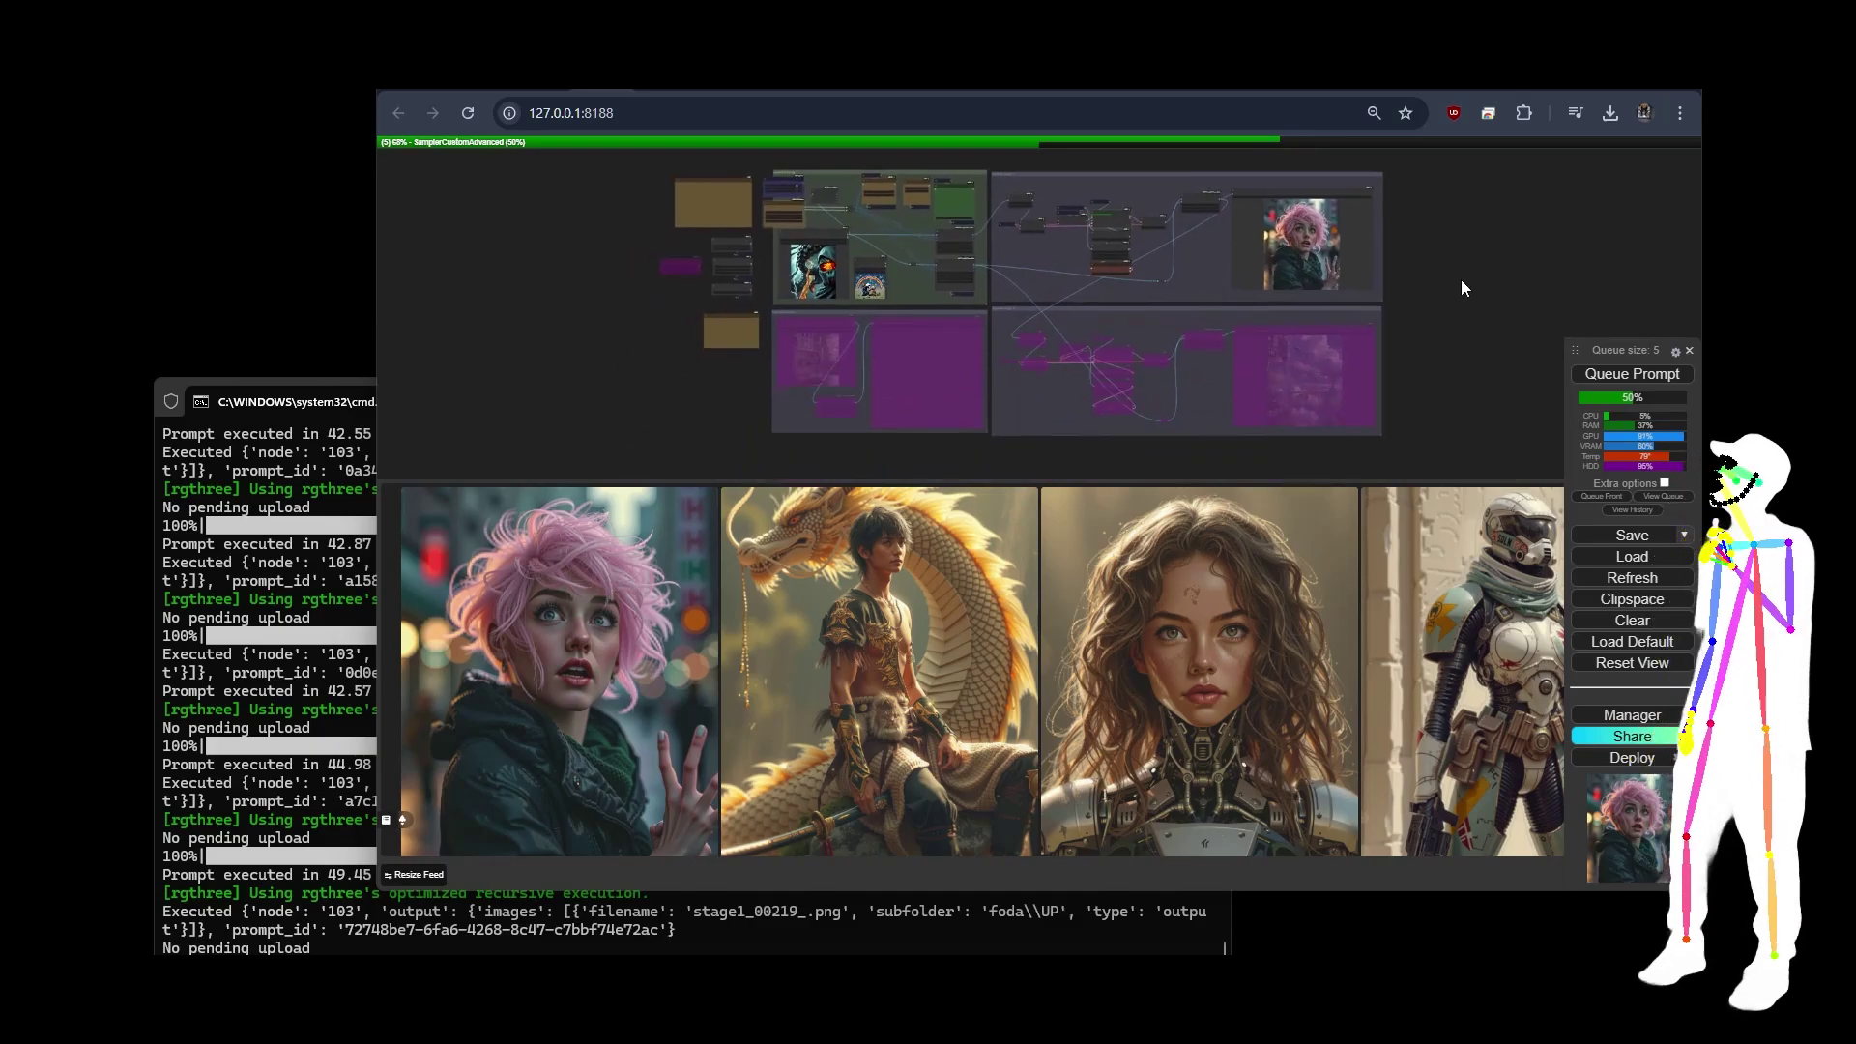
scroll(895, 377, up, 6)
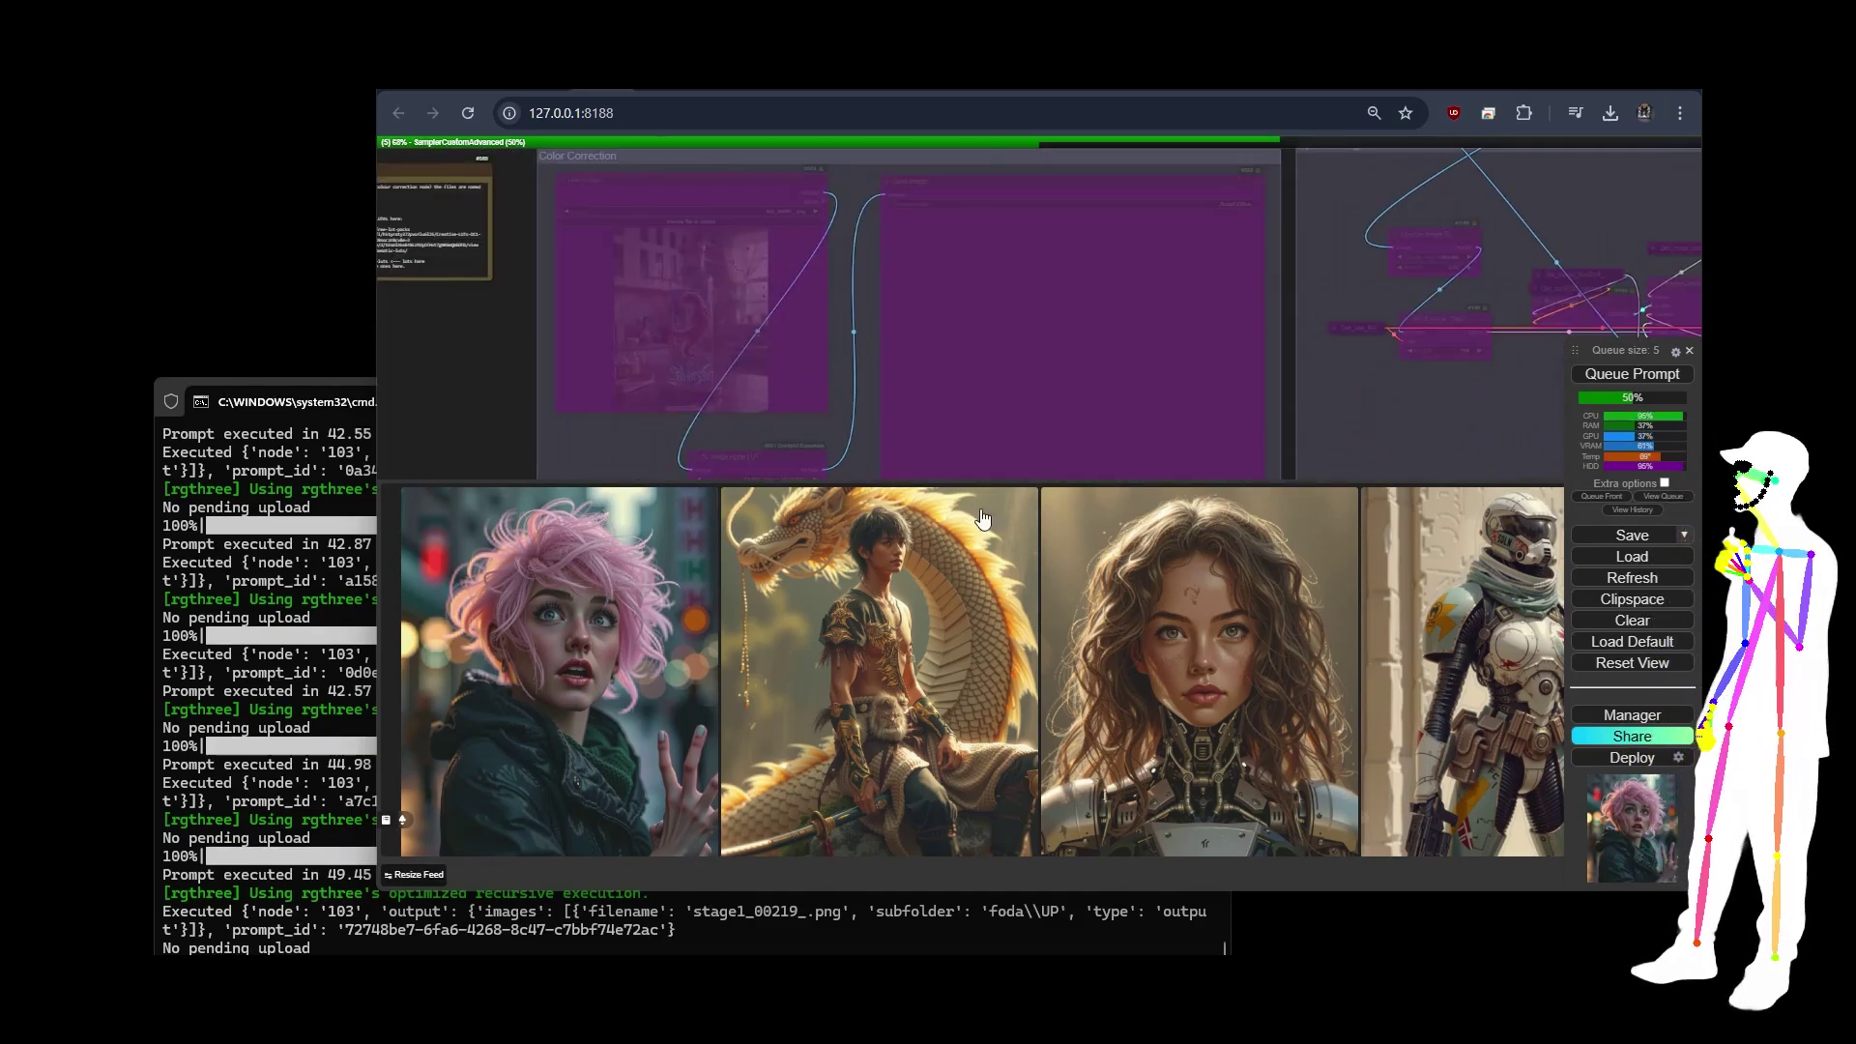
drag(412, 435, 764, 541)
scroll(783, 387, up, 4)
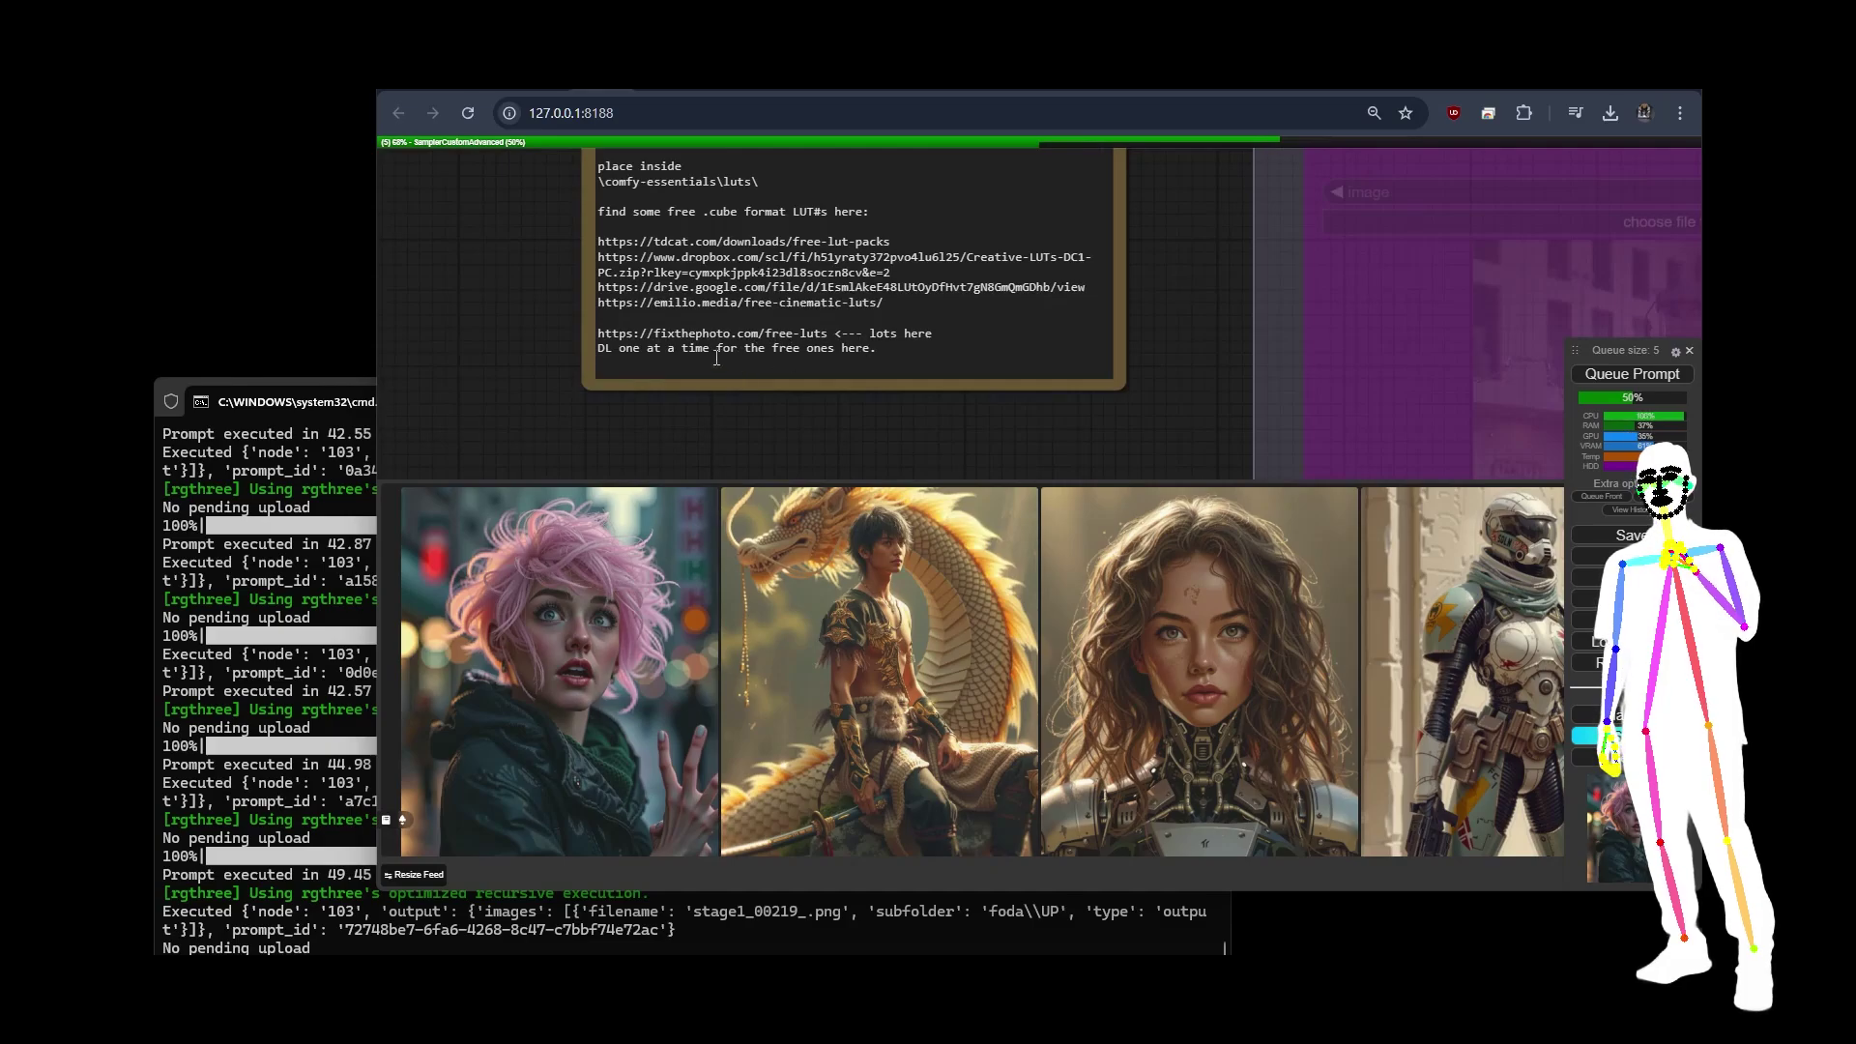
scroll(483, 327, down, 5)
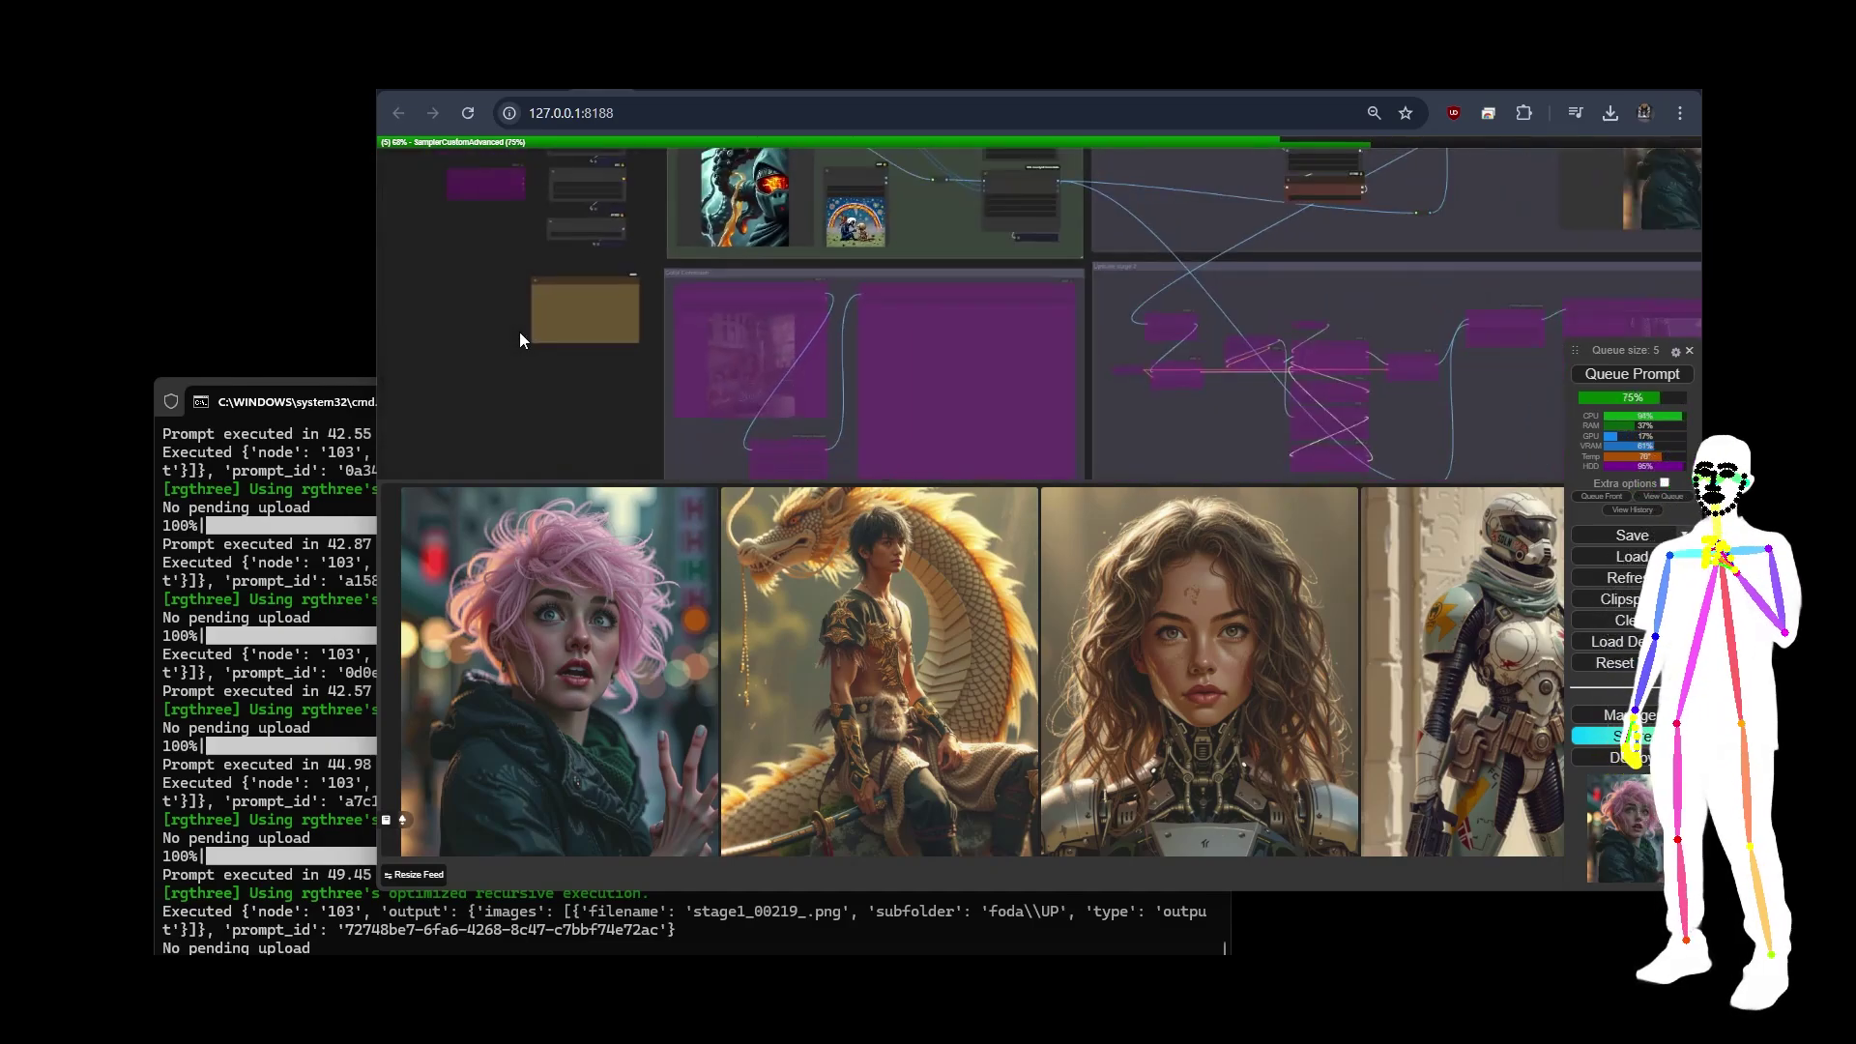
scroll(497, 386, down, 2)
scroll(461, 391, down, 3)
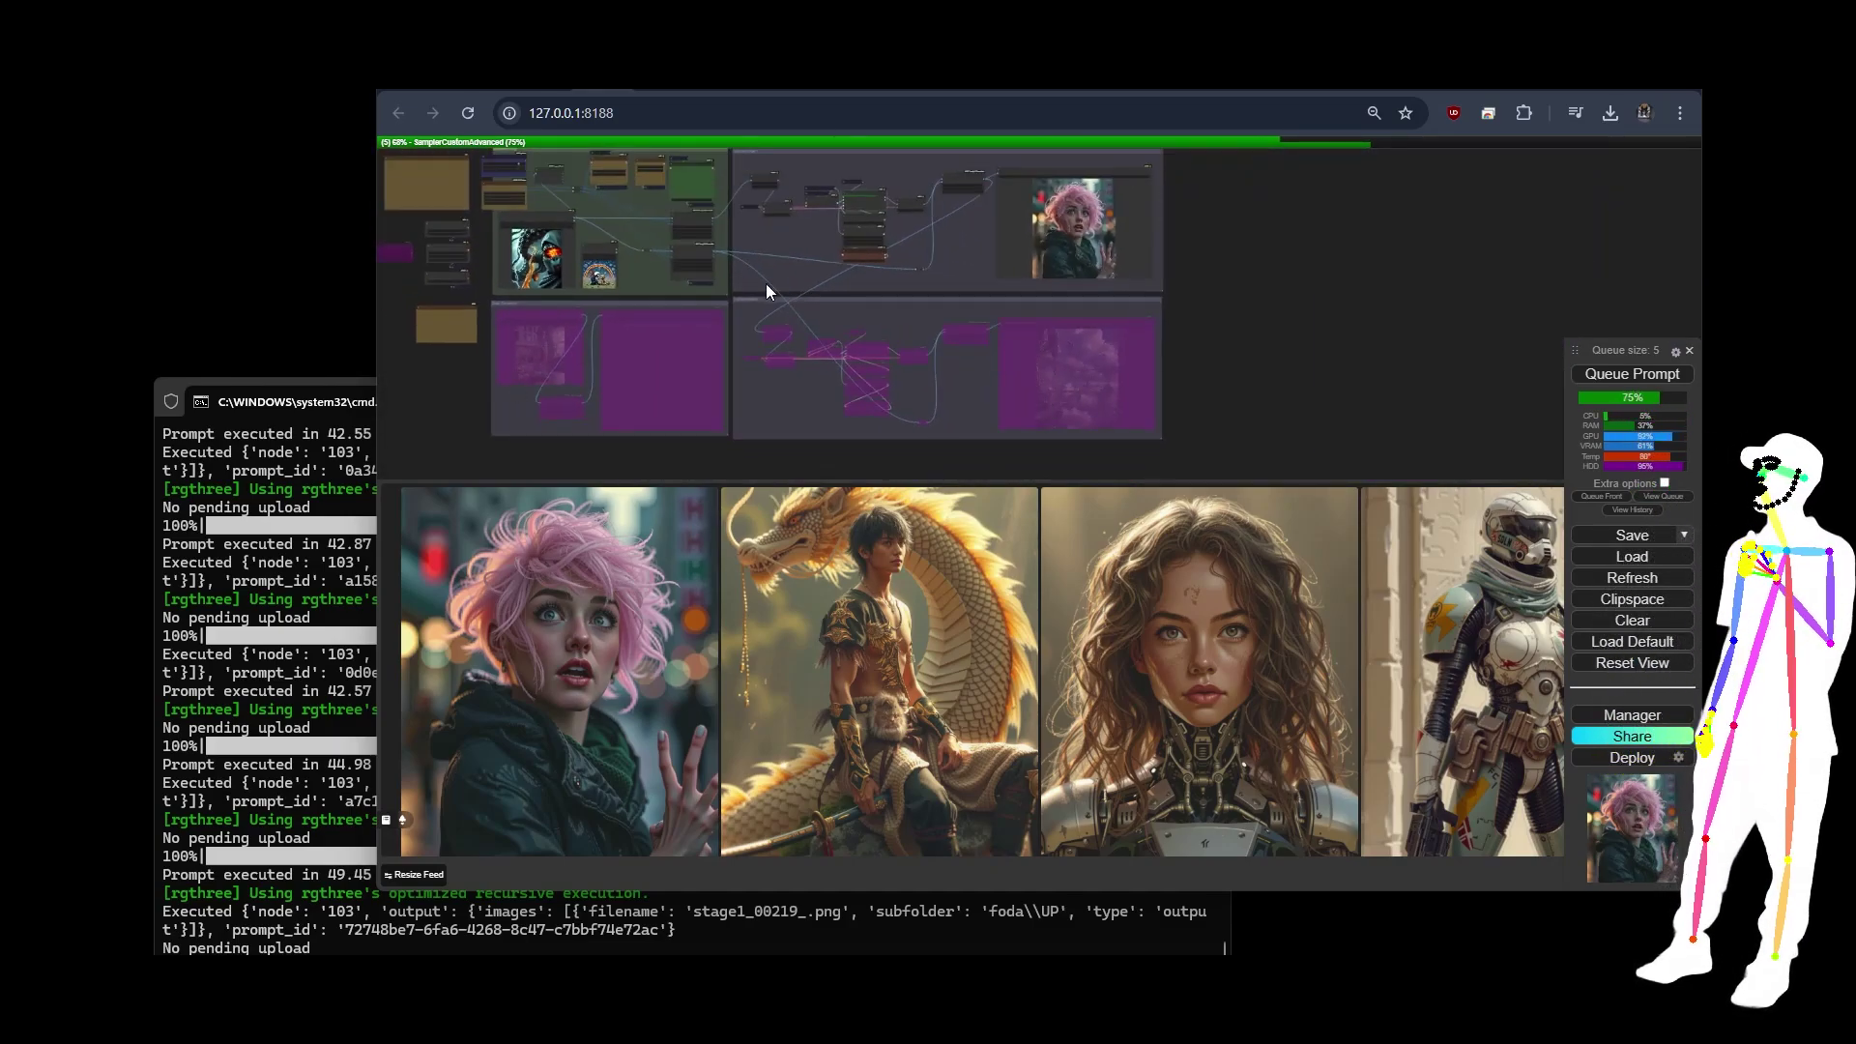
drag(1163, 287, 1325, 324)
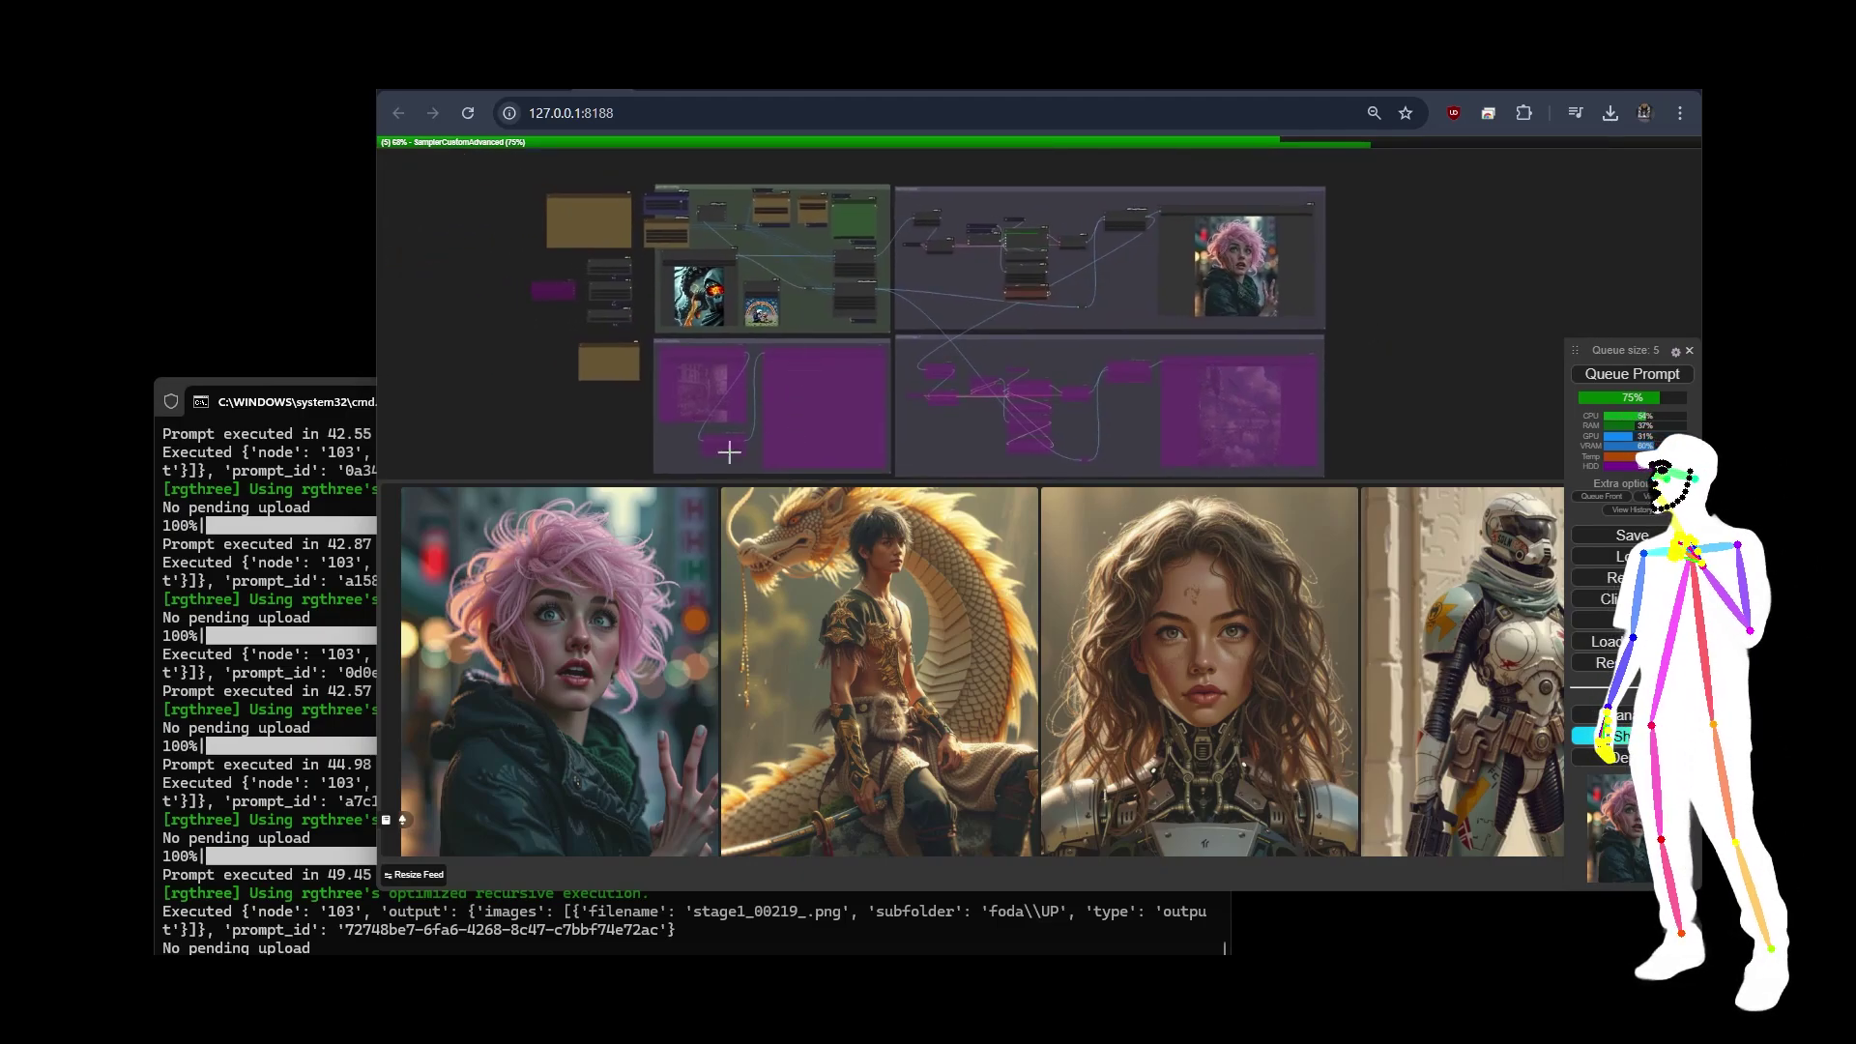
scroll(732, 422, up, 7)
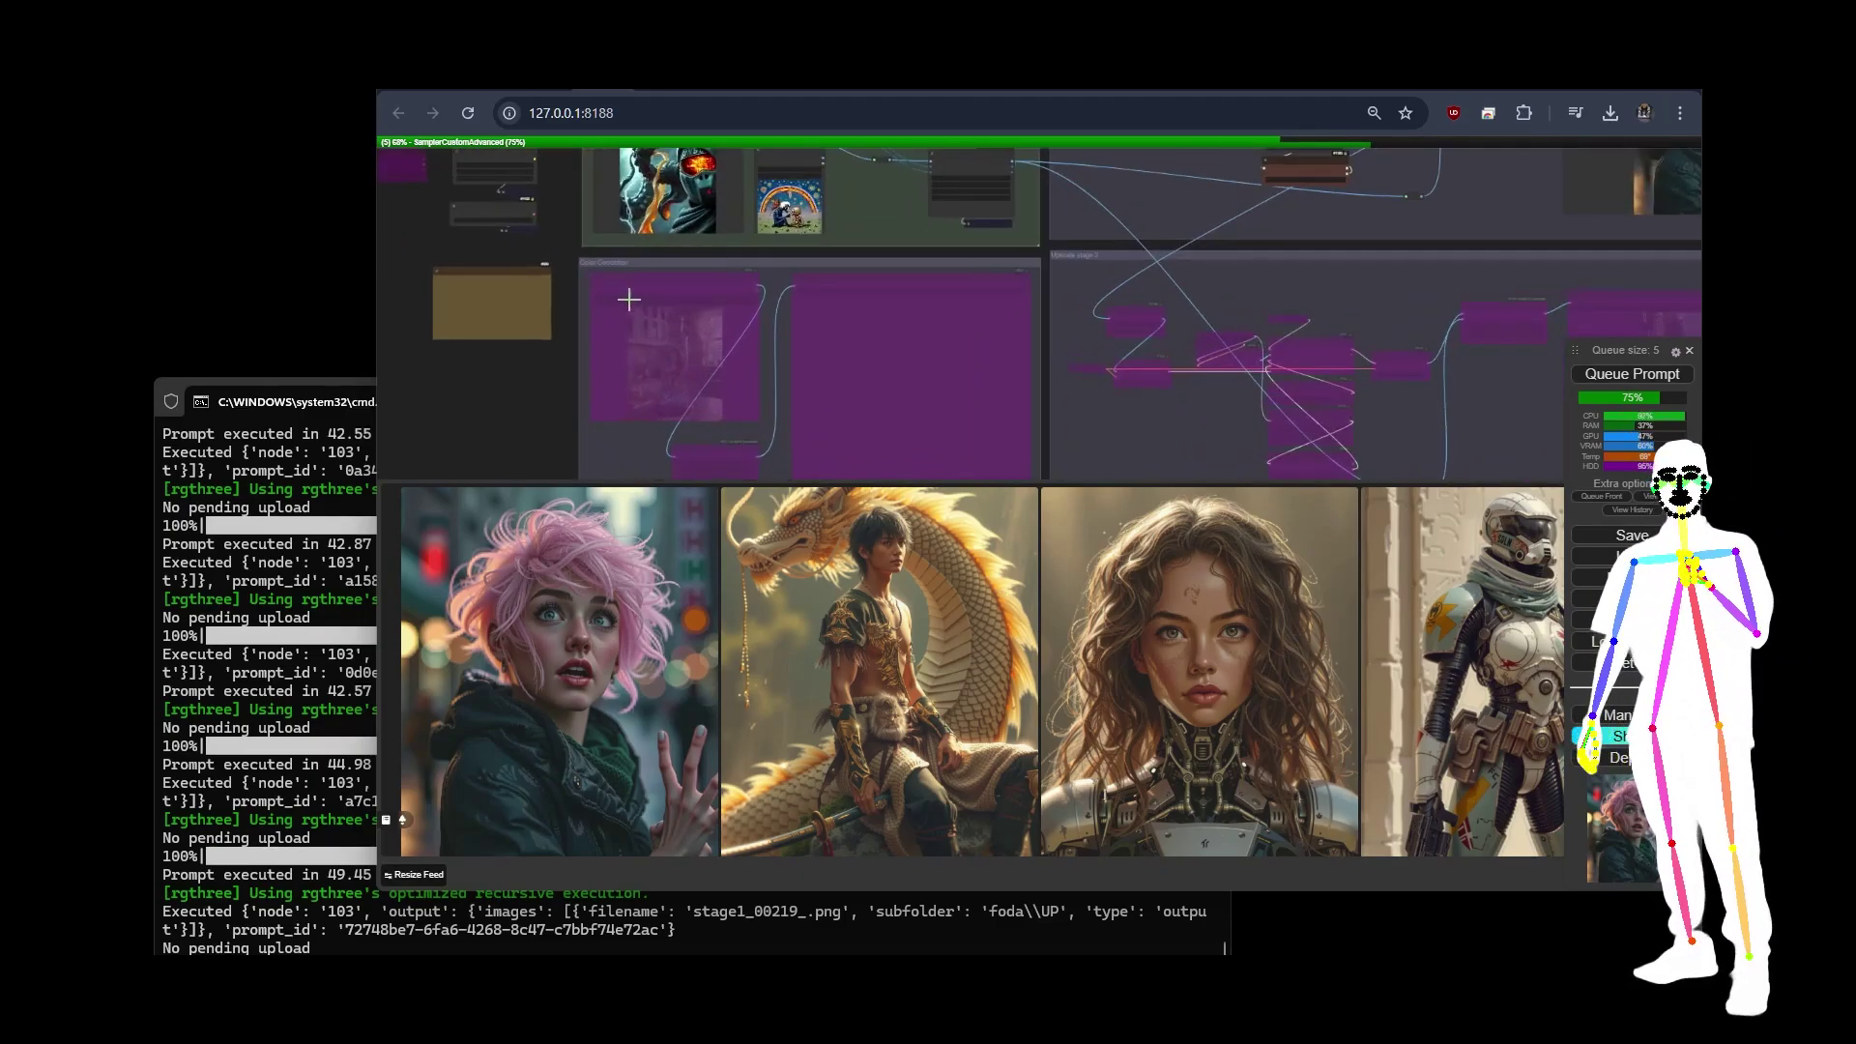
scroll(564, 397, down, 5)
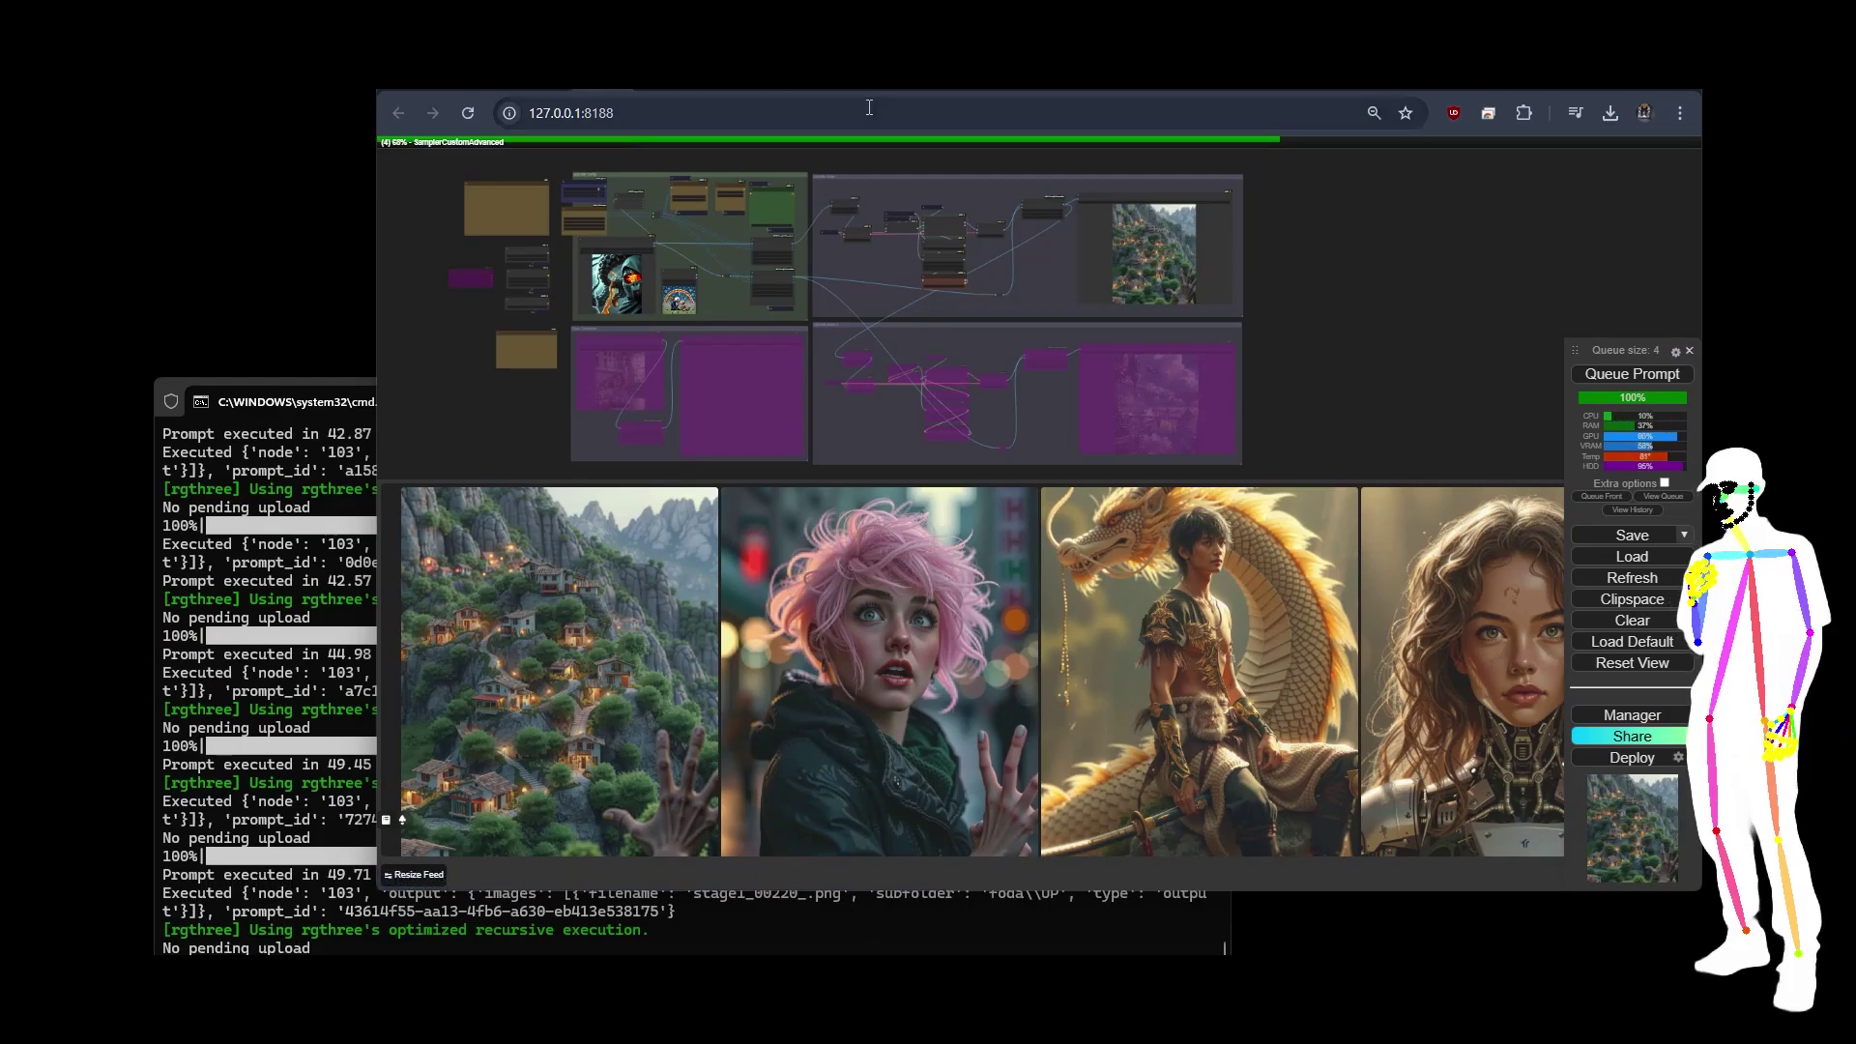
- Zoom into the upscaler config group and shift the ImpactImageInfo node slightly lower
scroll(594, 174, up, 10)
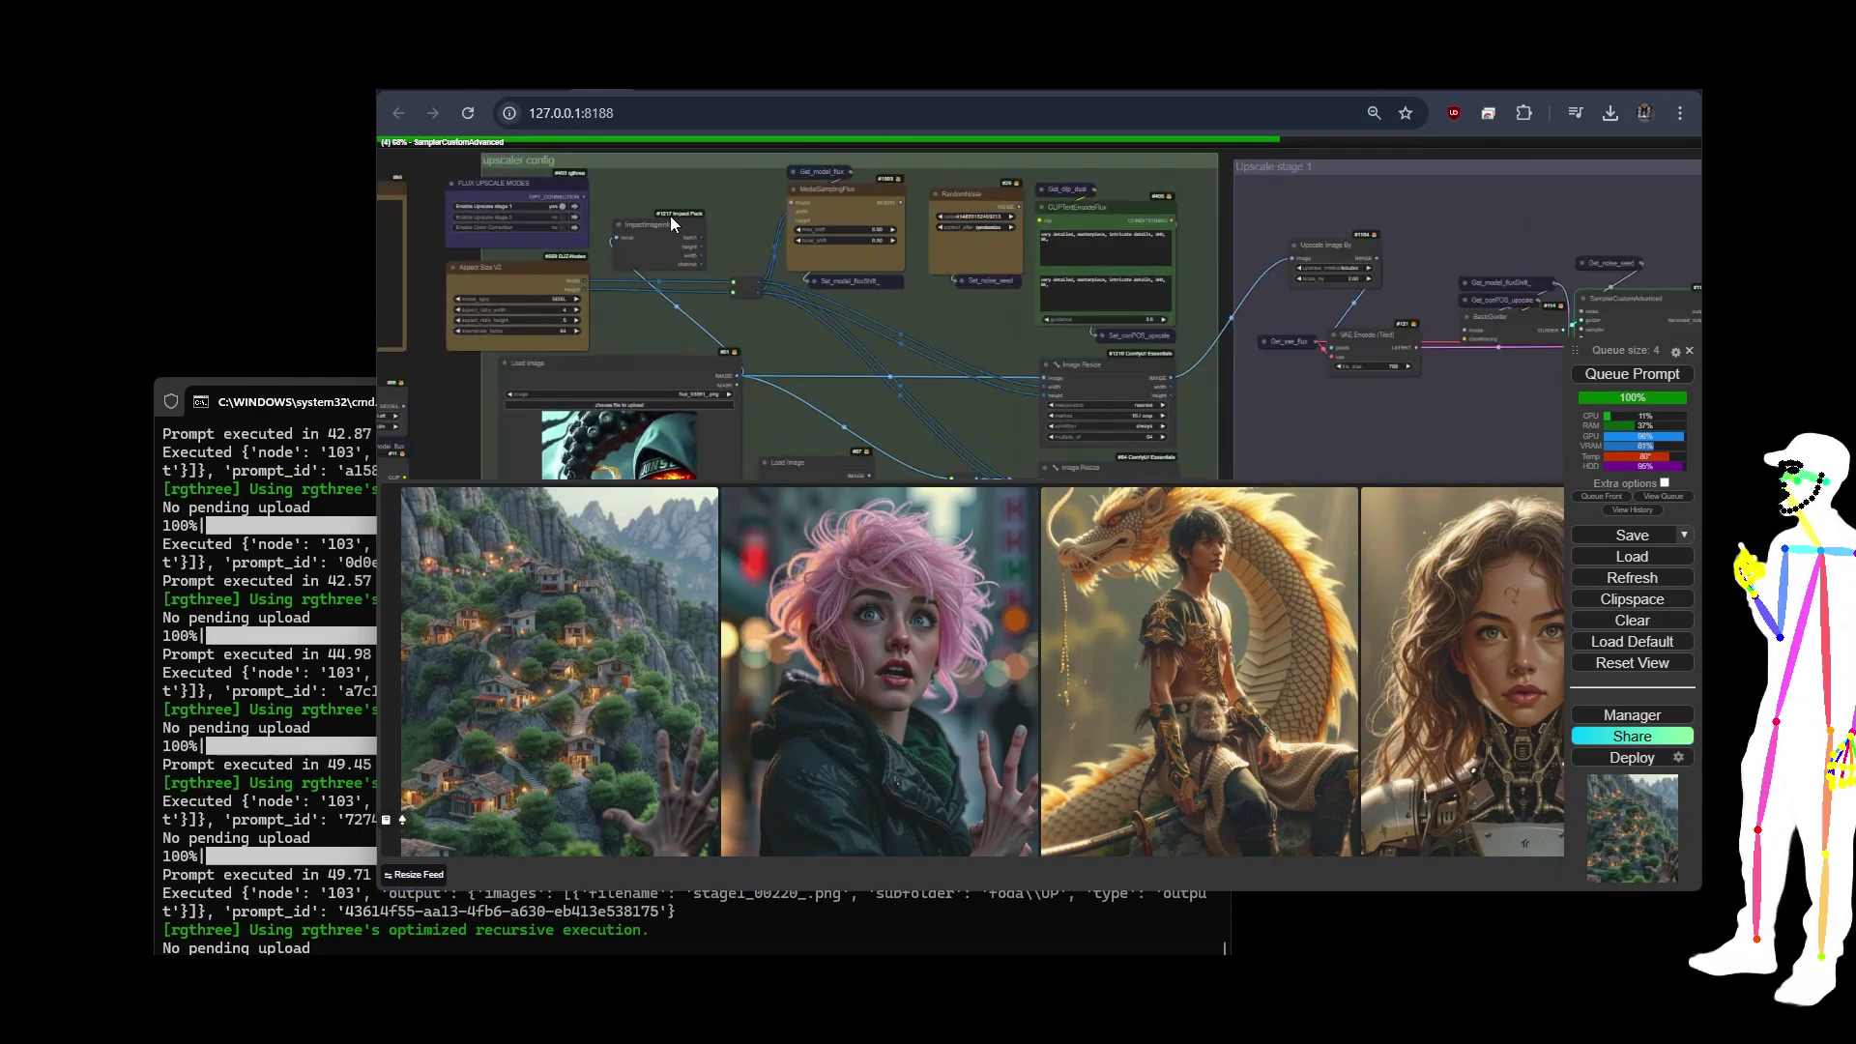
scroll(583, 405, down, 5)
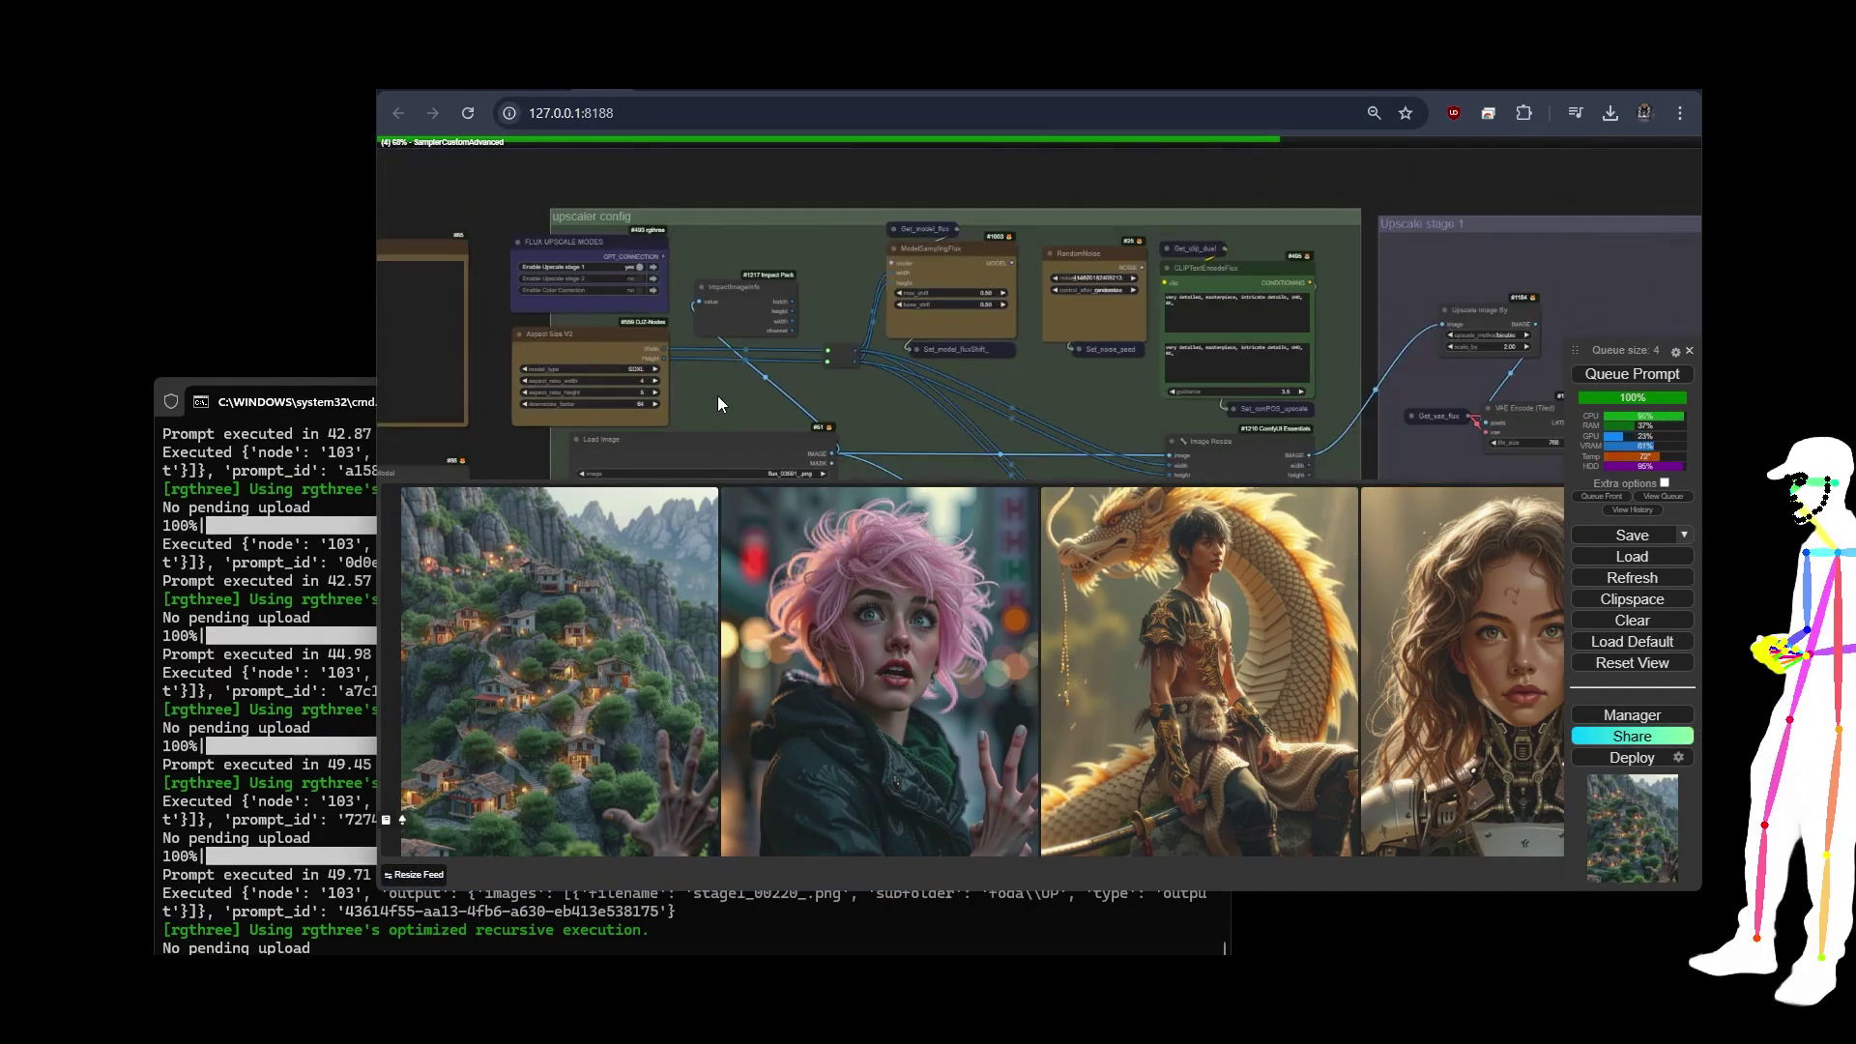
scroll(765, 329, up, 3)
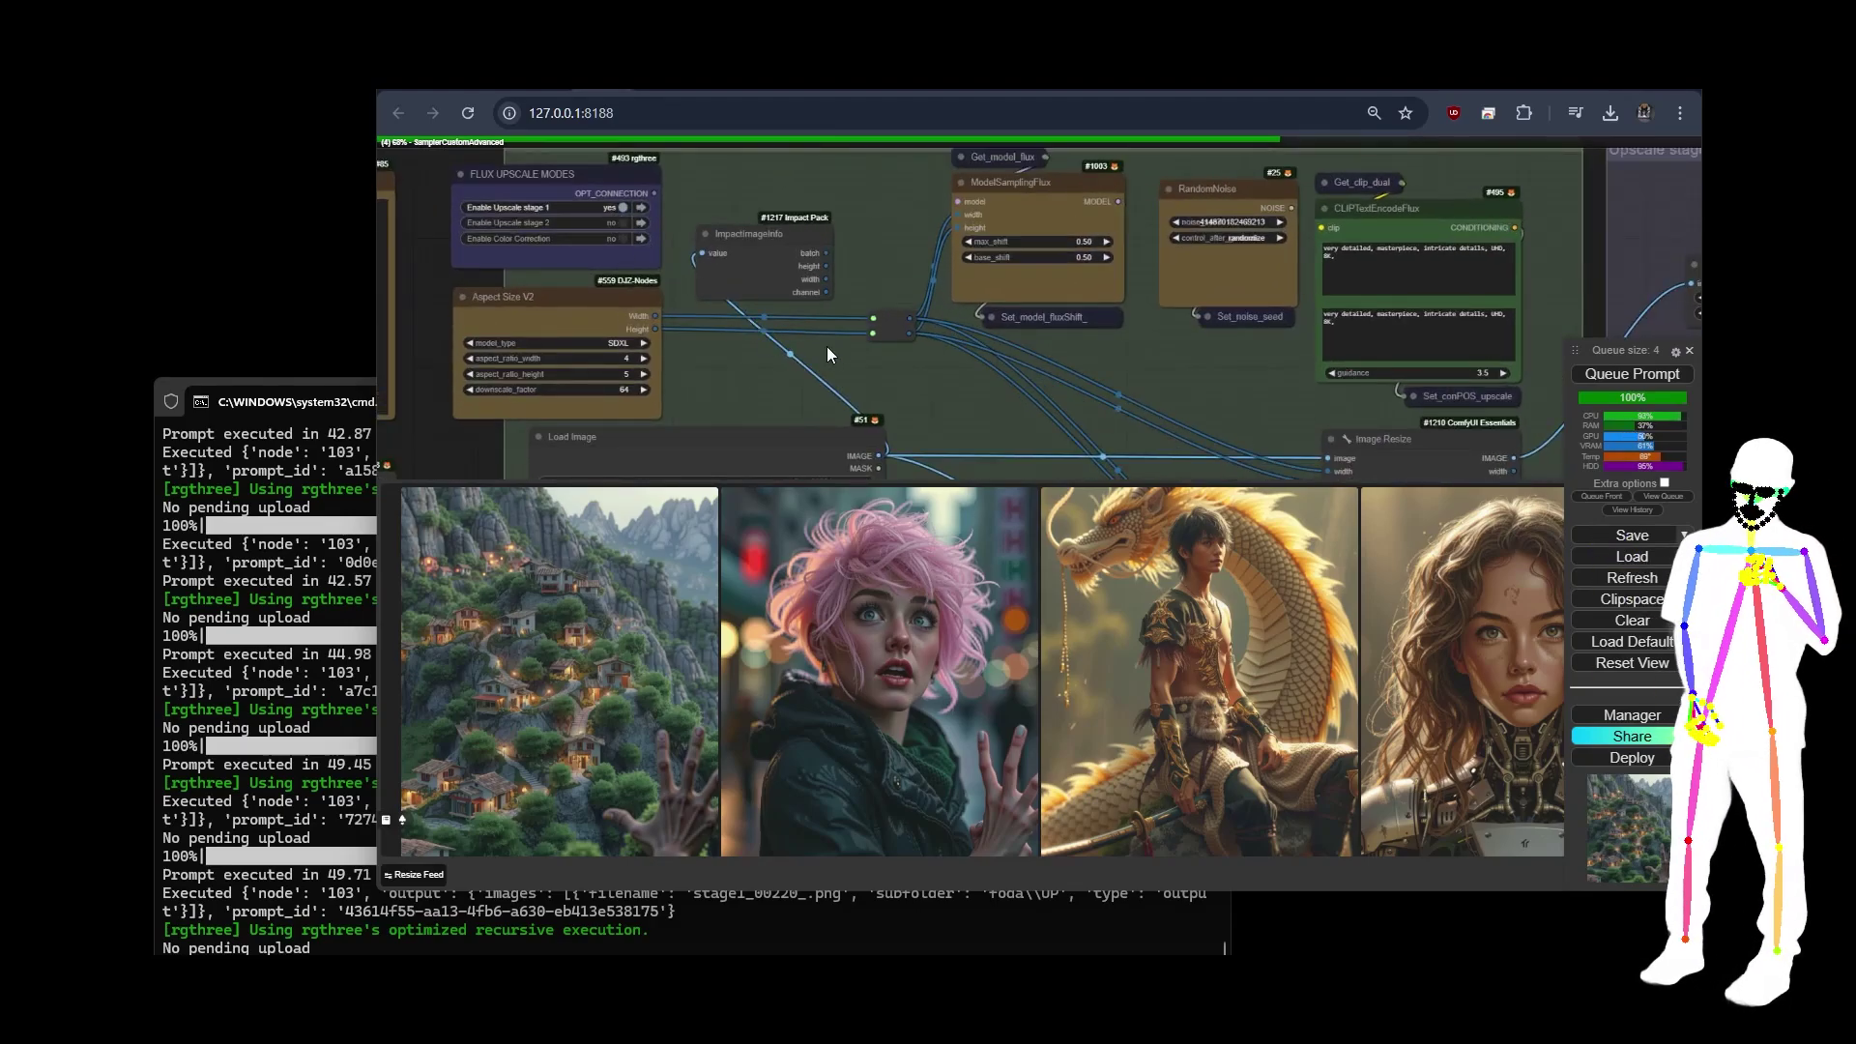
drag(750, 246, 742, 305)
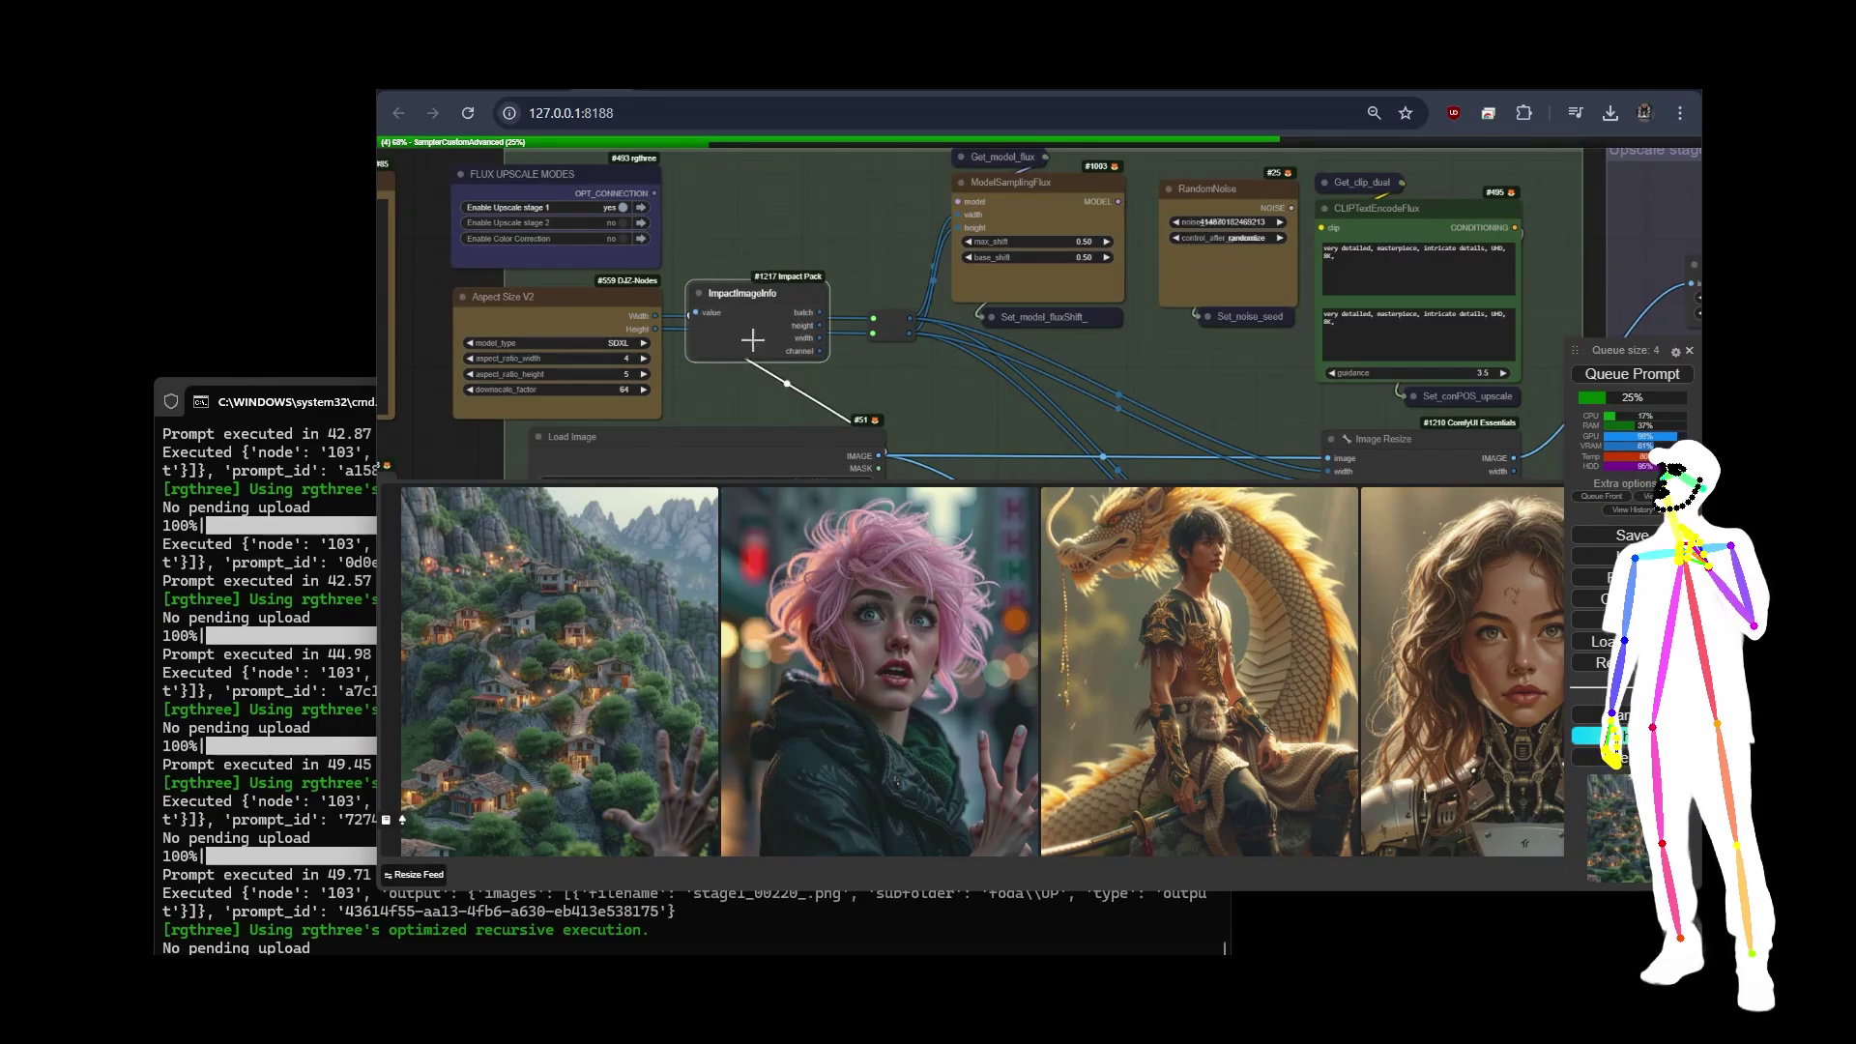
scroll(882, 383, up, 6)
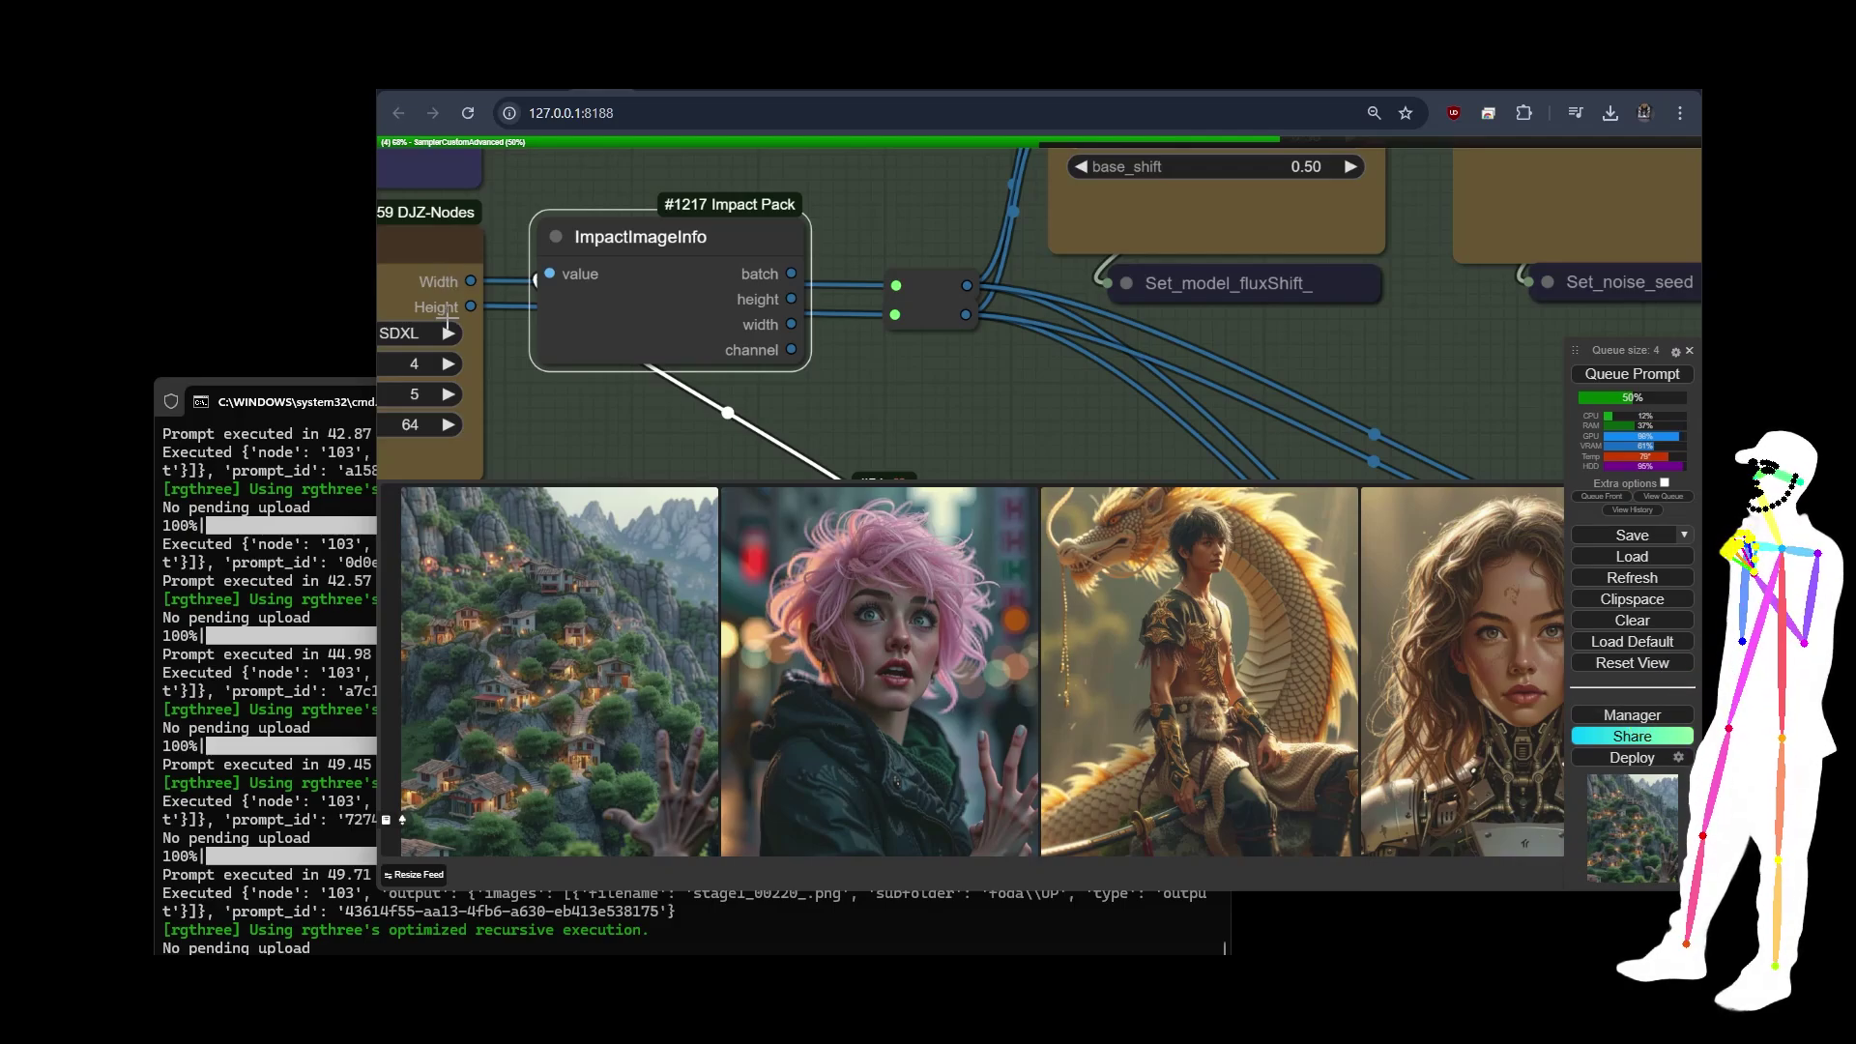
- Wire ImpactImageInfo's height output into the other reroute so the height and width links cross
drag(790, 300, 893, 285)
drag(680, 231, 671, 209)
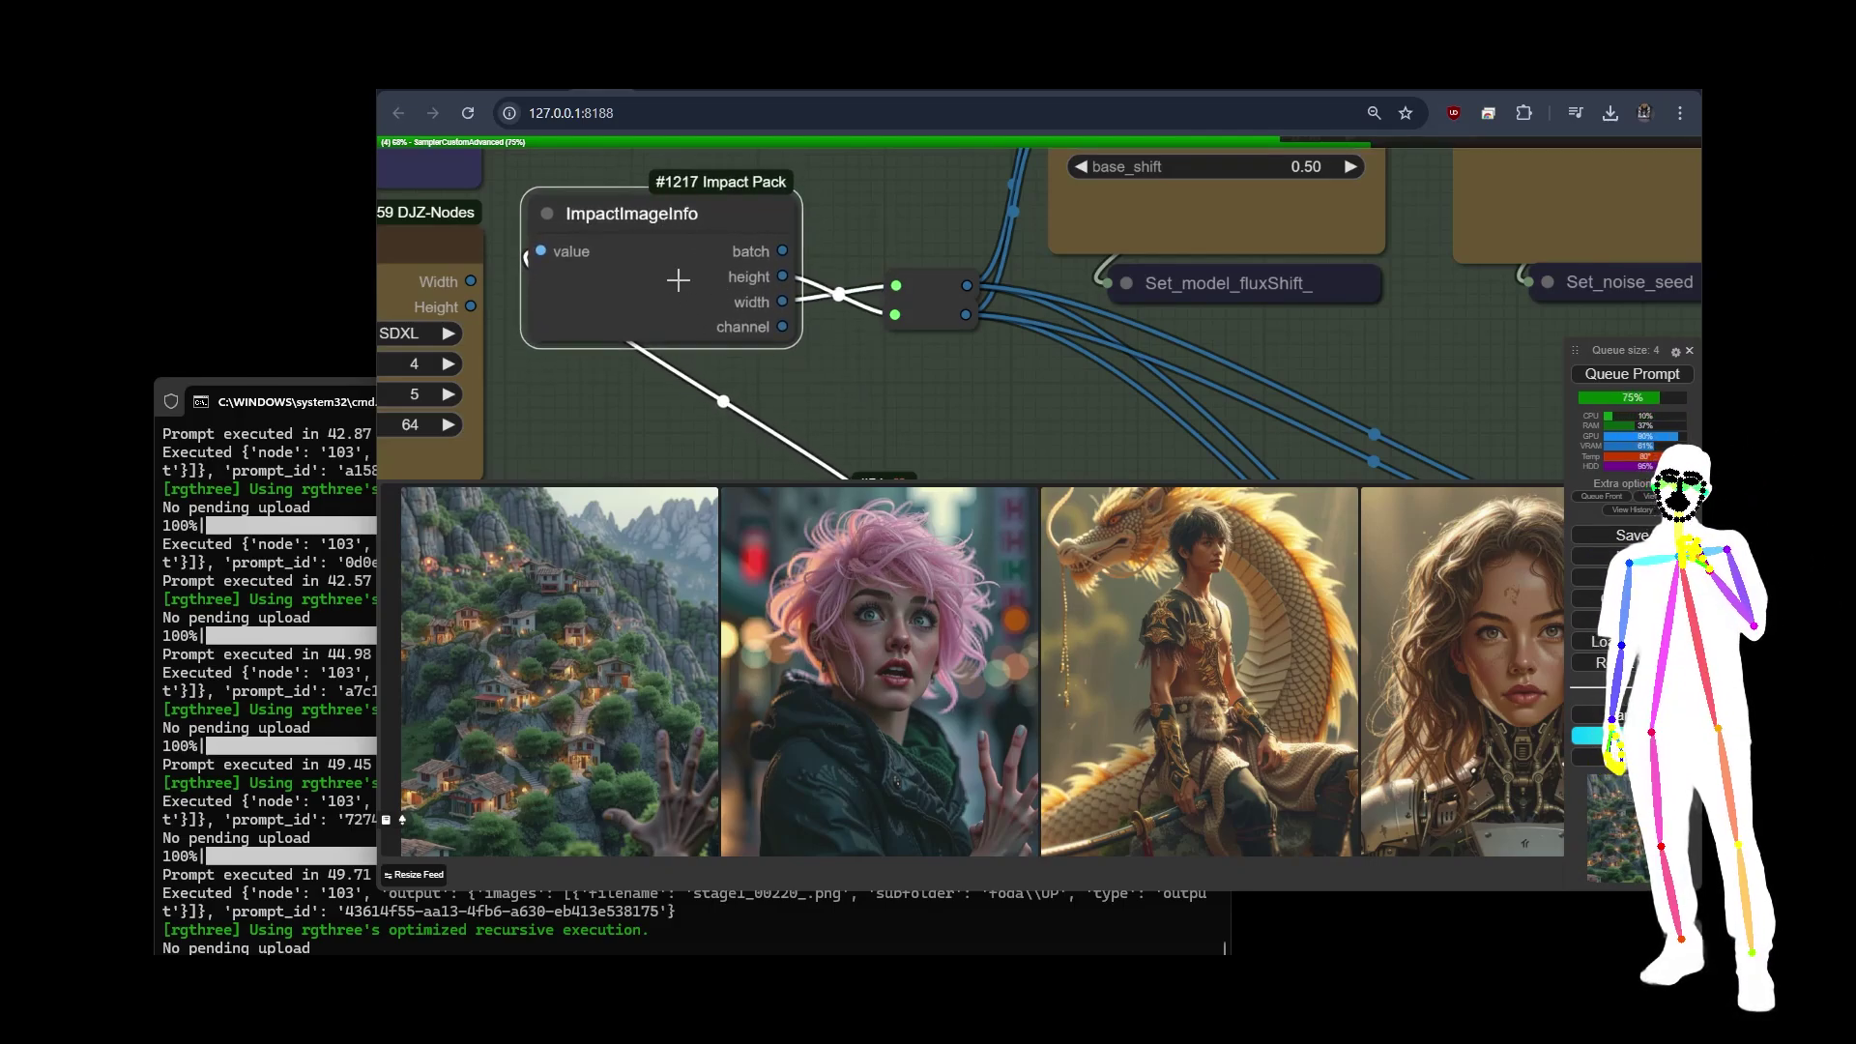
scroll(677, 281, down, 6)
- Pan and zoom over the Load Image nodes to review their image previews
drag(866, 370, 854, 165)
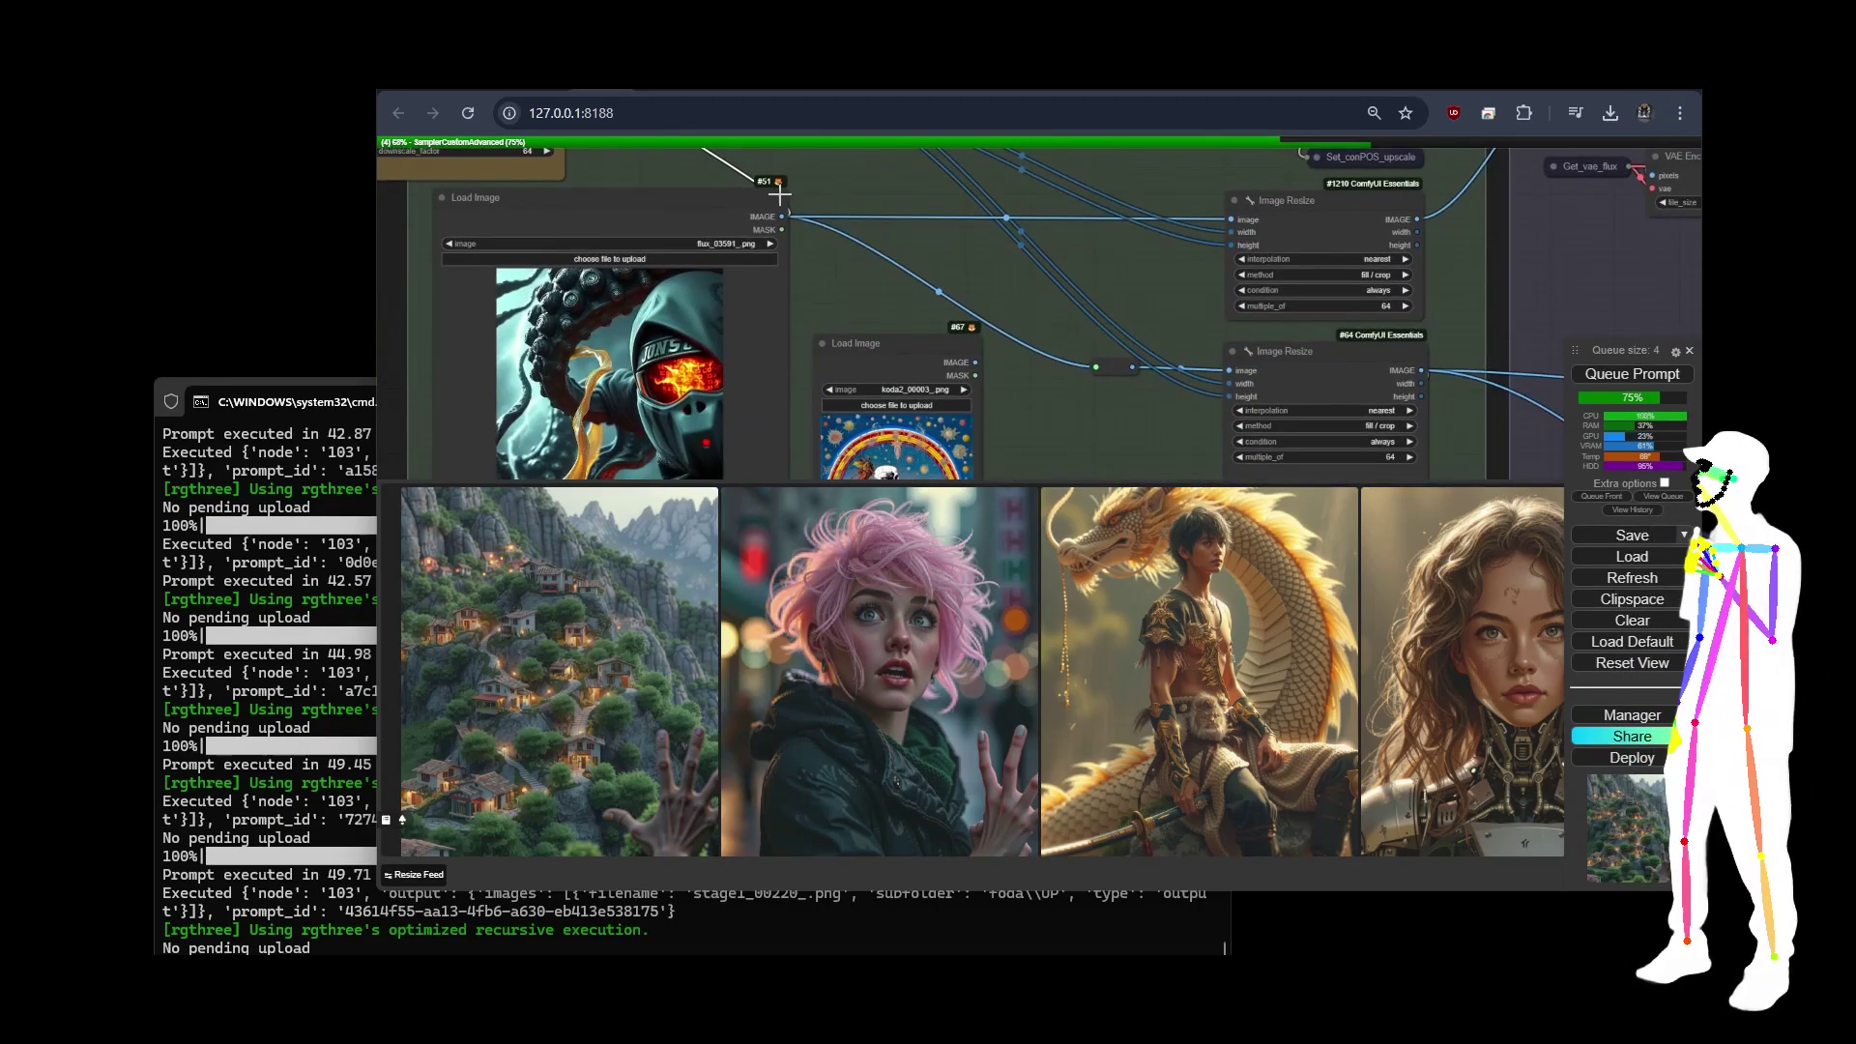
scroll(1145, 421, down, 5)
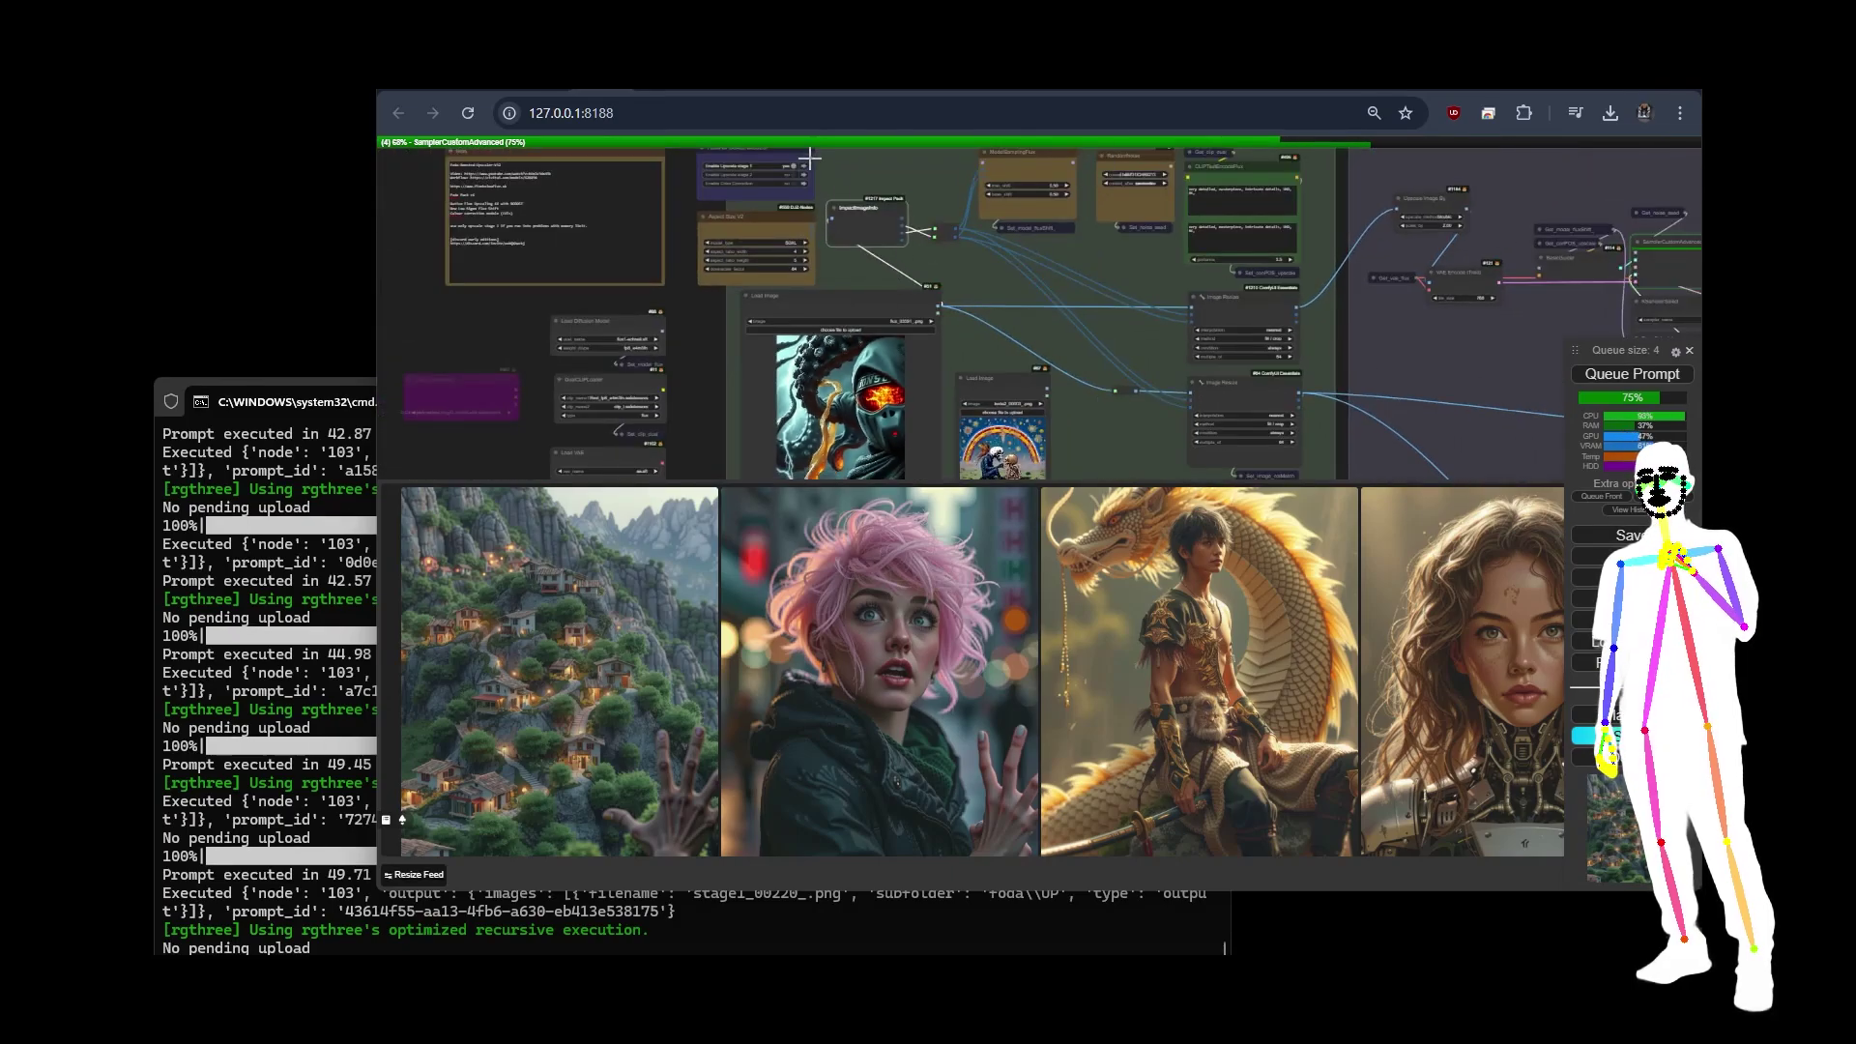
scroll(843, 182, up, 10)
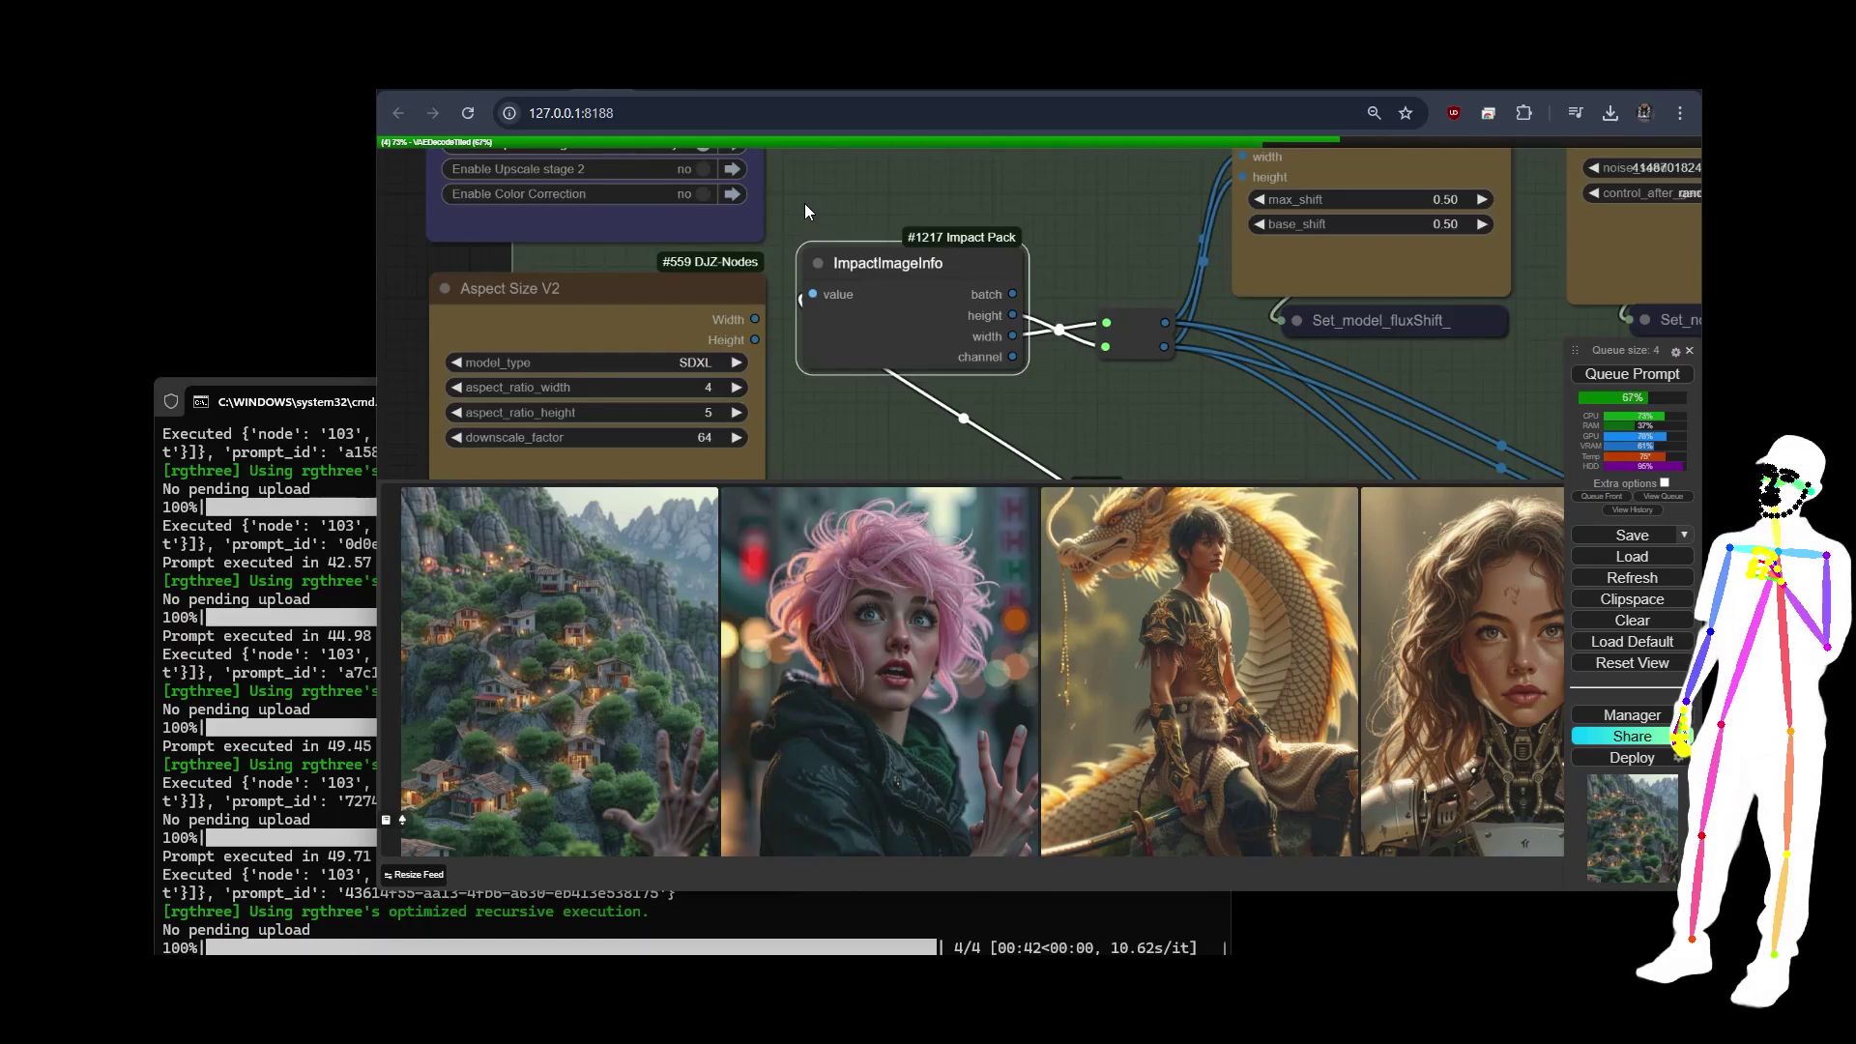
scroll(639, 382, up, 6)
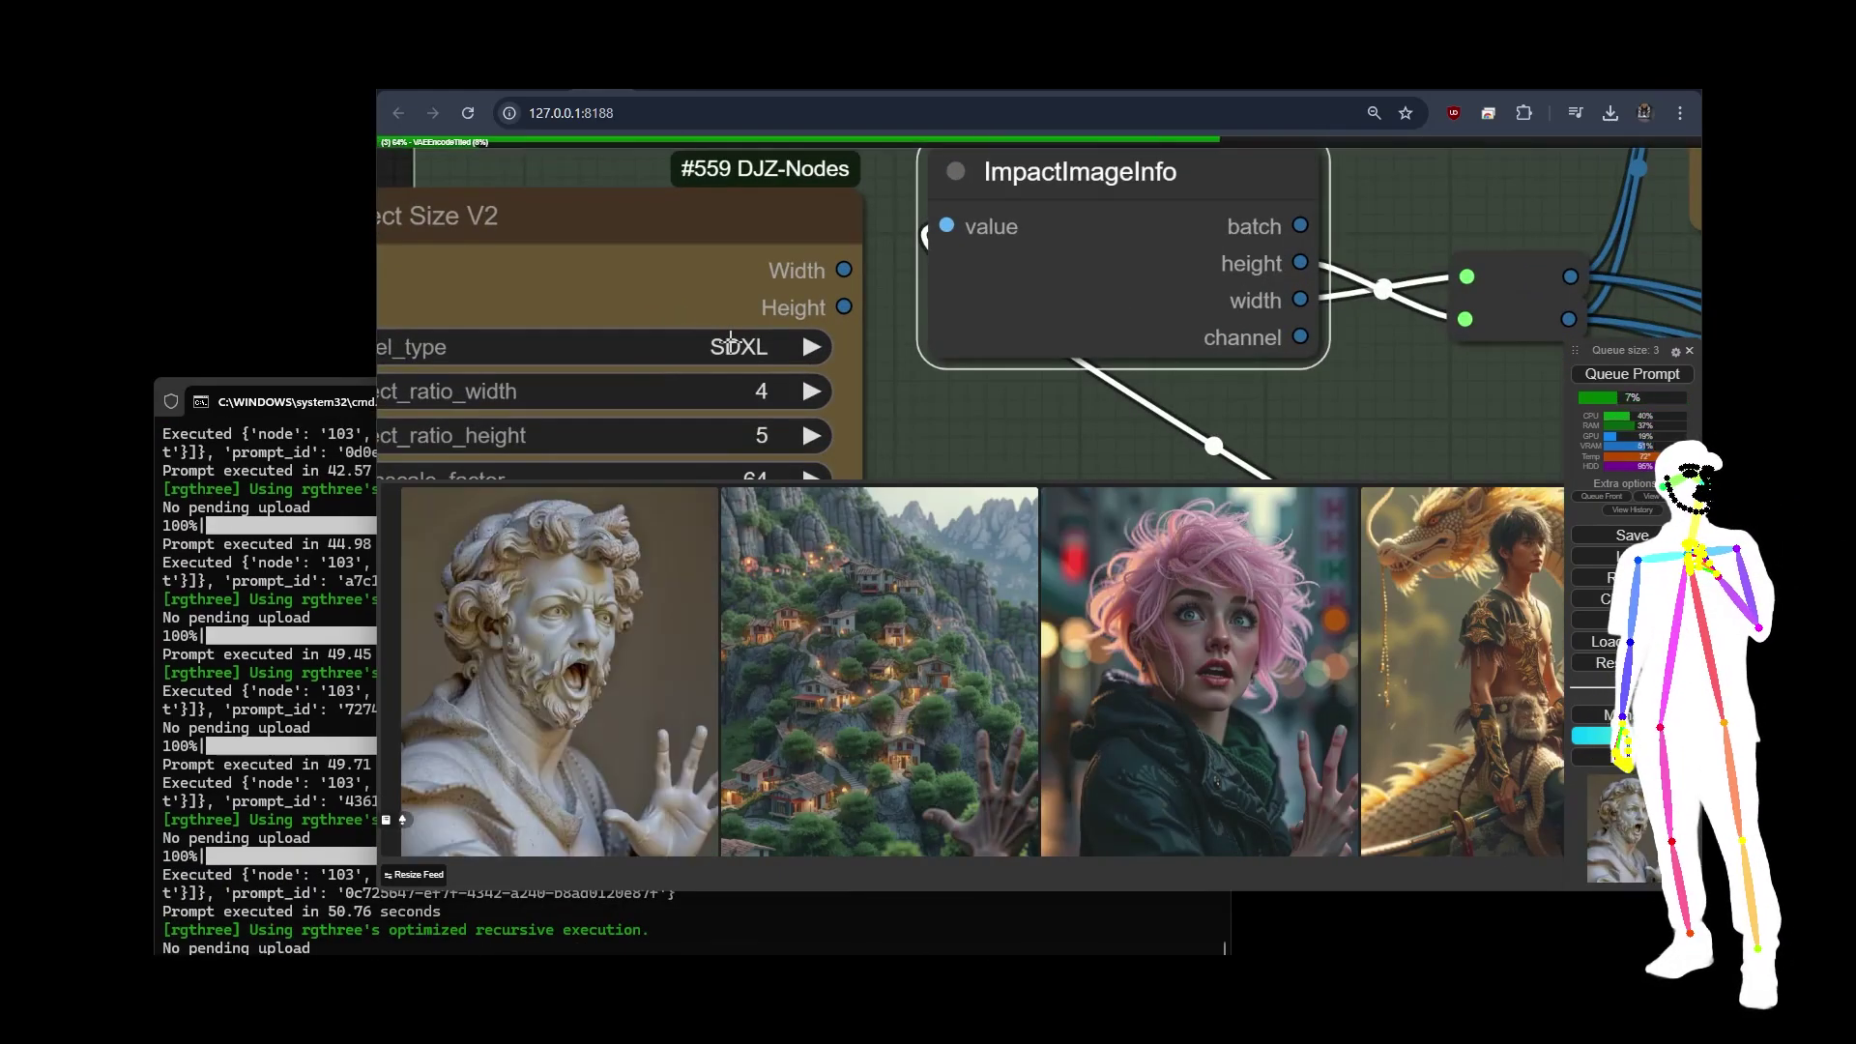
scroll(895, 345, down, 2)
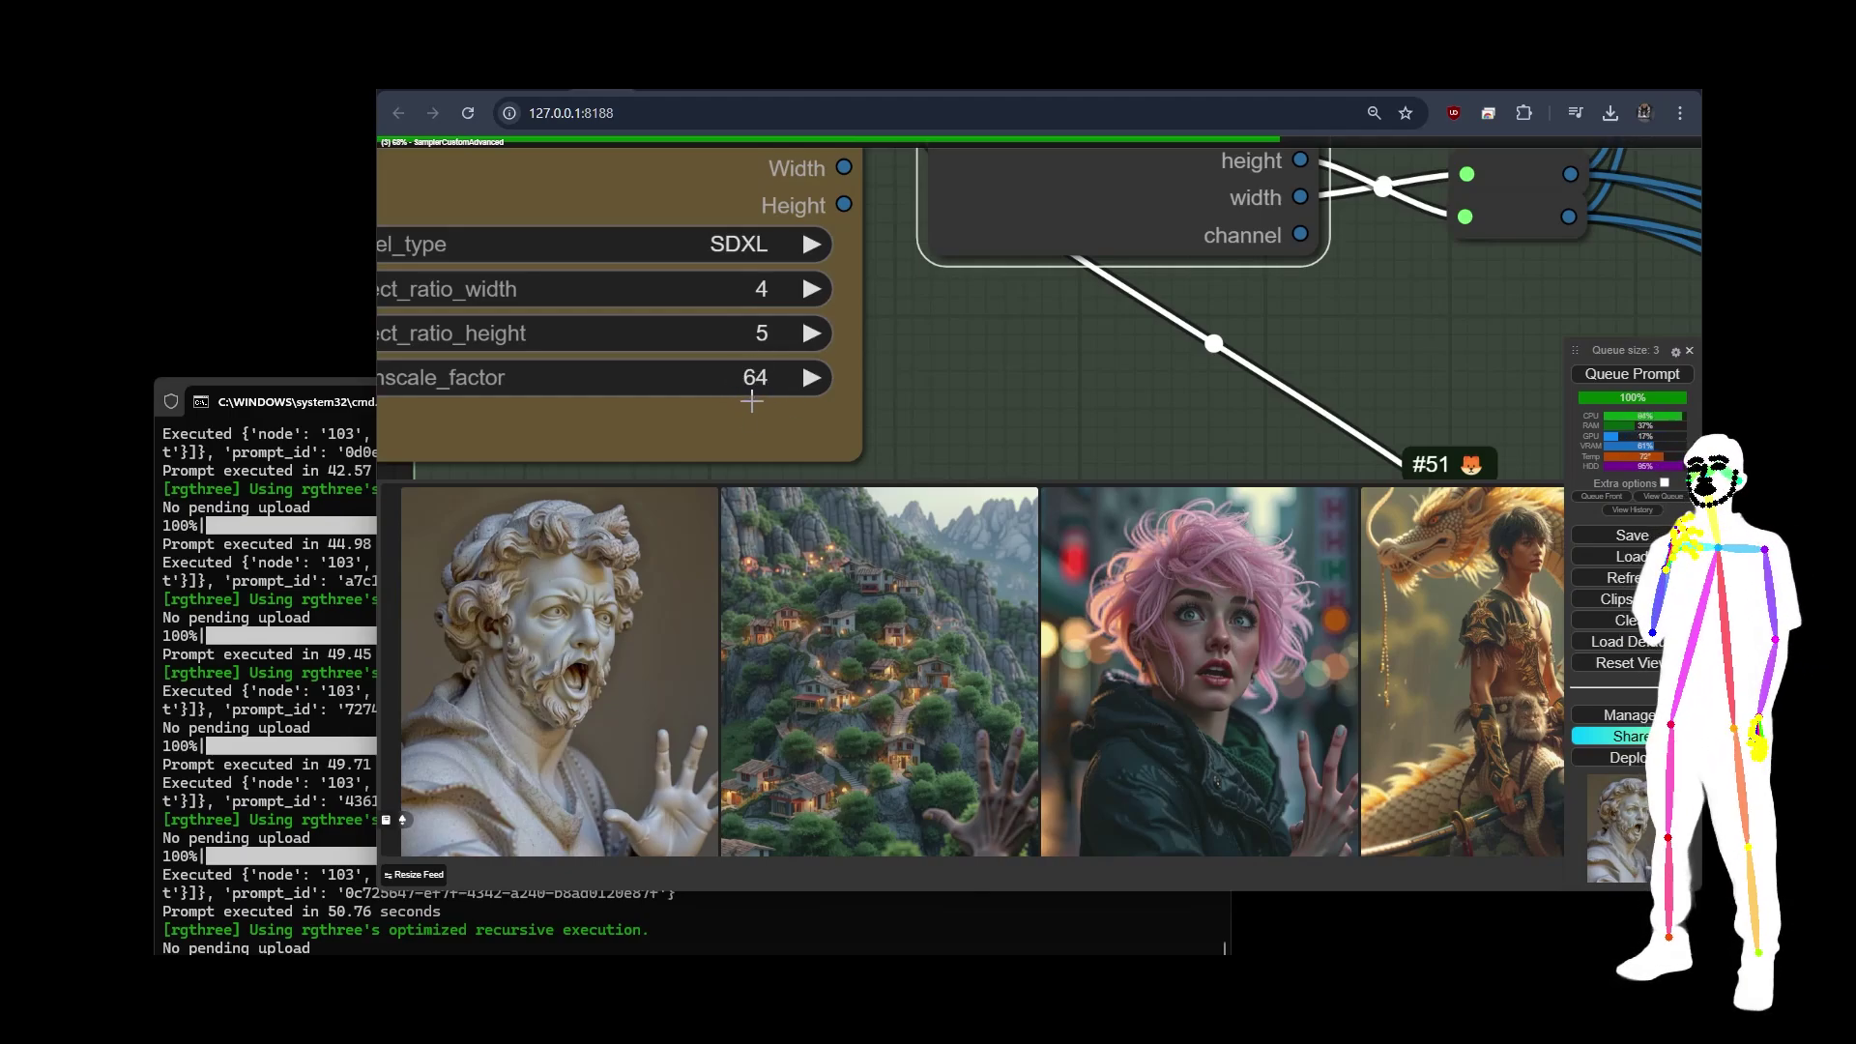
scroll(1098, 379, down, 4)
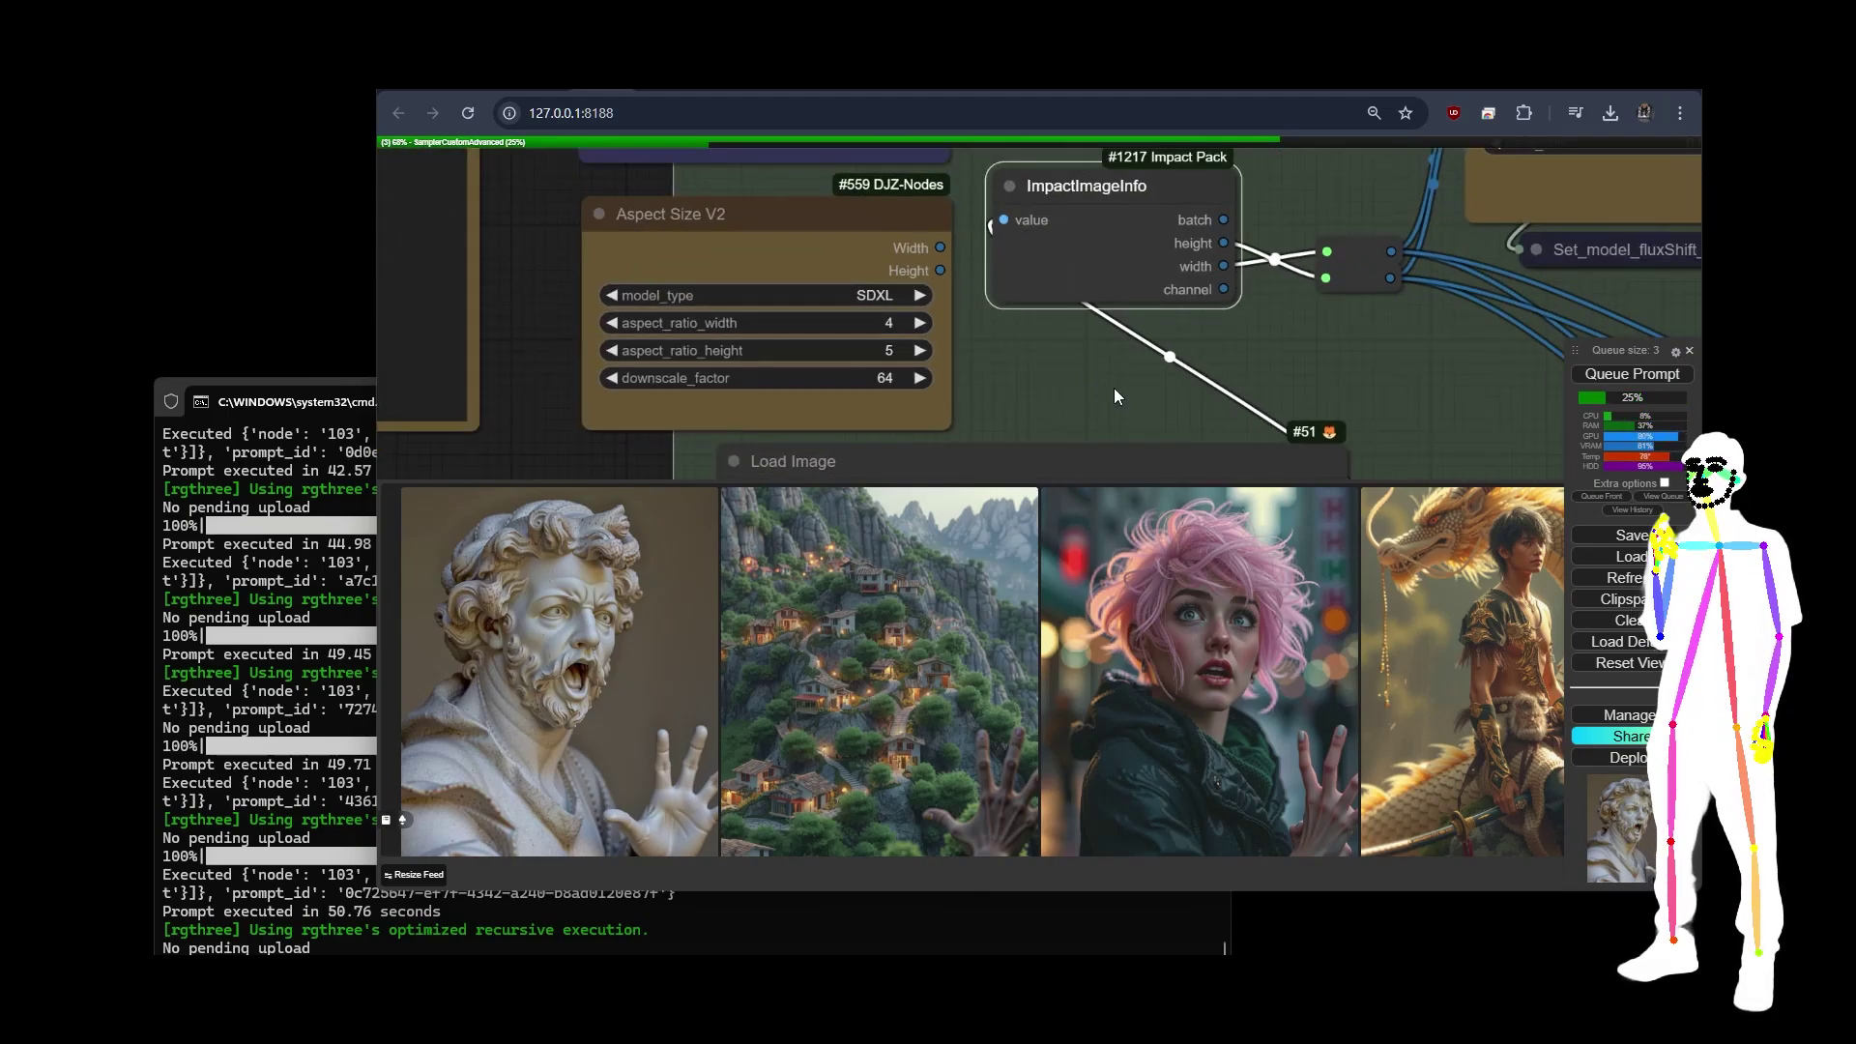
drag(1114, 386, 897, 379)
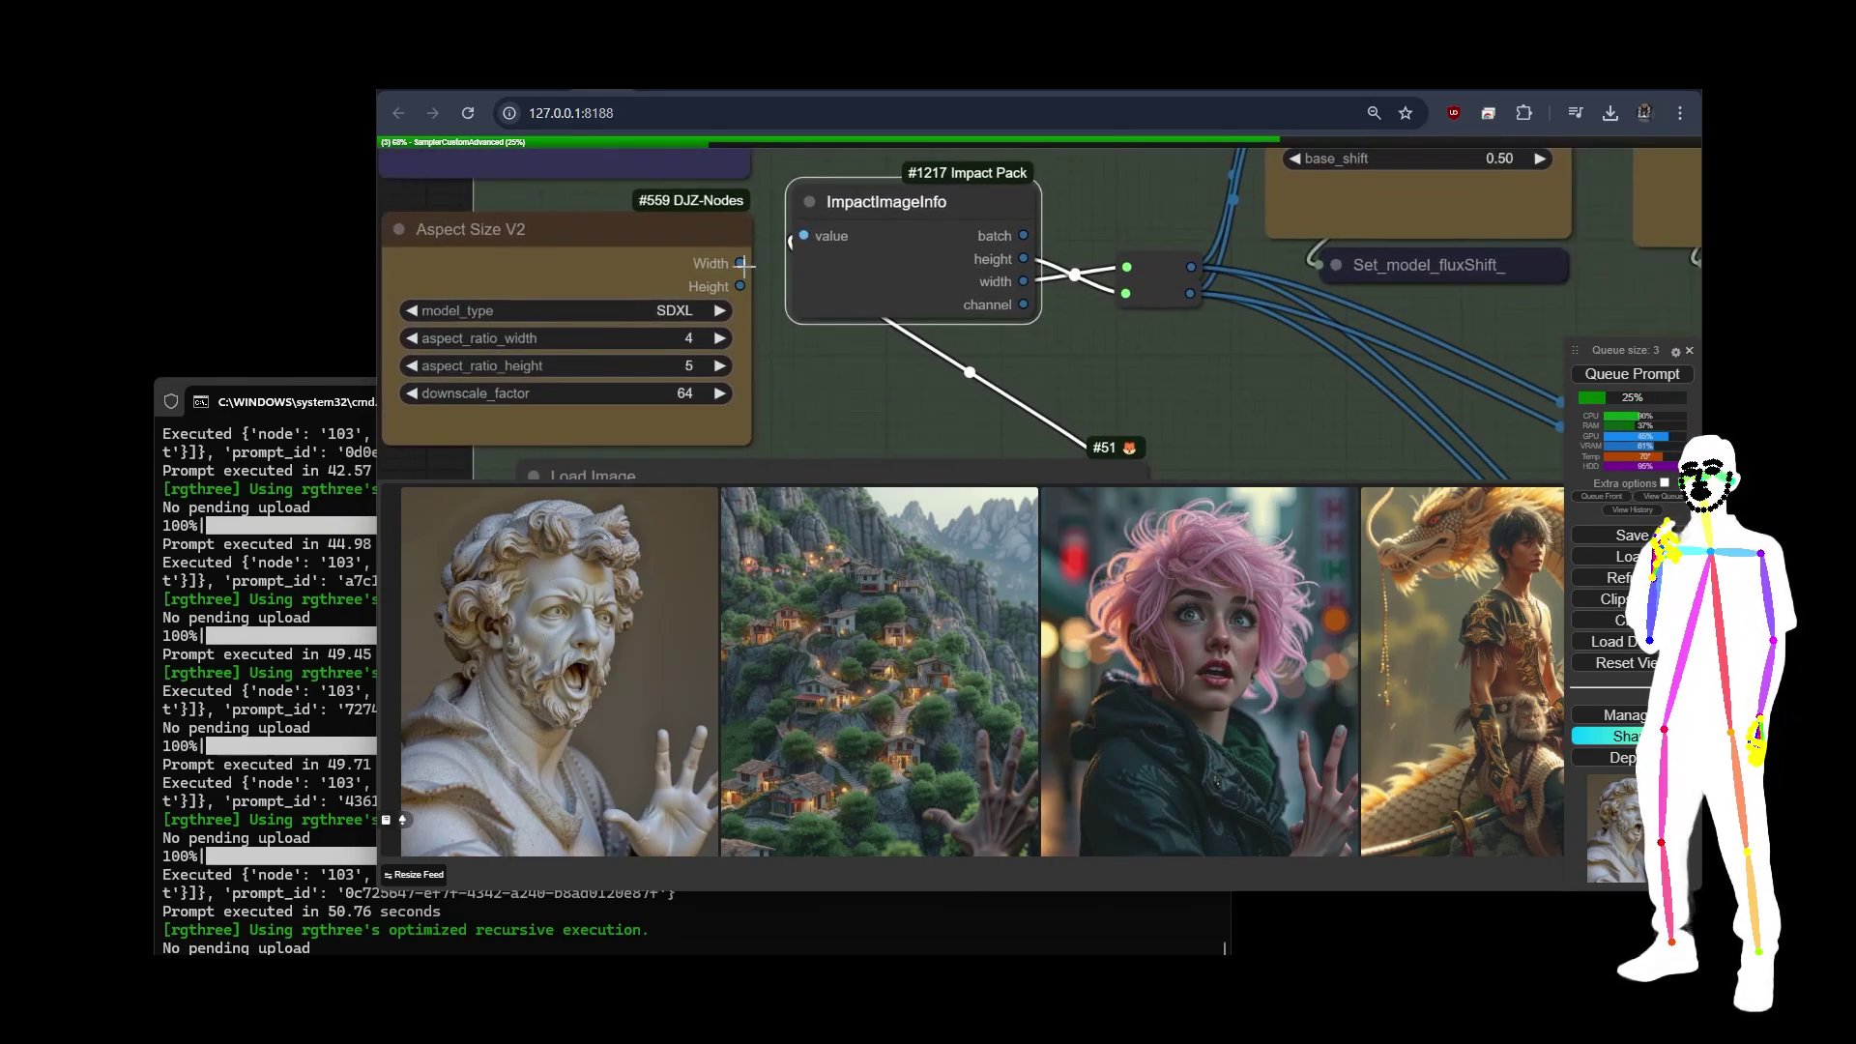
drag(742, 262, 1126, 267)
drag(732, 286, 1126, 293)
drag(928, 258, 924, 377)
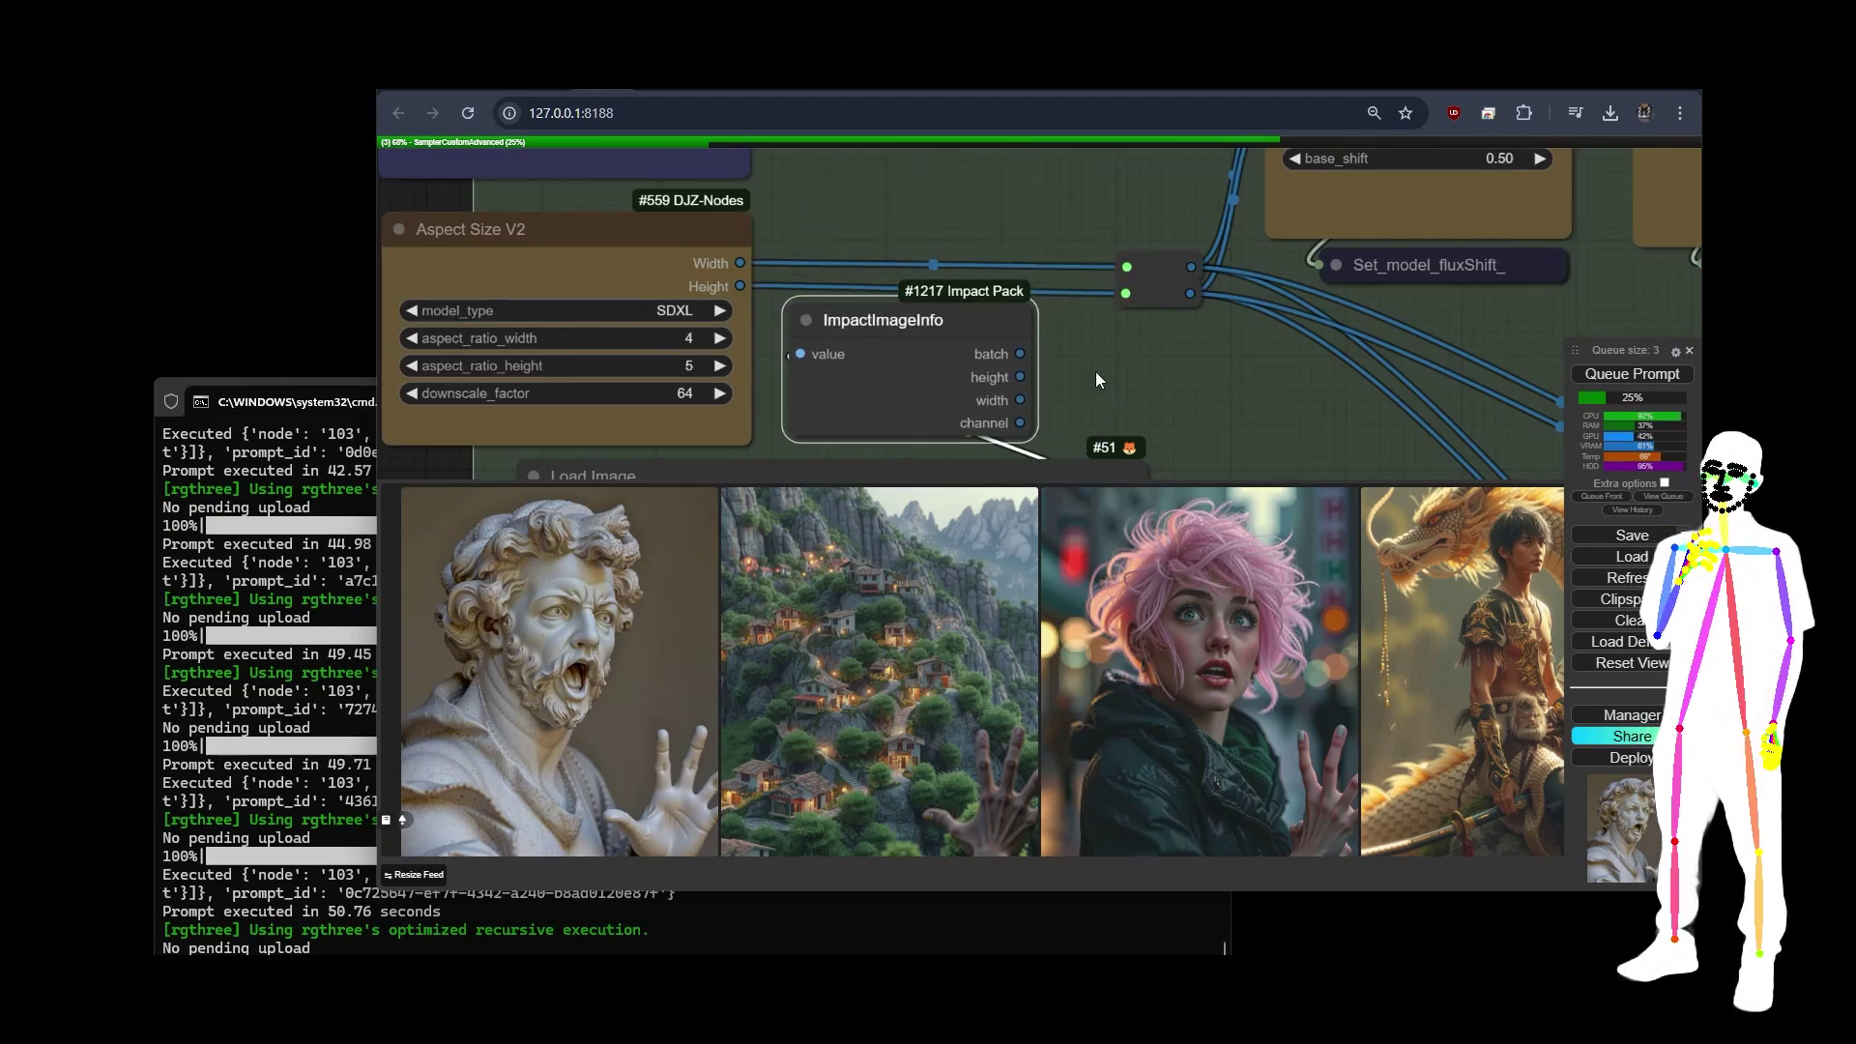
scroll(973, 360, down, 5)
scroll(1041, 224, right, 3)
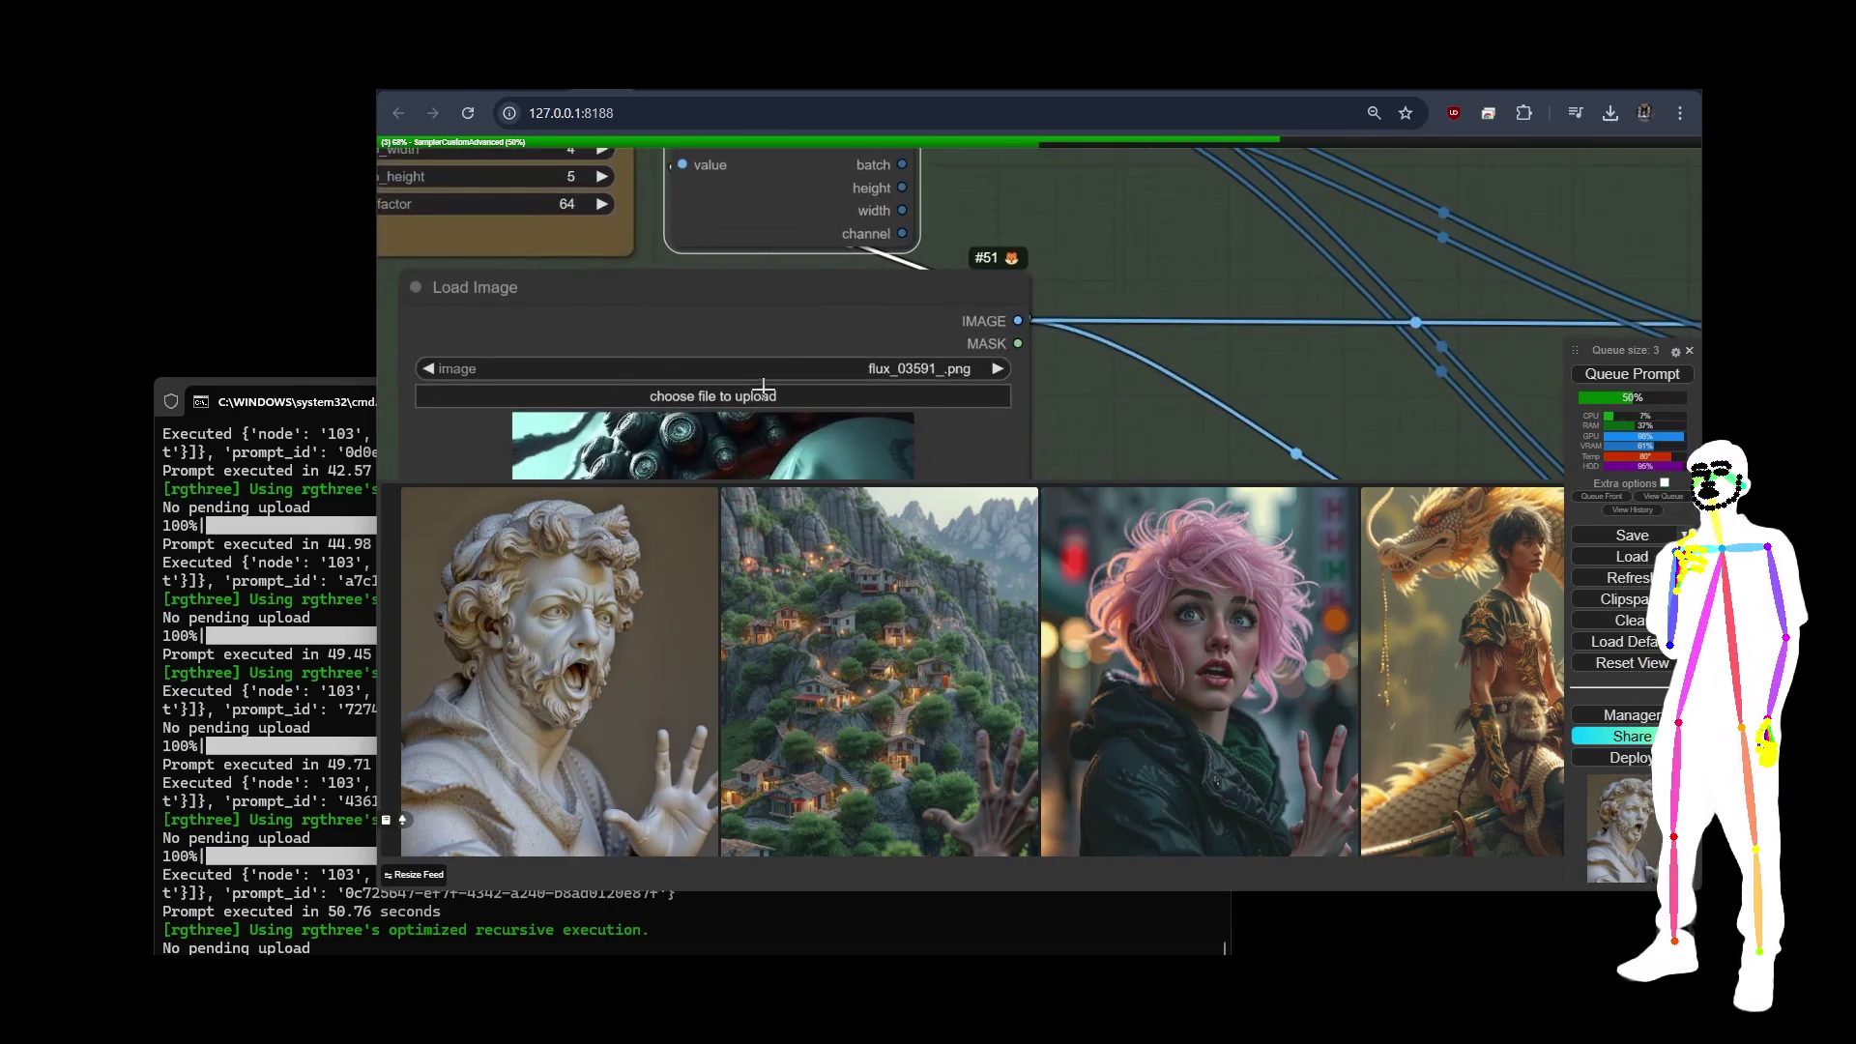
scroll(967, 334, down, 2)
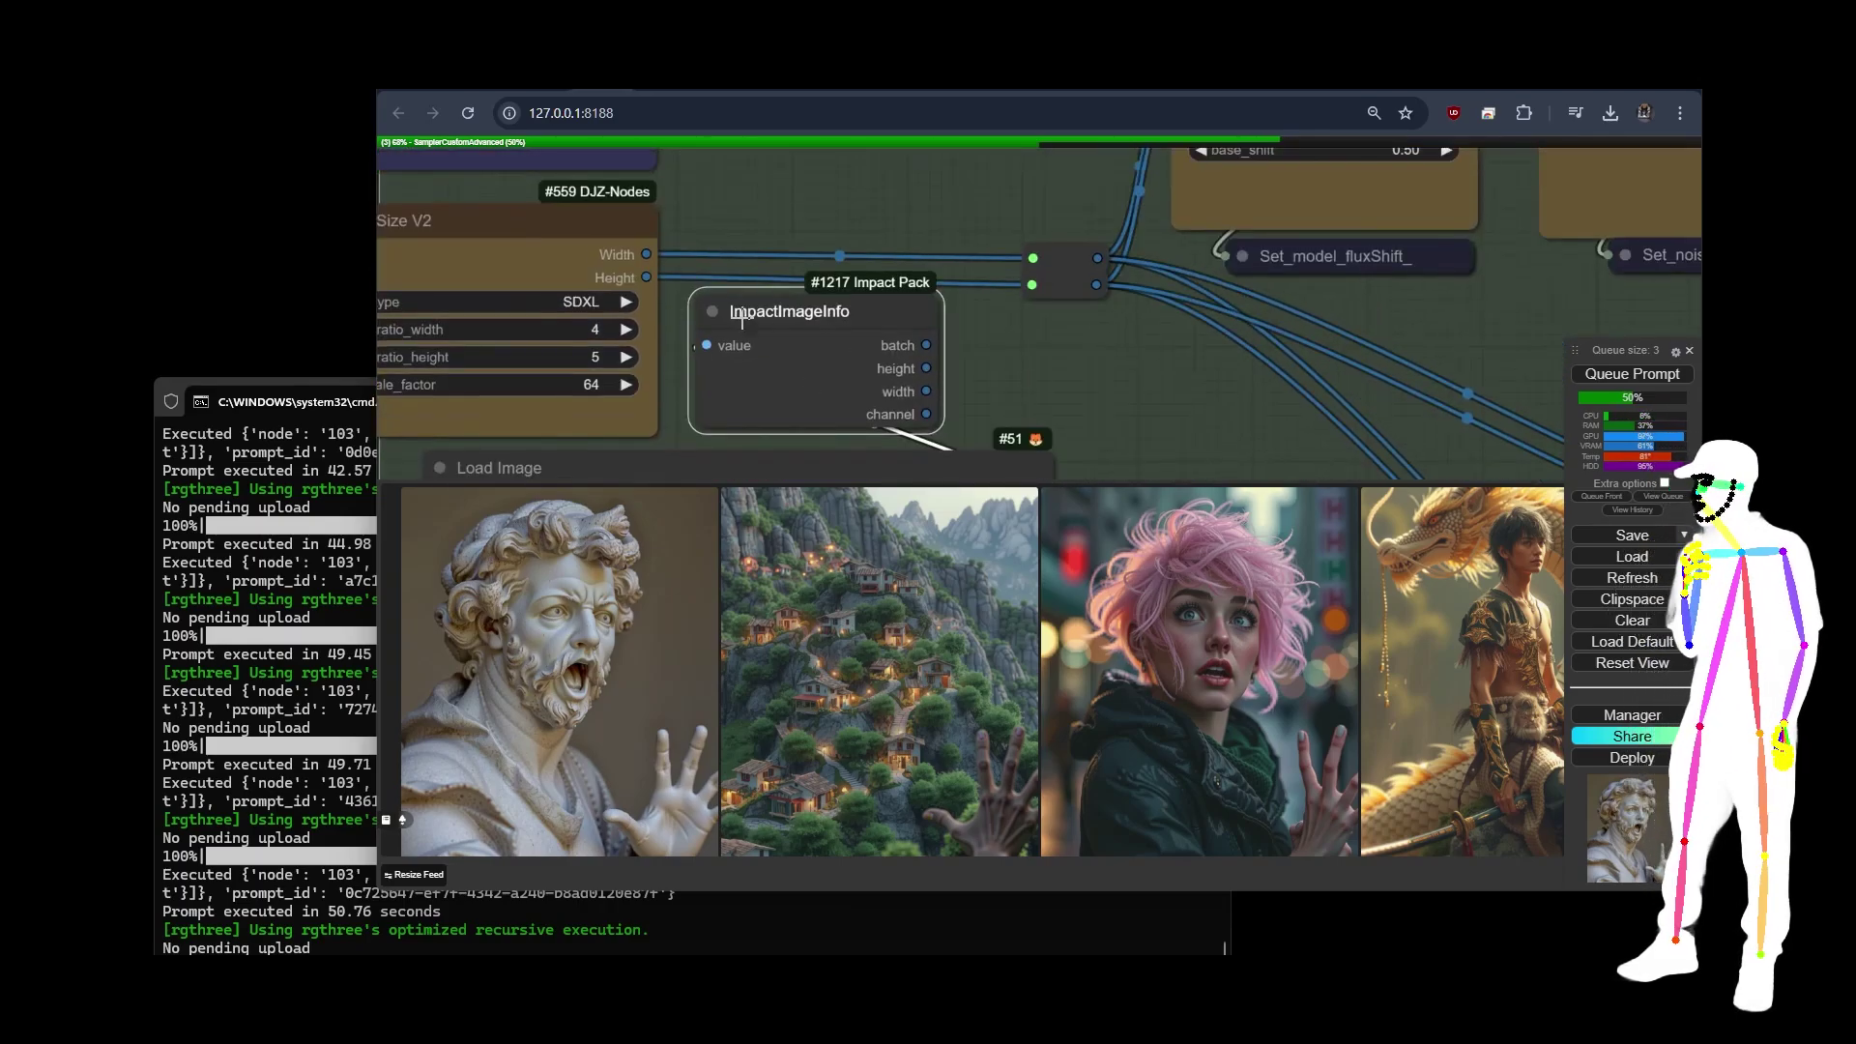
scroll(740, 319, down, 4)
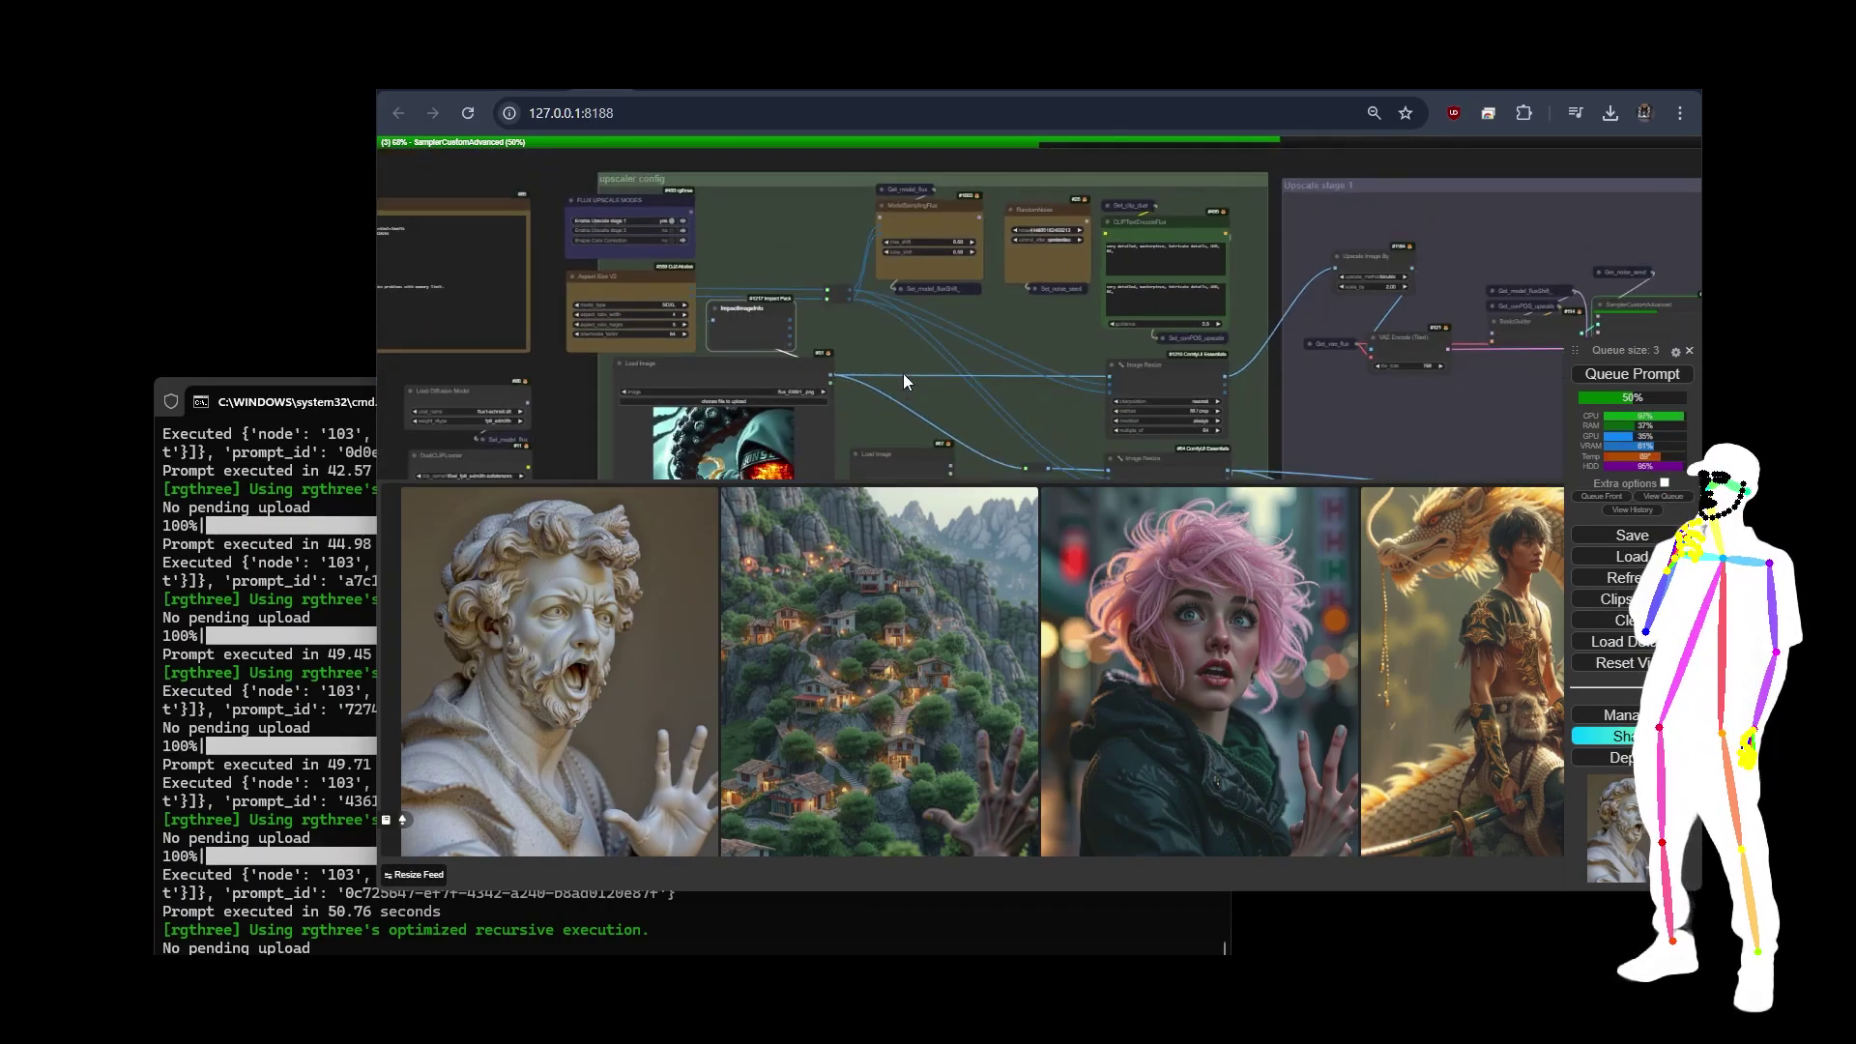
scroll(751, 395, up, 6)
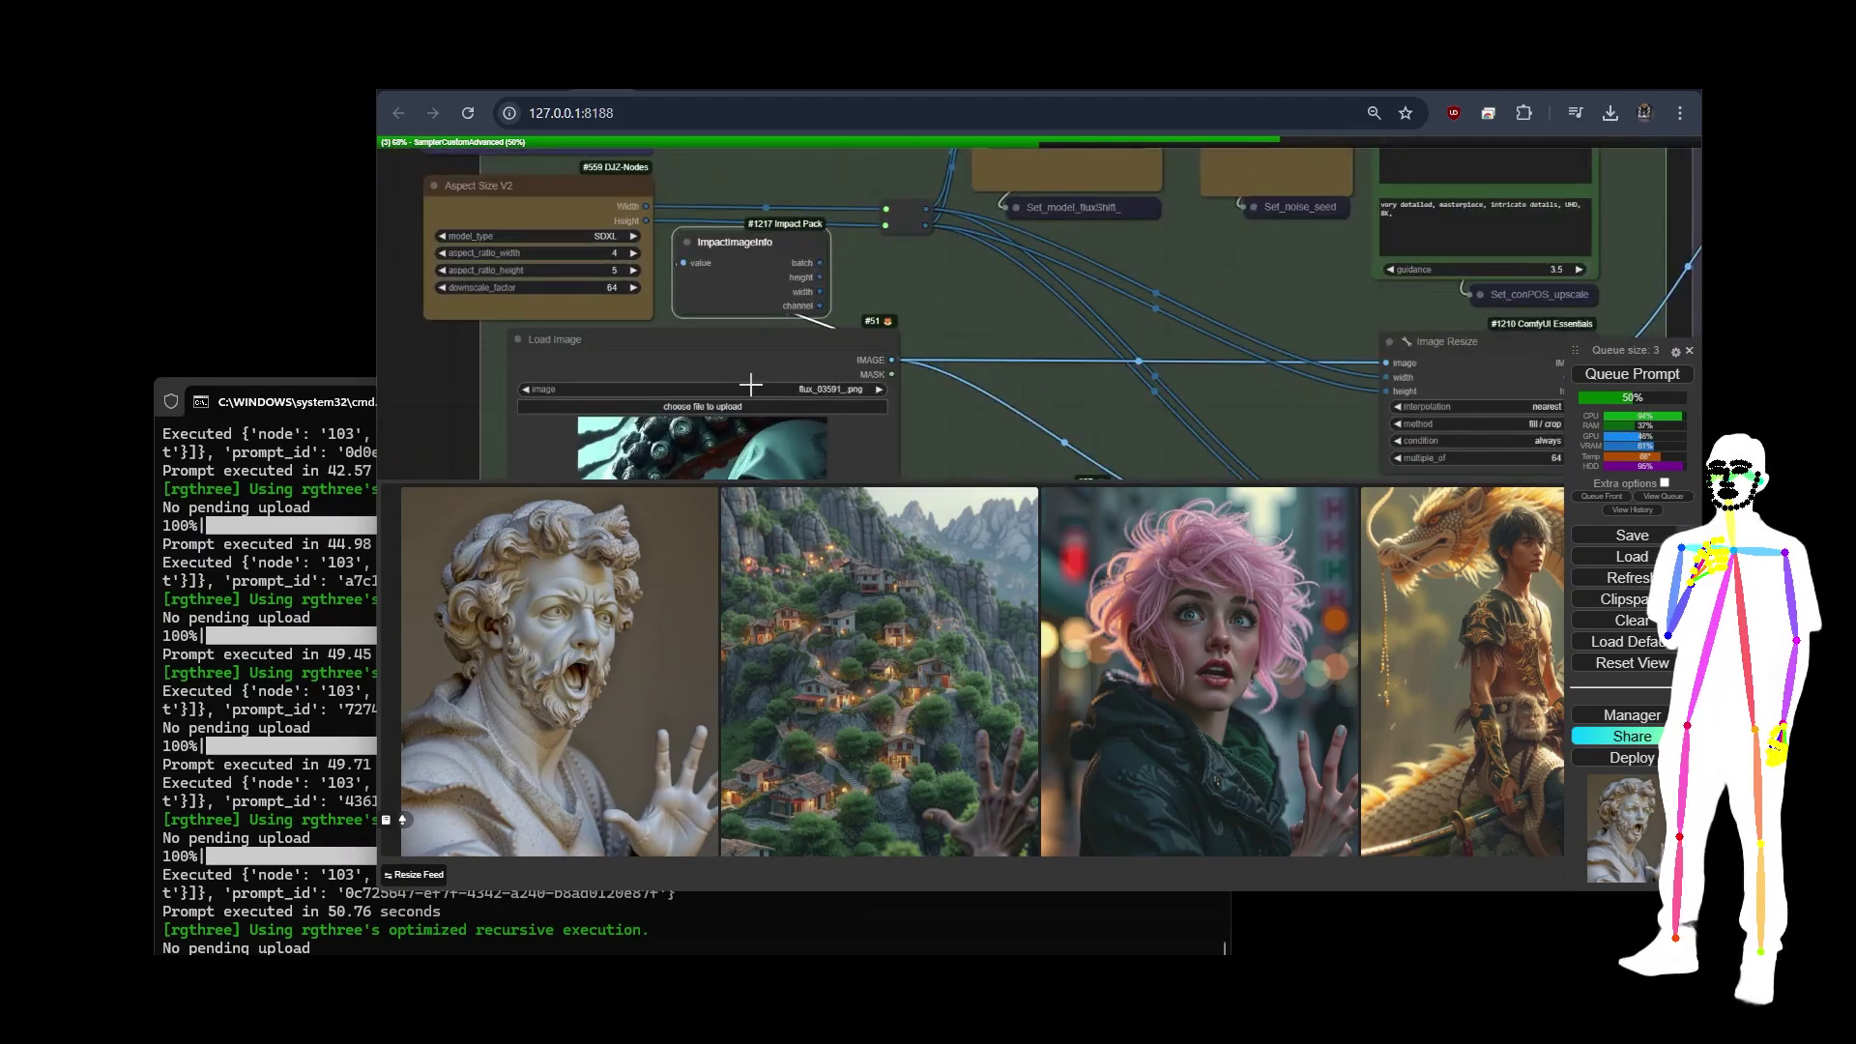
scroll(808, 385, down, 6)
scroll(808, 385, left, 2)
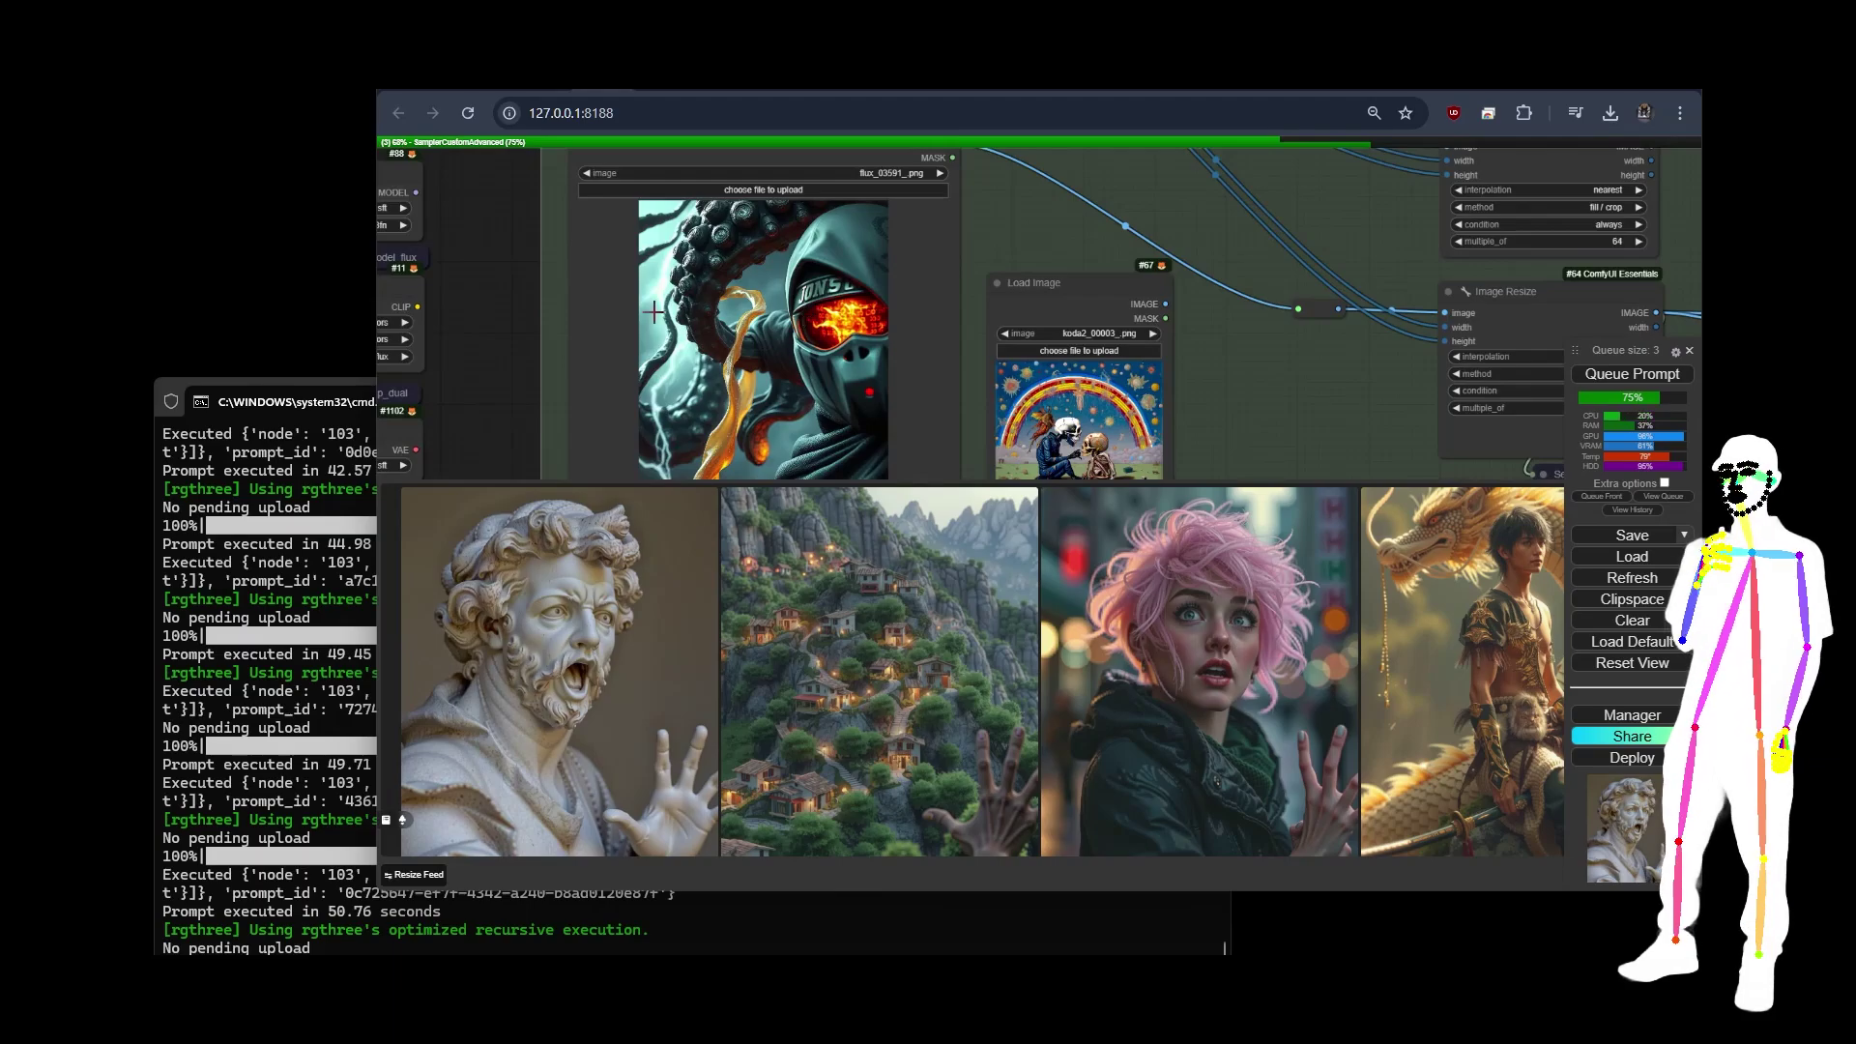
scroll(1034, 277, up, 8)
scroll(1034, 276, right, 8)
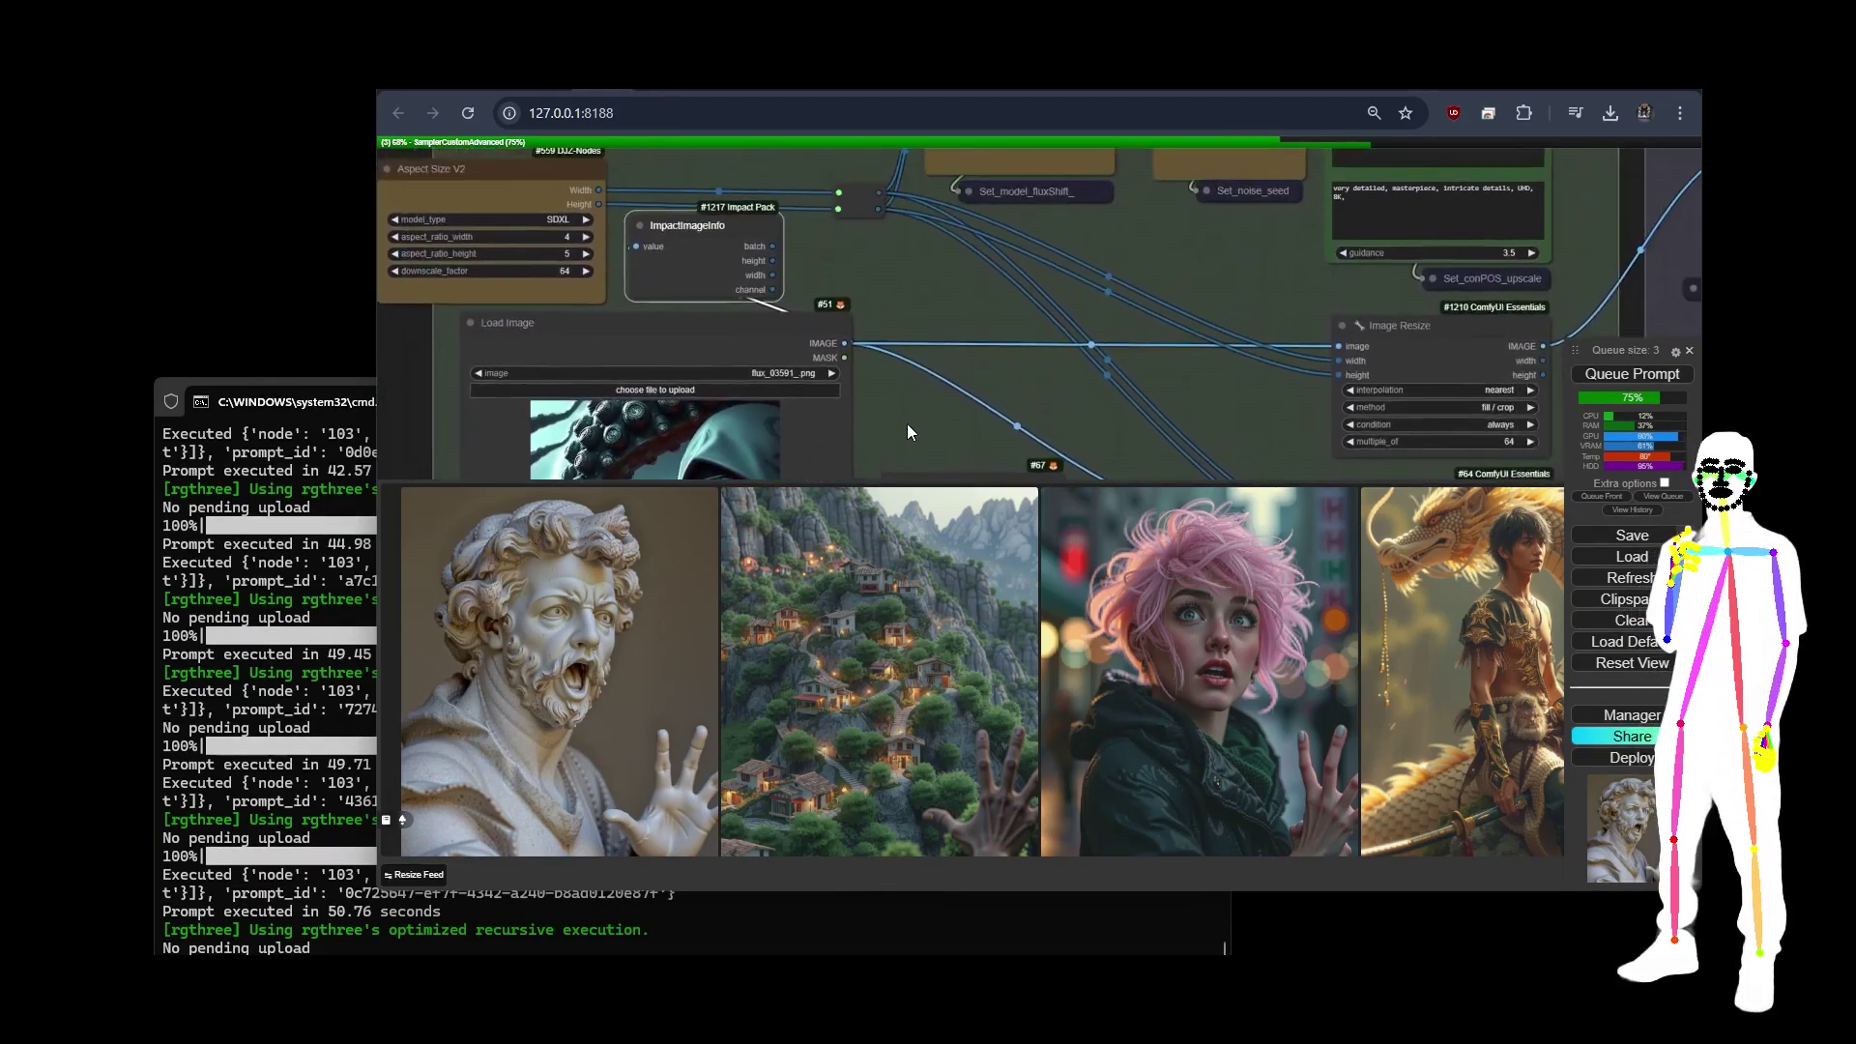
scroll(745, 388, down, 5)
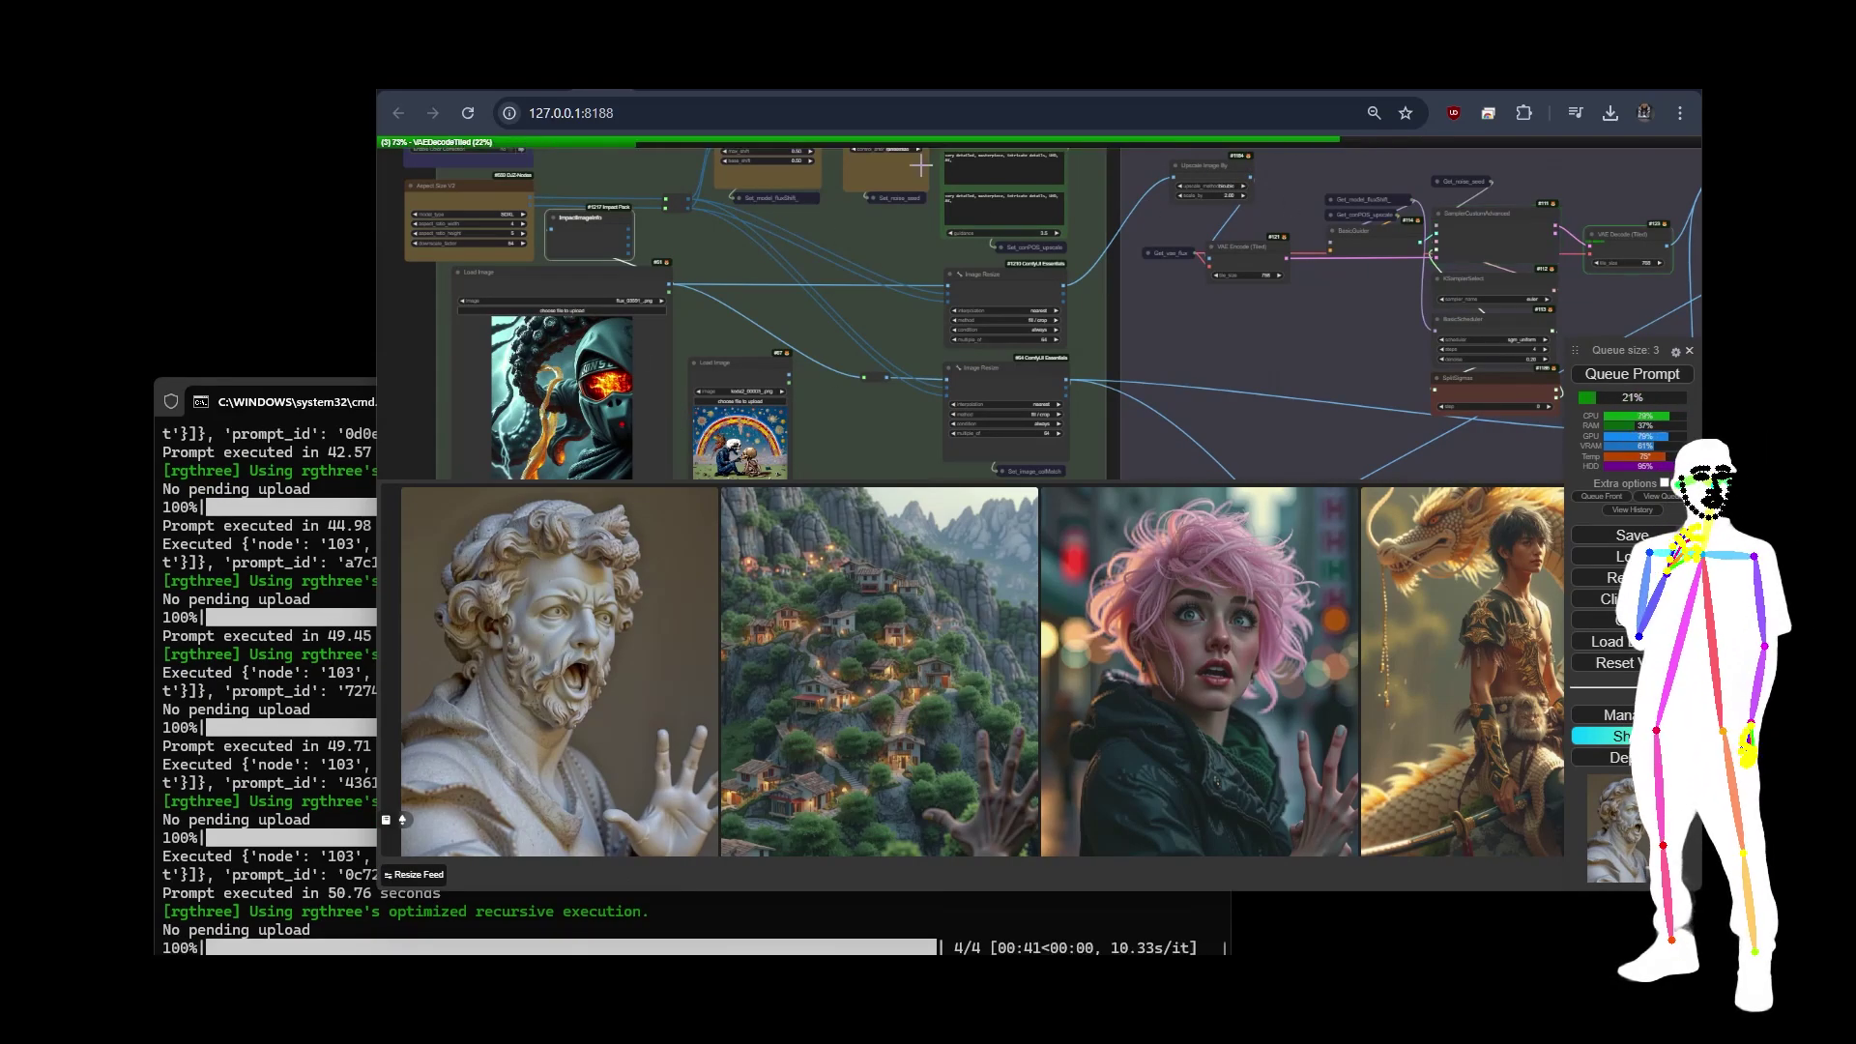
drag(1246, 369, 748, 420)
scroll(769, 354, down, 2)
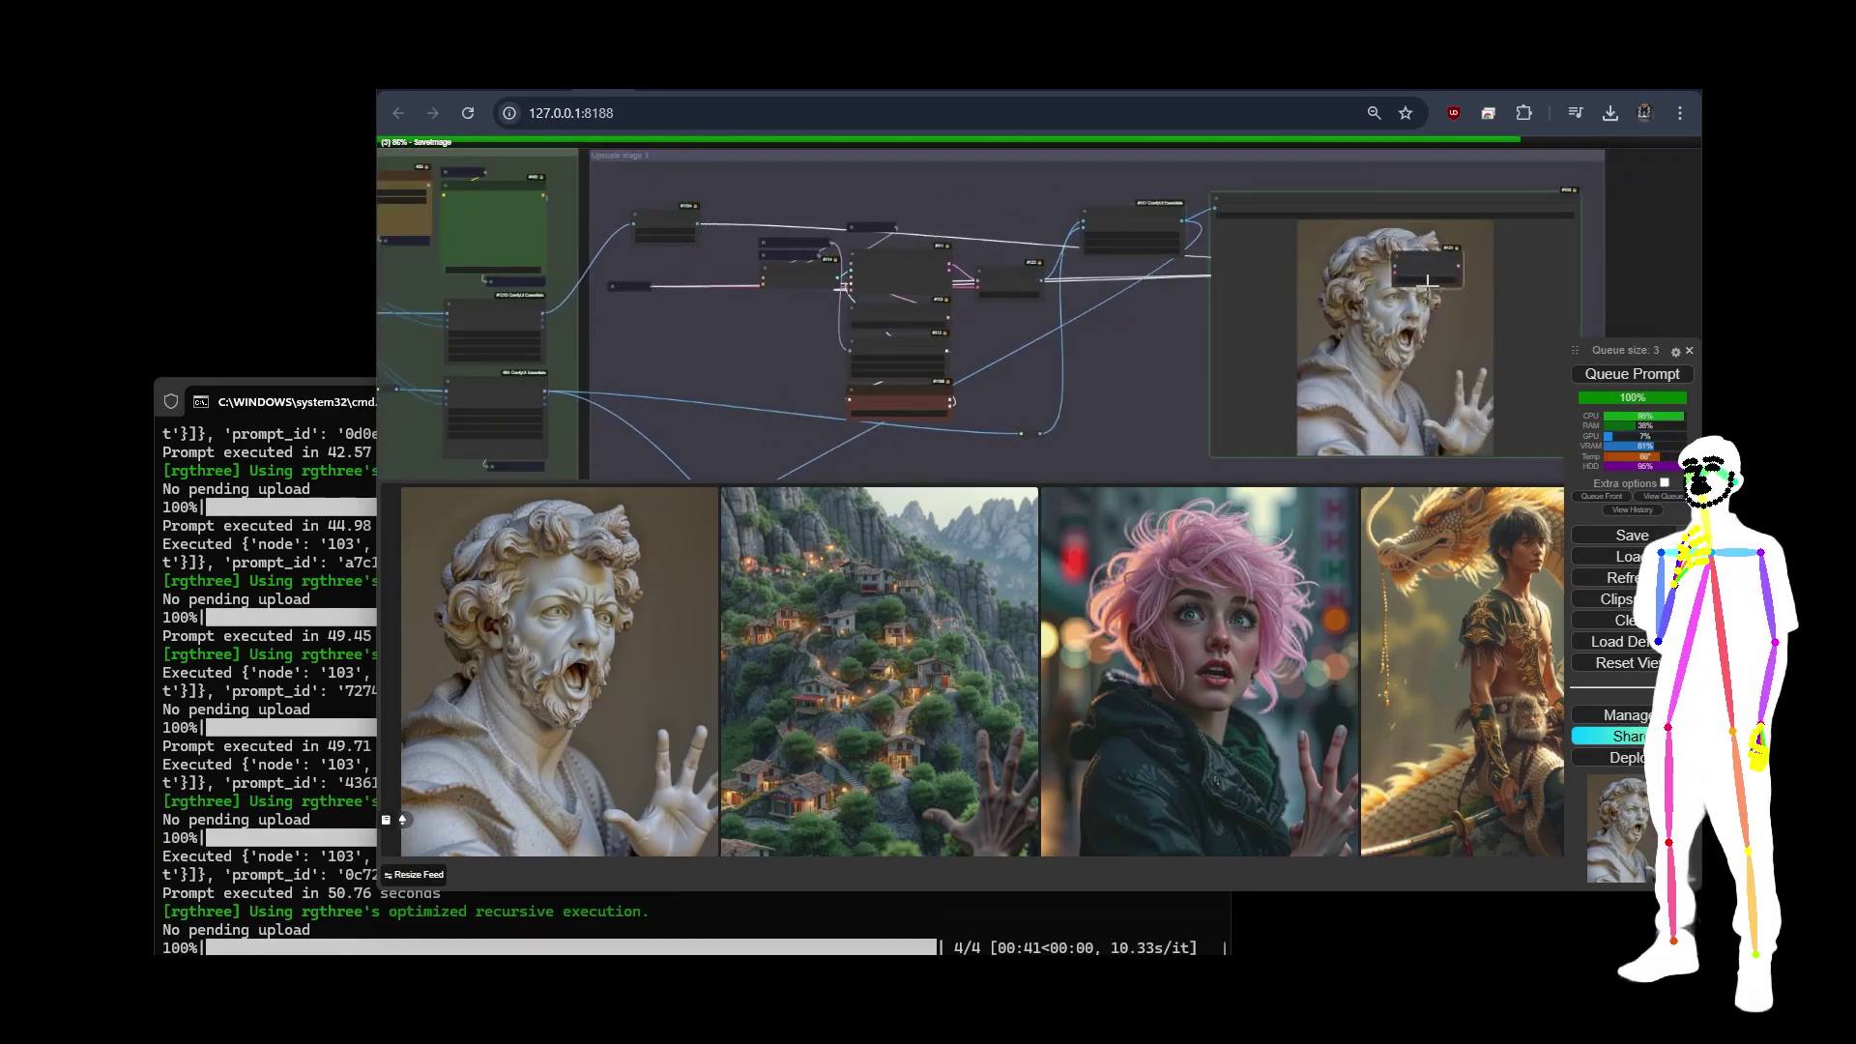
drag(621, 325, 703, 314)
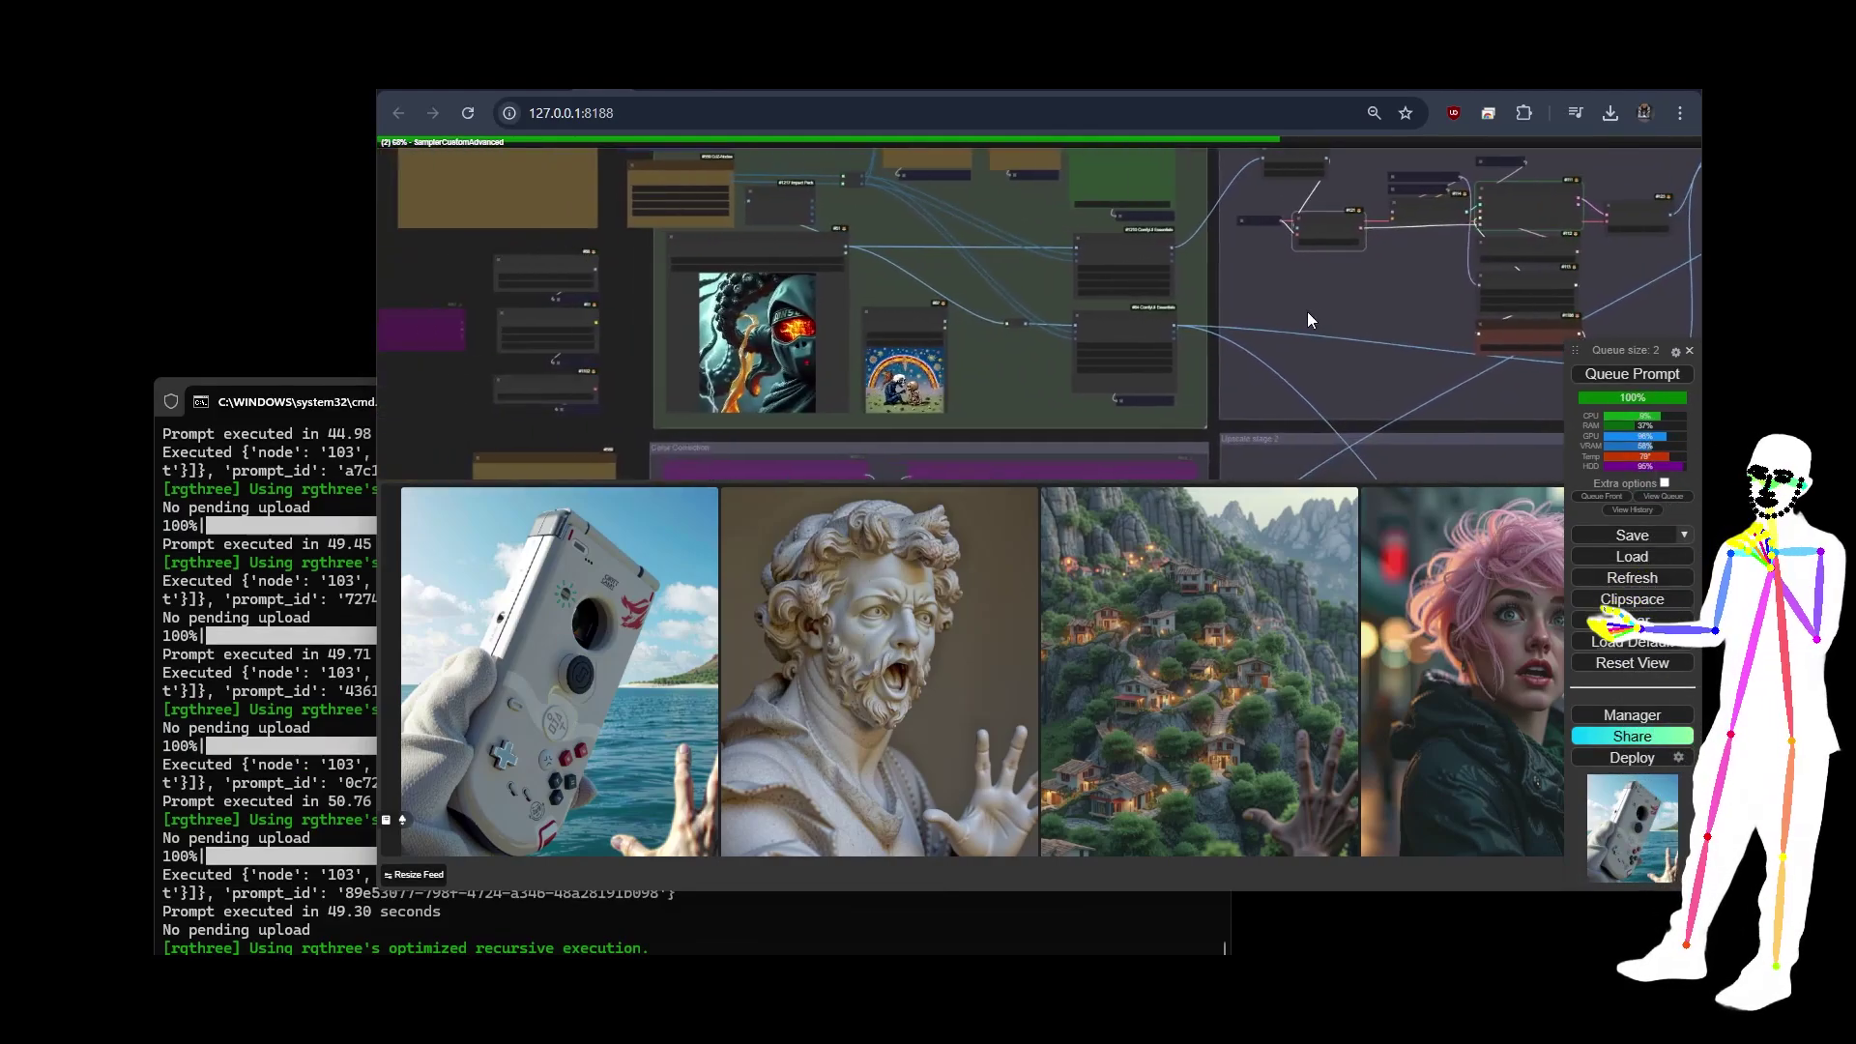
scroll(1311, 320, left, 2)
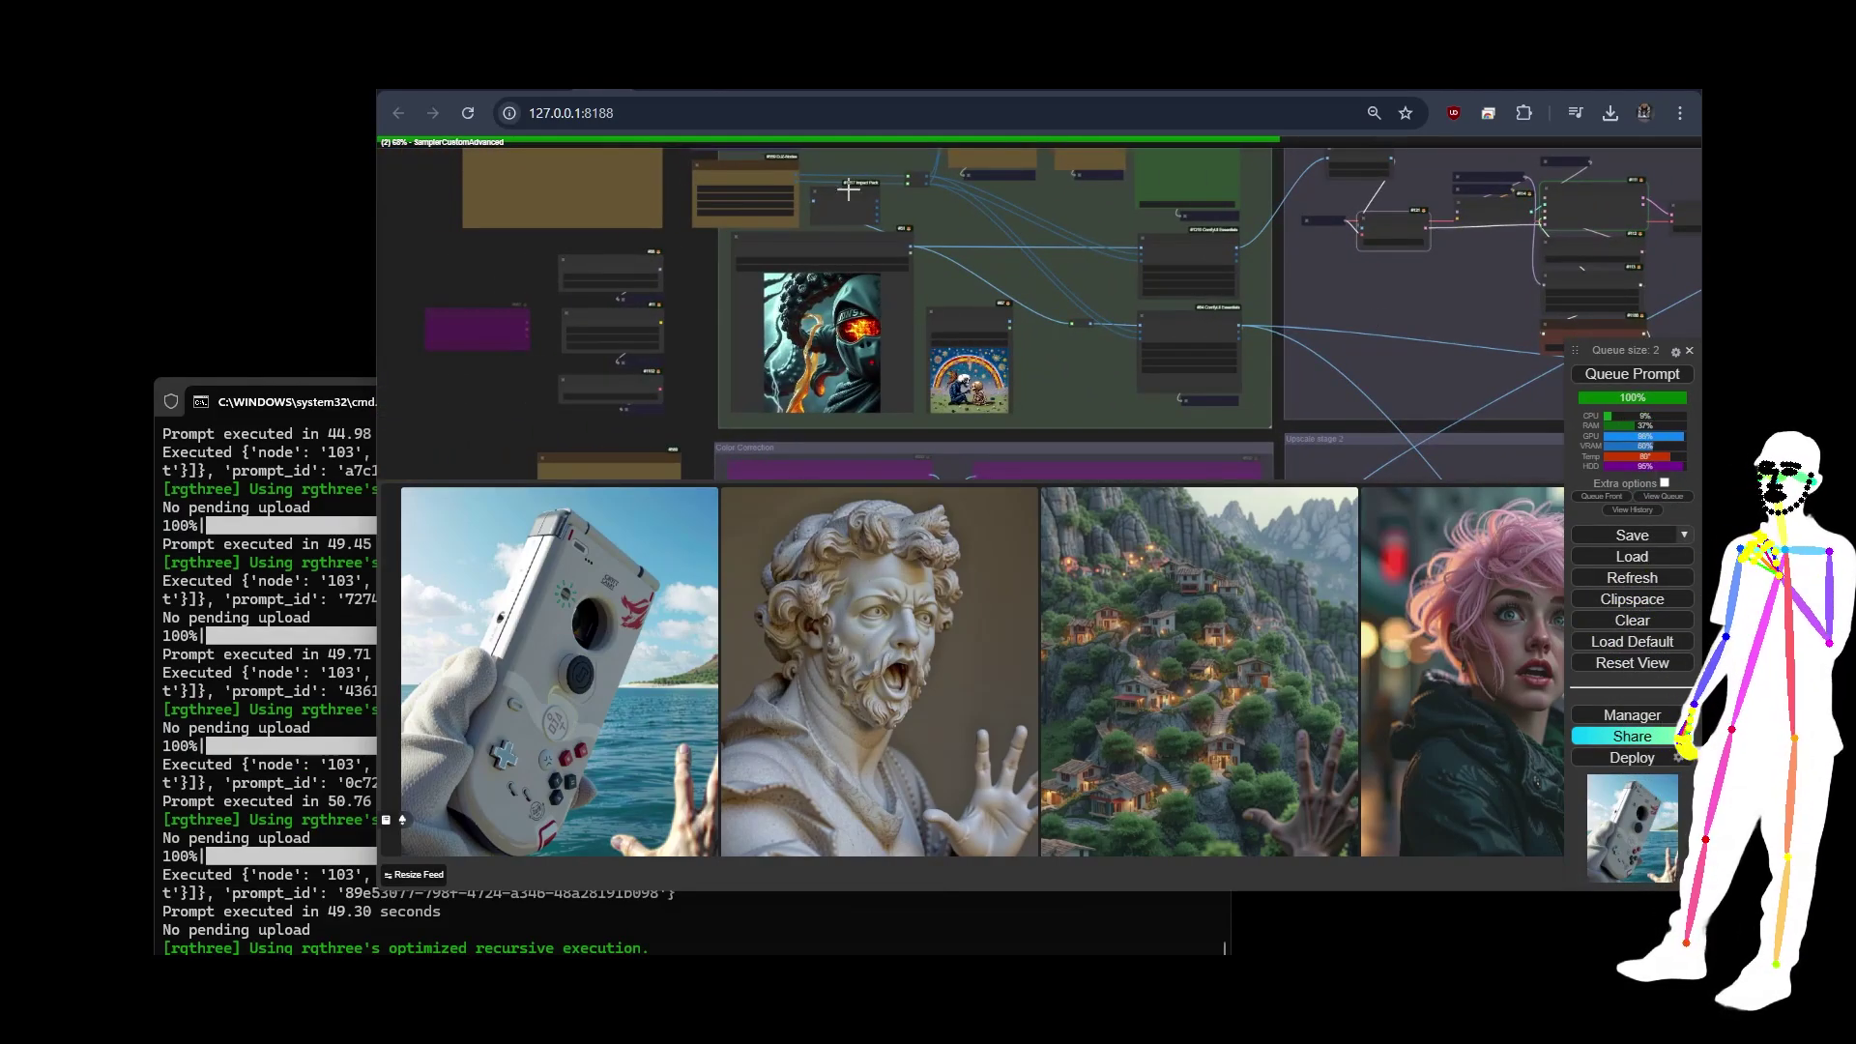
scroll(848, 190, up, 5)
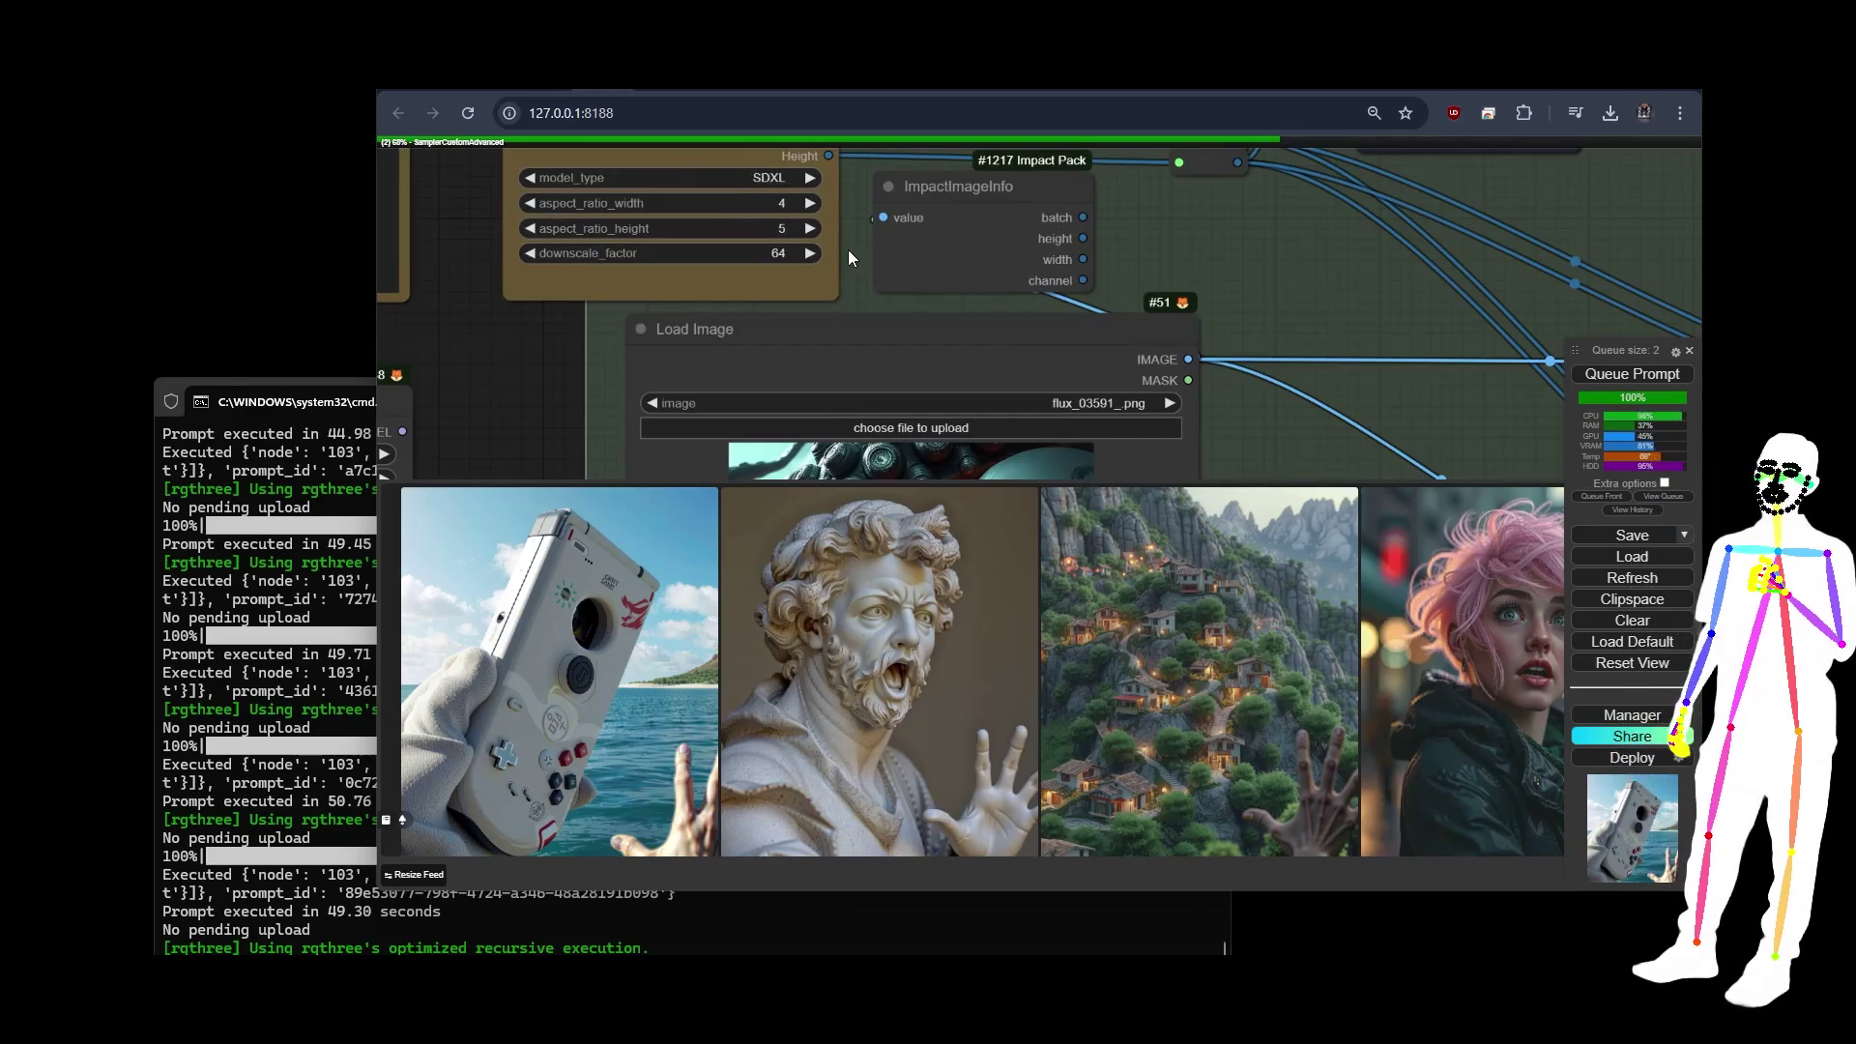
- Link the rainbow image's IMAGE output to the colour-match resize reroute
scroll(935, 218, down, 5)
scroll(1164, 312, up, 3)
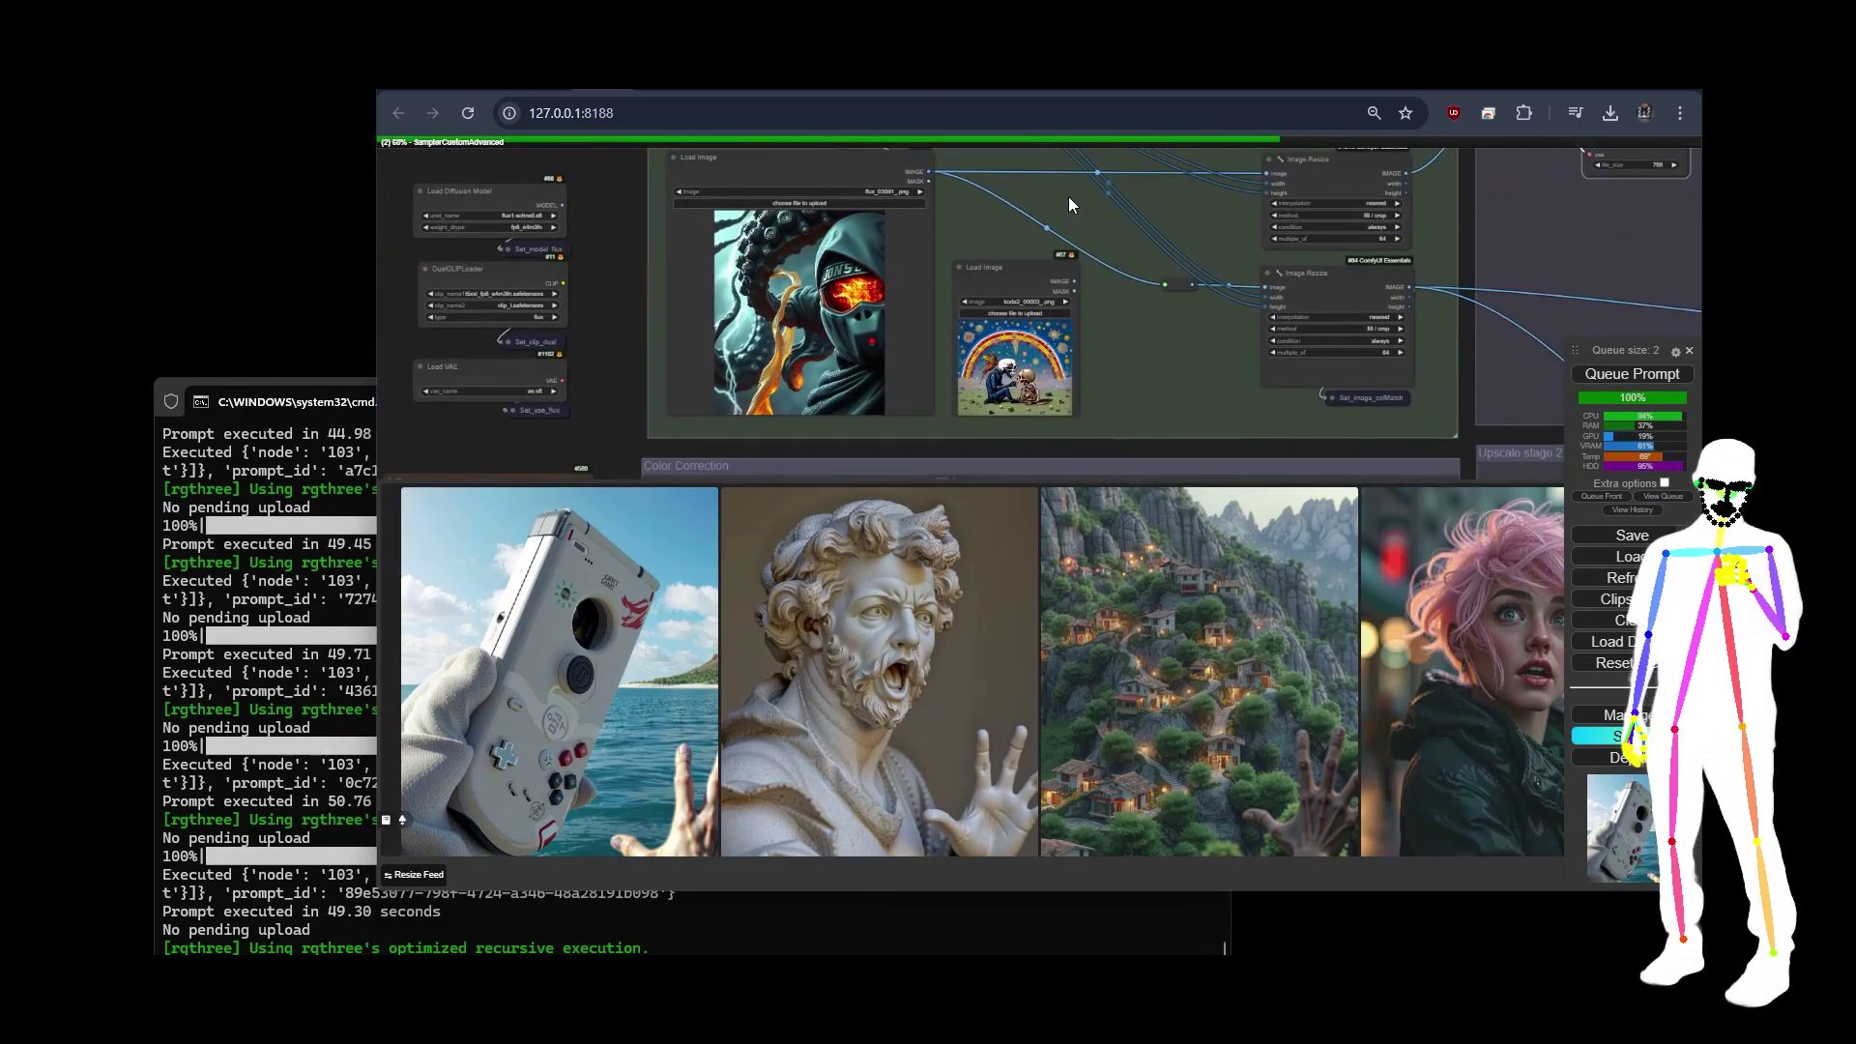
scroll(1082, 328, up, 2)
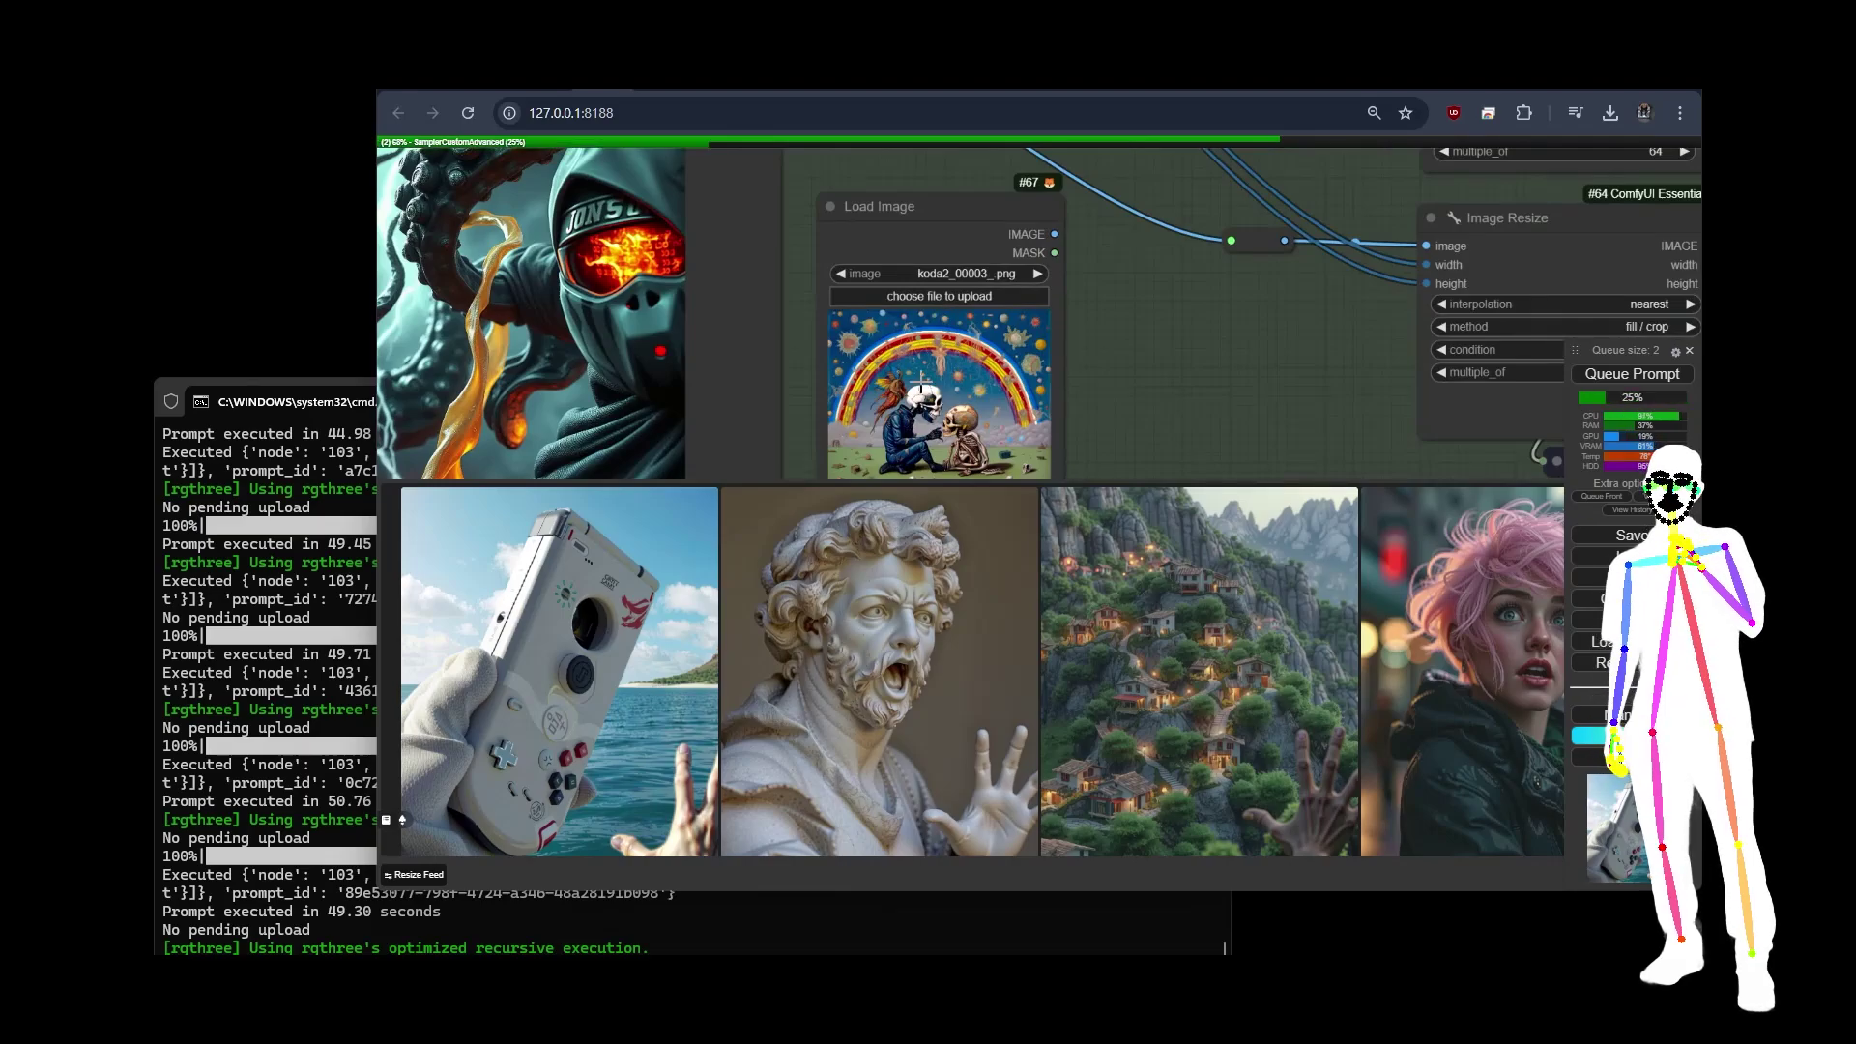
scroll(971, 315, down, 3)
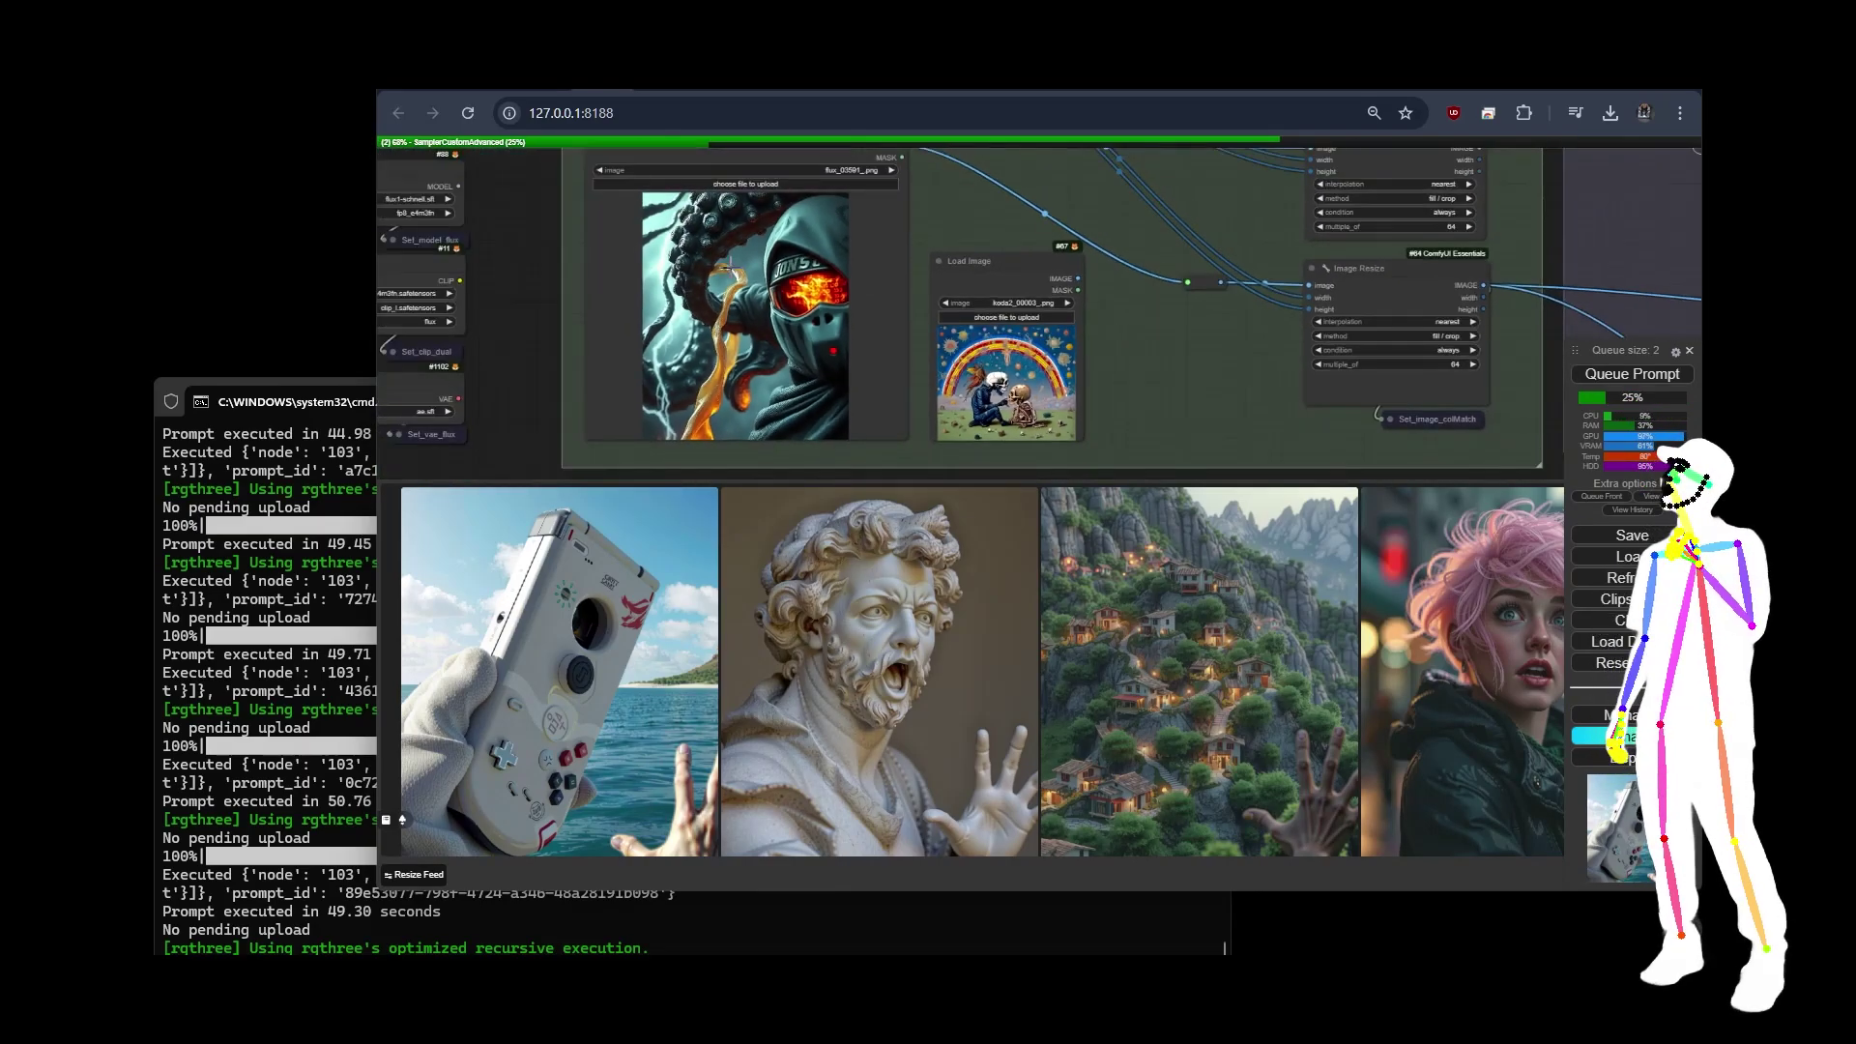
scroll(1028, 287, up, 3)
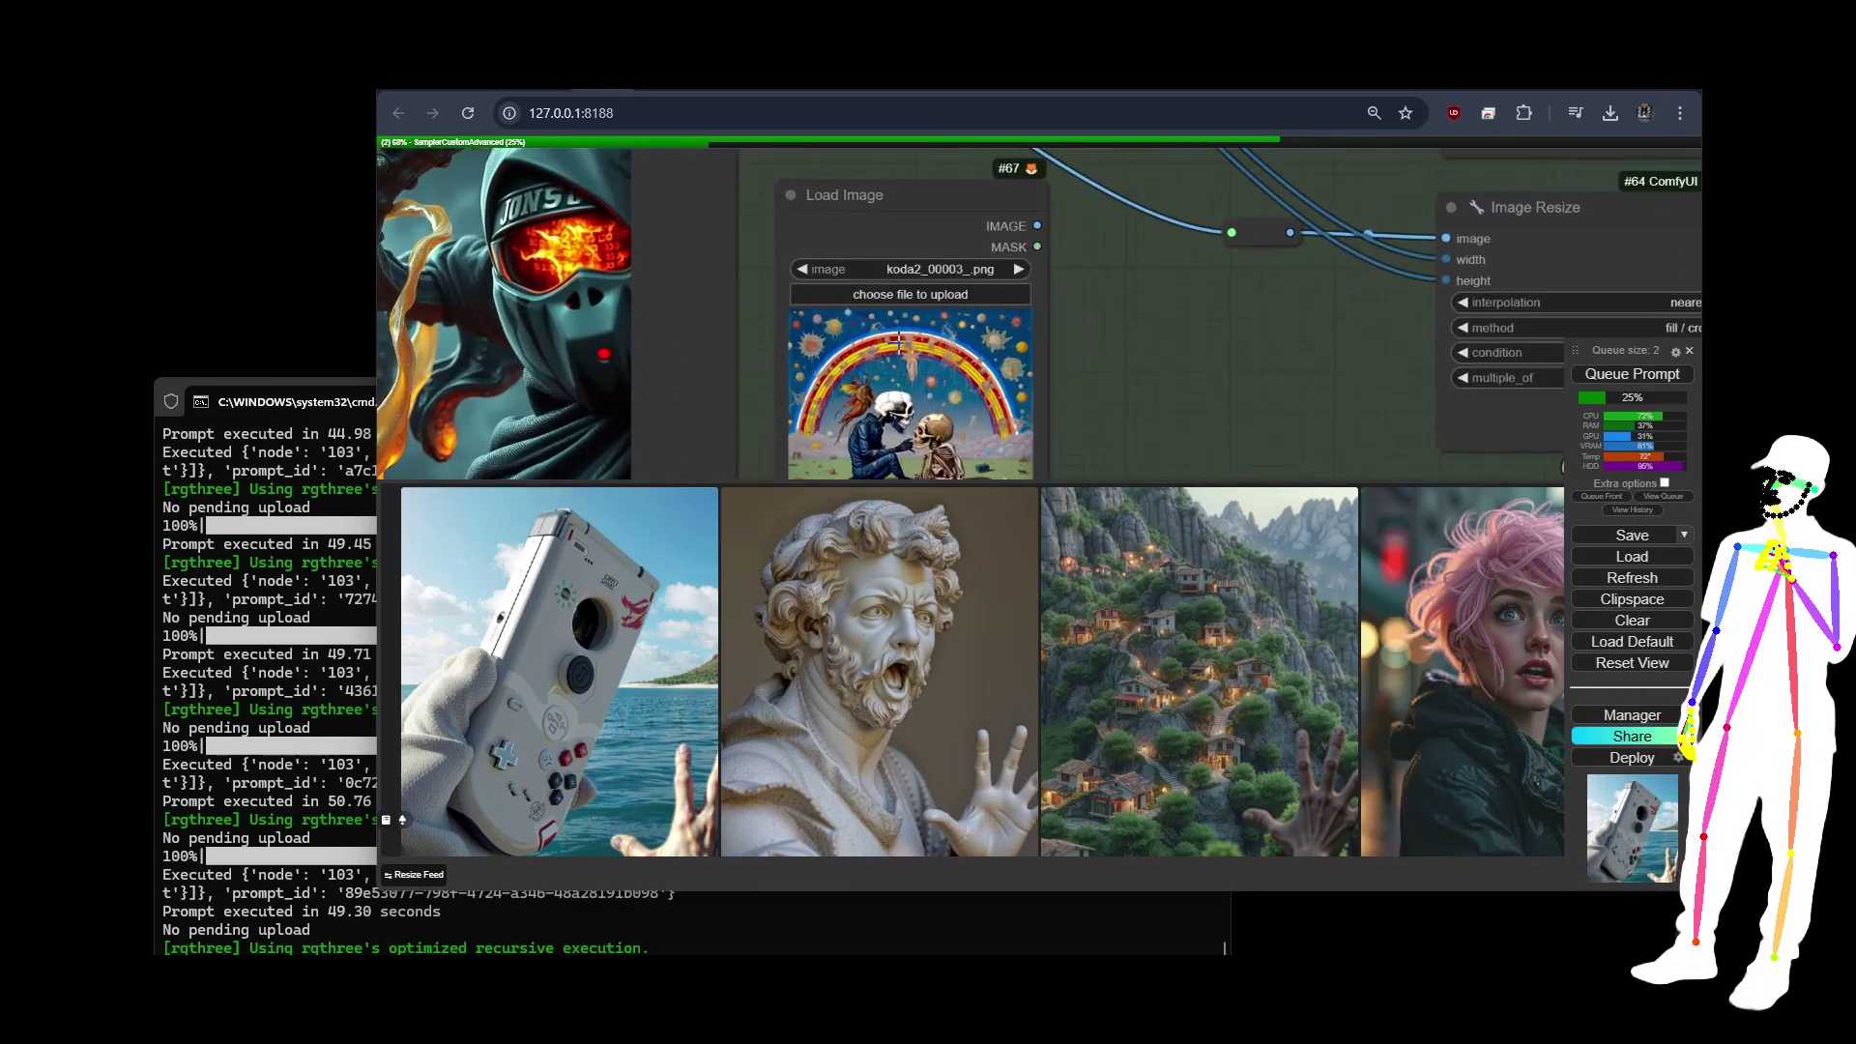
drag(1022, 235, 1232, 232)
- Look over the upscale sampler nodes, then return to the Load Image and resize nodes
scroll(1209, 310, down, 3)
scroll(1139, 311, down, 4)
drag(1110, 340, 683, 365)
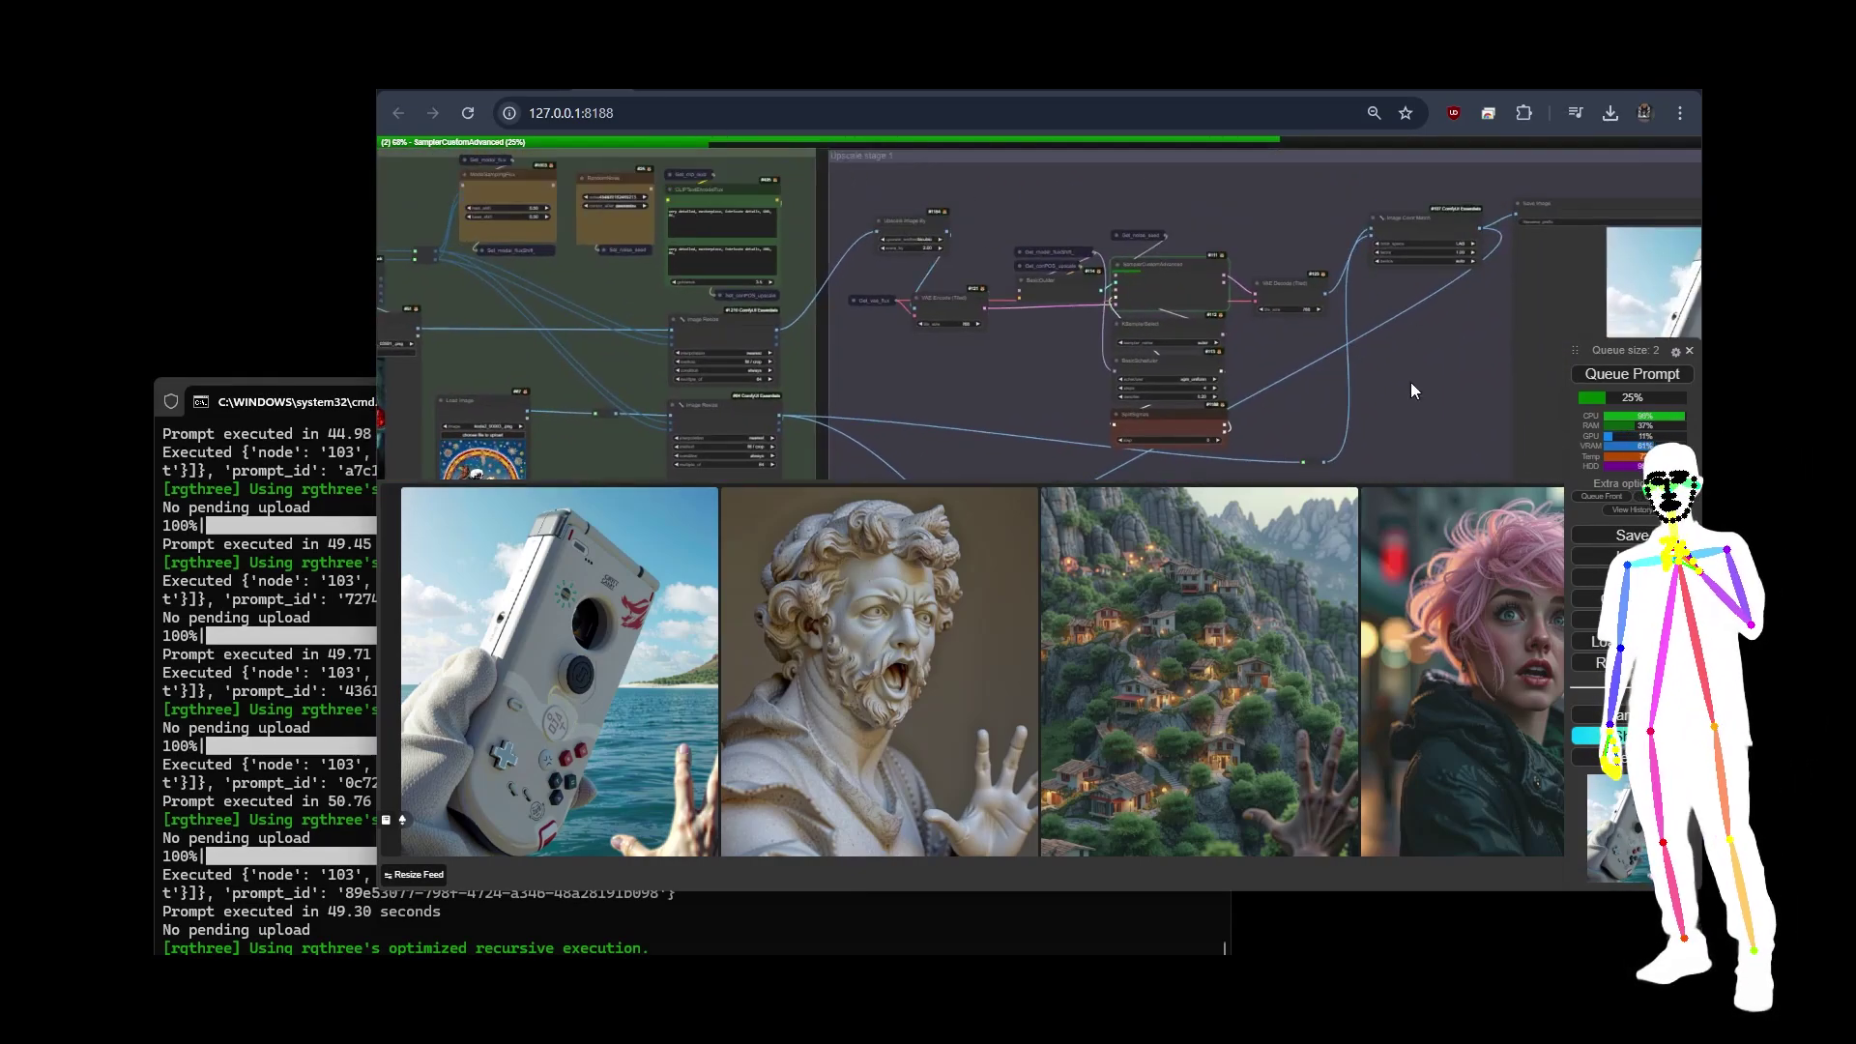
drag(1322, 334, 1502, 273)
scroll(777, 309, up, 3)
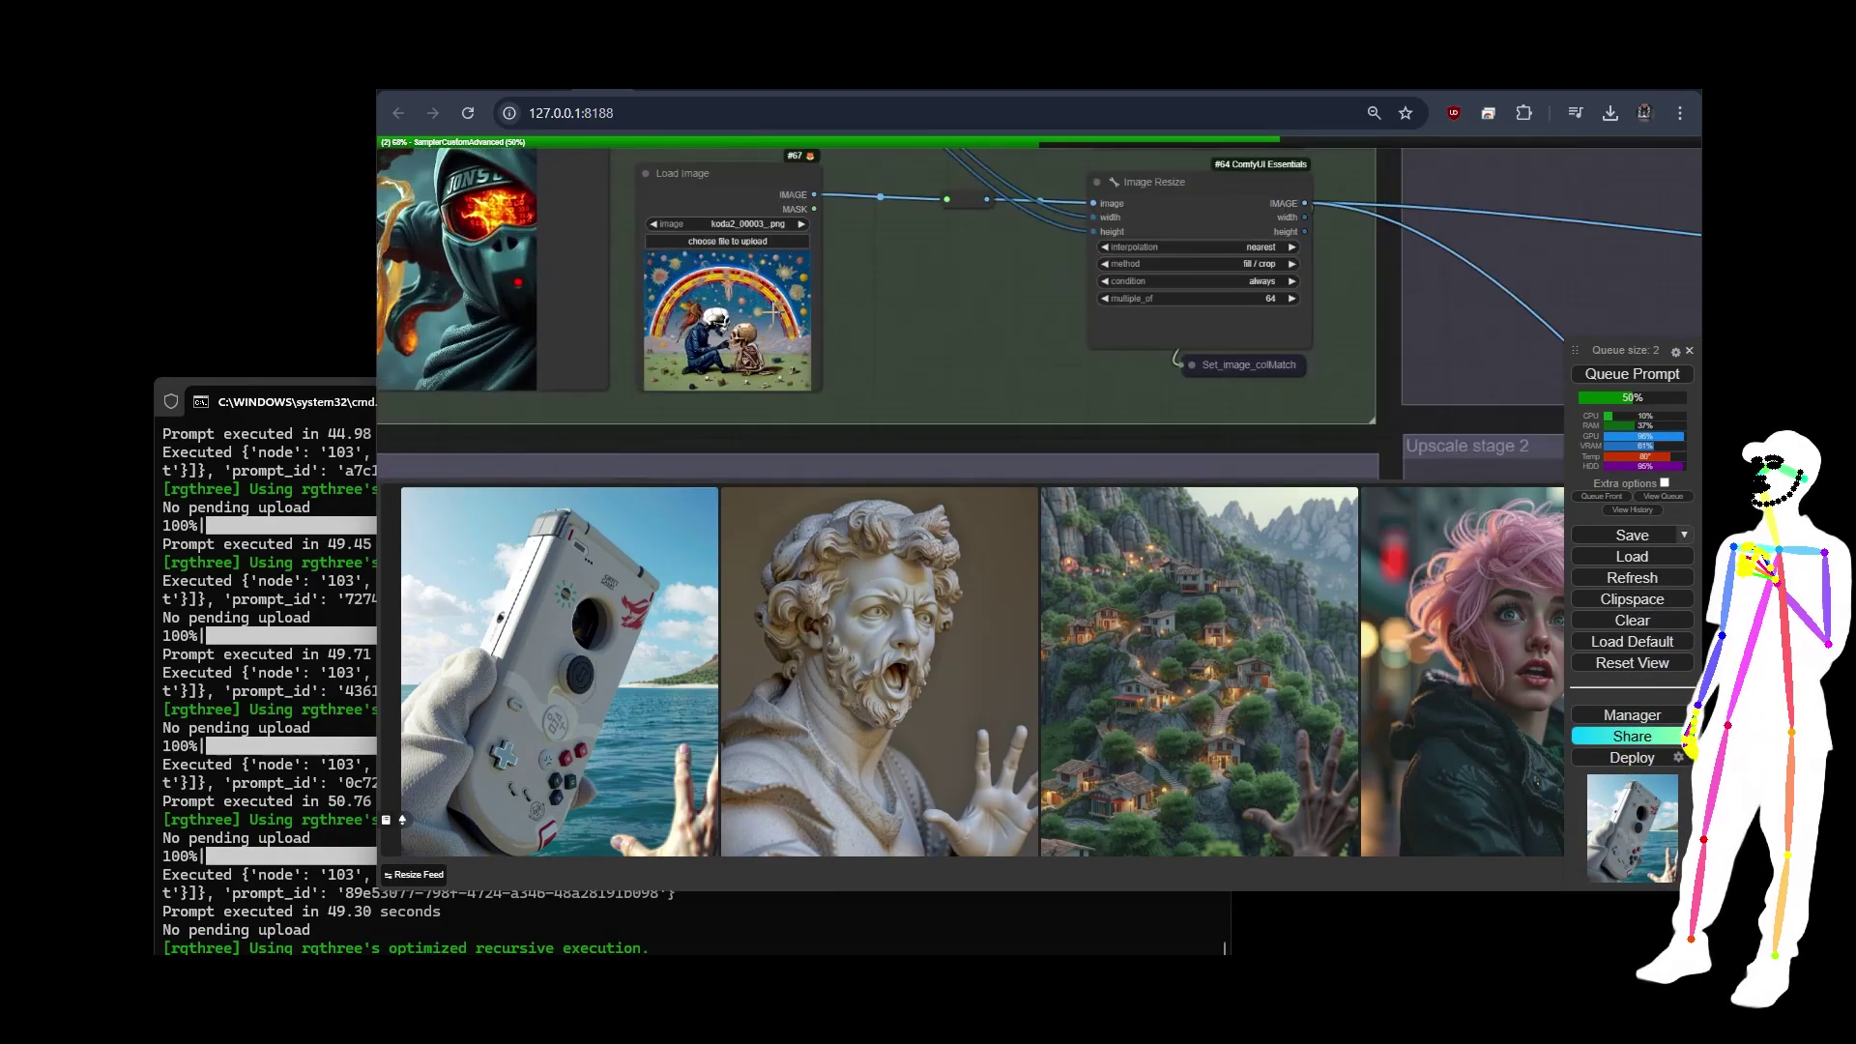
drag(935, 285, 1084, 295)
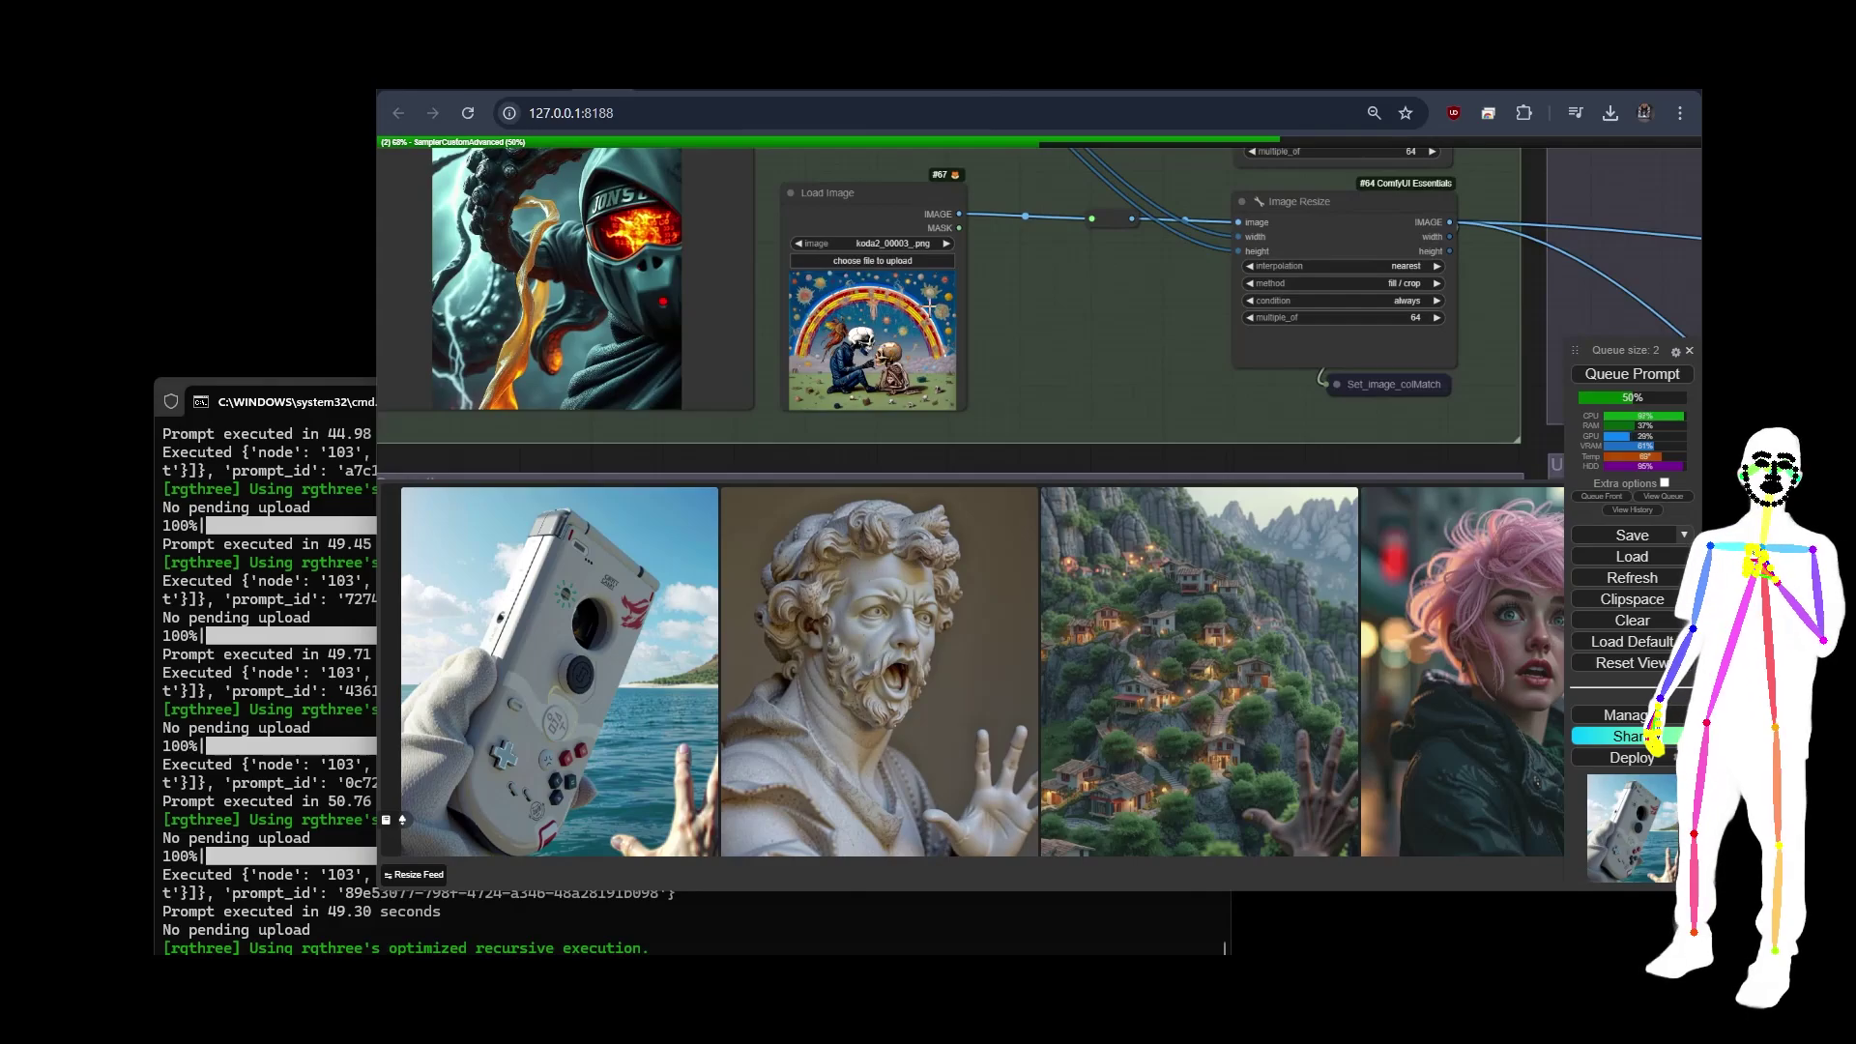
- Feed the colour-match resize reroute from the octopus-ninja Load Image instead of the rainbow one
scroll(1076, 328, down, 5)
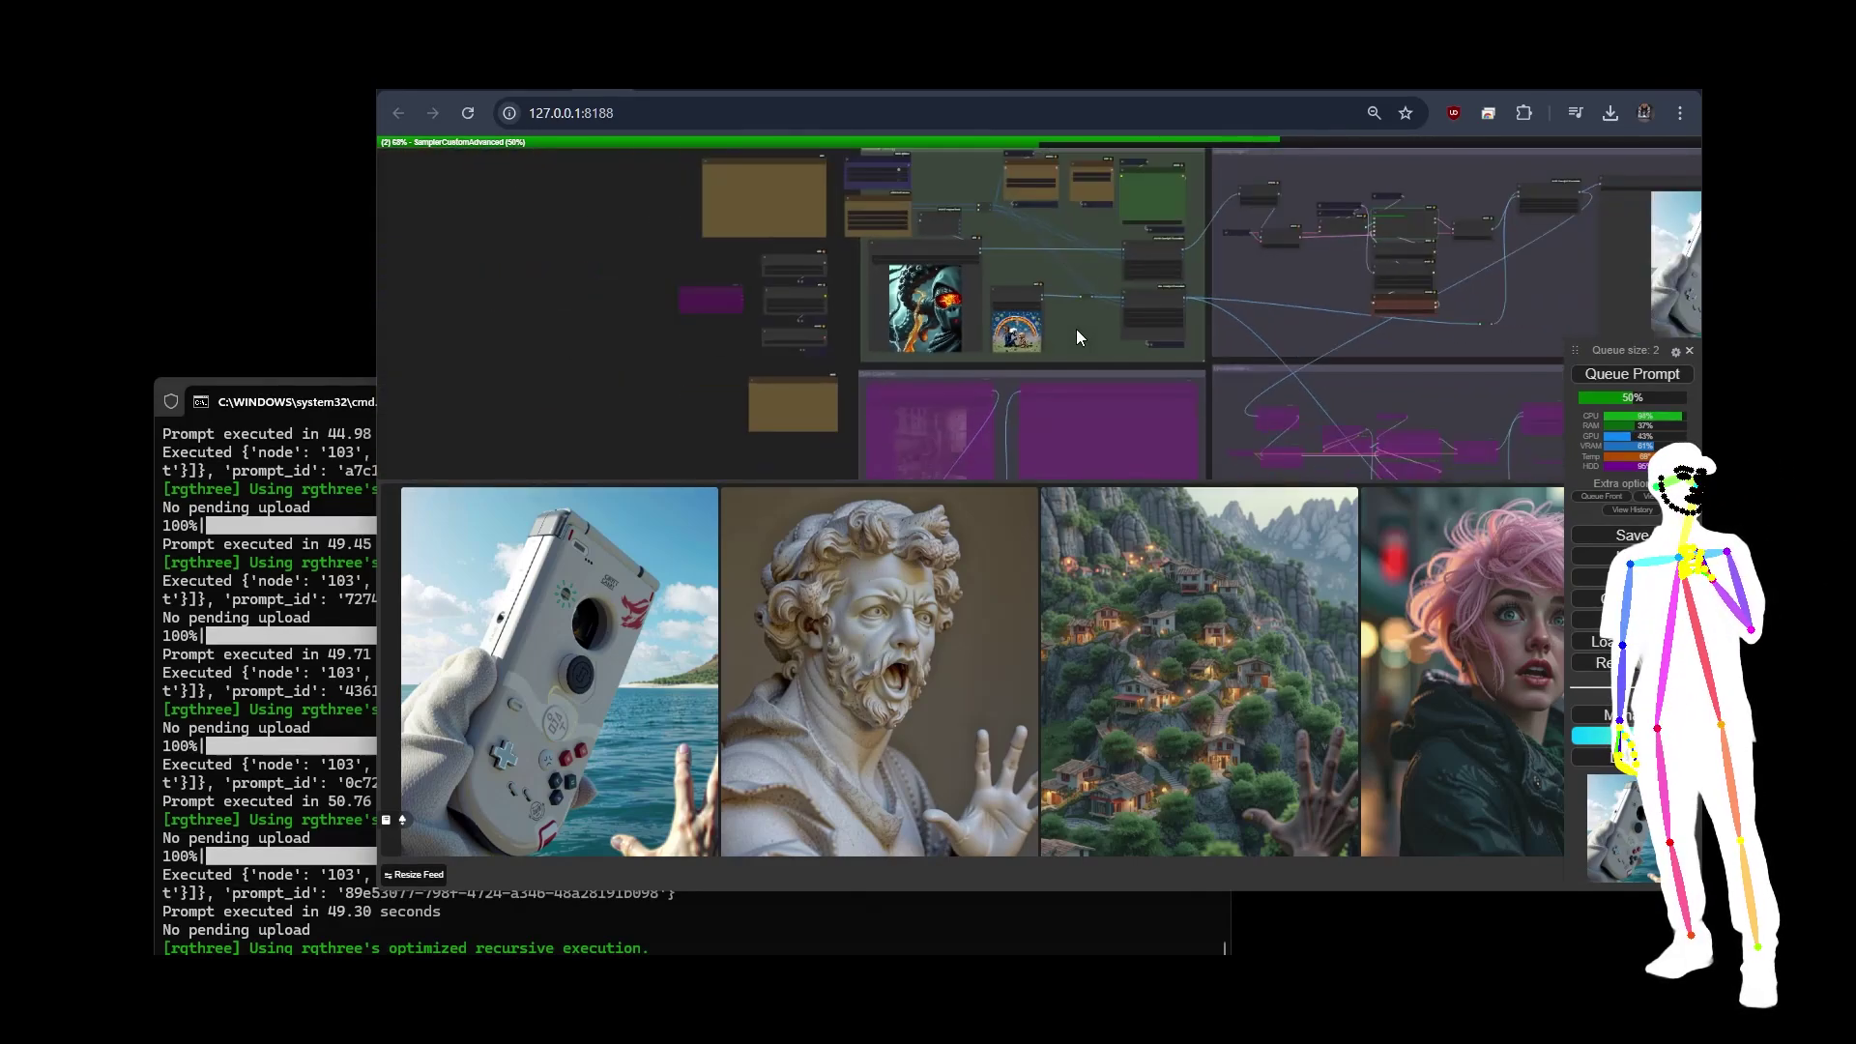
scroll(1056, 200, up, 5)
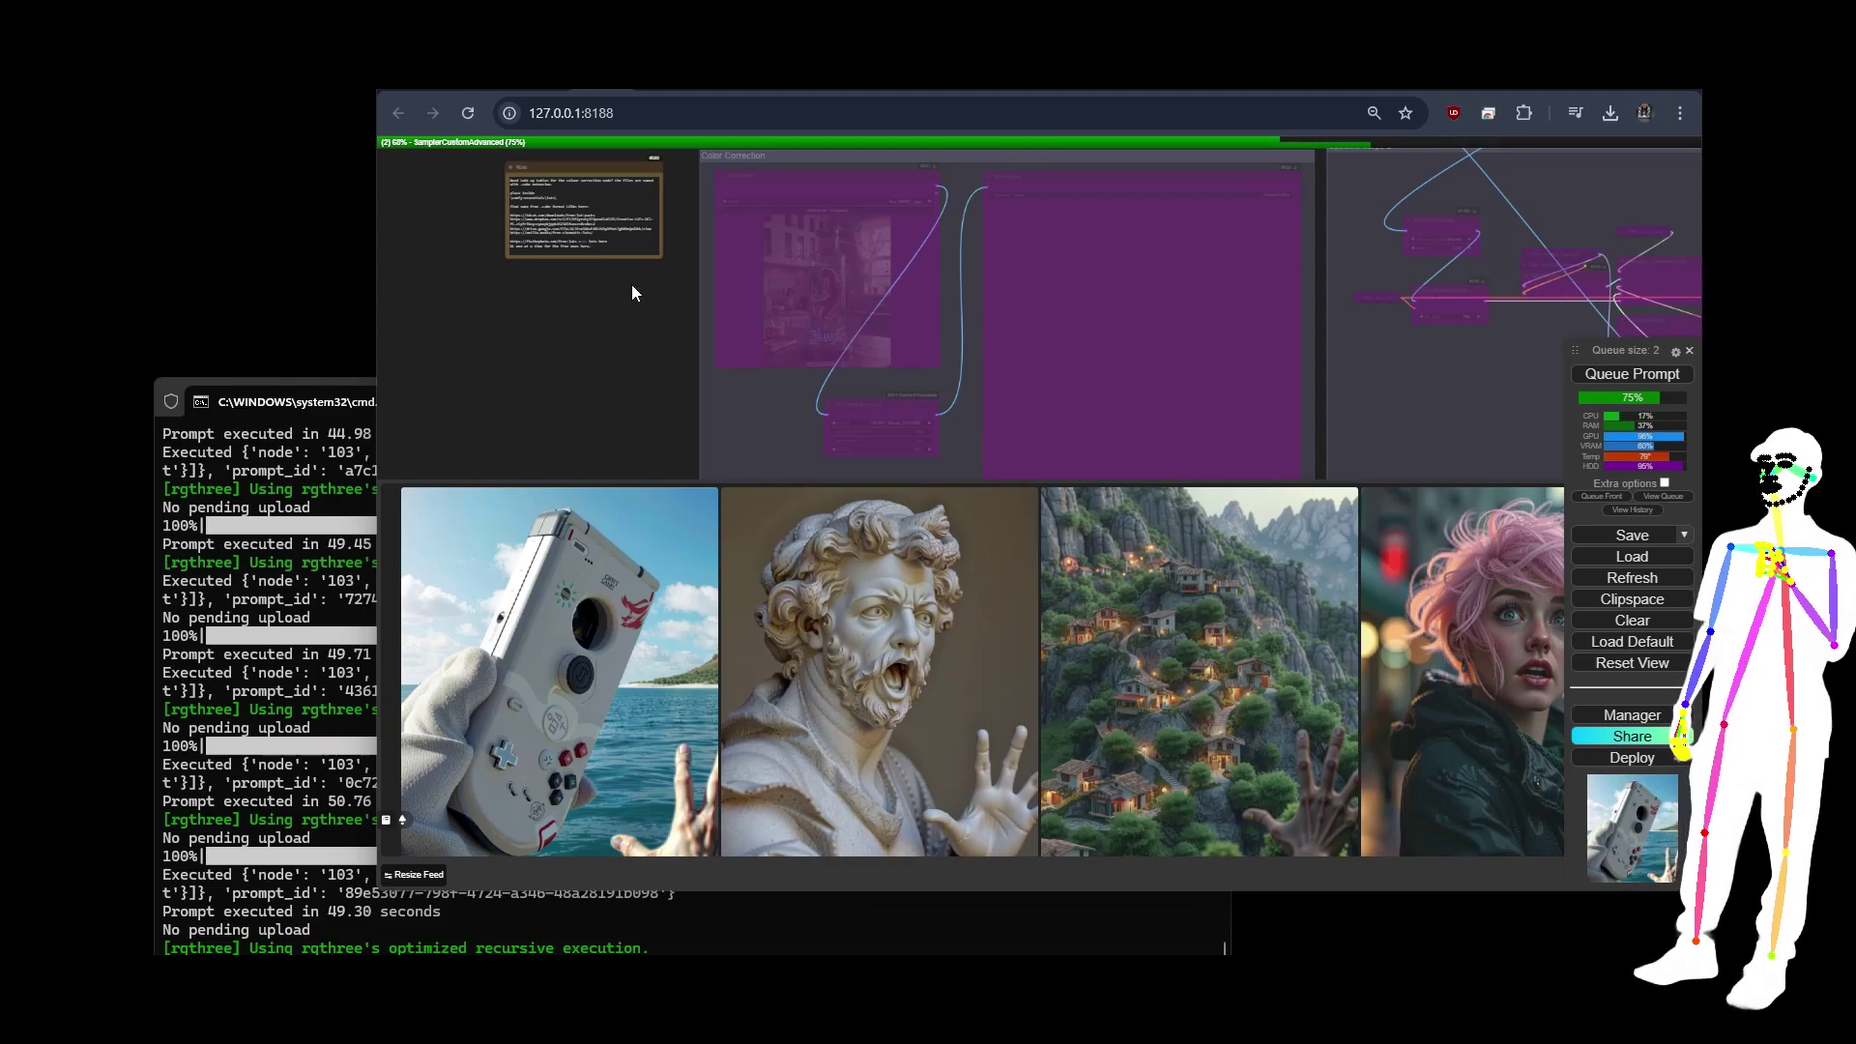
scroll(591, 280, up, 5)
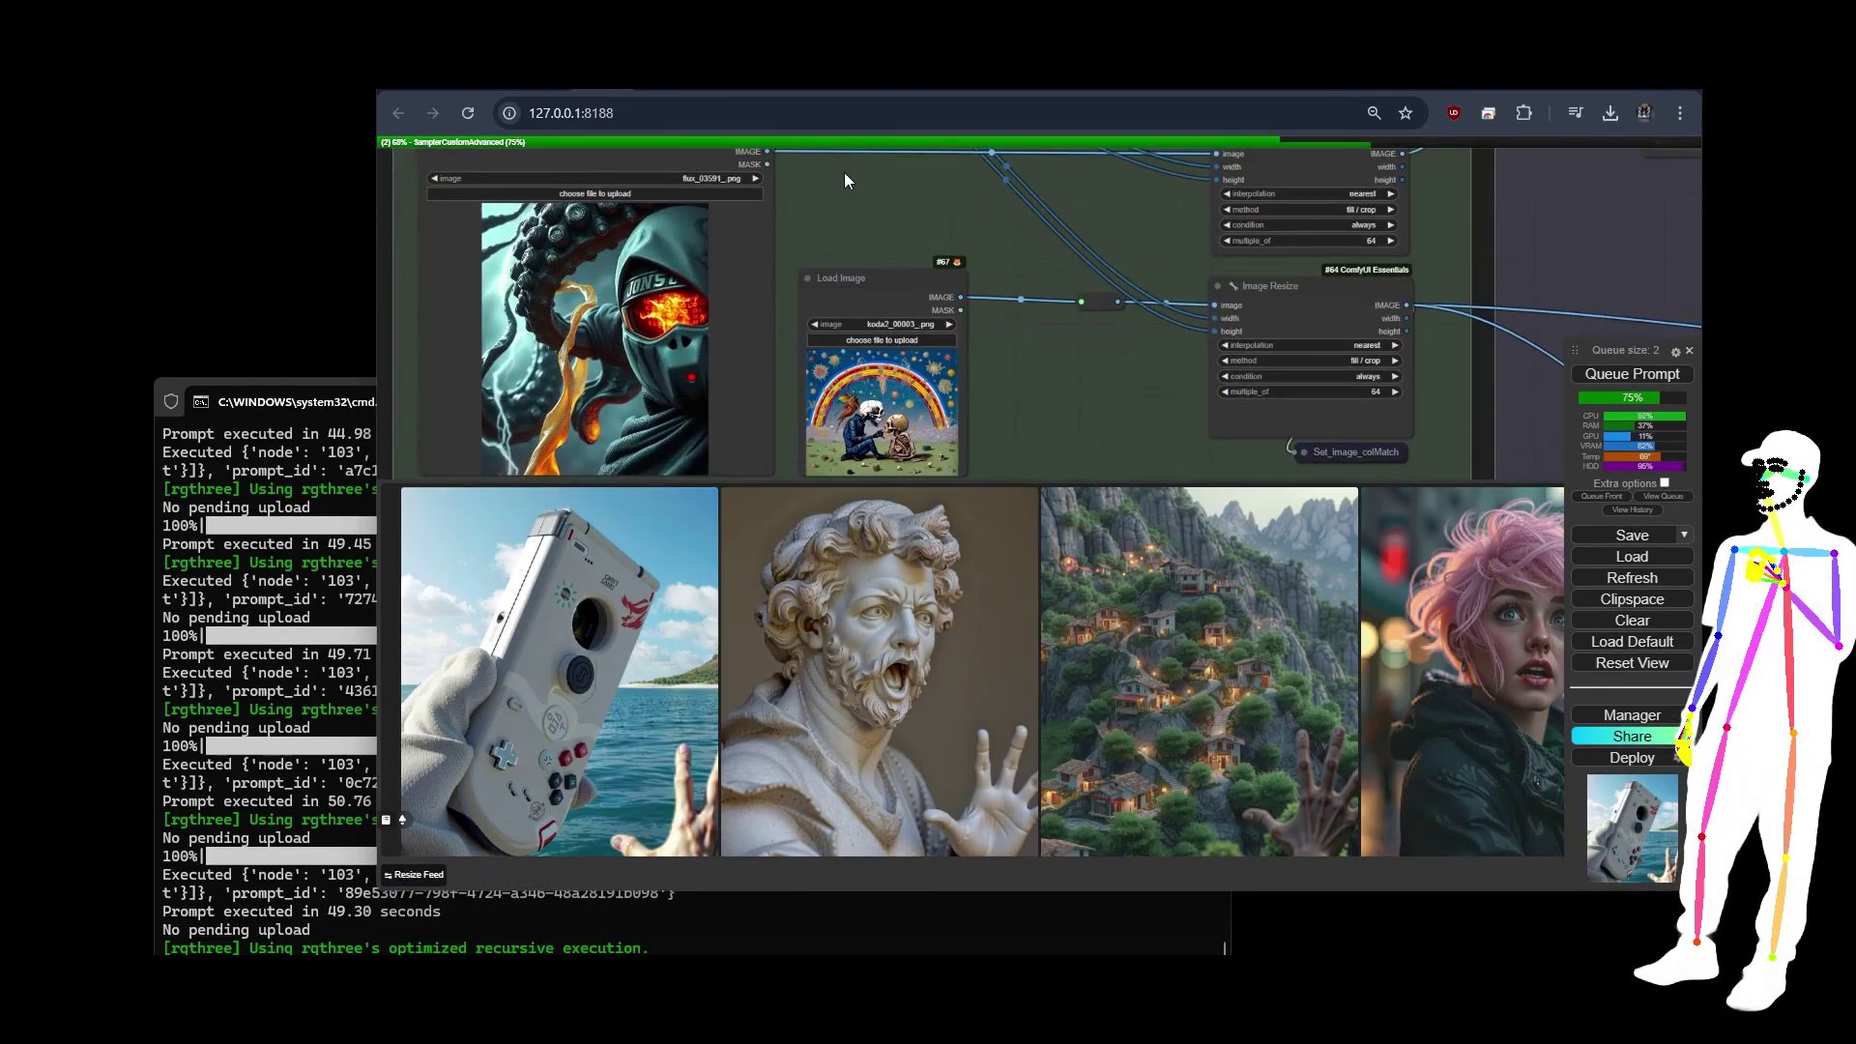
scroll(844, 172, up, 1)
drag(761, 171, 1075, 322)
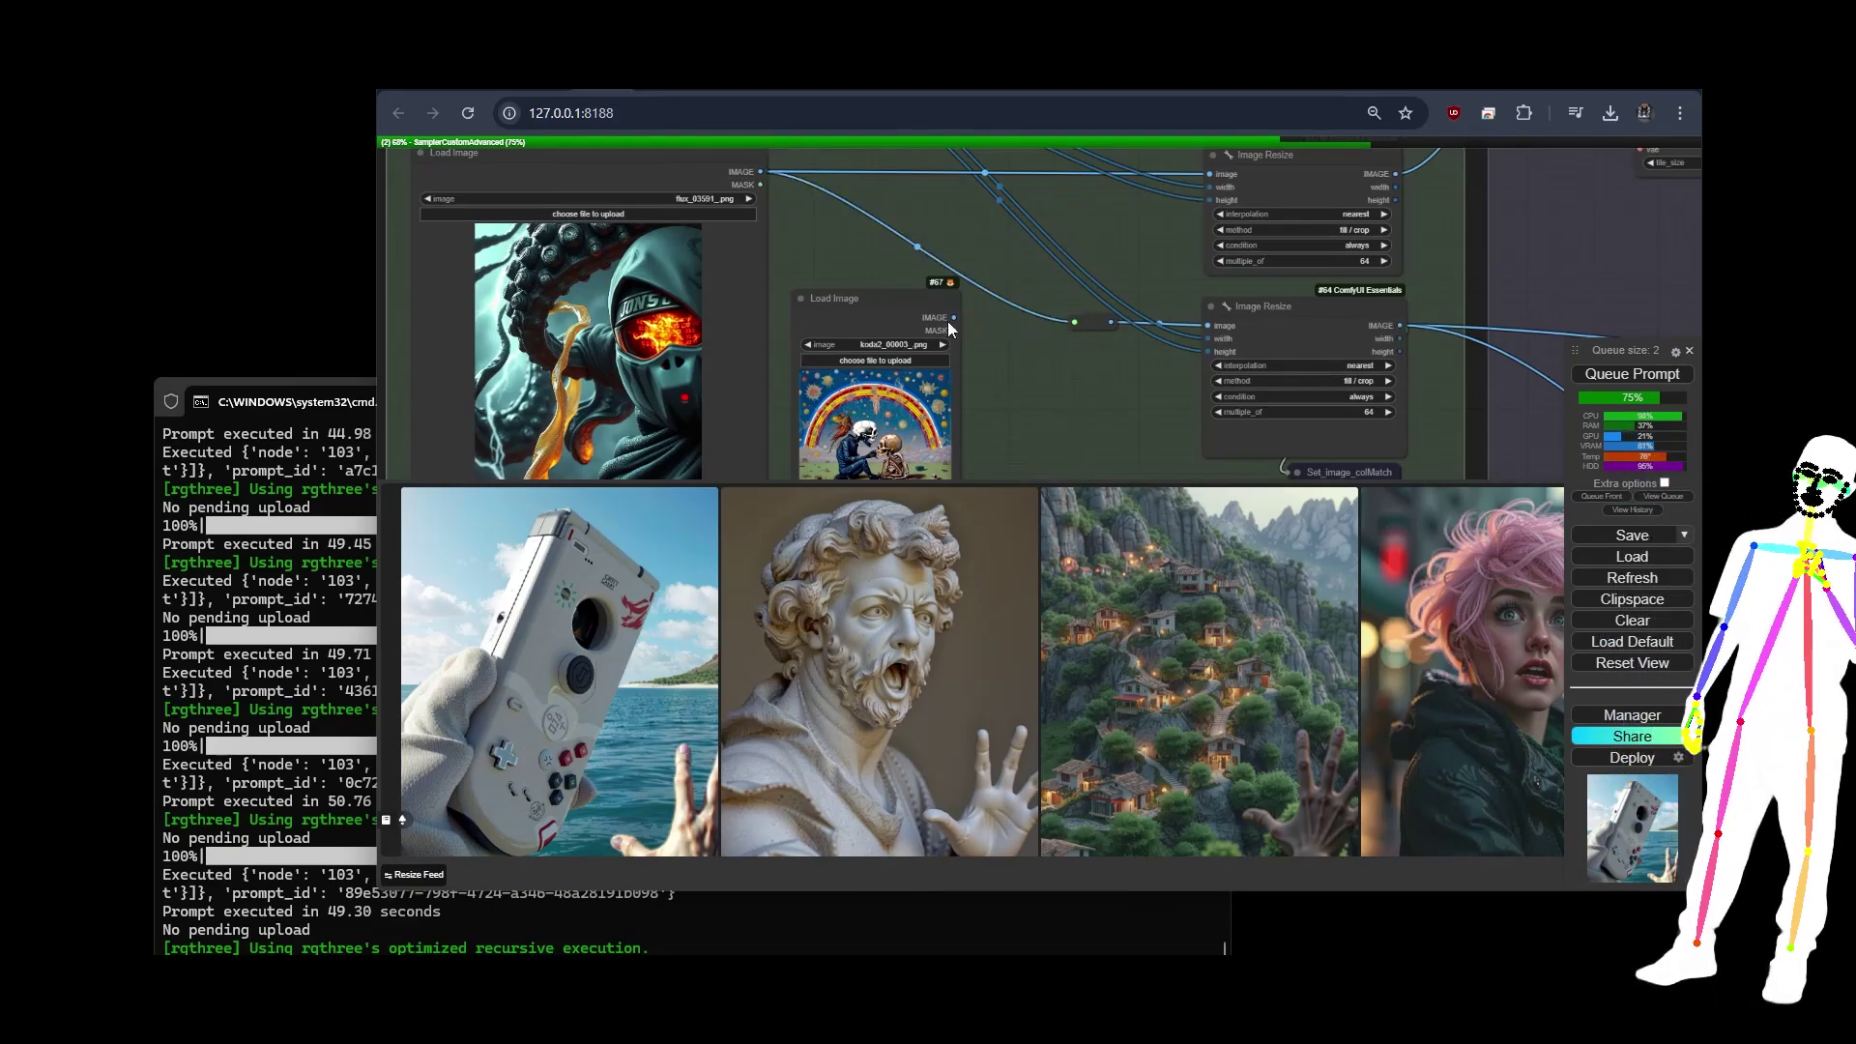
scroll(533, 370, up, 5)
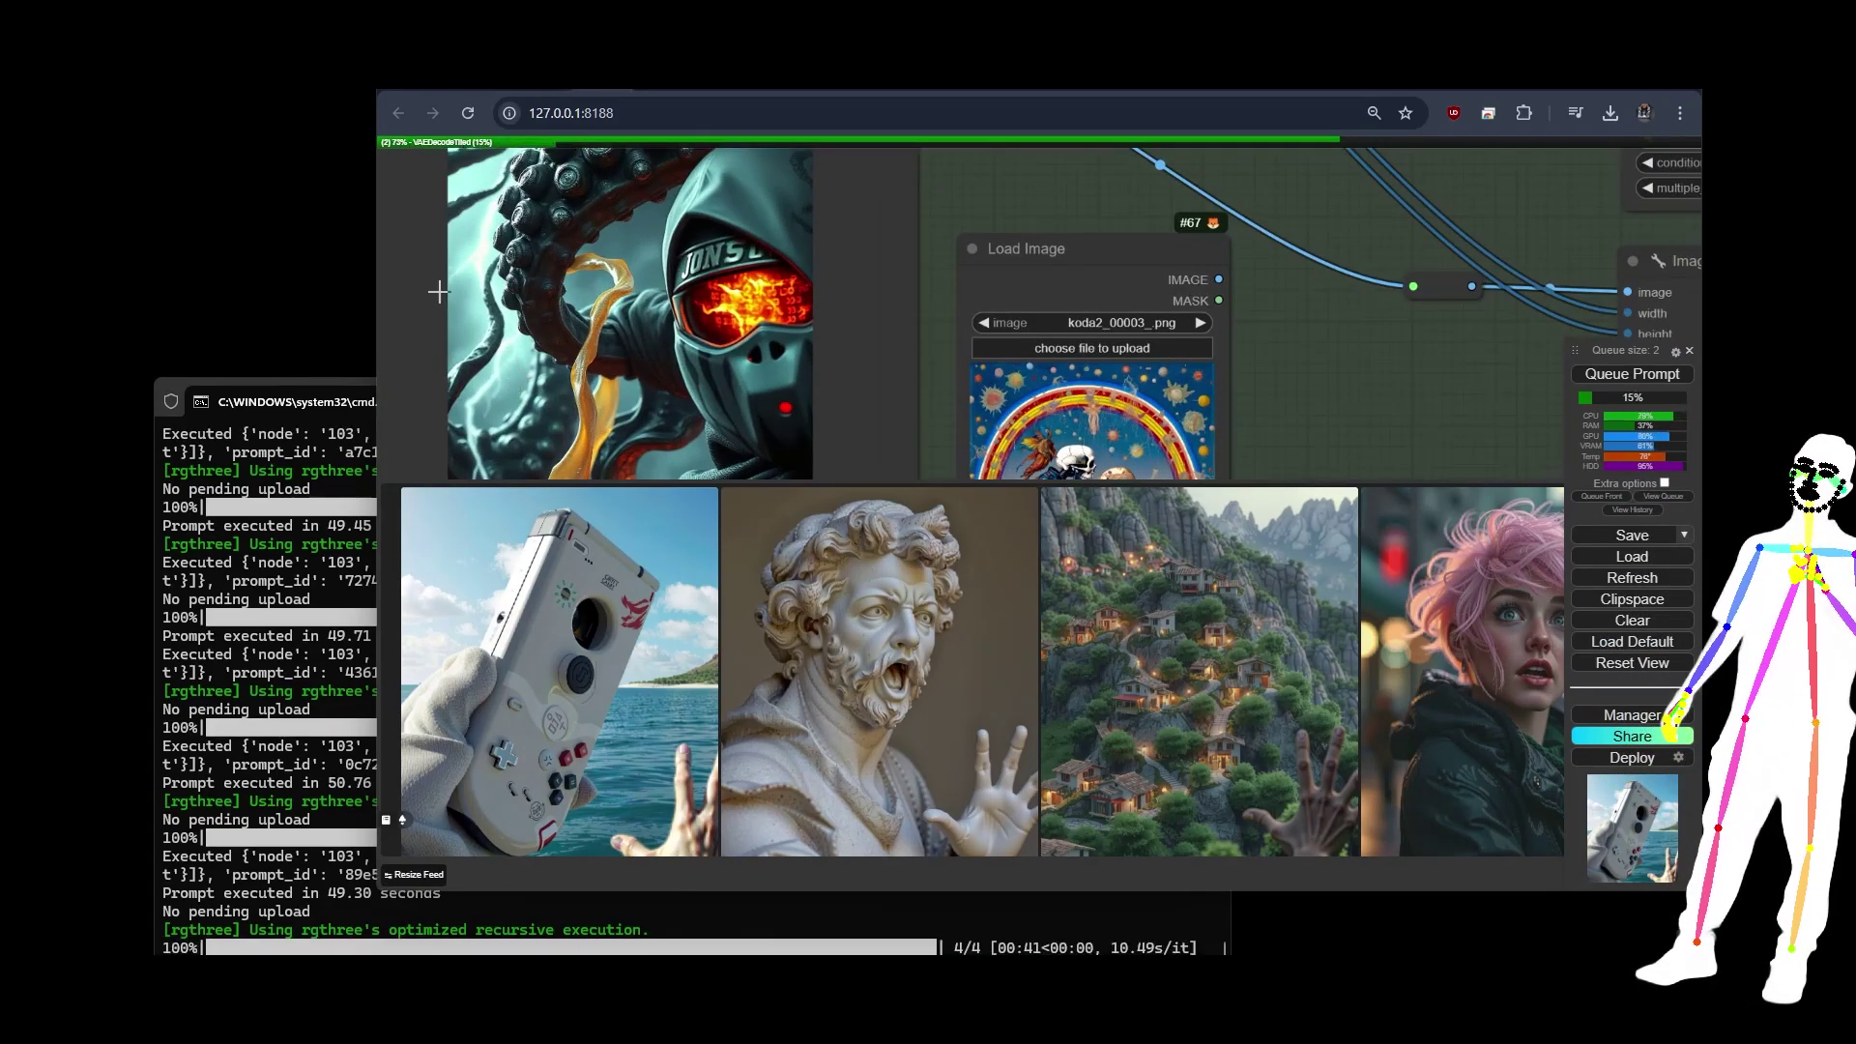
scroll(439, 291, down, 8)
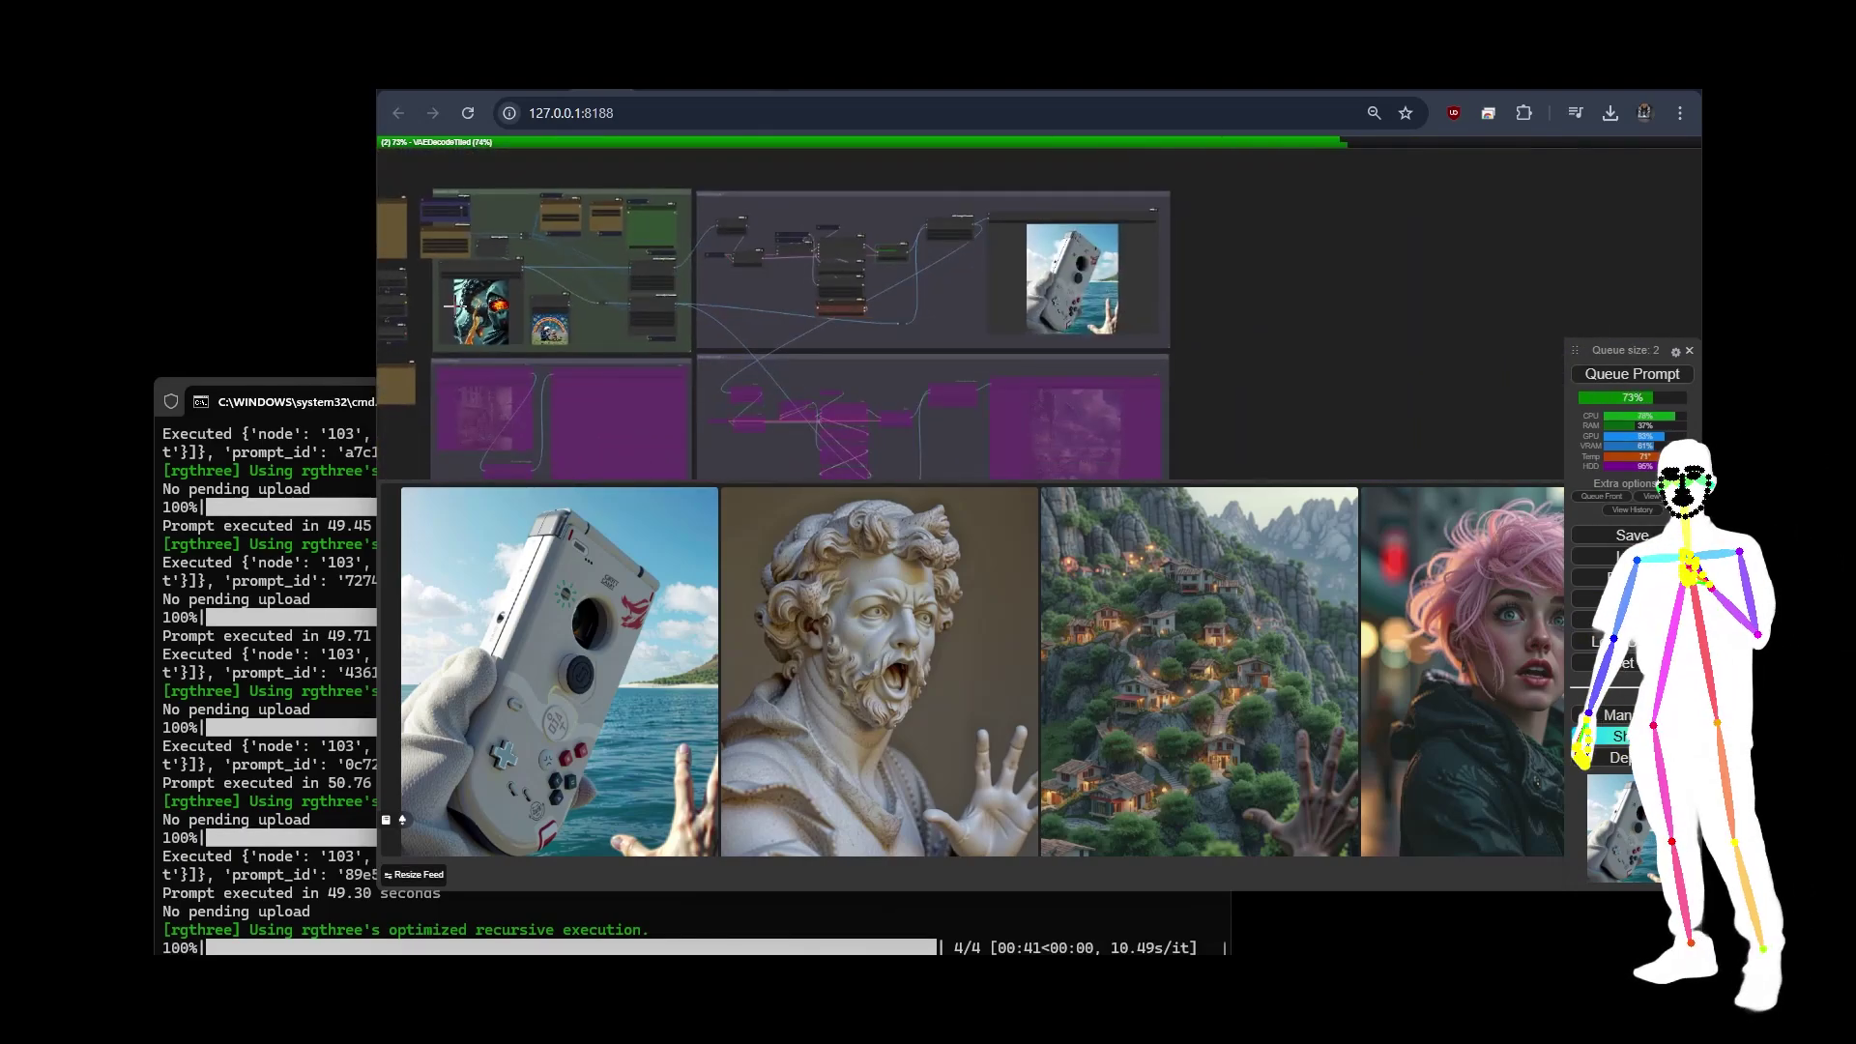
scroll(740, 342, up, 6)
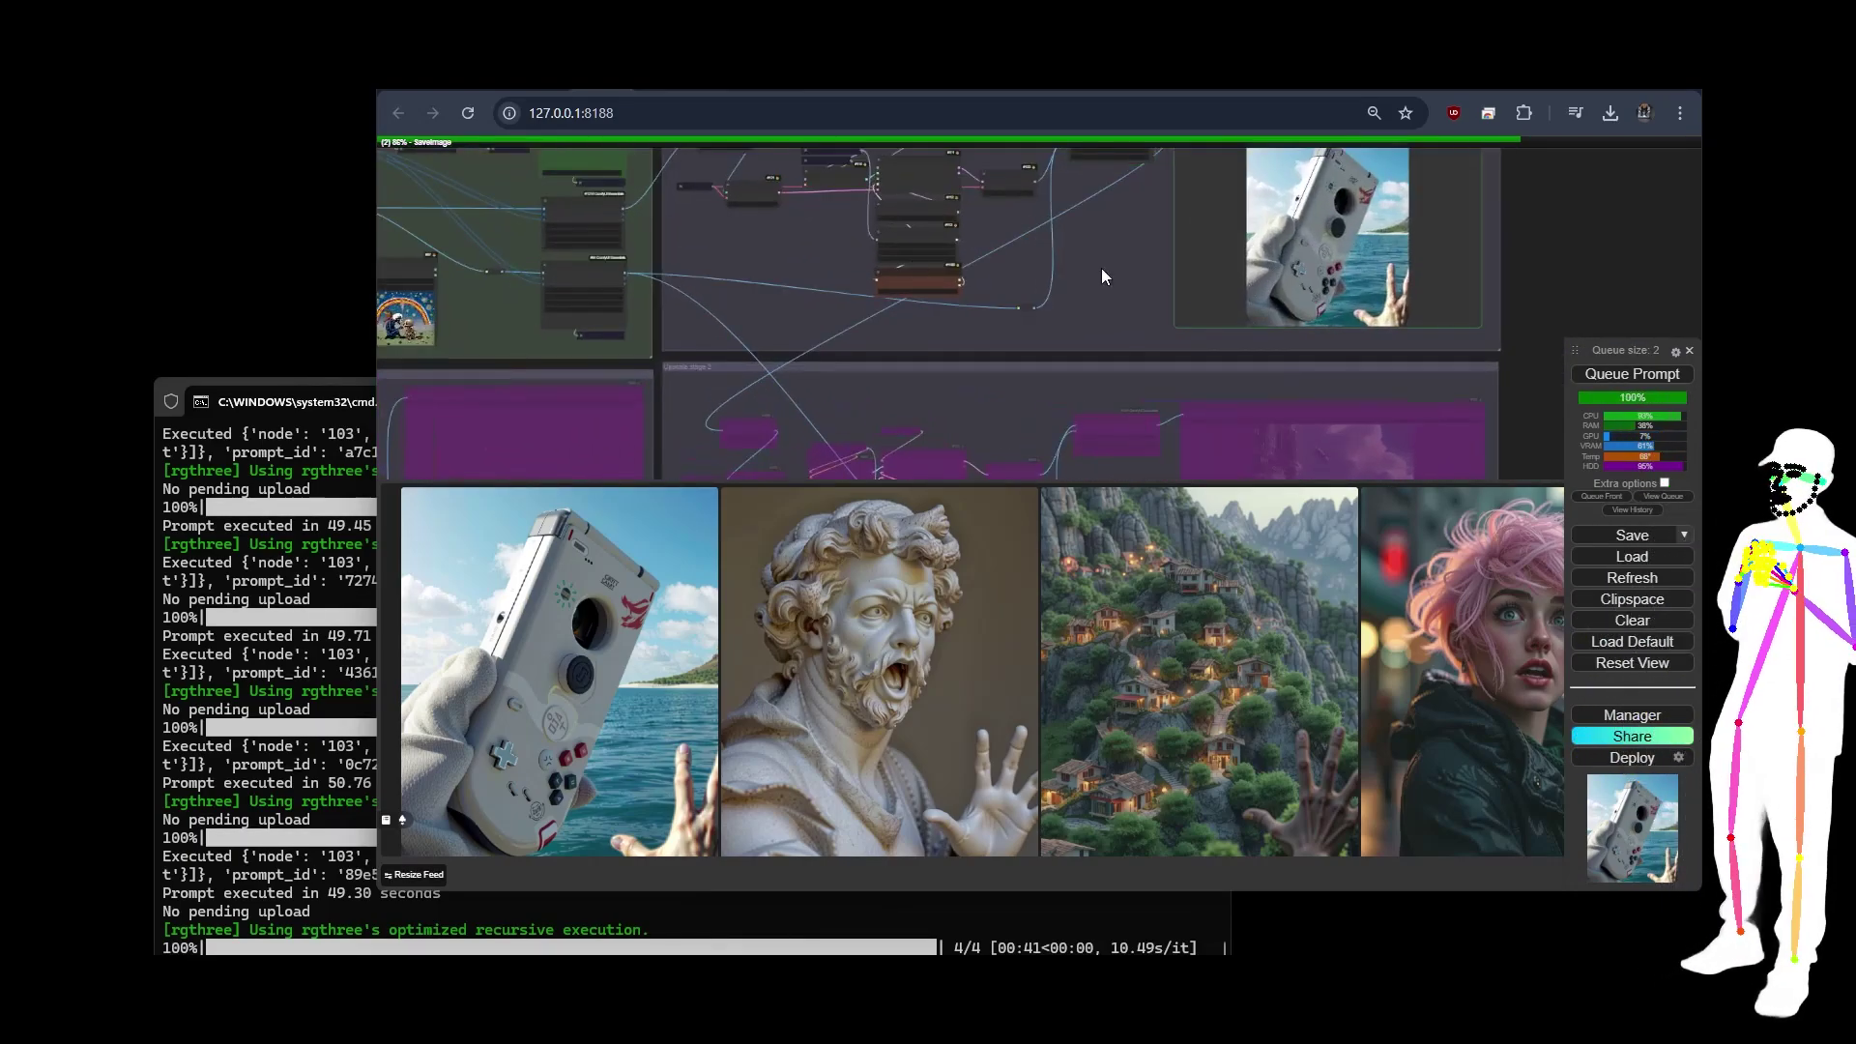
scroll(1054, 145, up, 3)
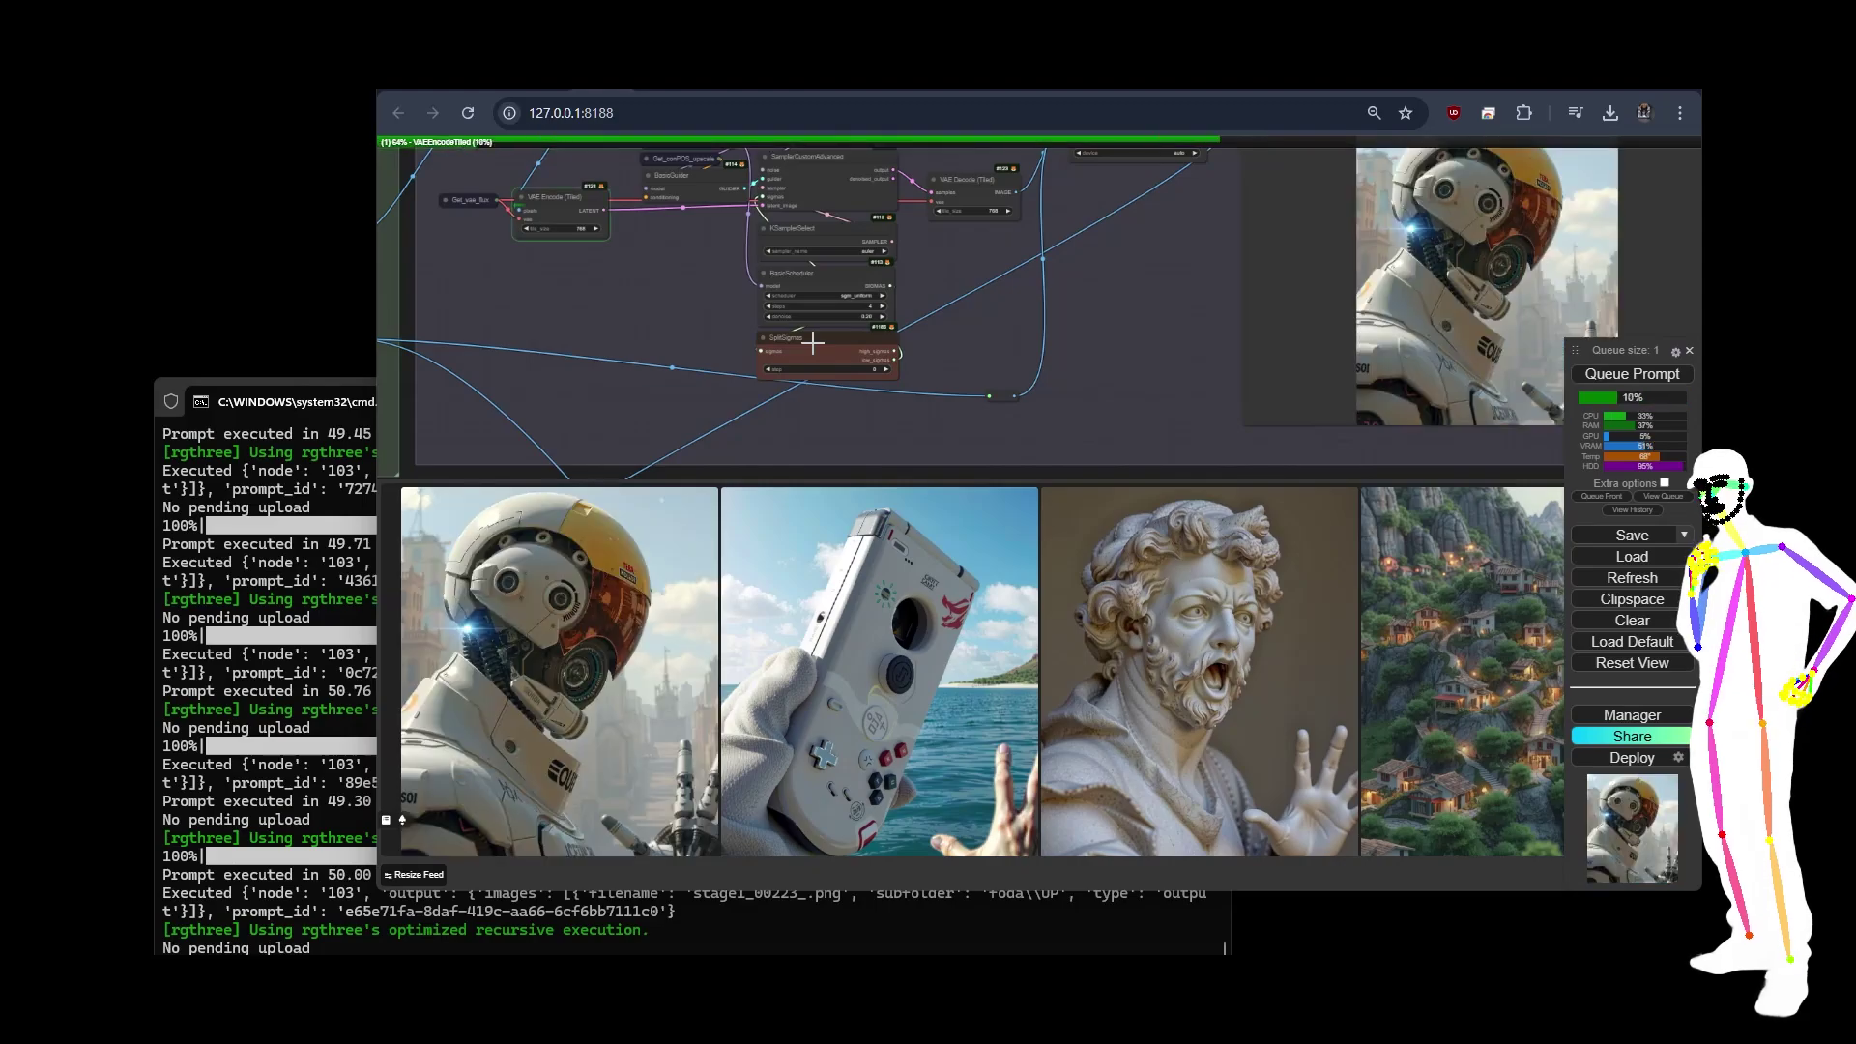
click(812, 342)
key(ctrl+b)
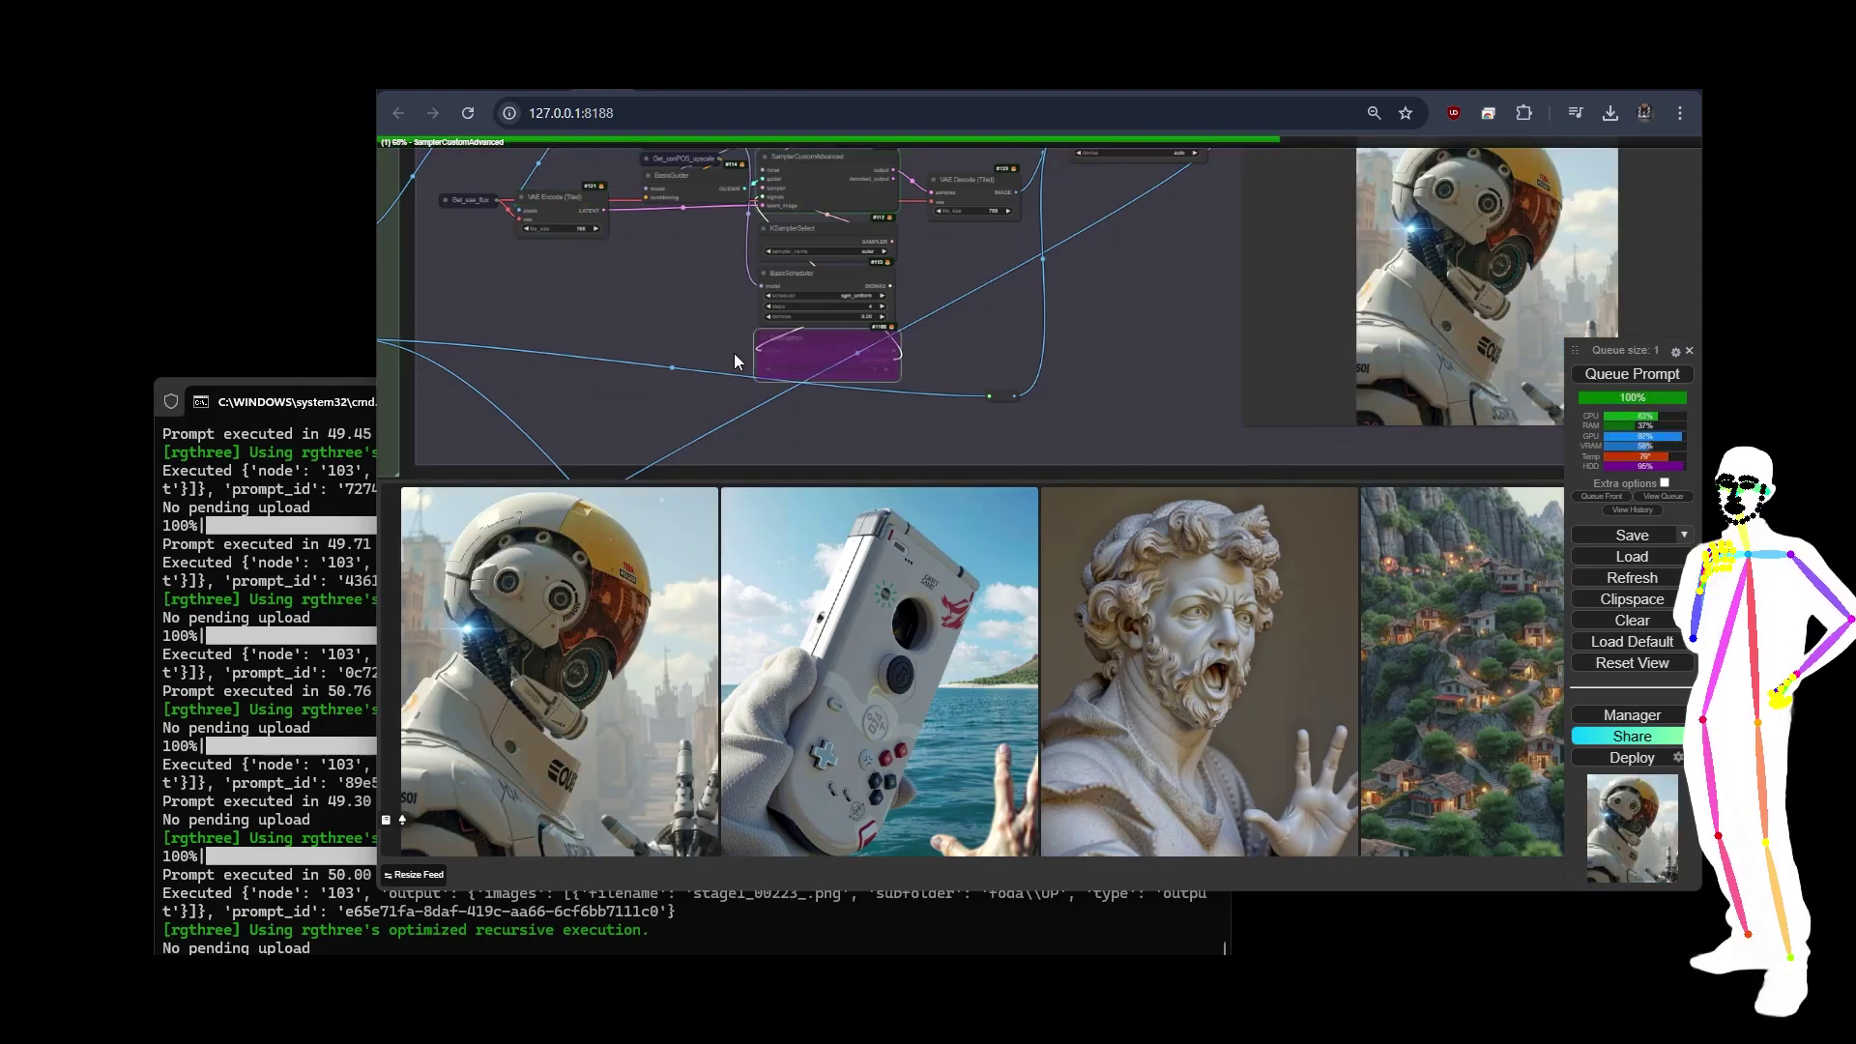
scroll(733, 362, up, 10)
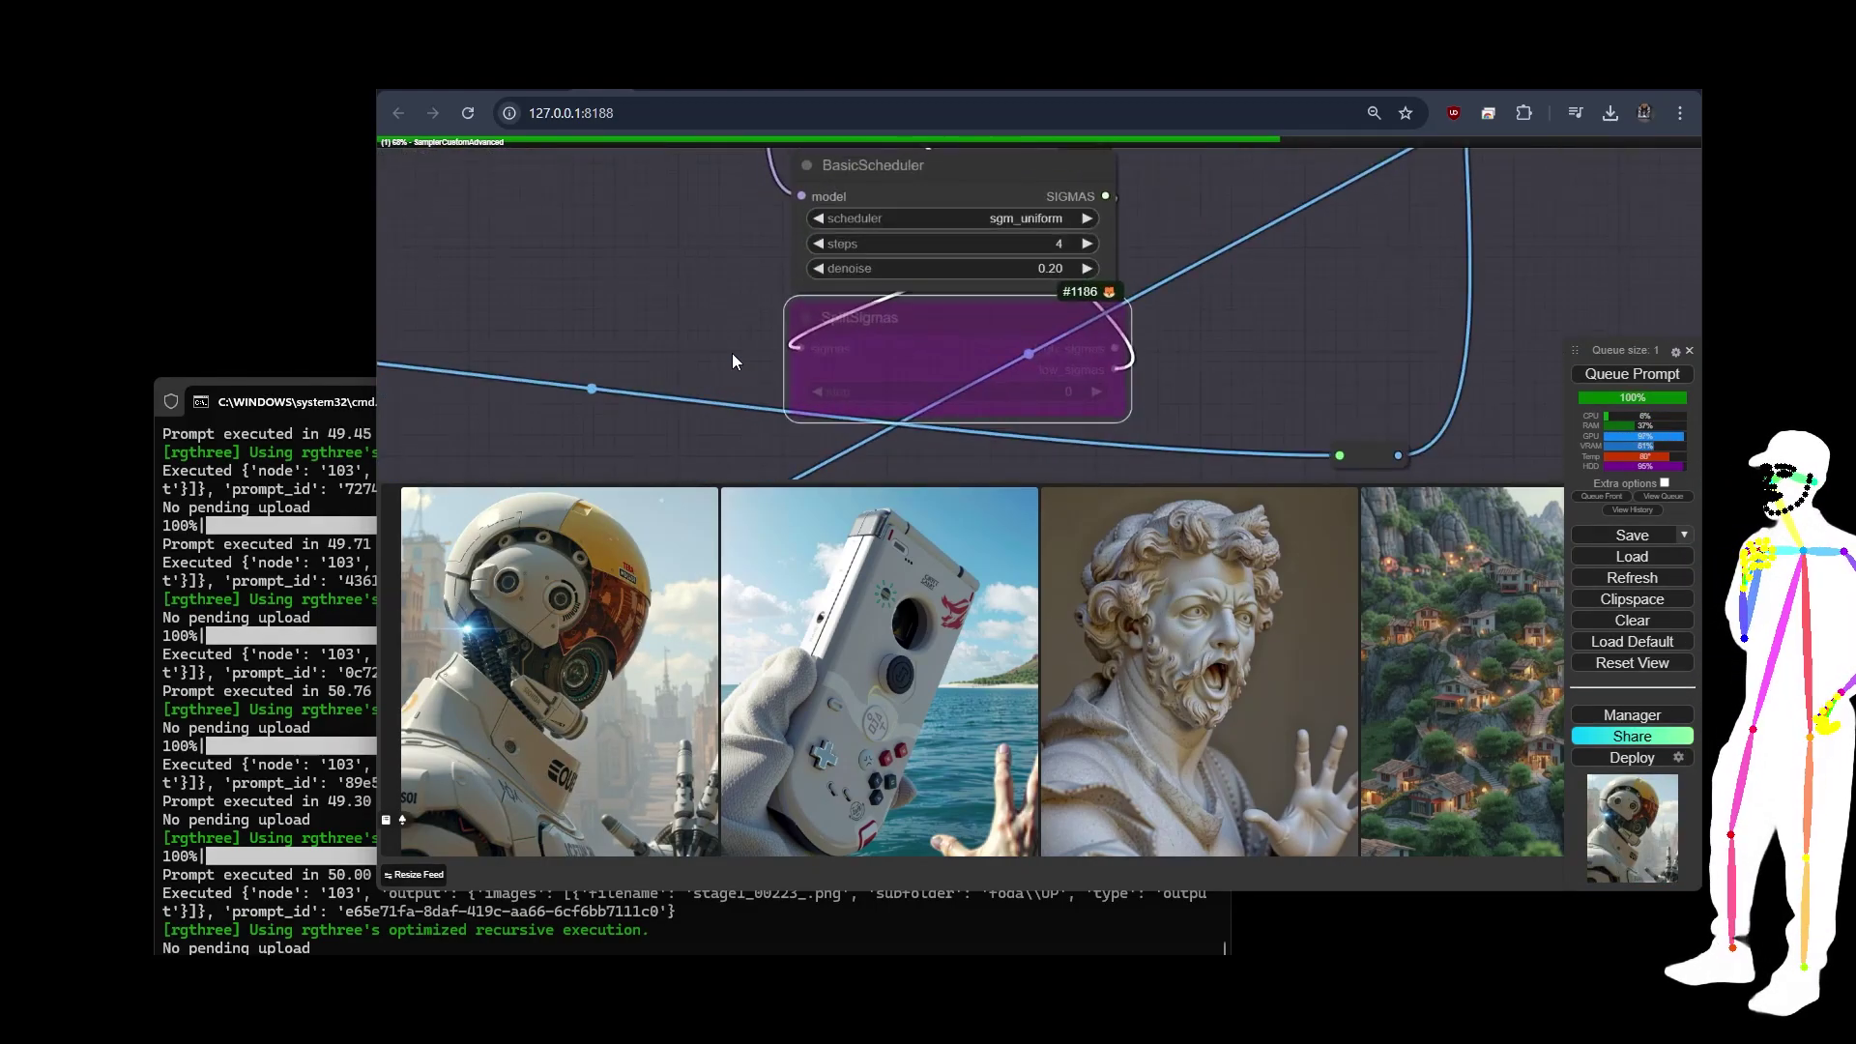
drag(921, 335, 915, 321)
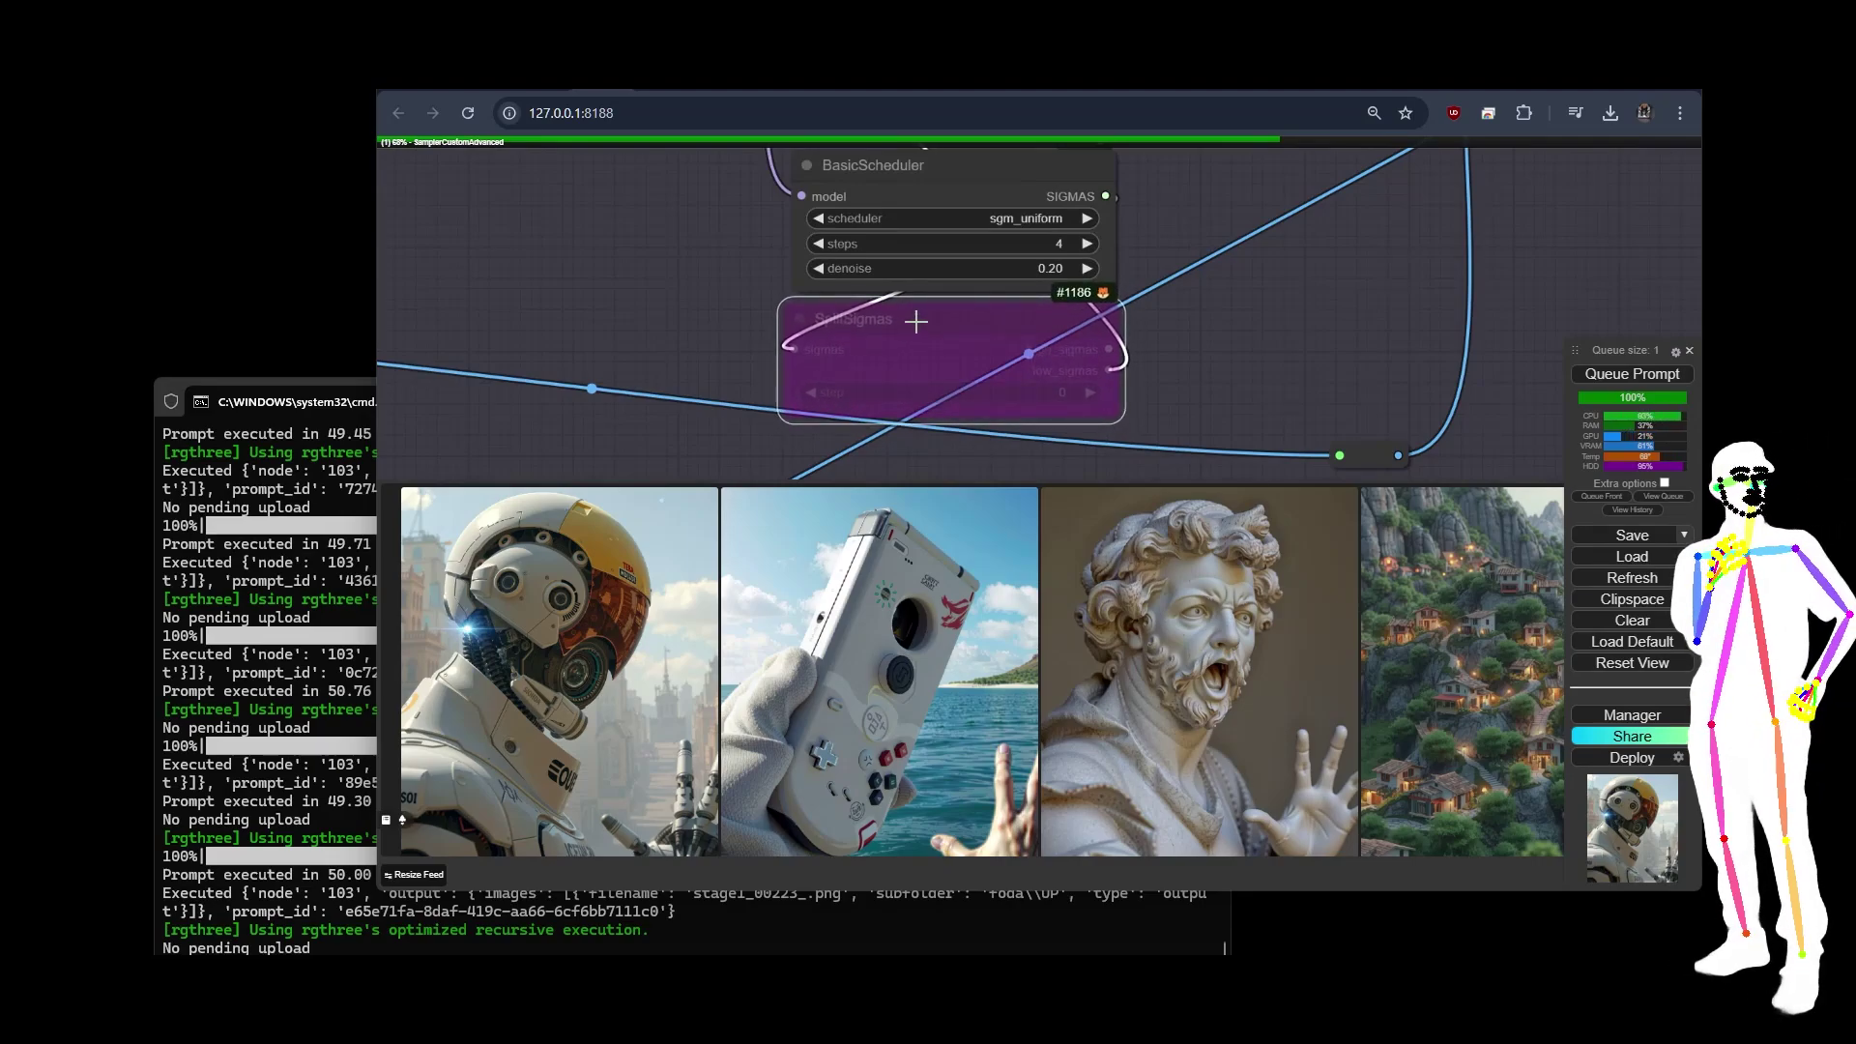
key(ctrl+b)
scroll(686, 321, down, 10)
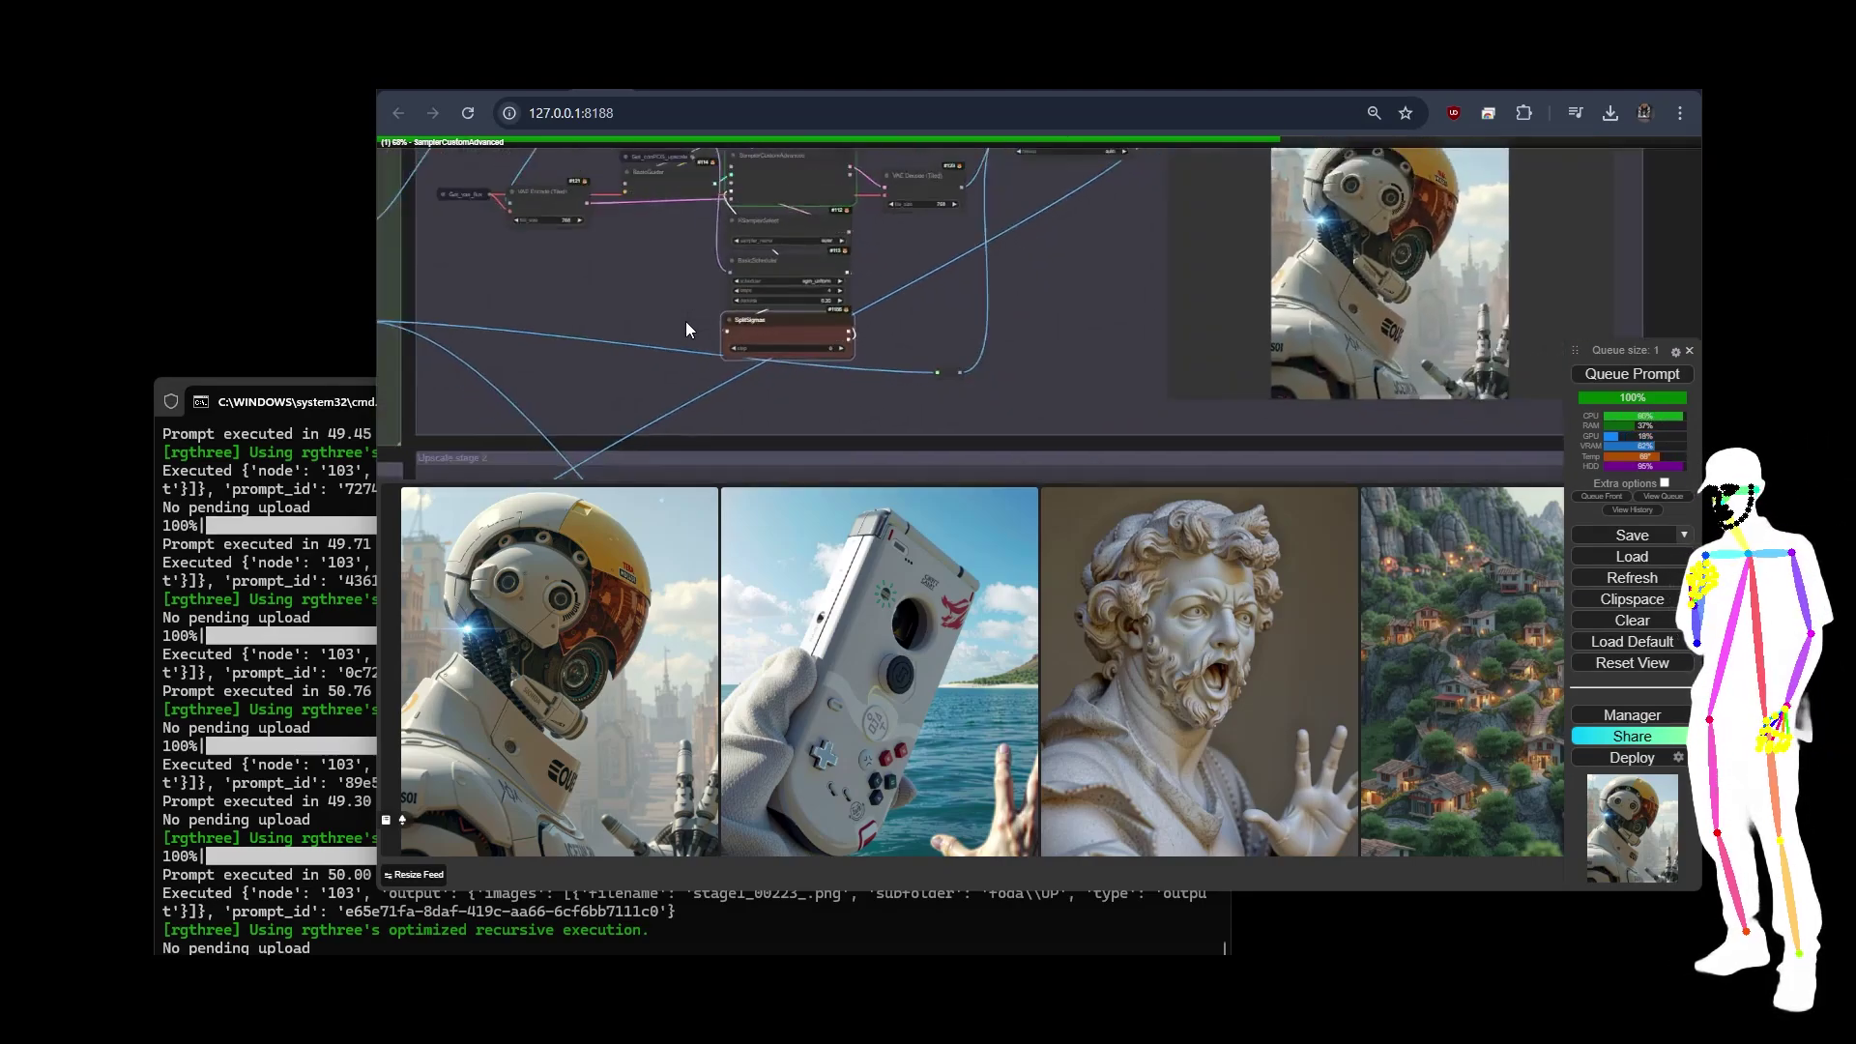
scroll(687, 321, down, 5)
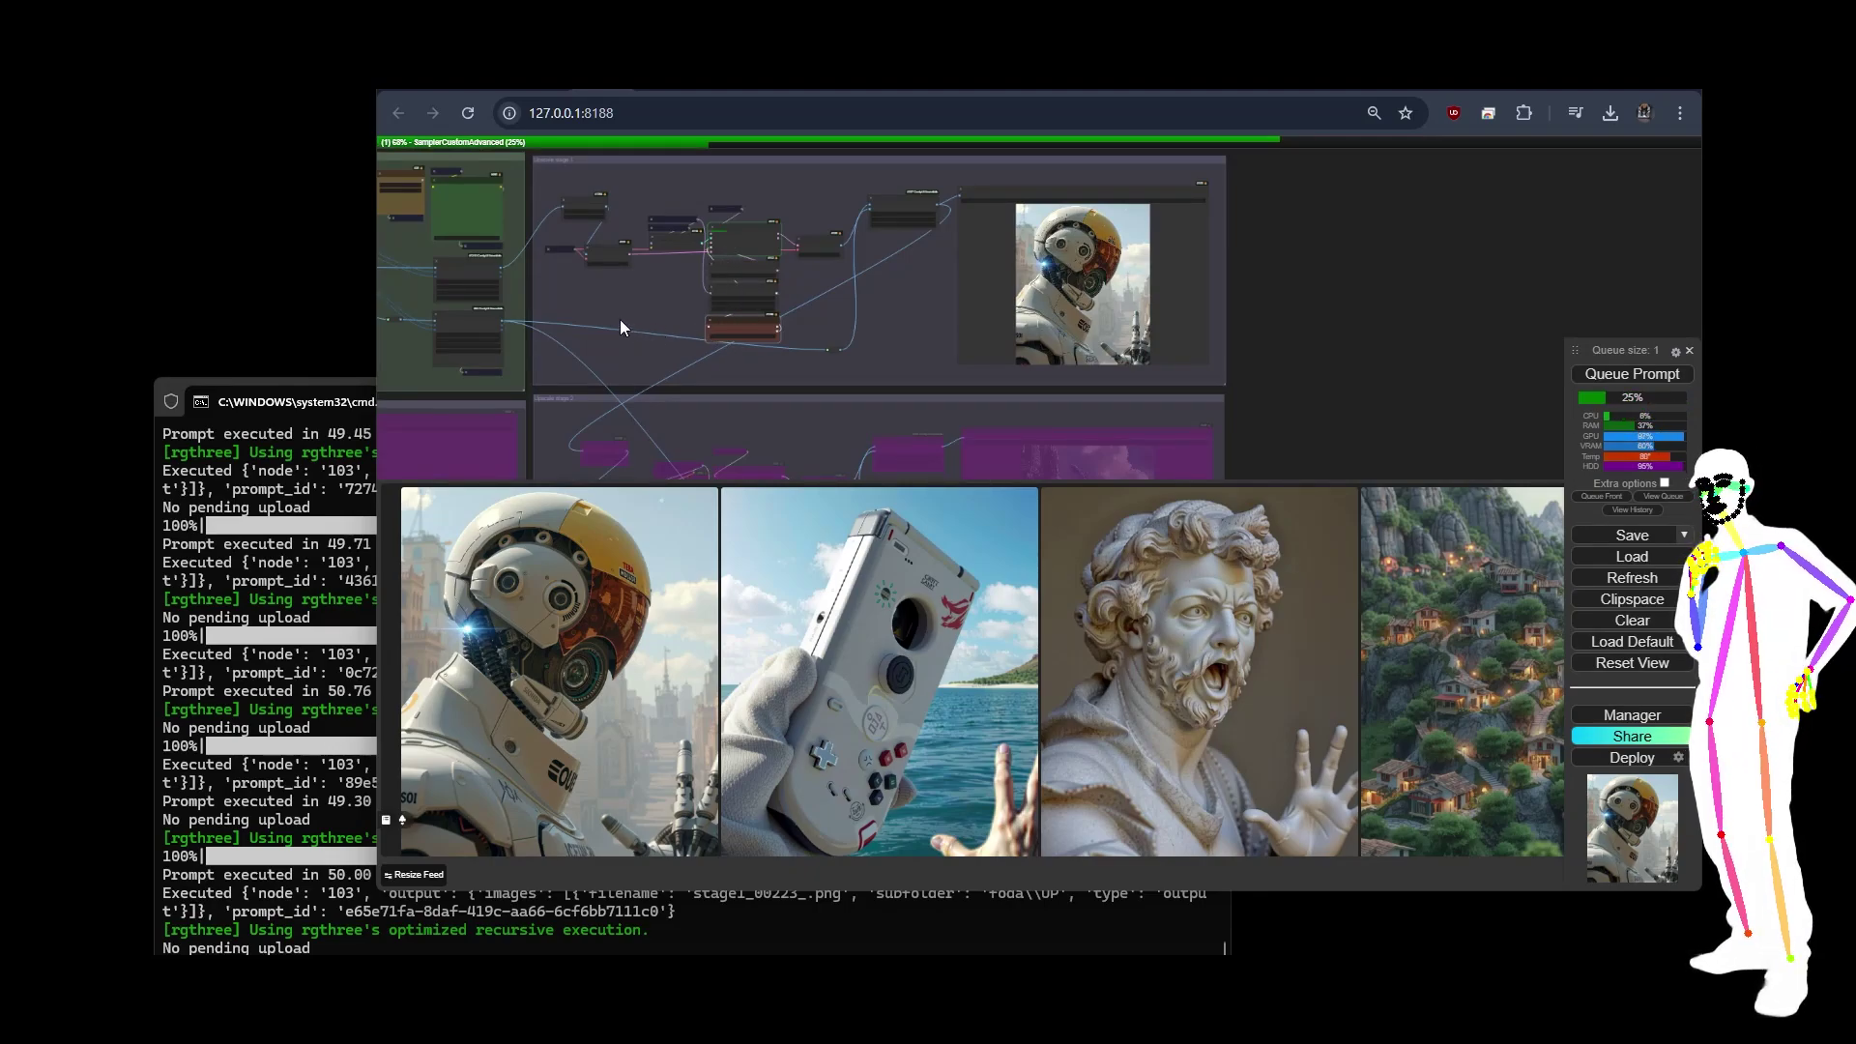
- Pan past the bypassed purple groups and robot-image group, then zoom out over the full graph
drag(1408, 370, 1182, 359)
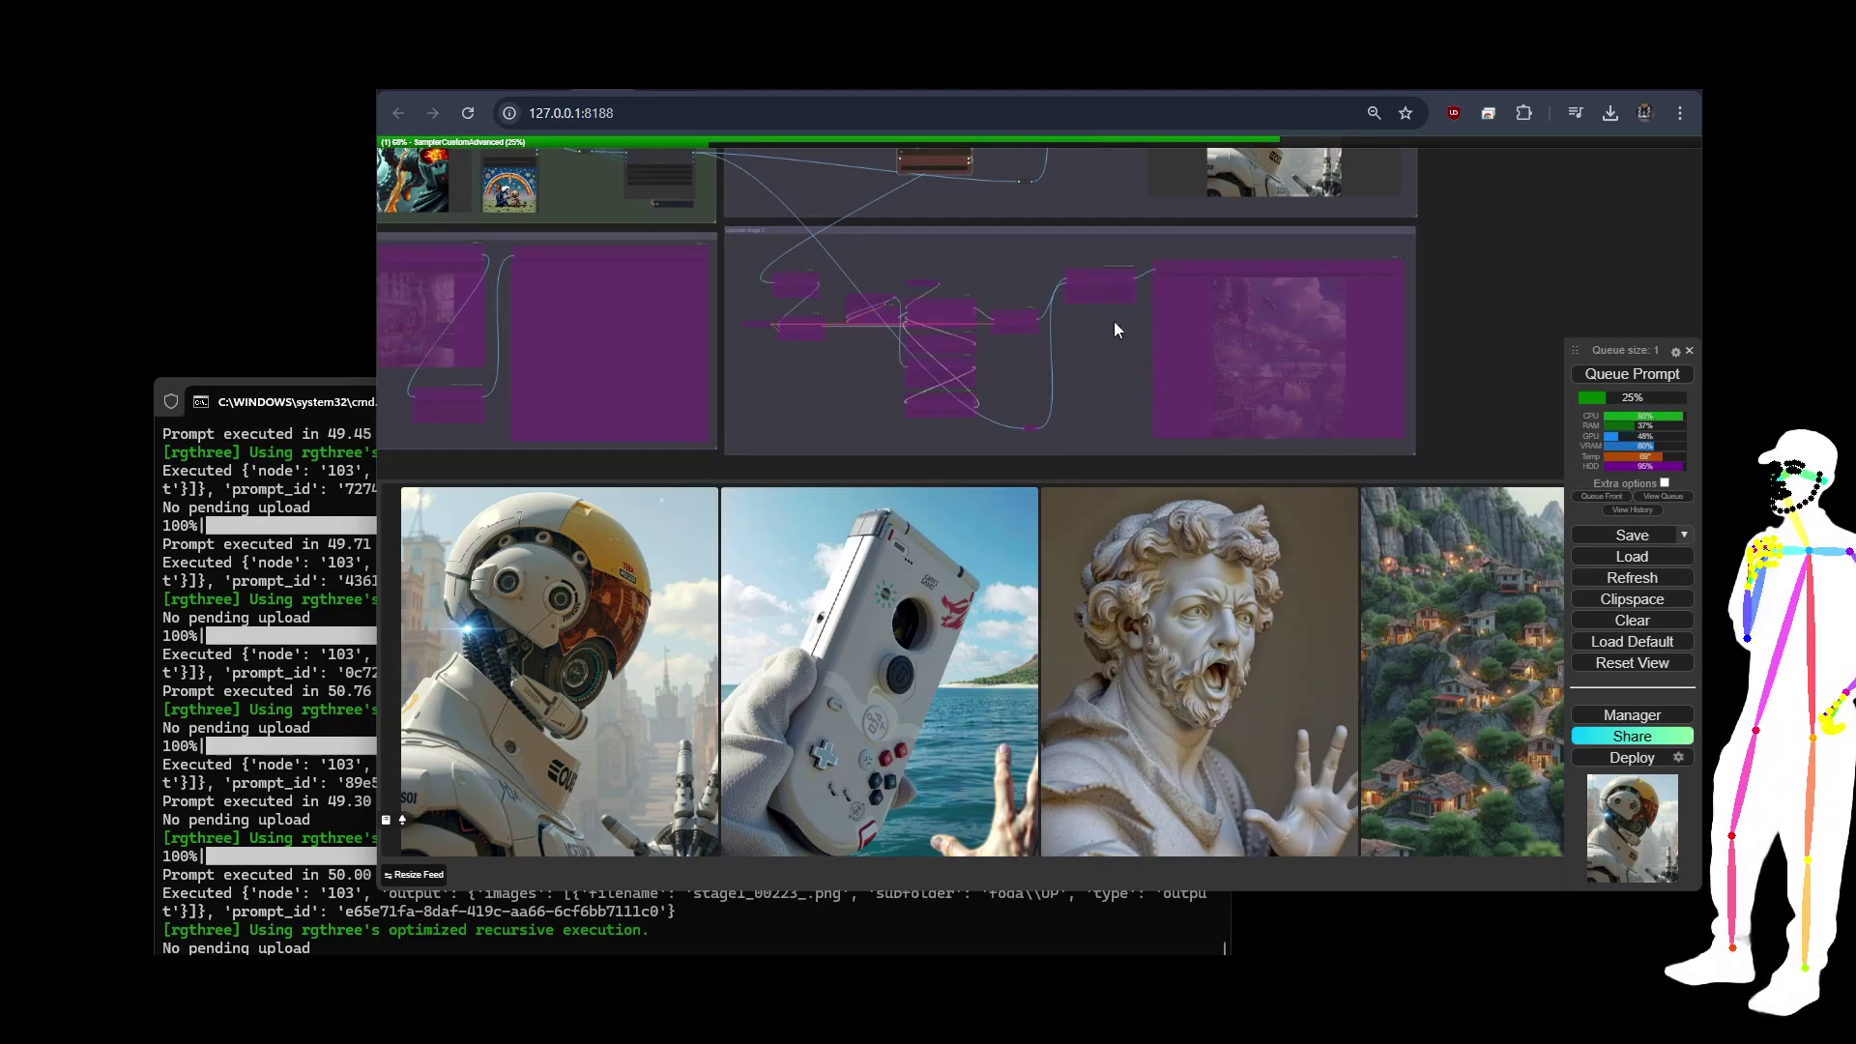
drag(1454, 250, 1459, 464)
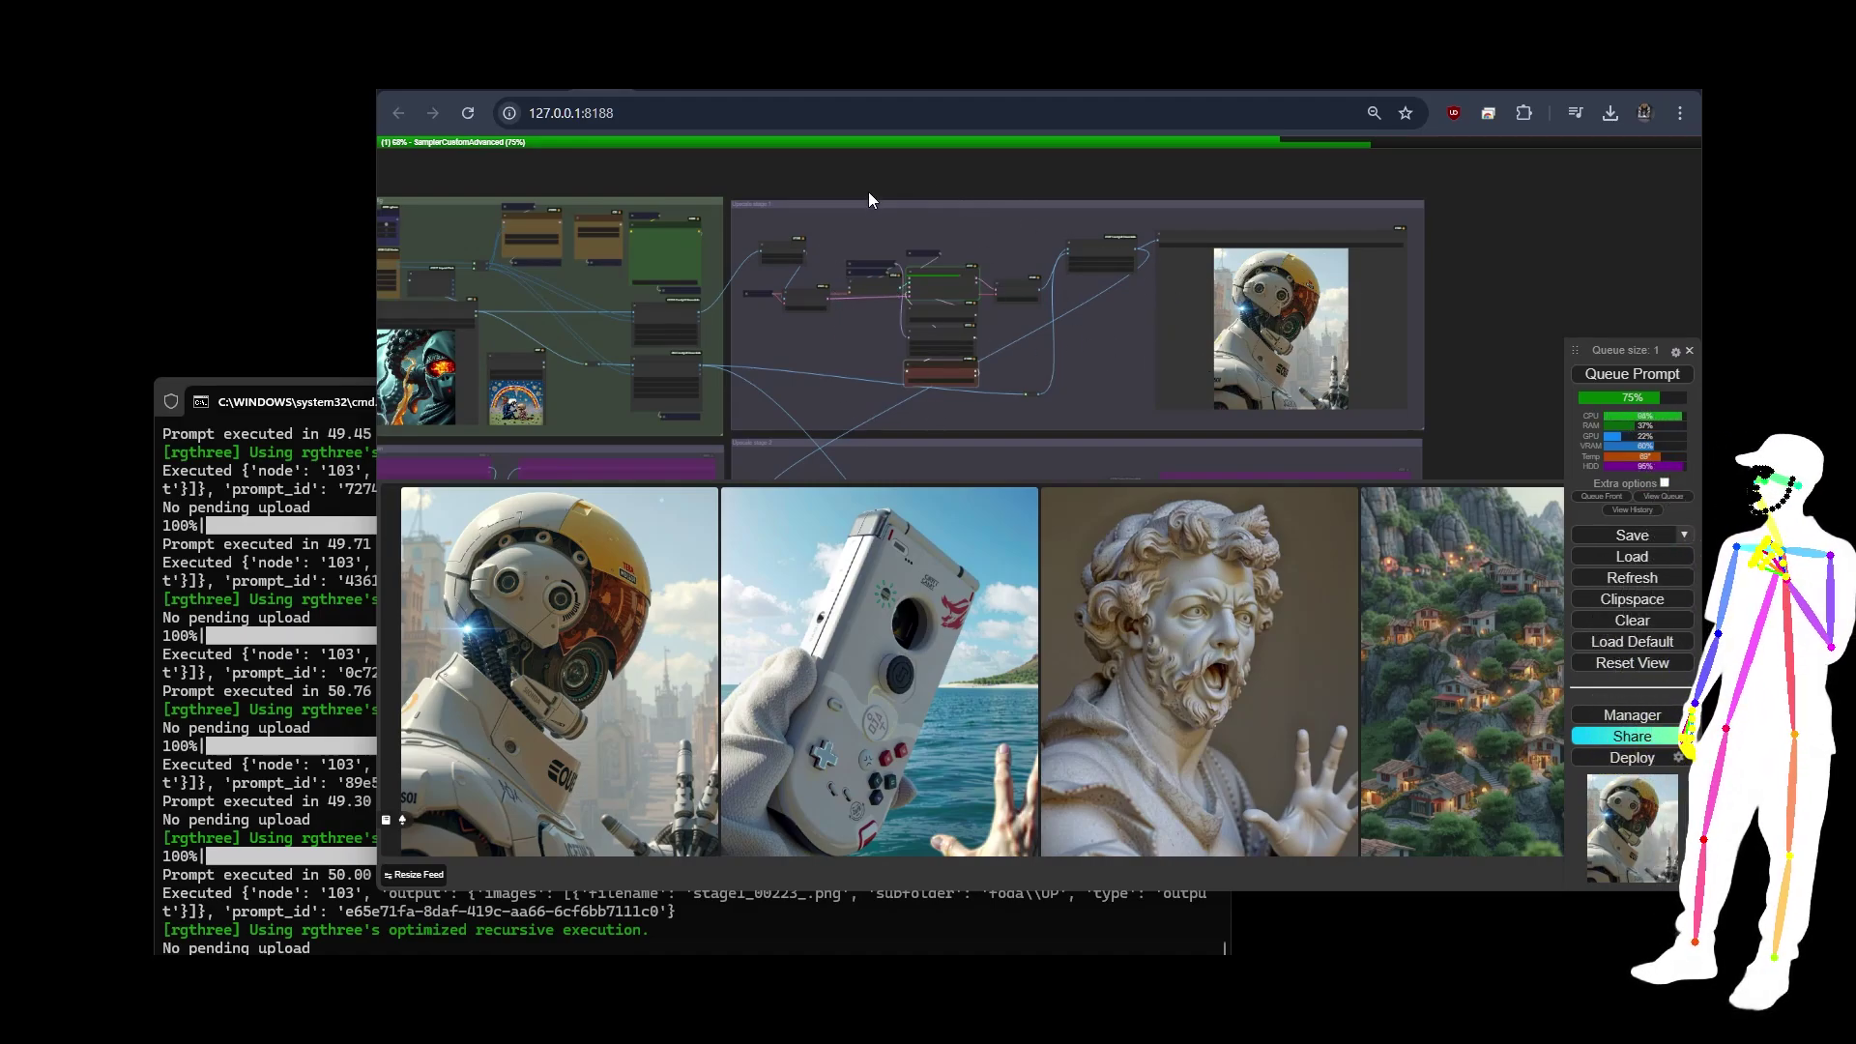
drag(868, 191, 1074, 174)
scroll(1075, 174, down, 2)
scroll(1324, 265, down, 2)
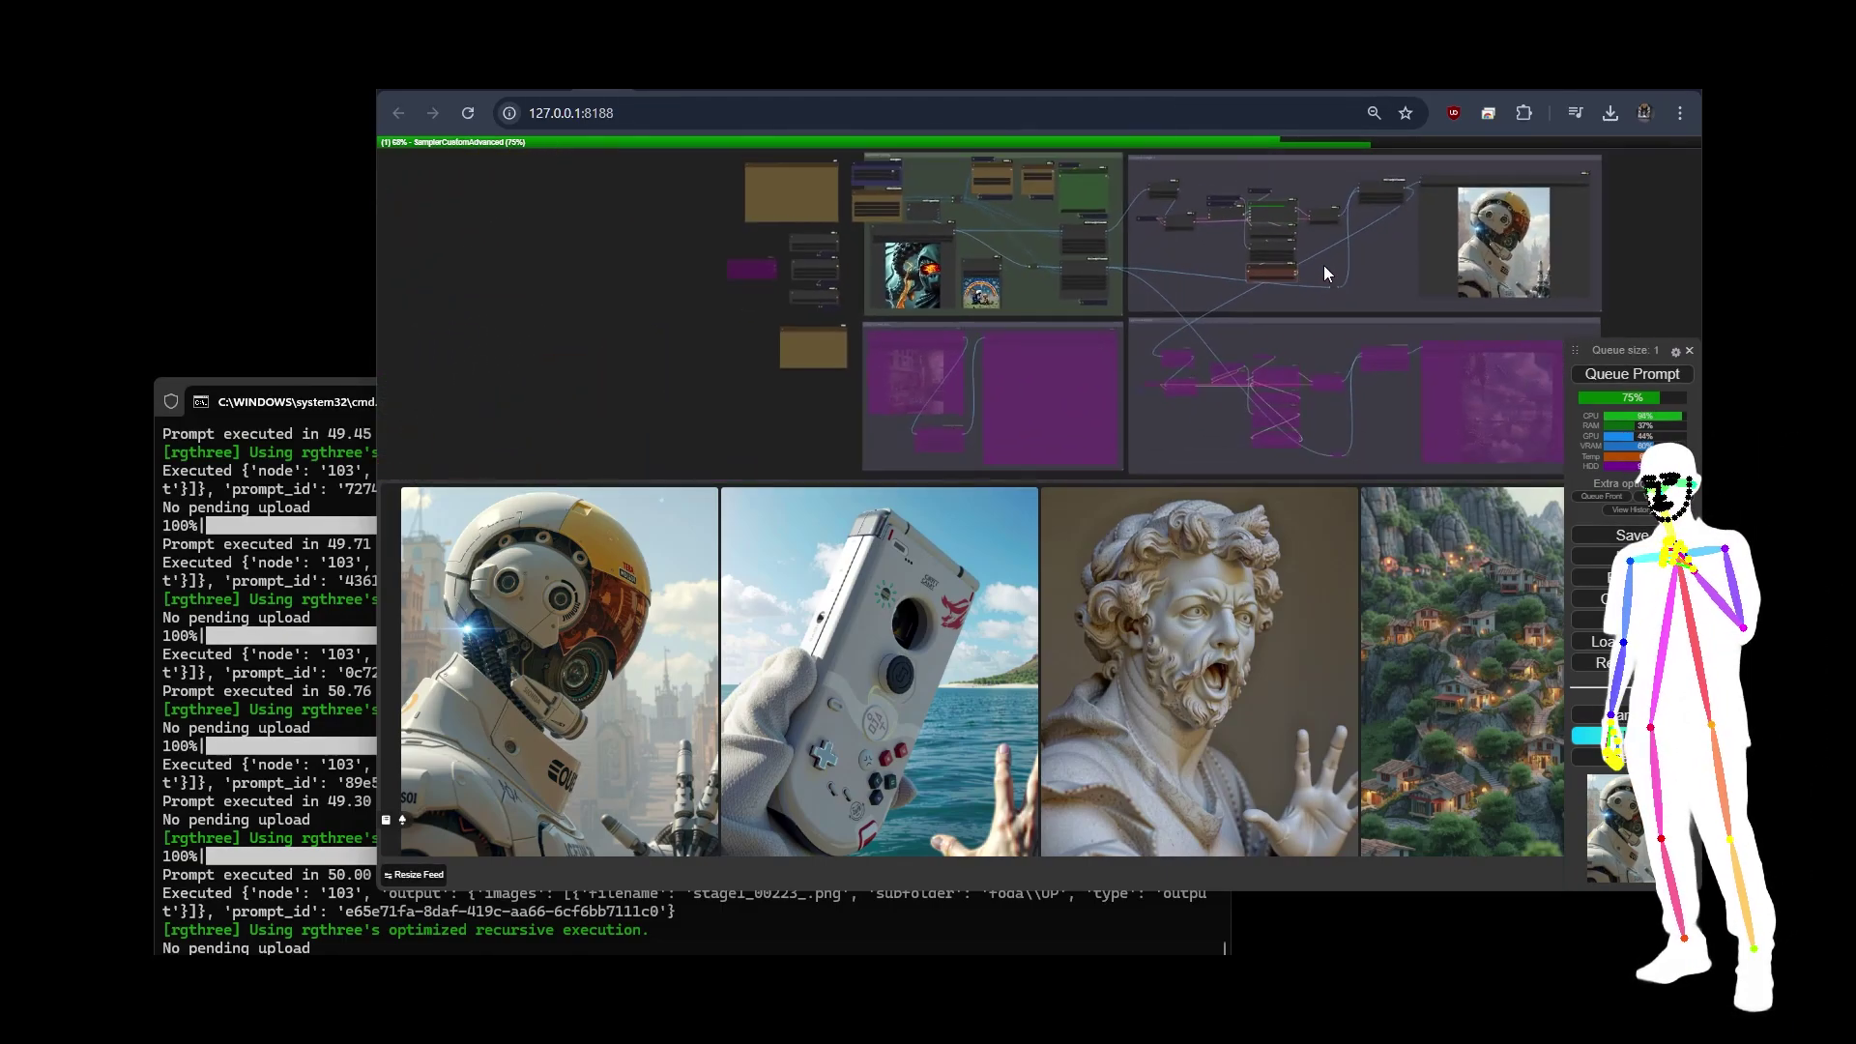
- Select the purple Load Checkpoint node, look over the Flux and VAE loaders, then recentre the graph
scroll(764, 266, up, 10)
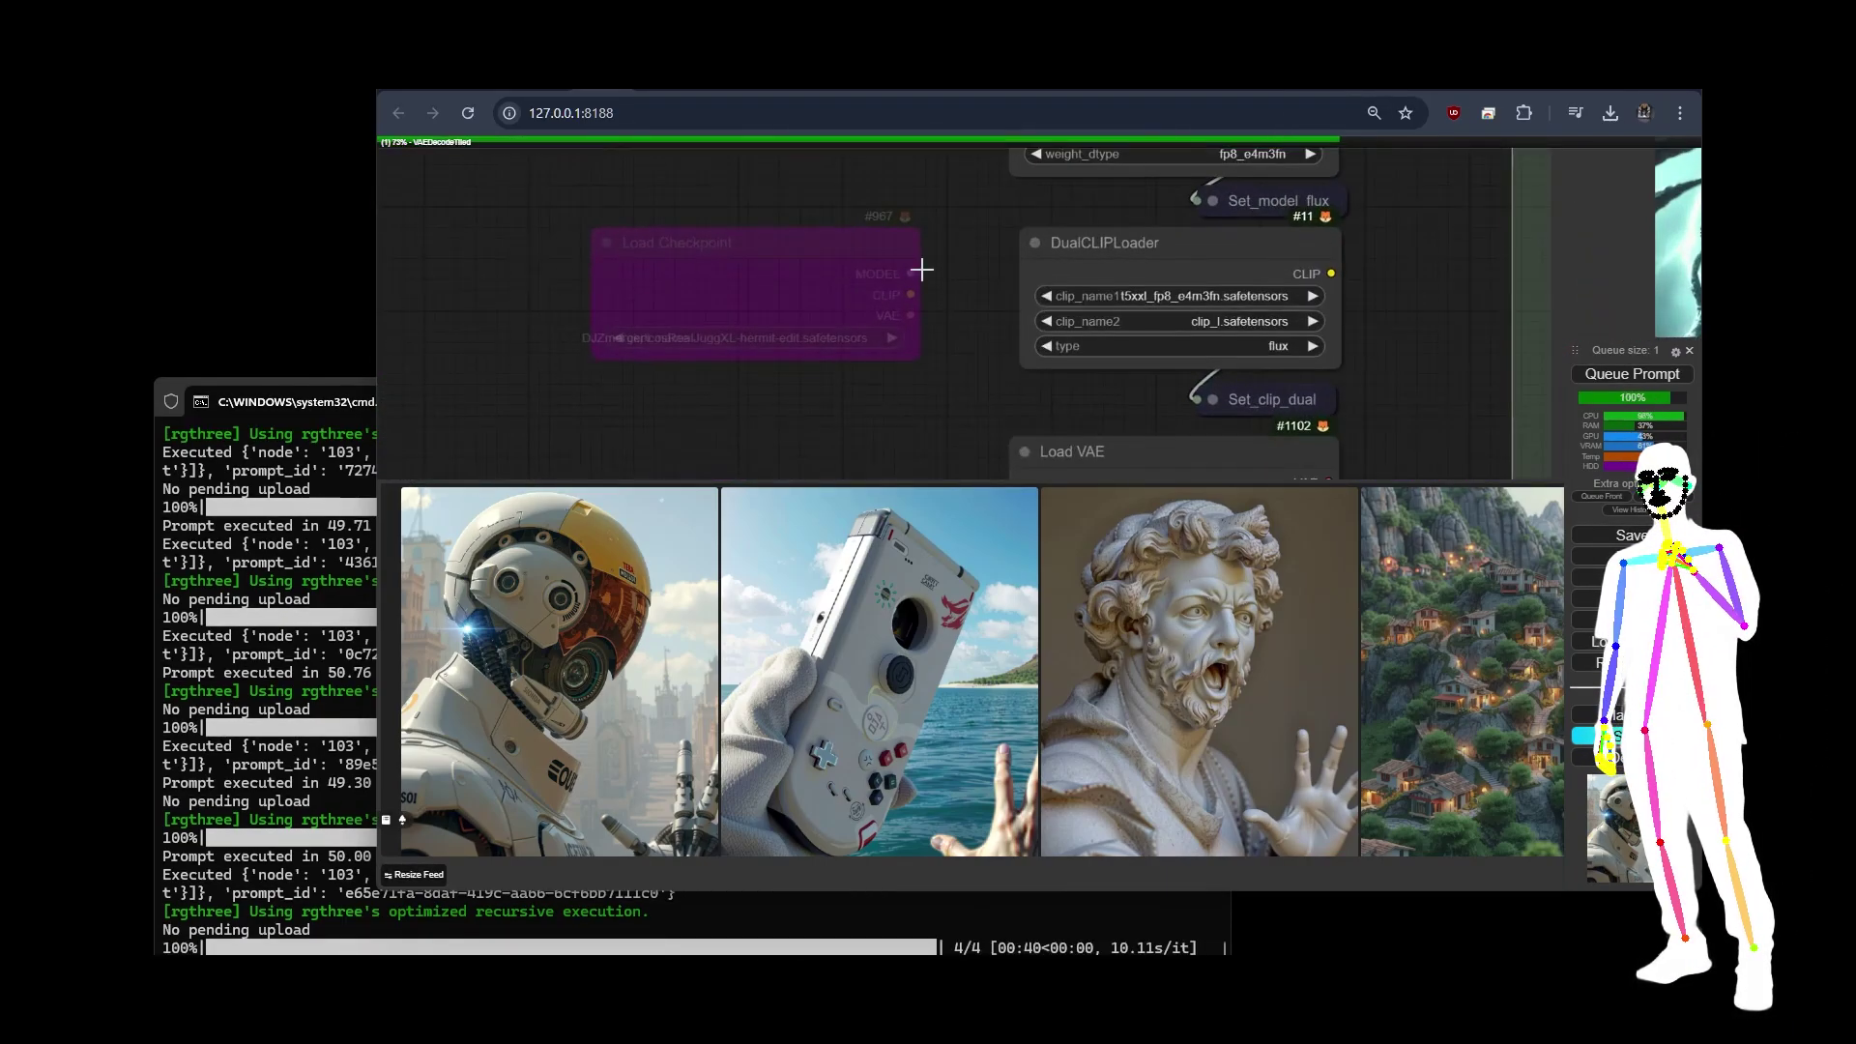
scroll(901, 356, down, 2)
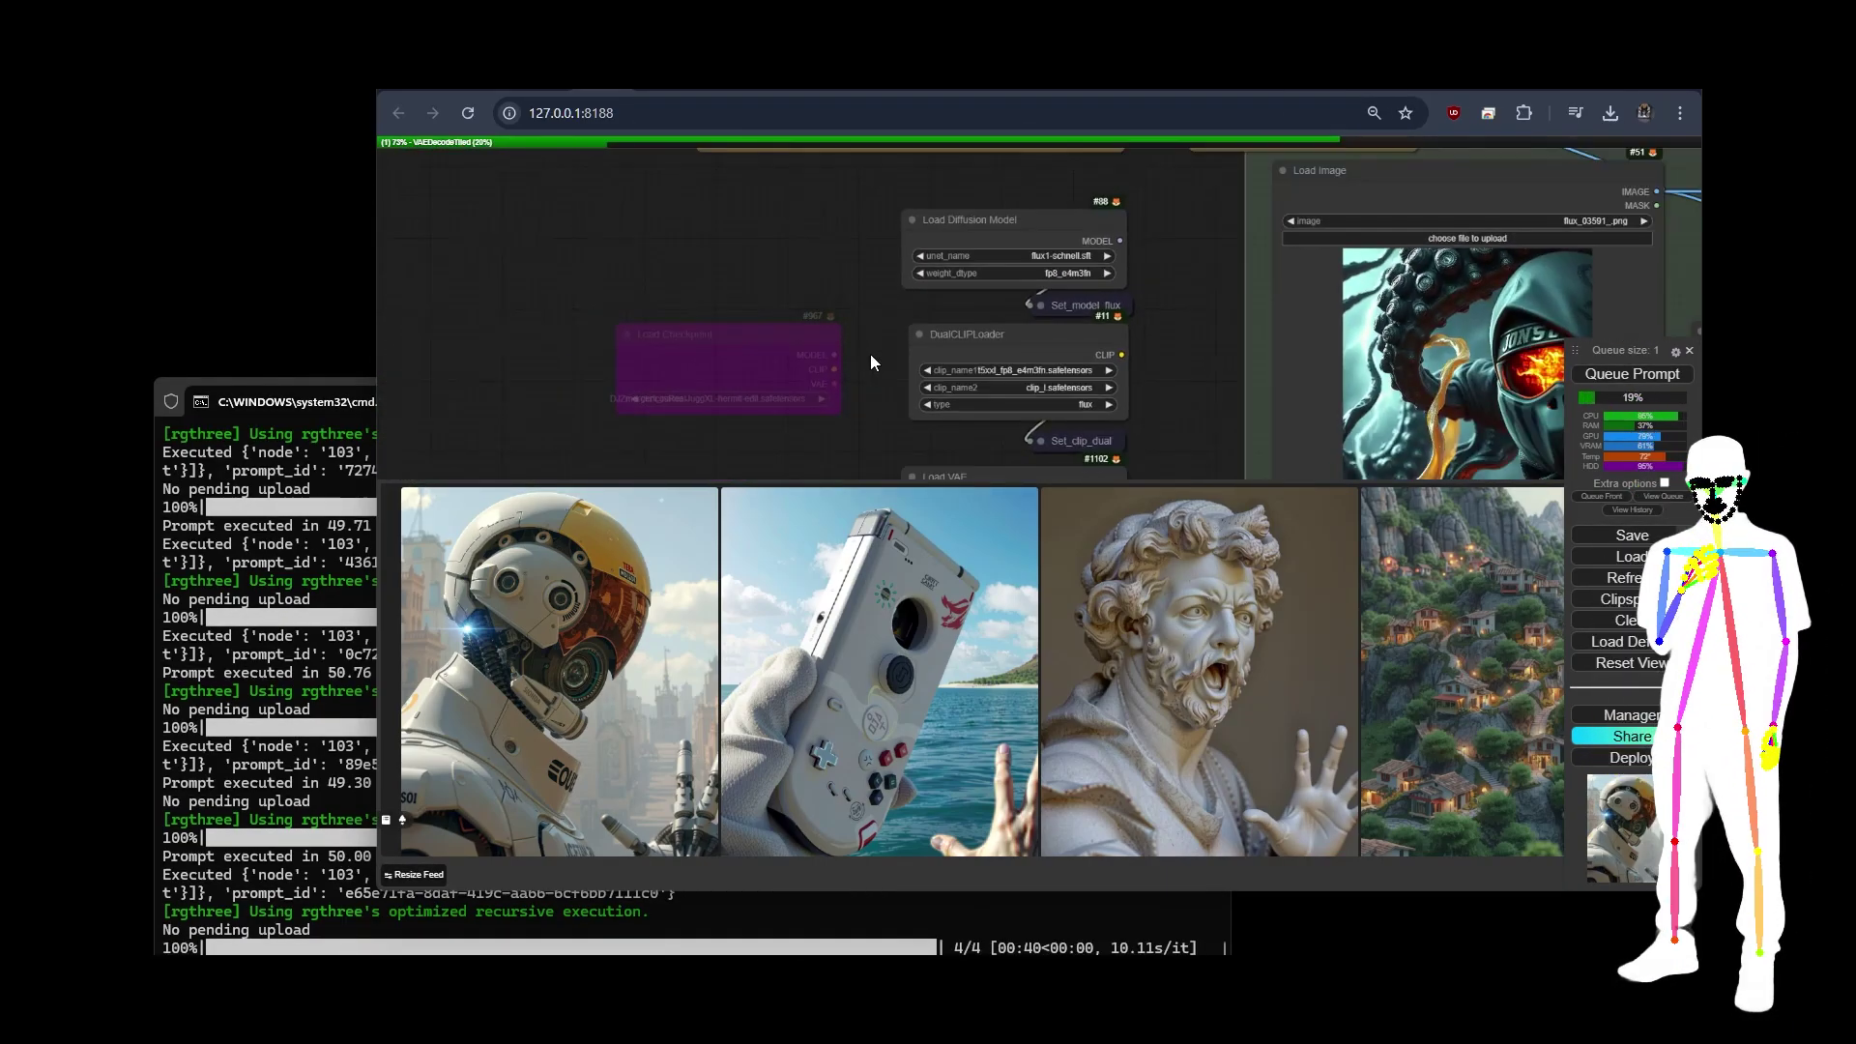
click(713, 361)
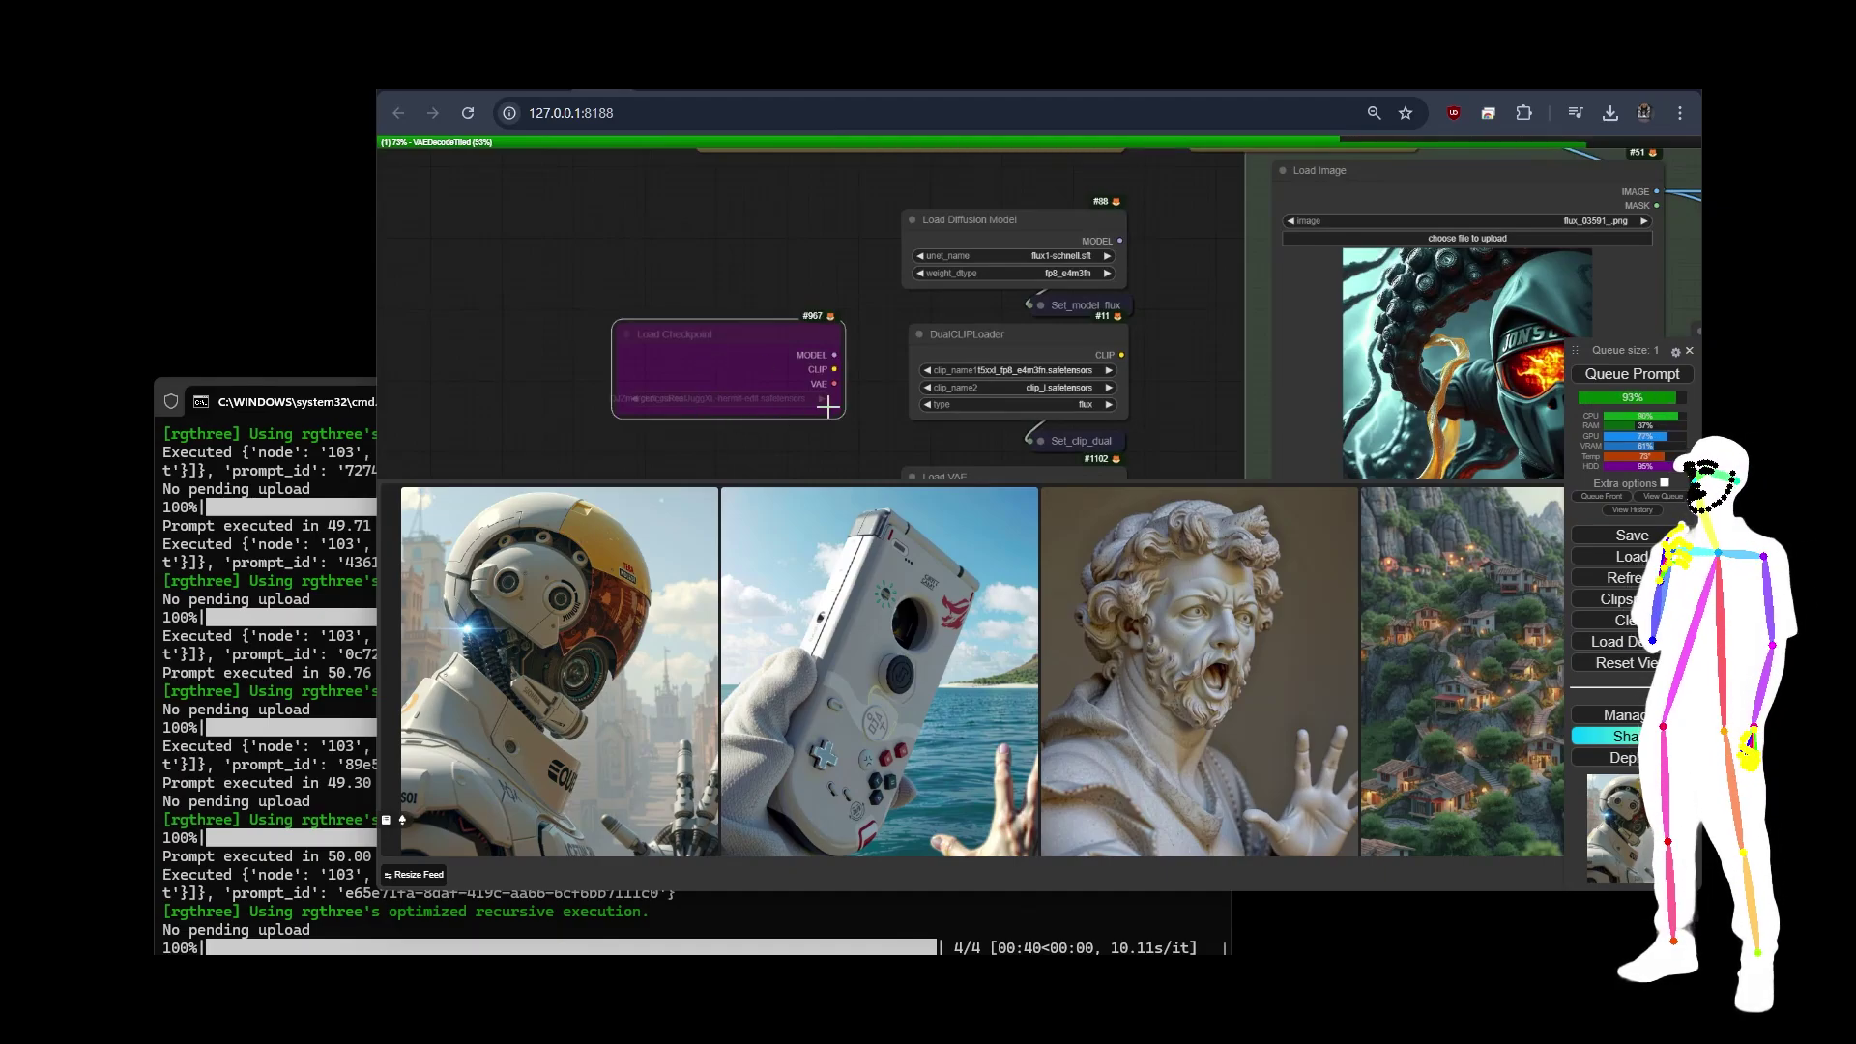
drag(862, 379, 758, 340)
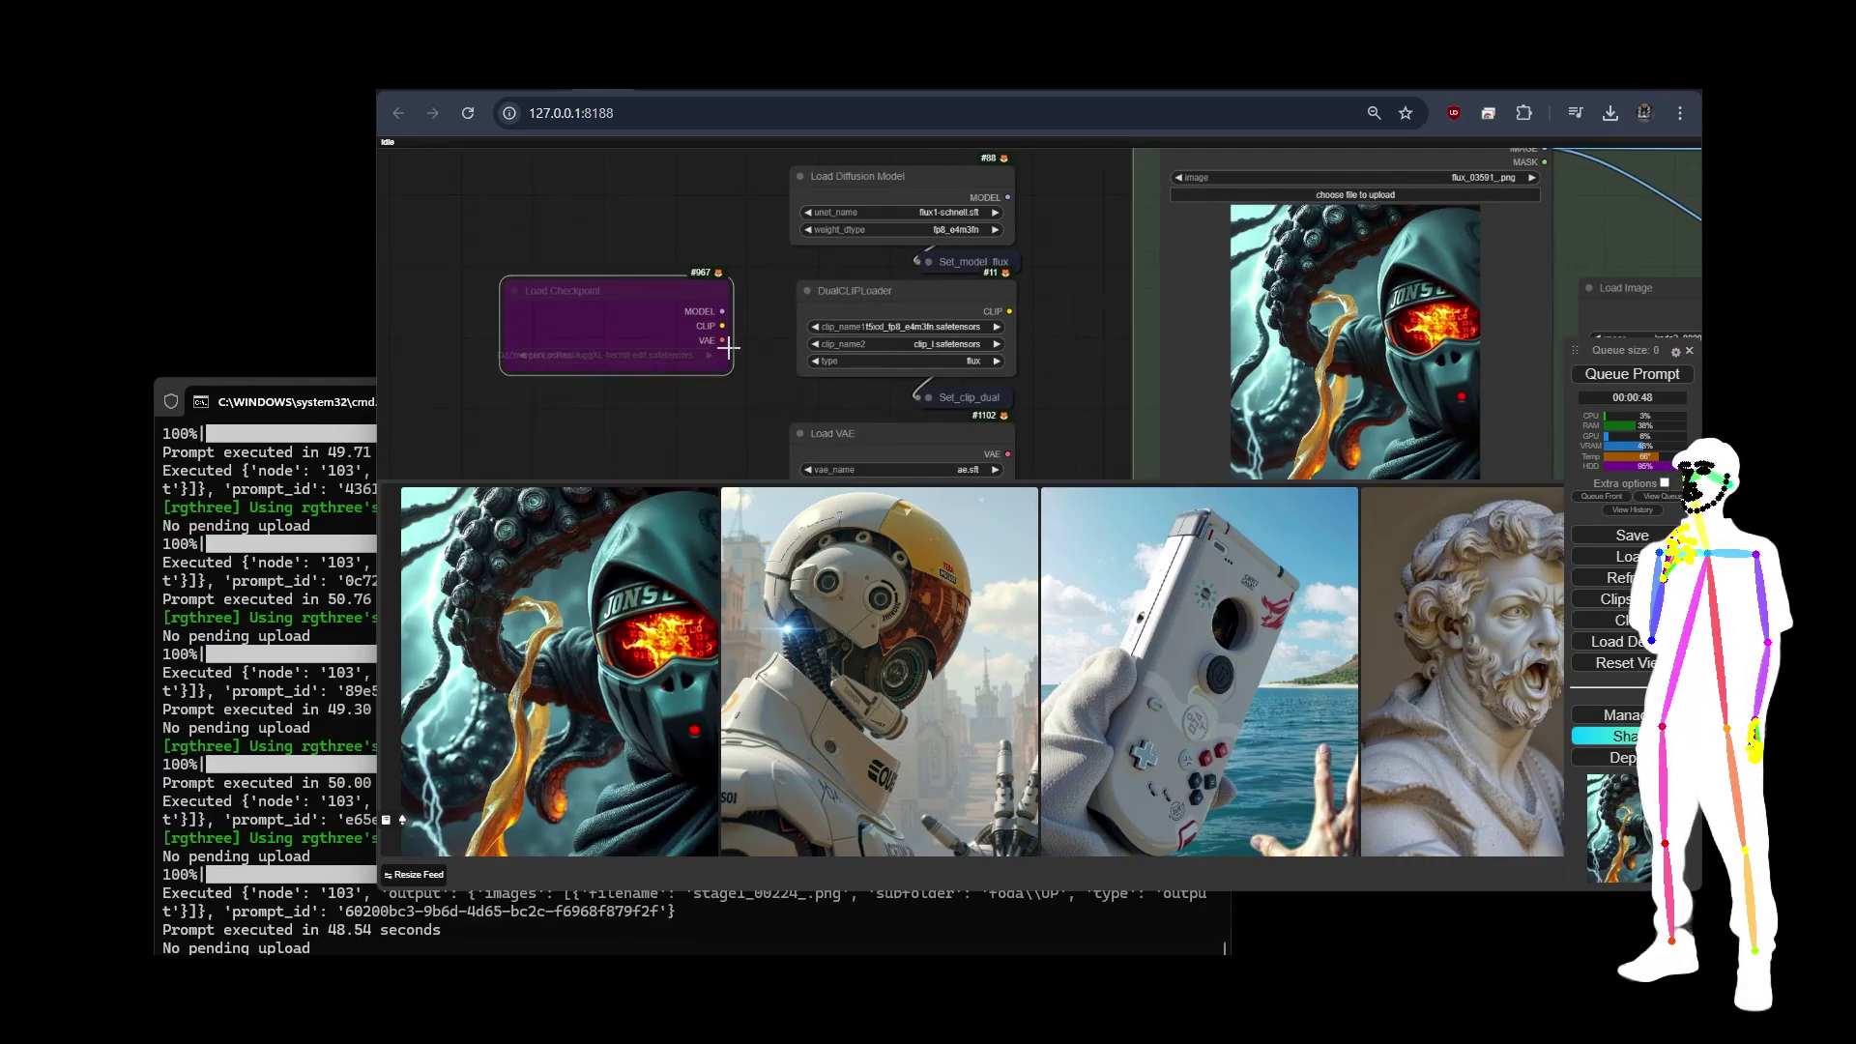
drag(755, 417, 763, 278)
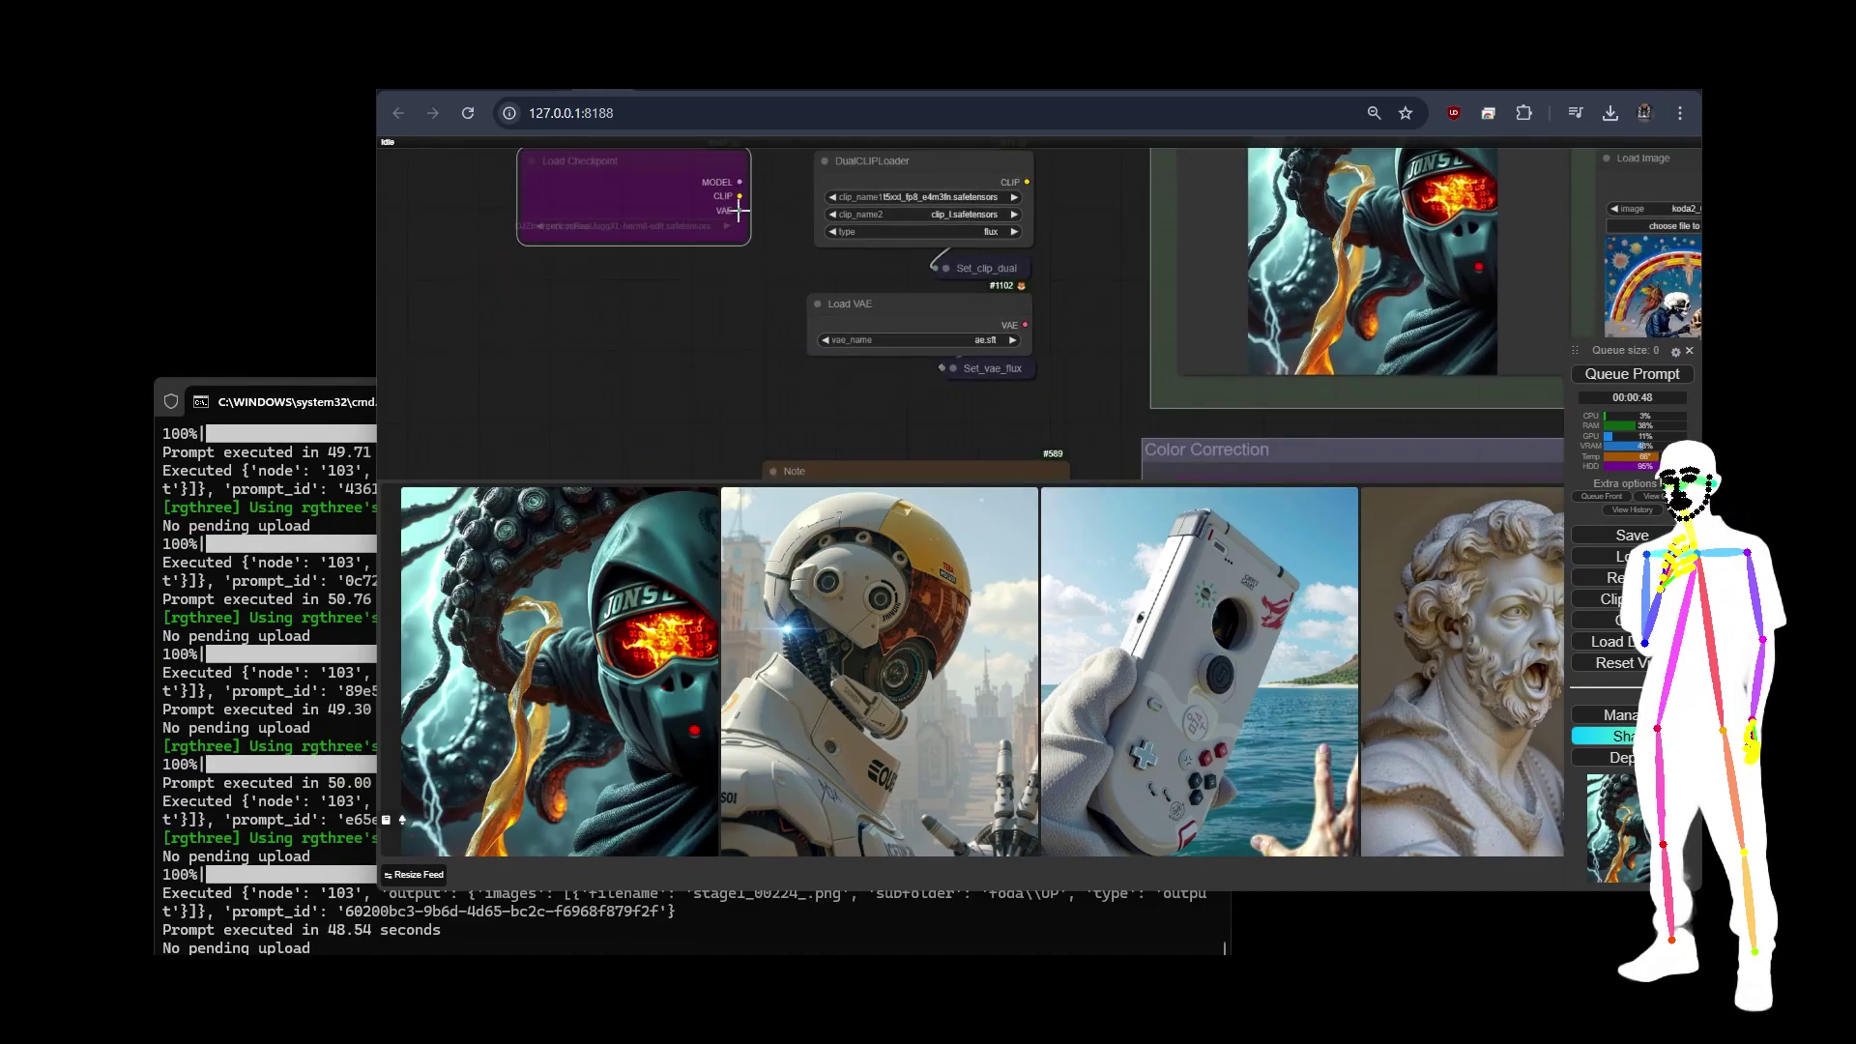
scroll(526, 327, down, 10)
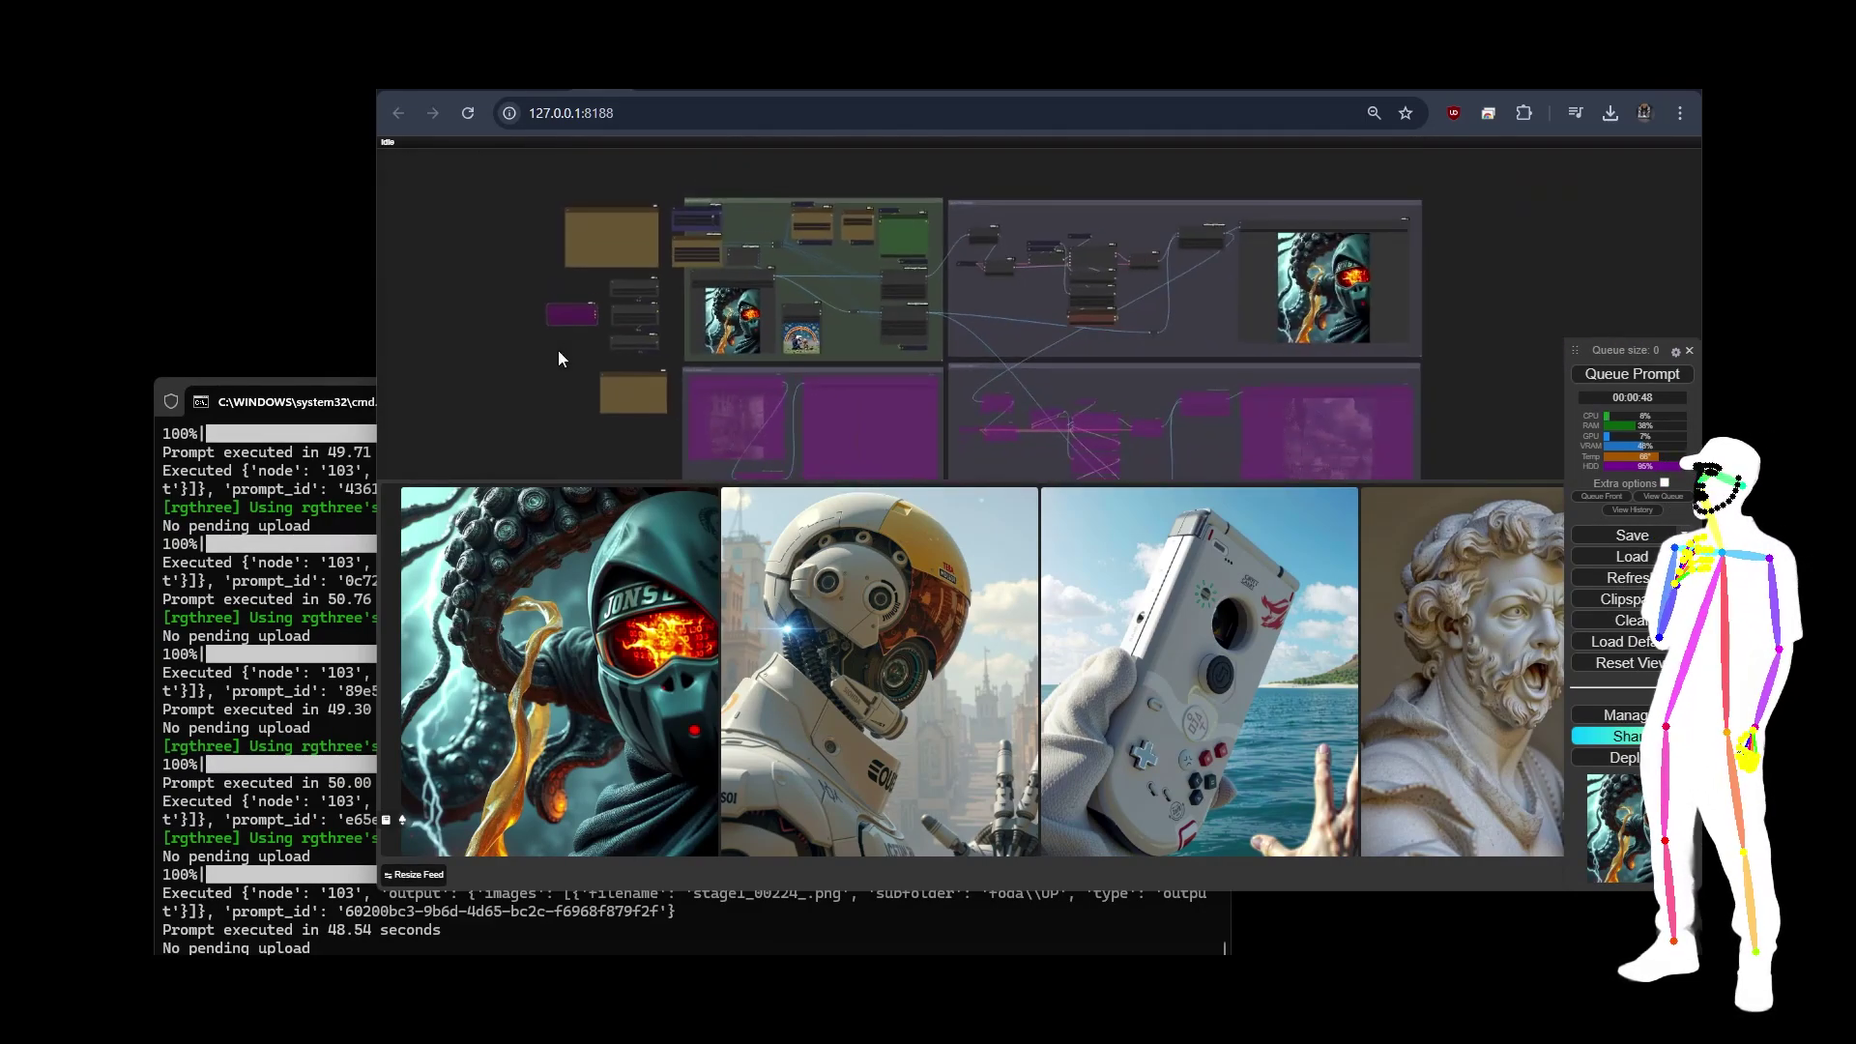
drag(508, 400, 815, 405)
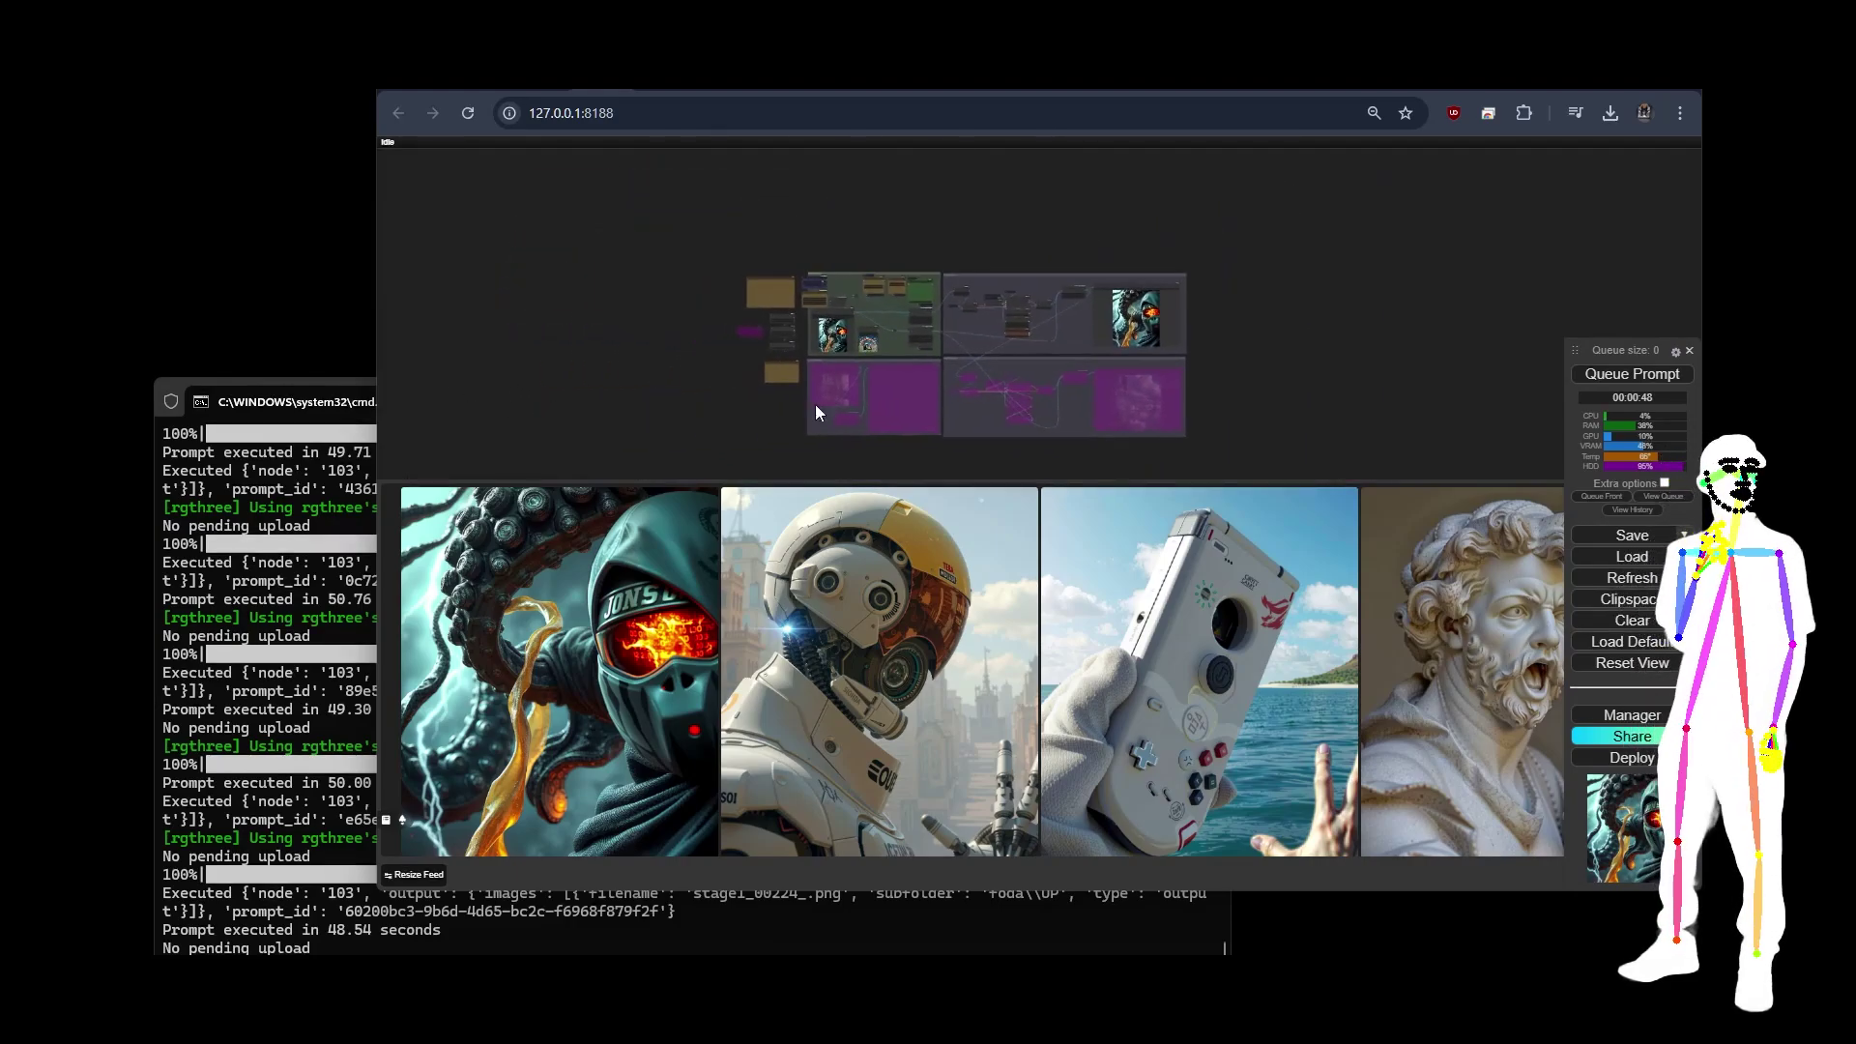
- Compare both CLIPTextEncodeFlux prompts reading 'very detailed, masterpiece, intricate details, UHD, 8K,'
scroll(999, 383, up, 2)
scroll(870, 242, up, 10)
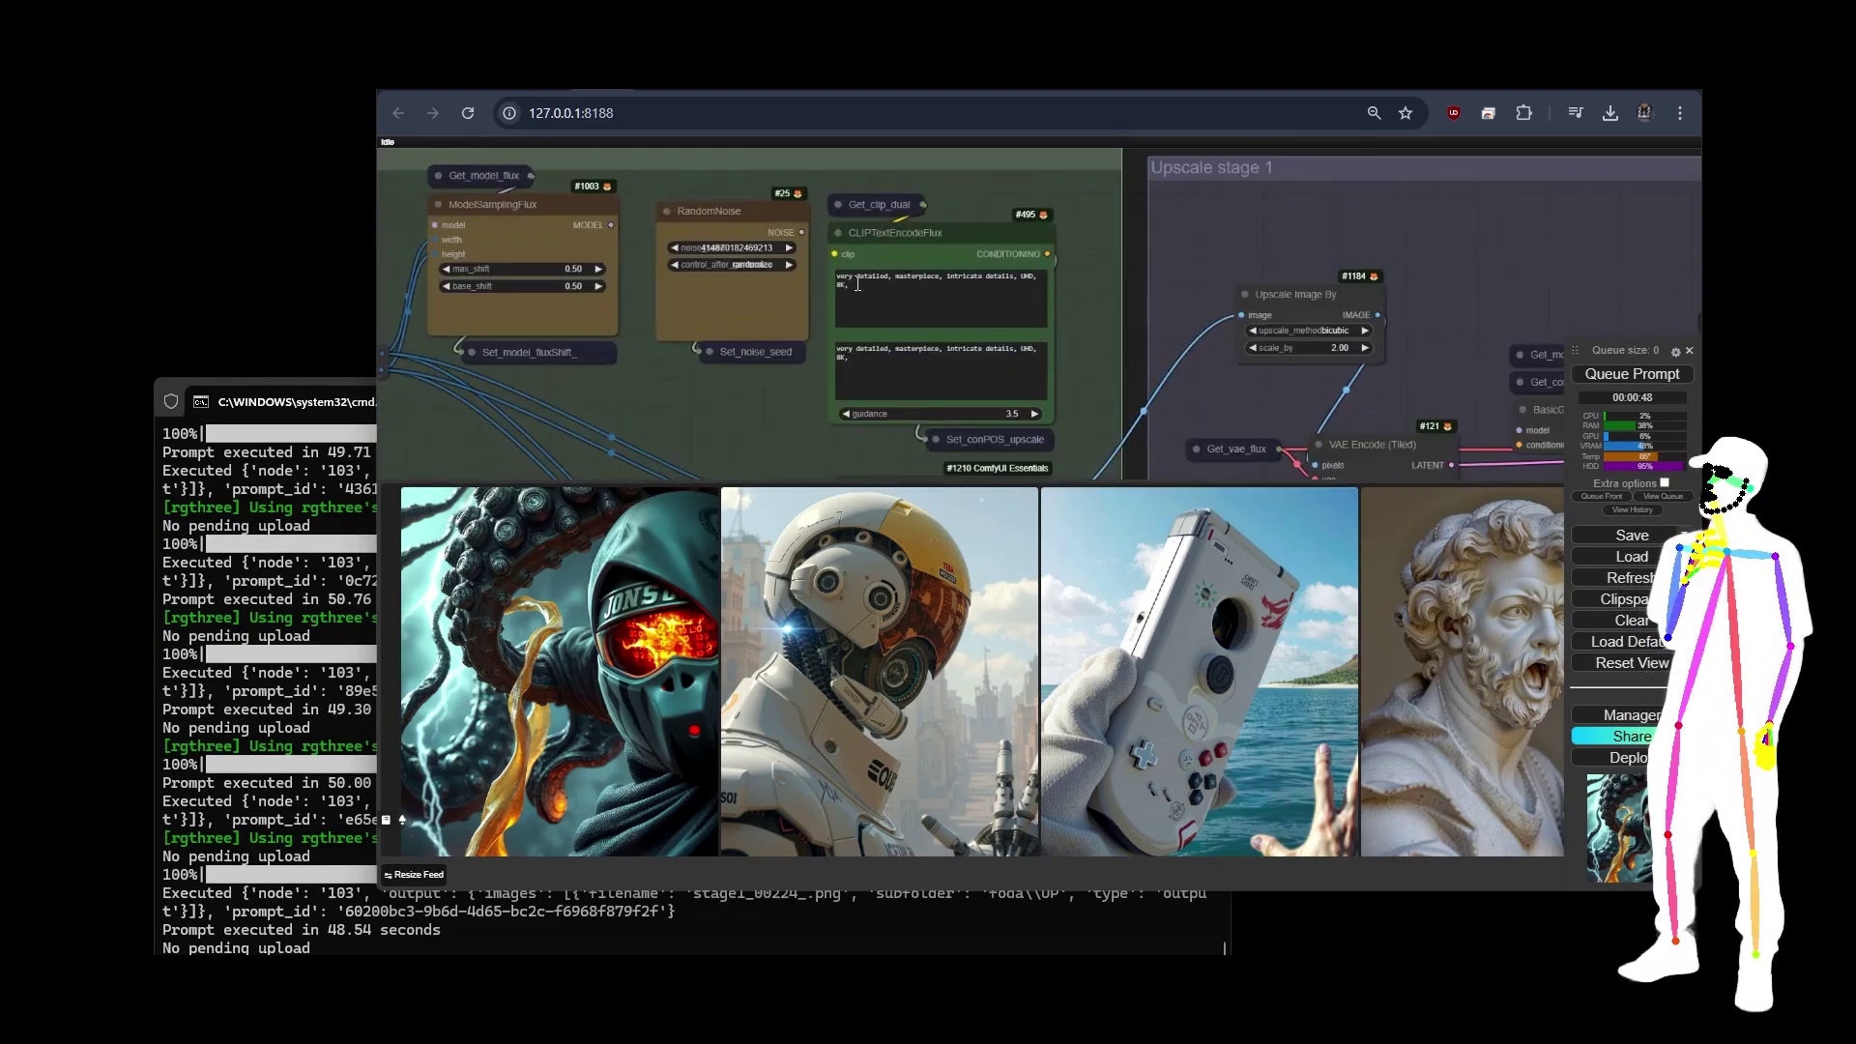
click(888, 292)
click(867, 354)
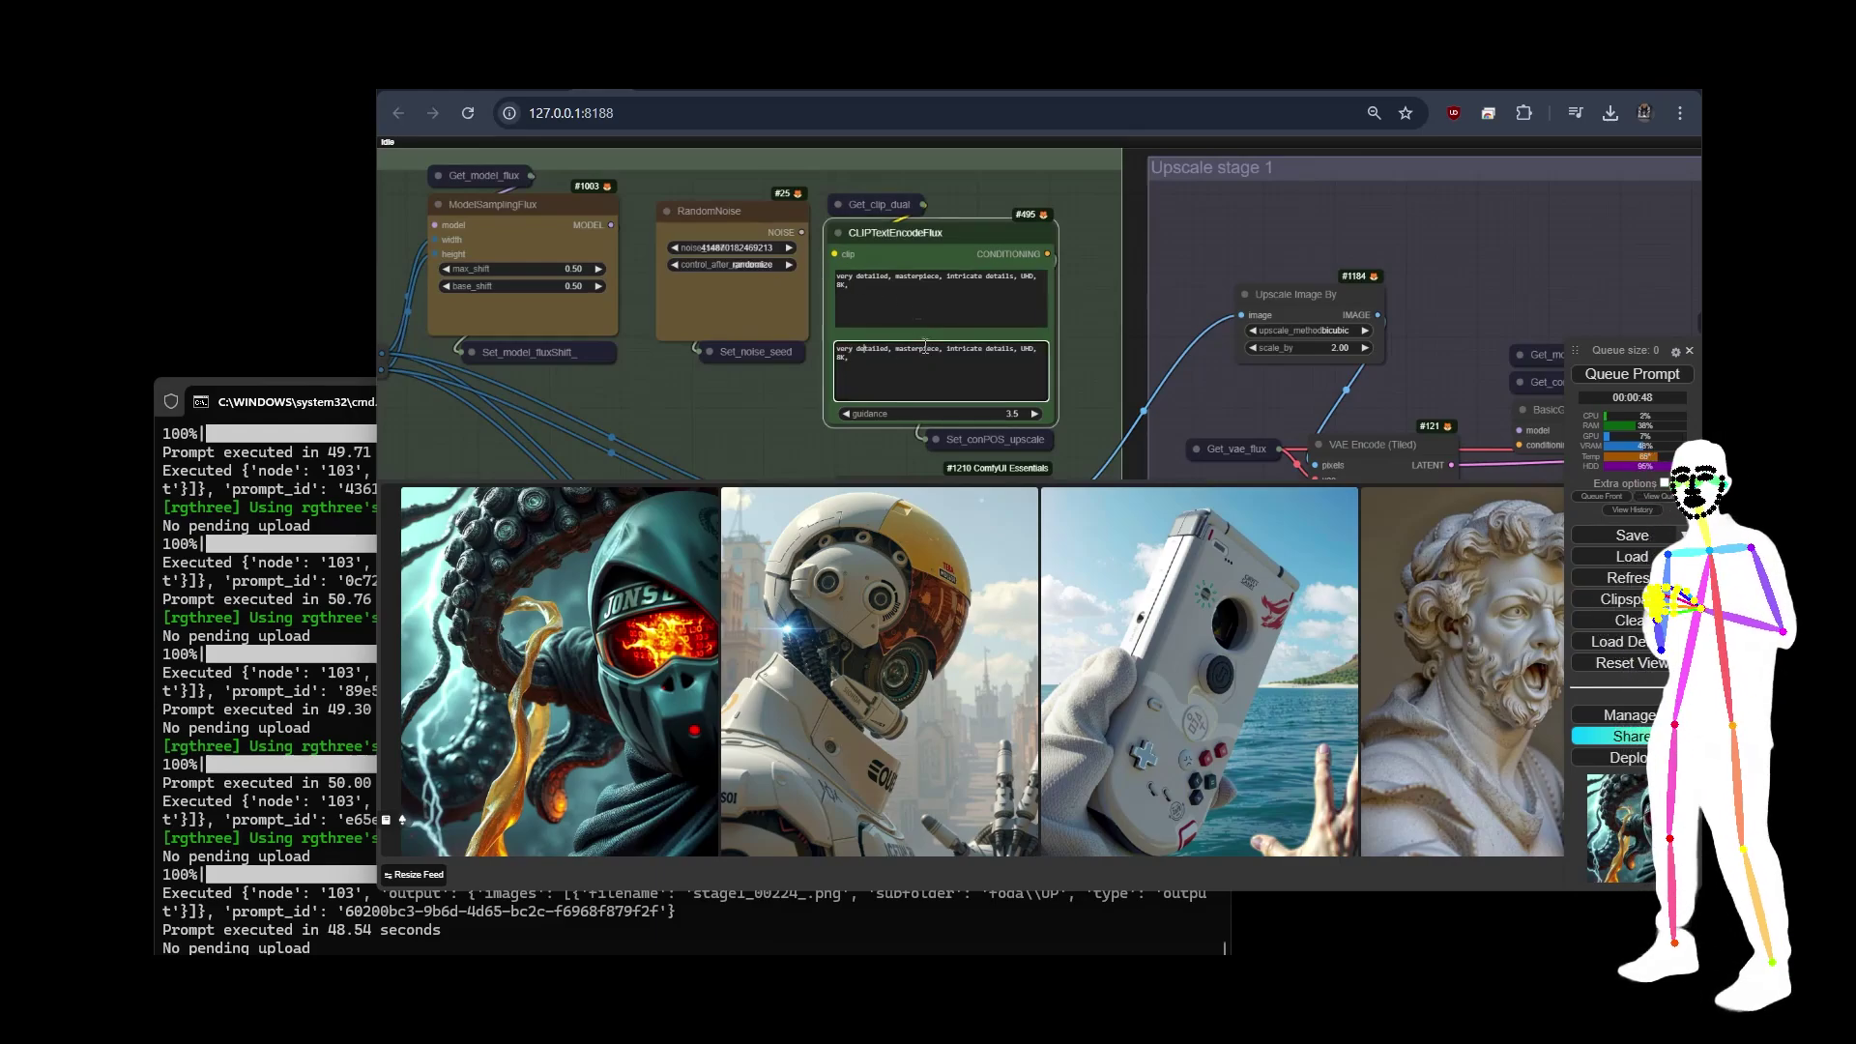
click(909, 287)
click(878, 367)
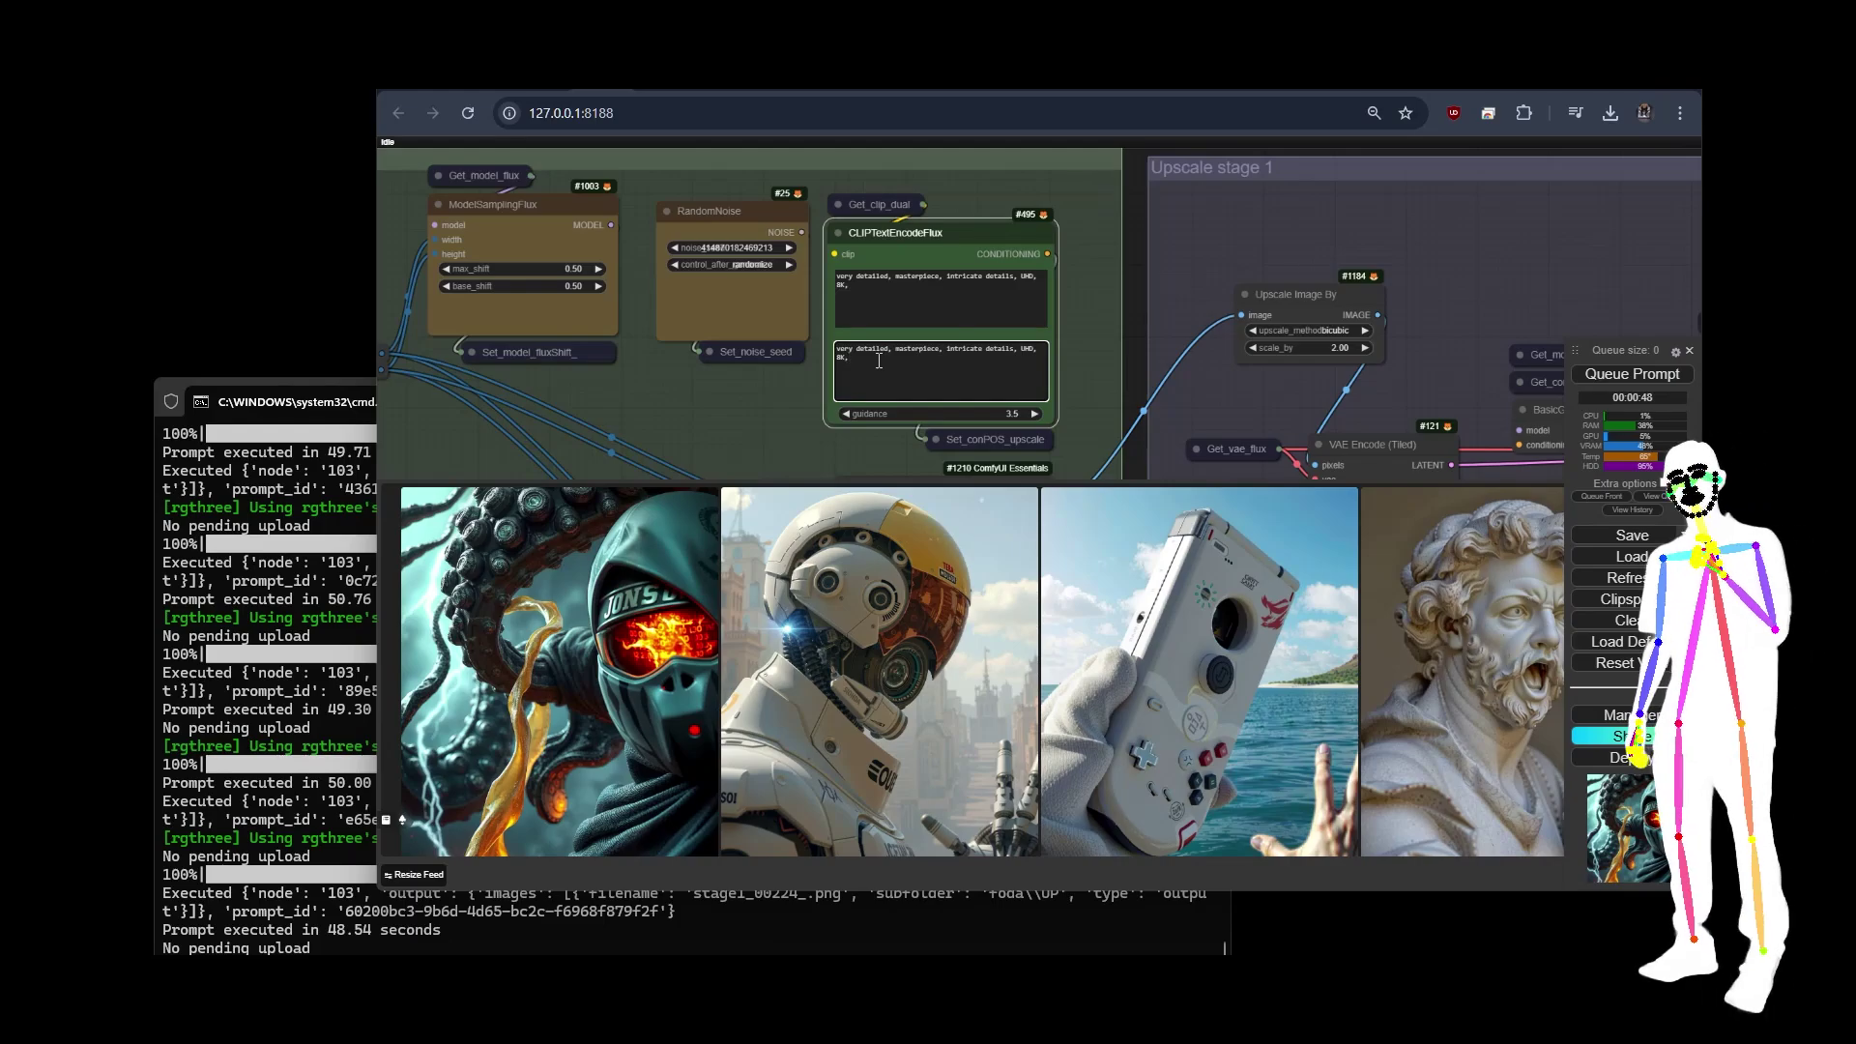
click(901, 317)
scroll(1071, 339, up, 5)
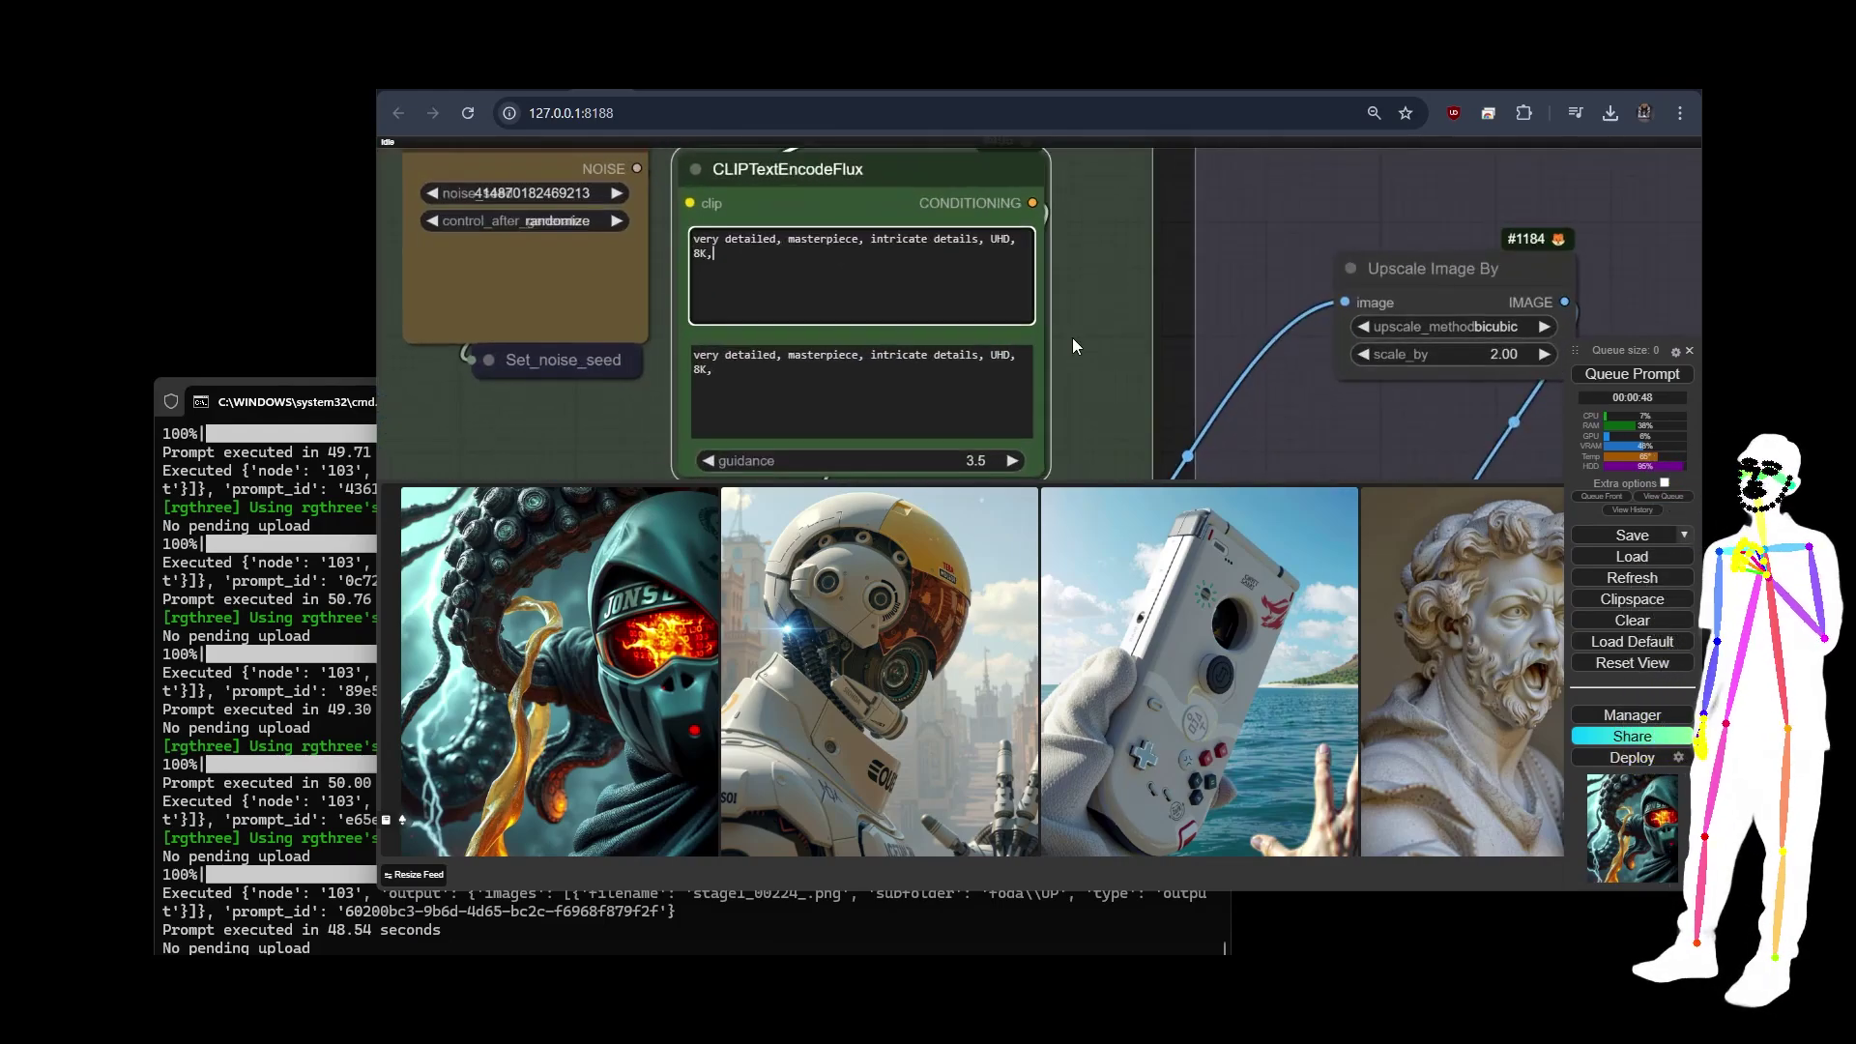
scroll(1098, 334, down, 3)
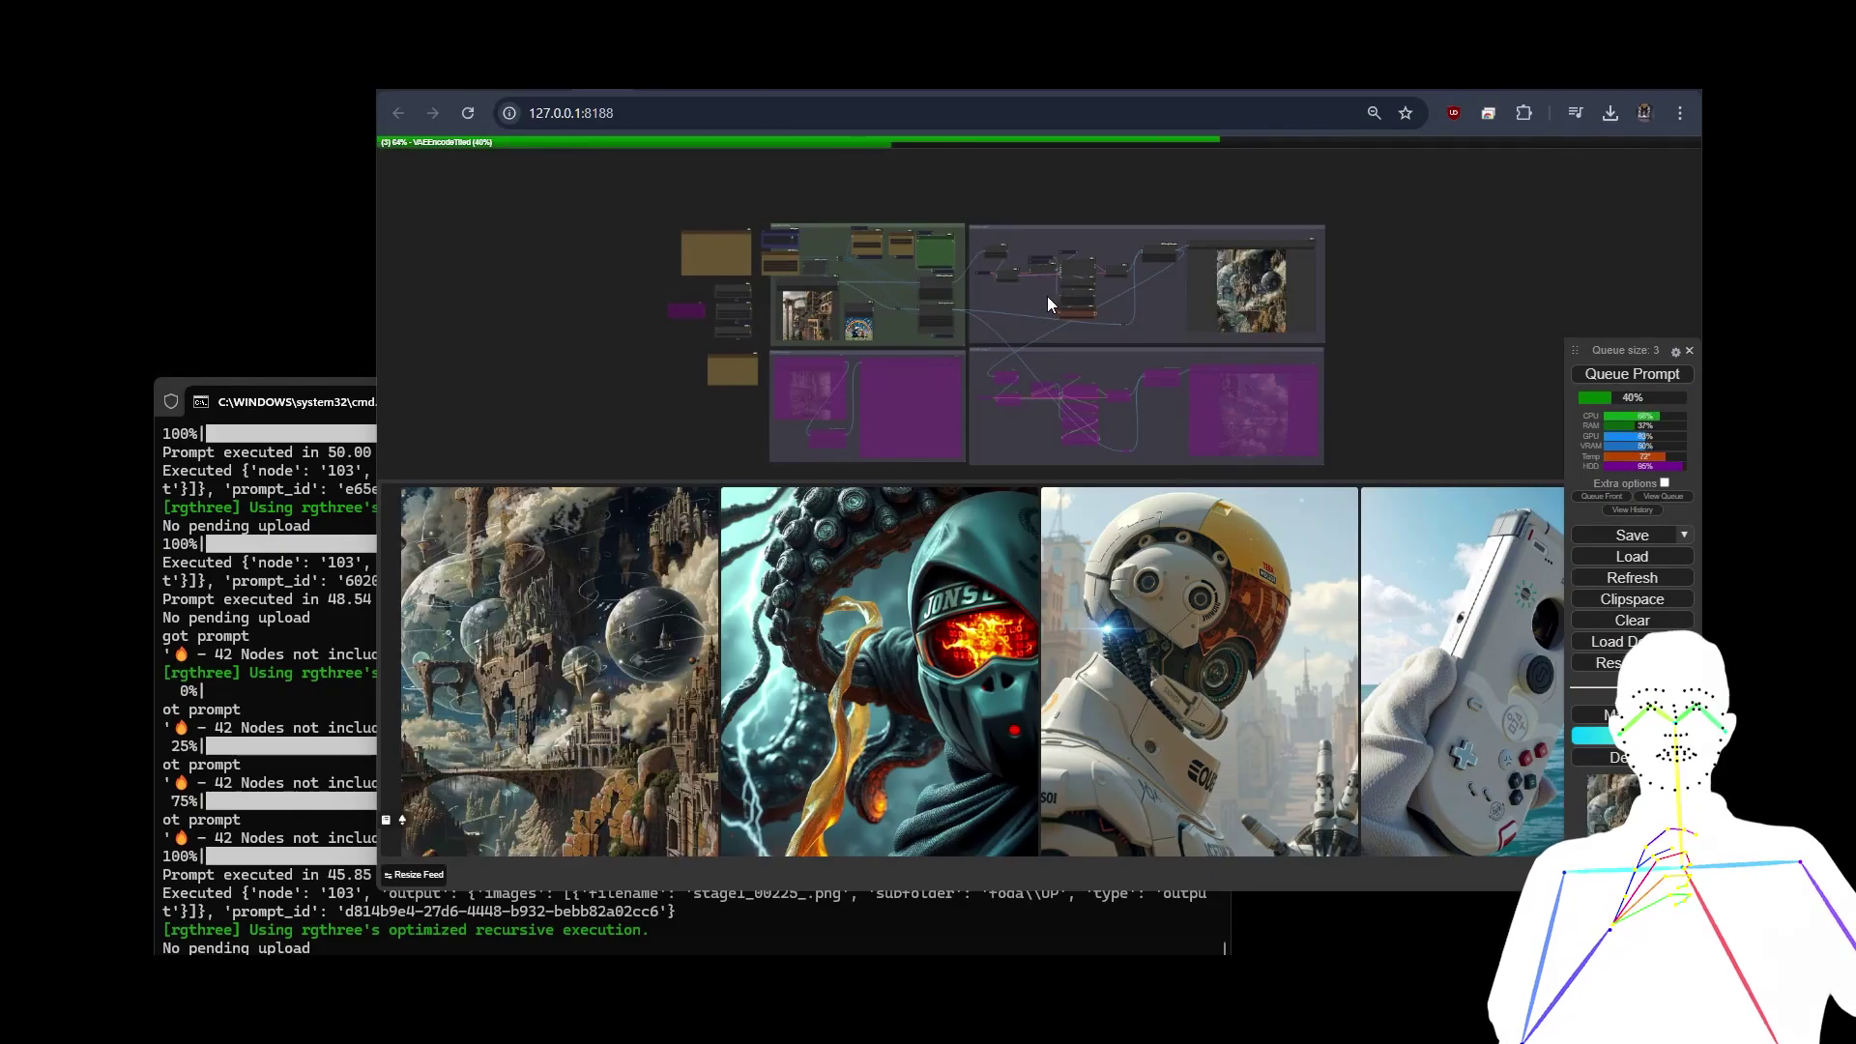
- Check Image Resize, KSamplerSelect, BasicScheduler and SplitSigmas: sgm_uniform, 4 steps, denoise 0.20
scroll(936, 310, up, 4)
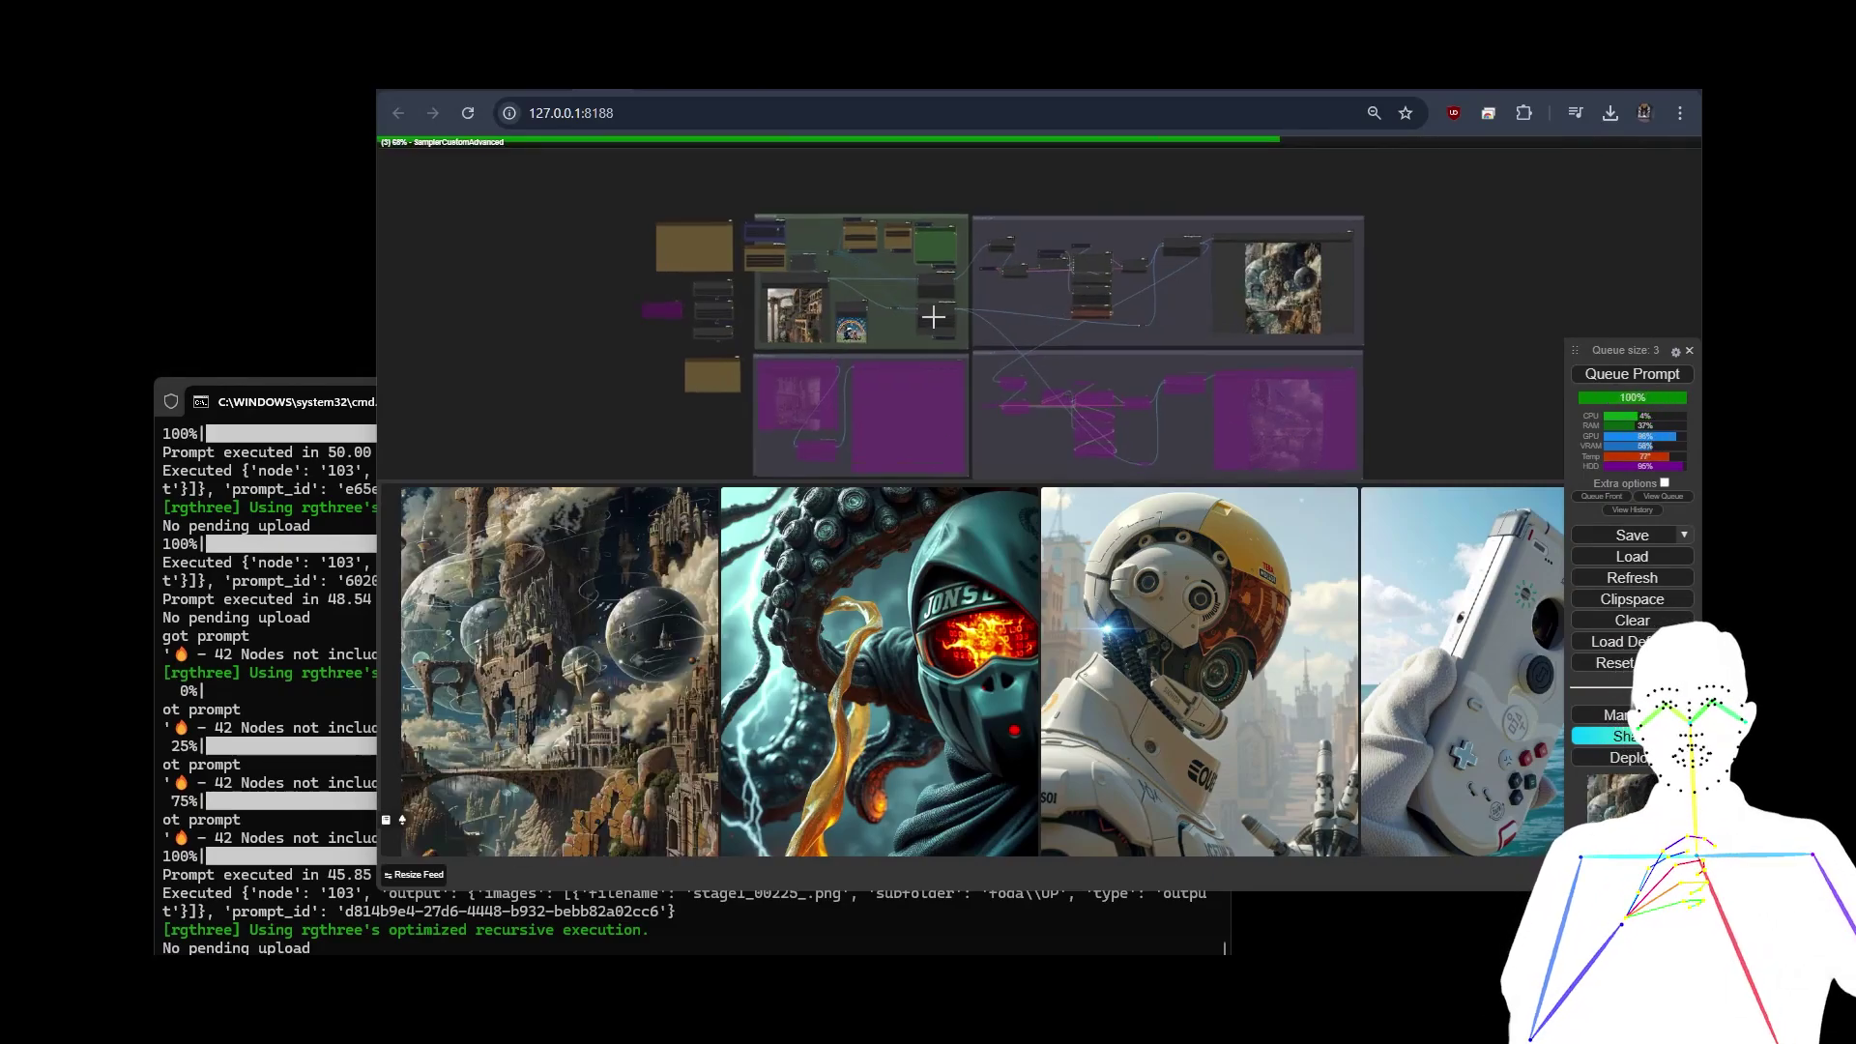
scroll(886, 263, up, 5)
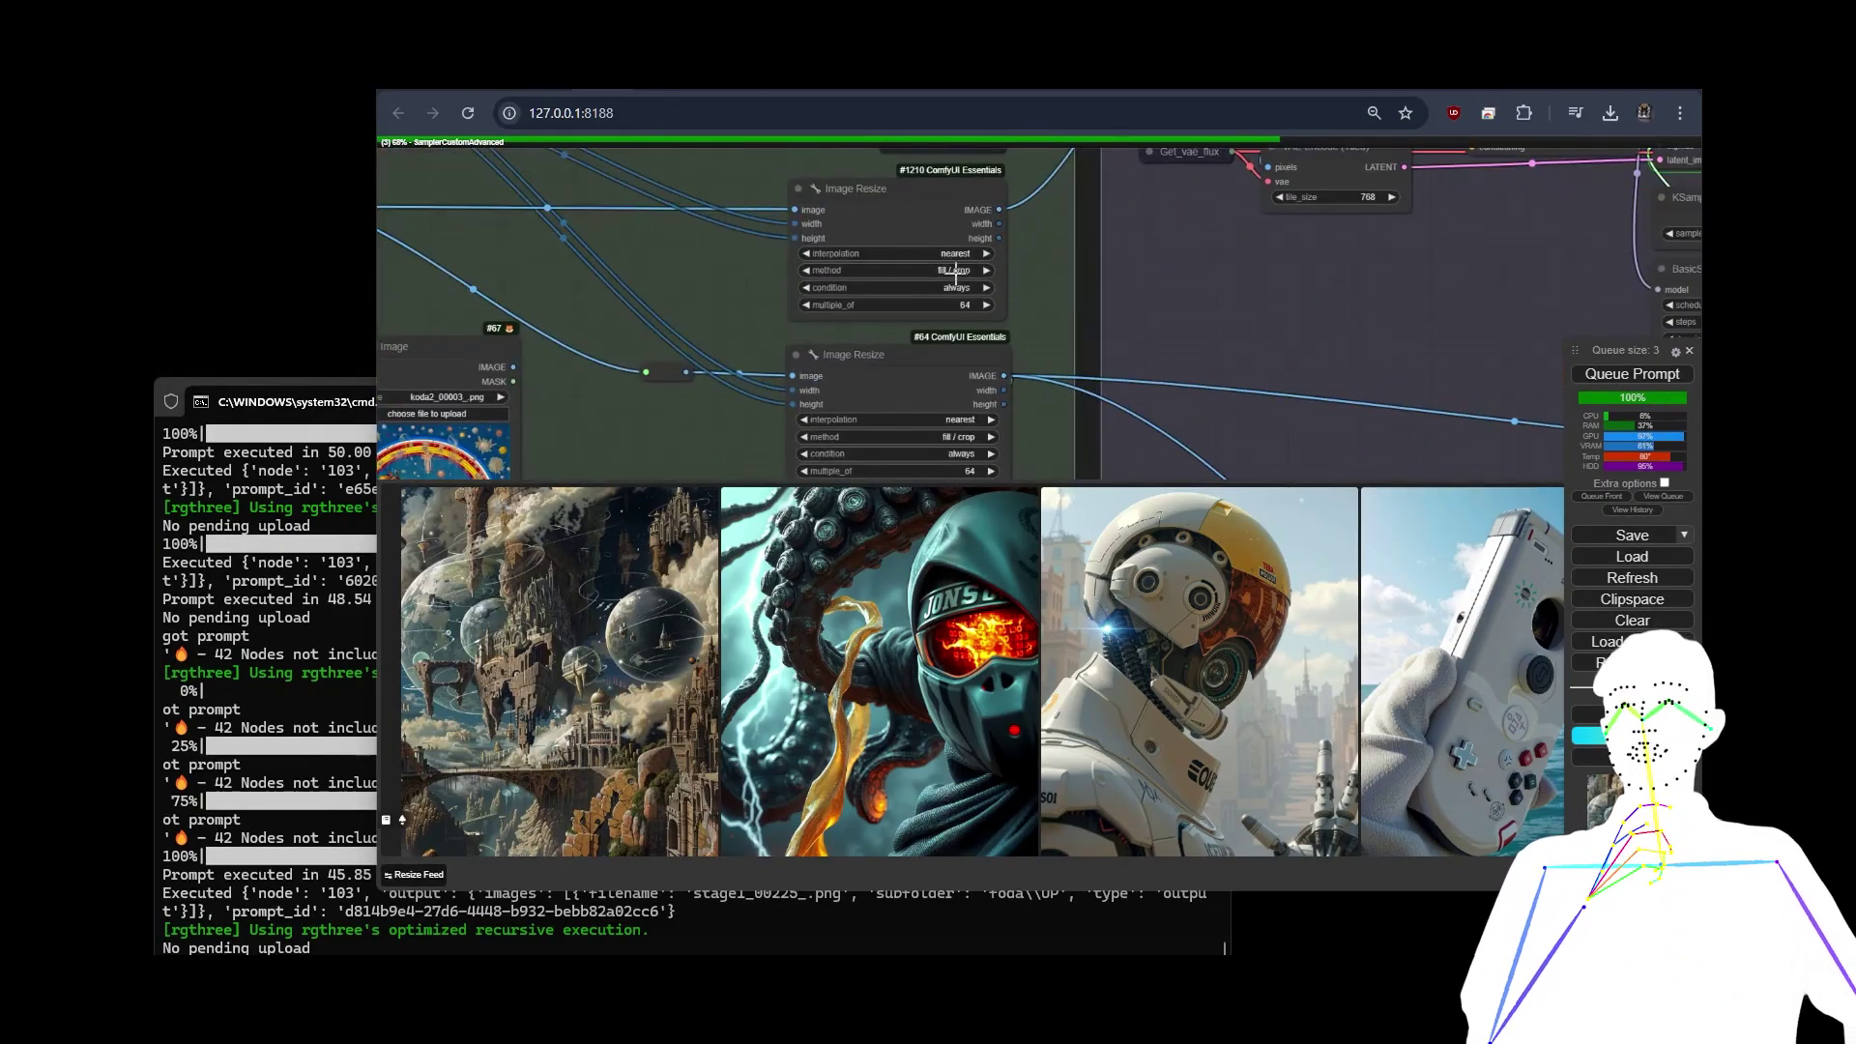
drag(710, 288, 798, 287)
scroll(812, 297, down, 5)
scroll(912, 288, up, 2)
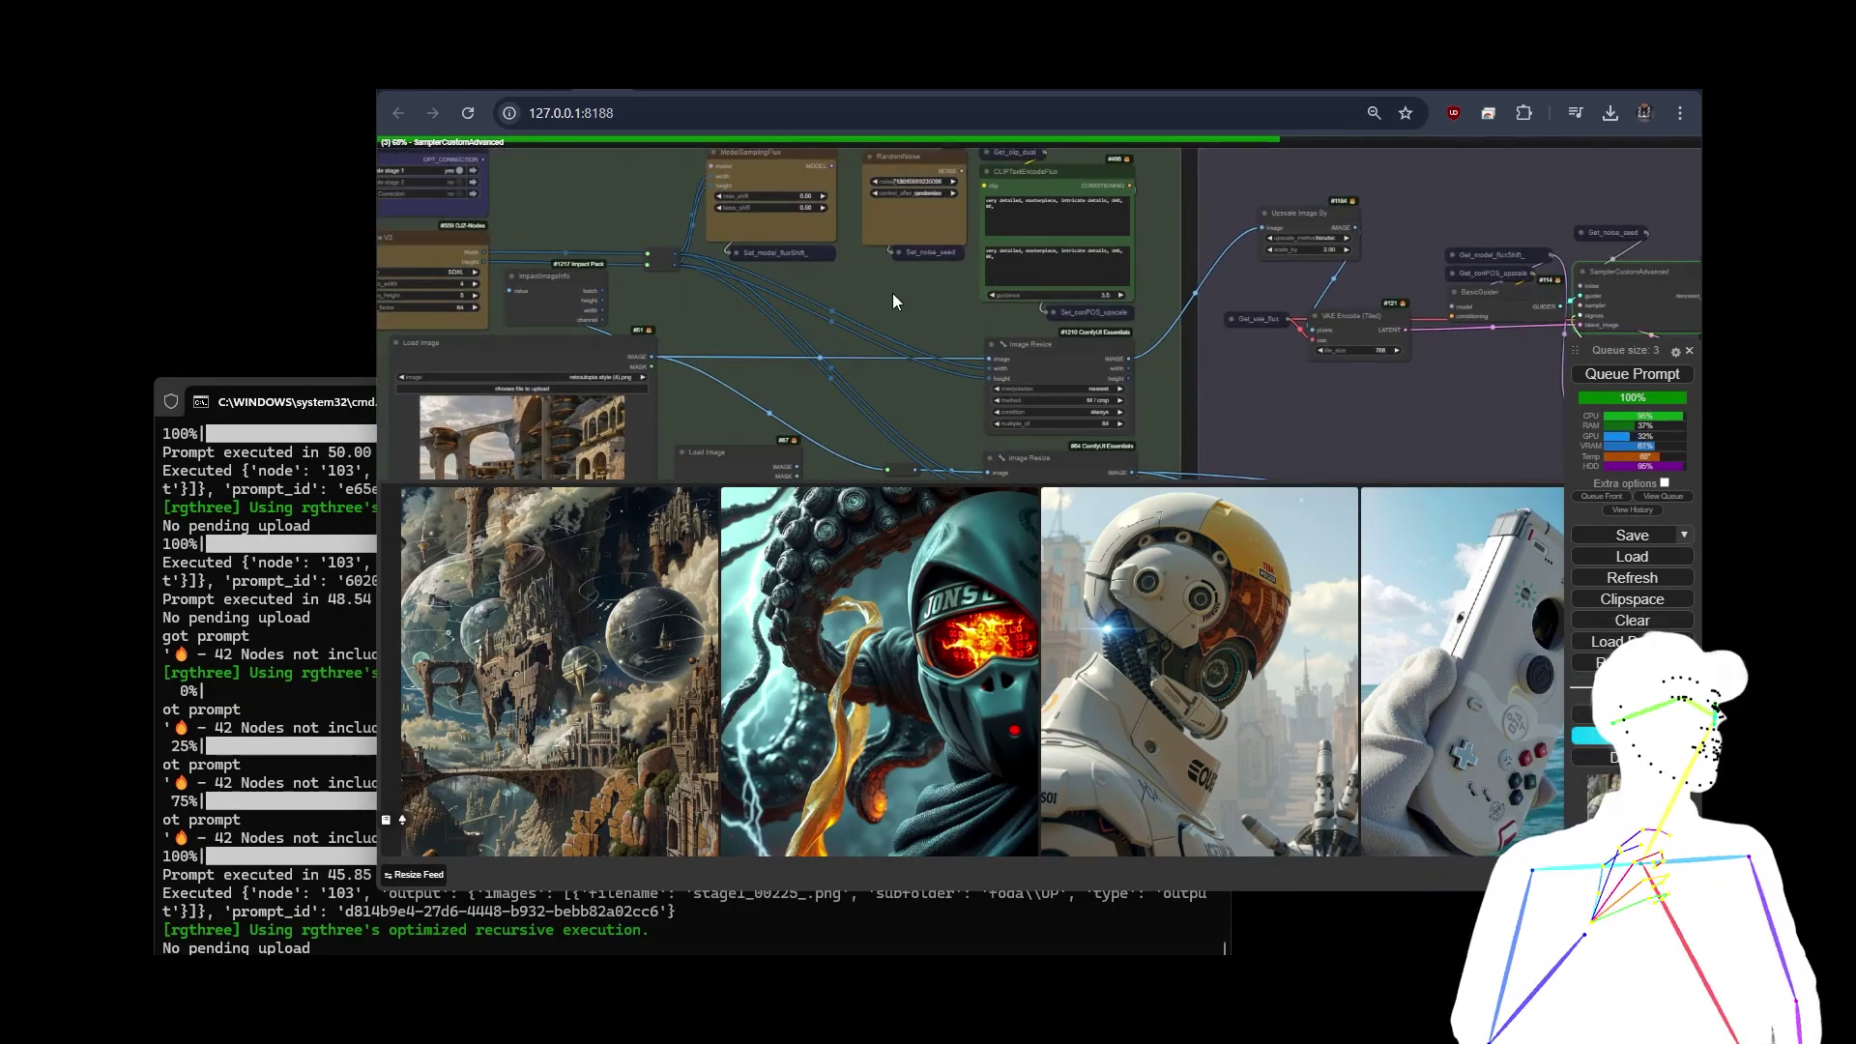
scroll(747, 339, down, 3)
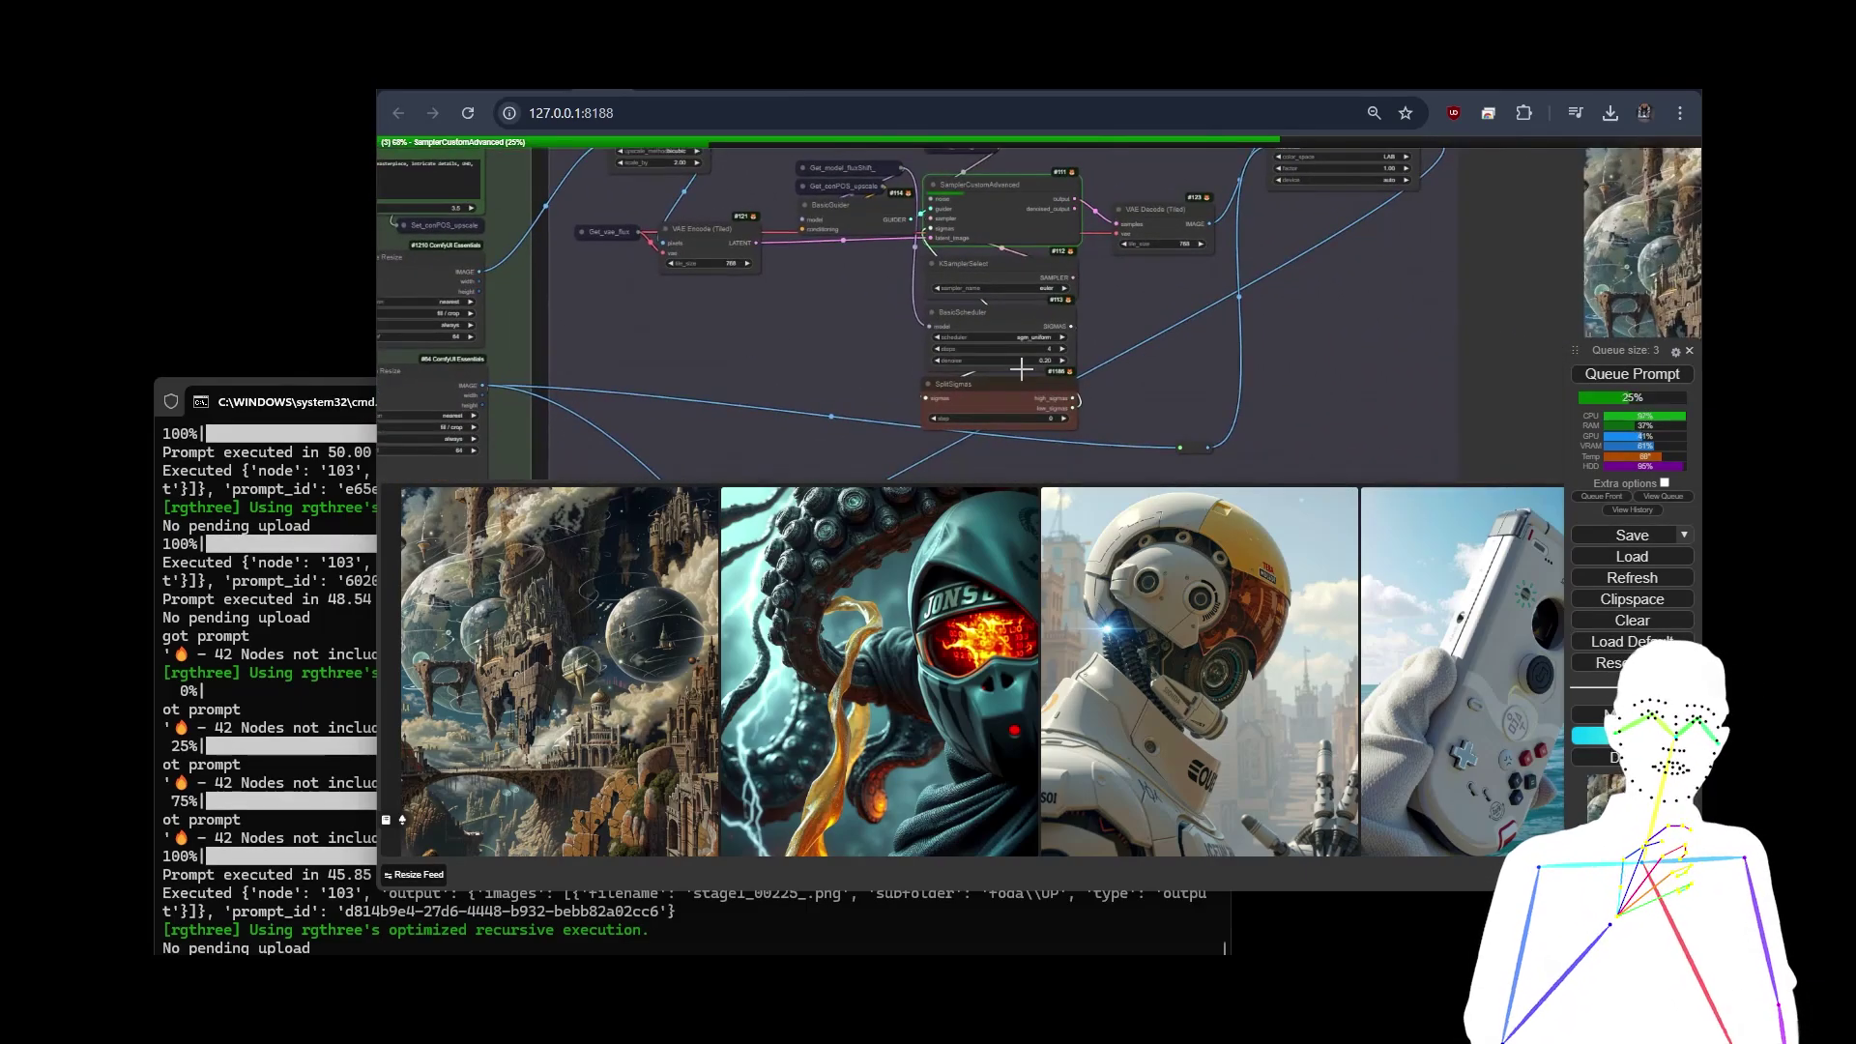
scroll(993, 355, up, 10)
scroll(992, 355, up, 3)
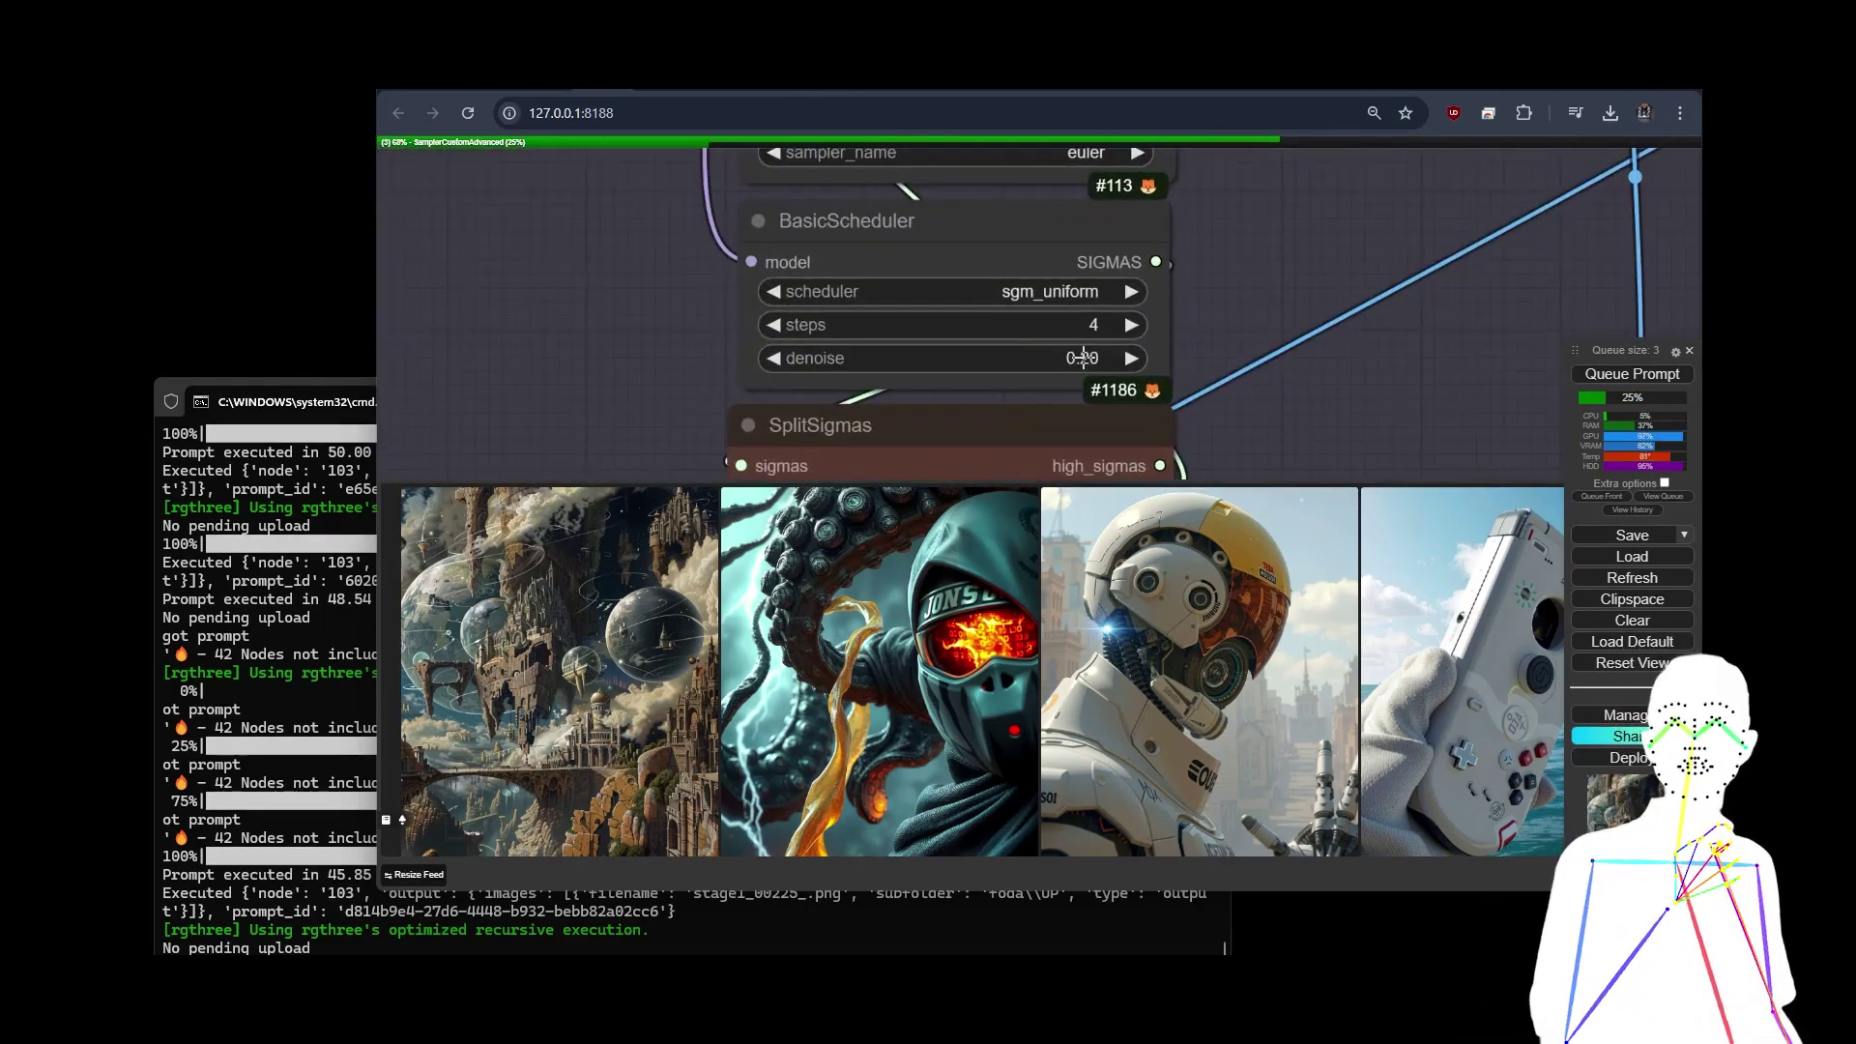
scroll(1290, 373, down, 8)
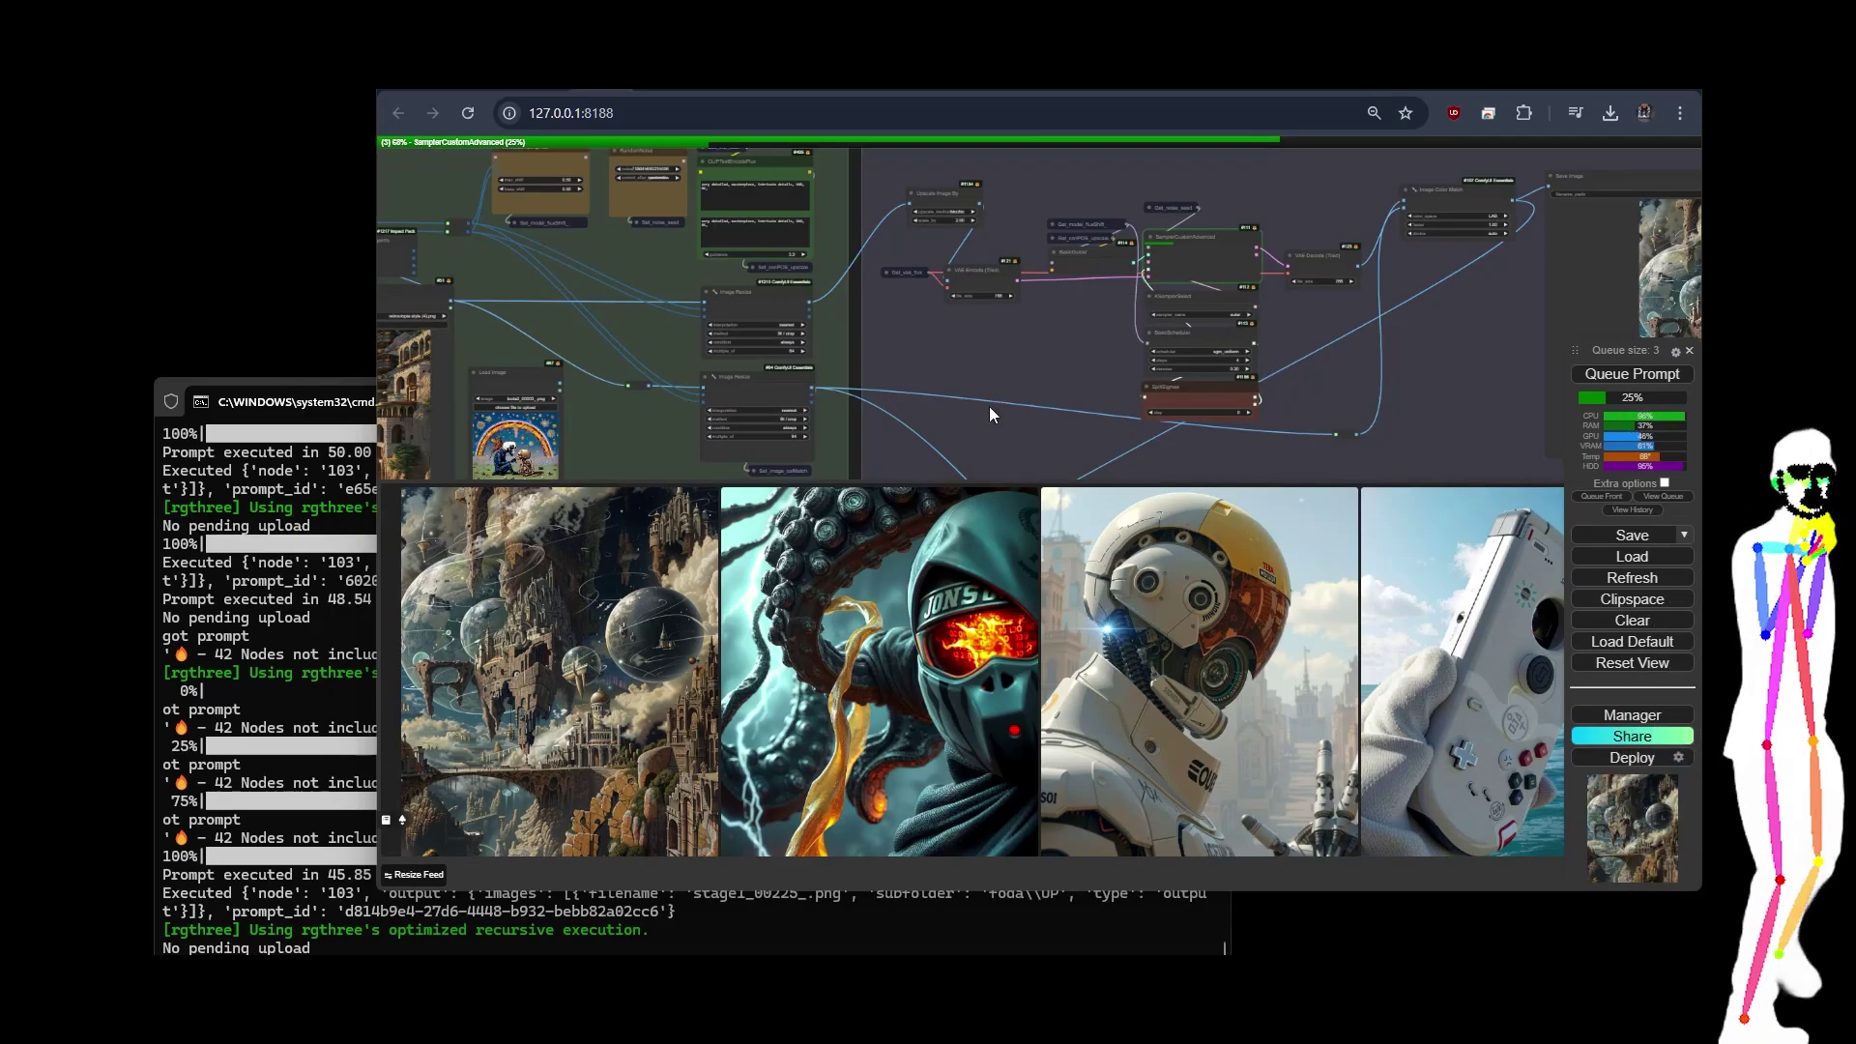
scroll(1228, 329, up, 7)
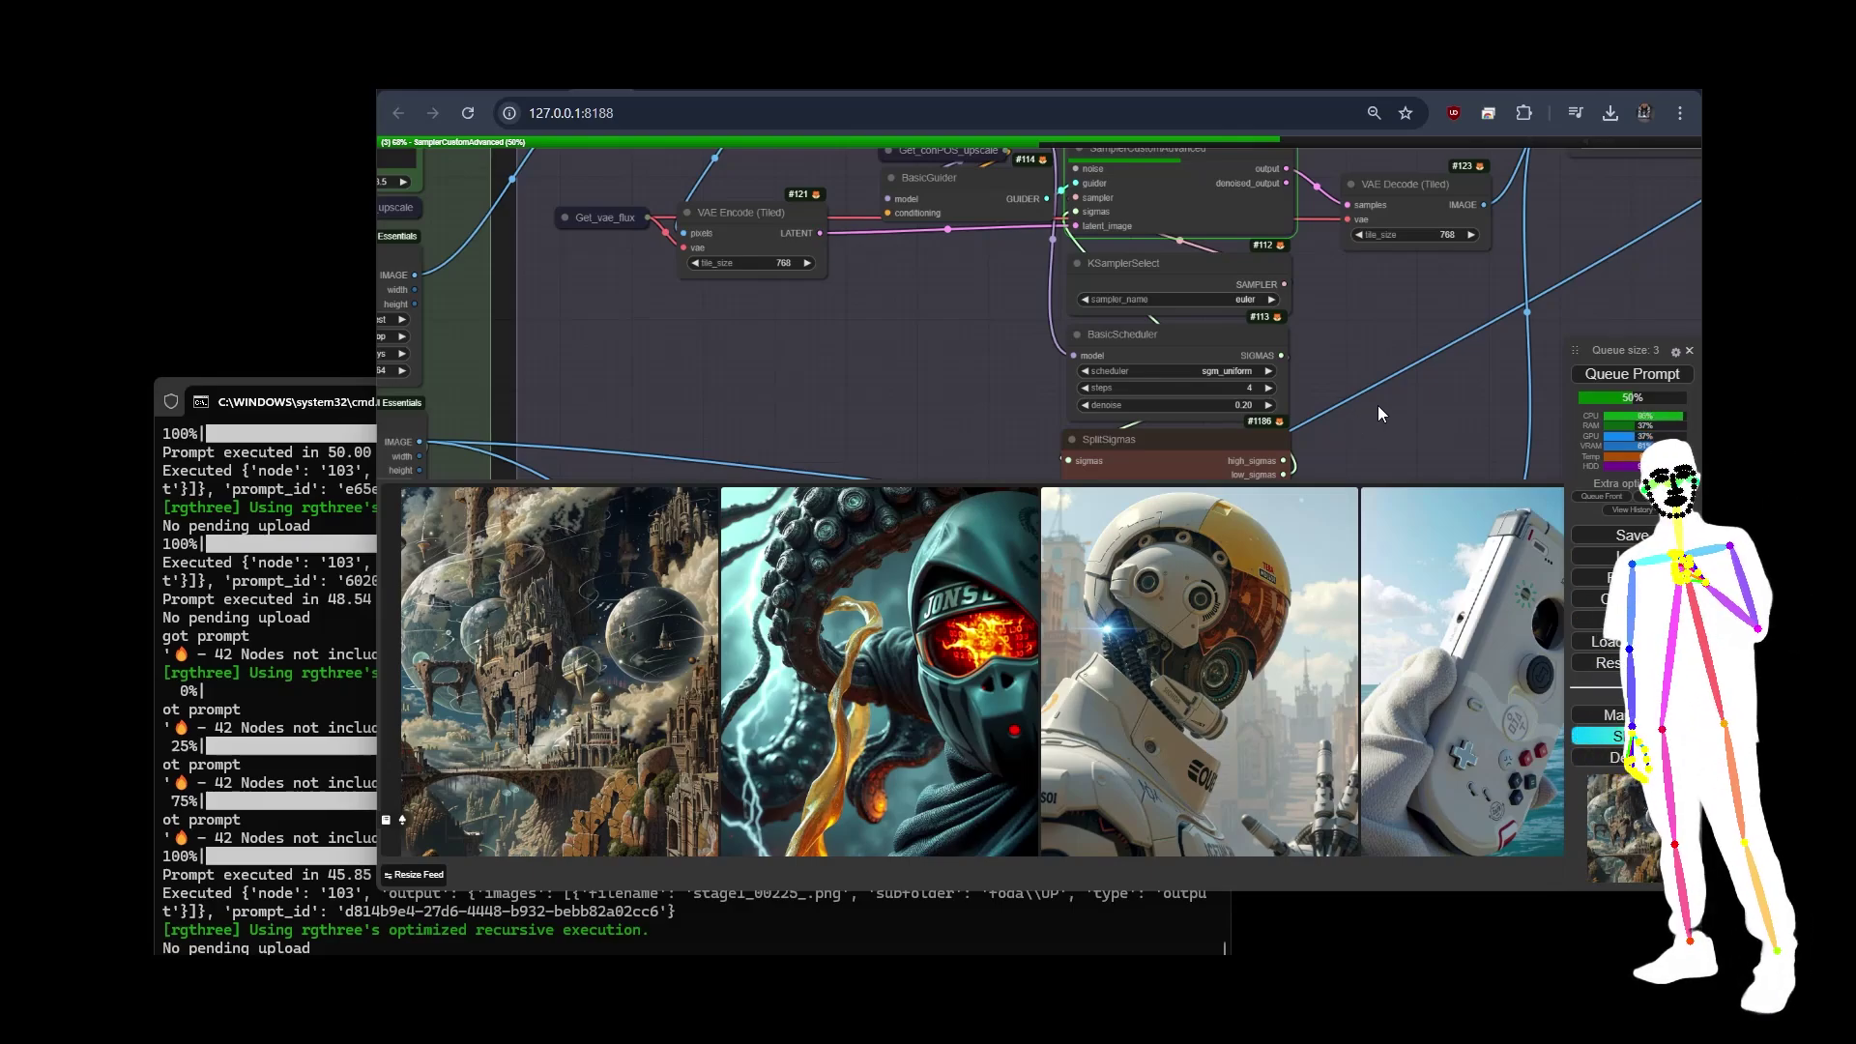
- Zoom in on the ModelSamplingFlux node to inspect its shift values
scroll(1411, 410, down, 2)
scroll(1419, 414, down, 3)
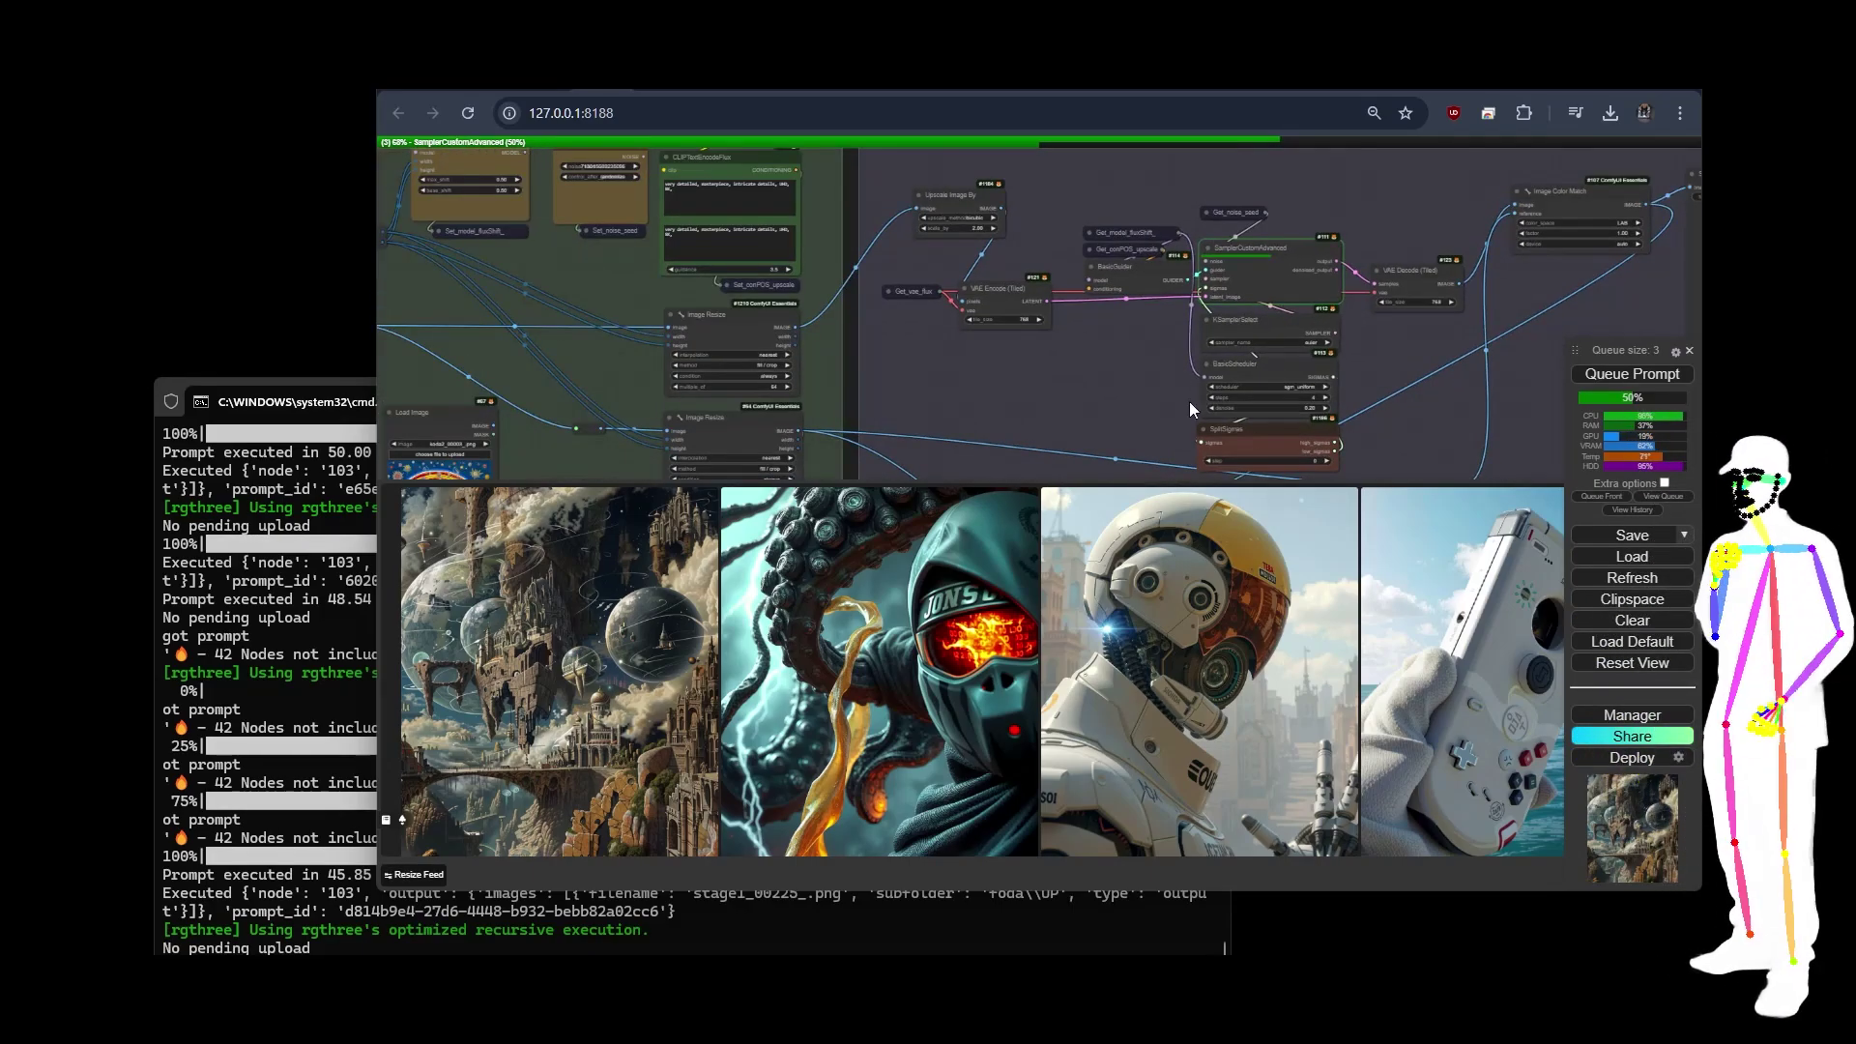
scroll(1396, 375, down, 3)
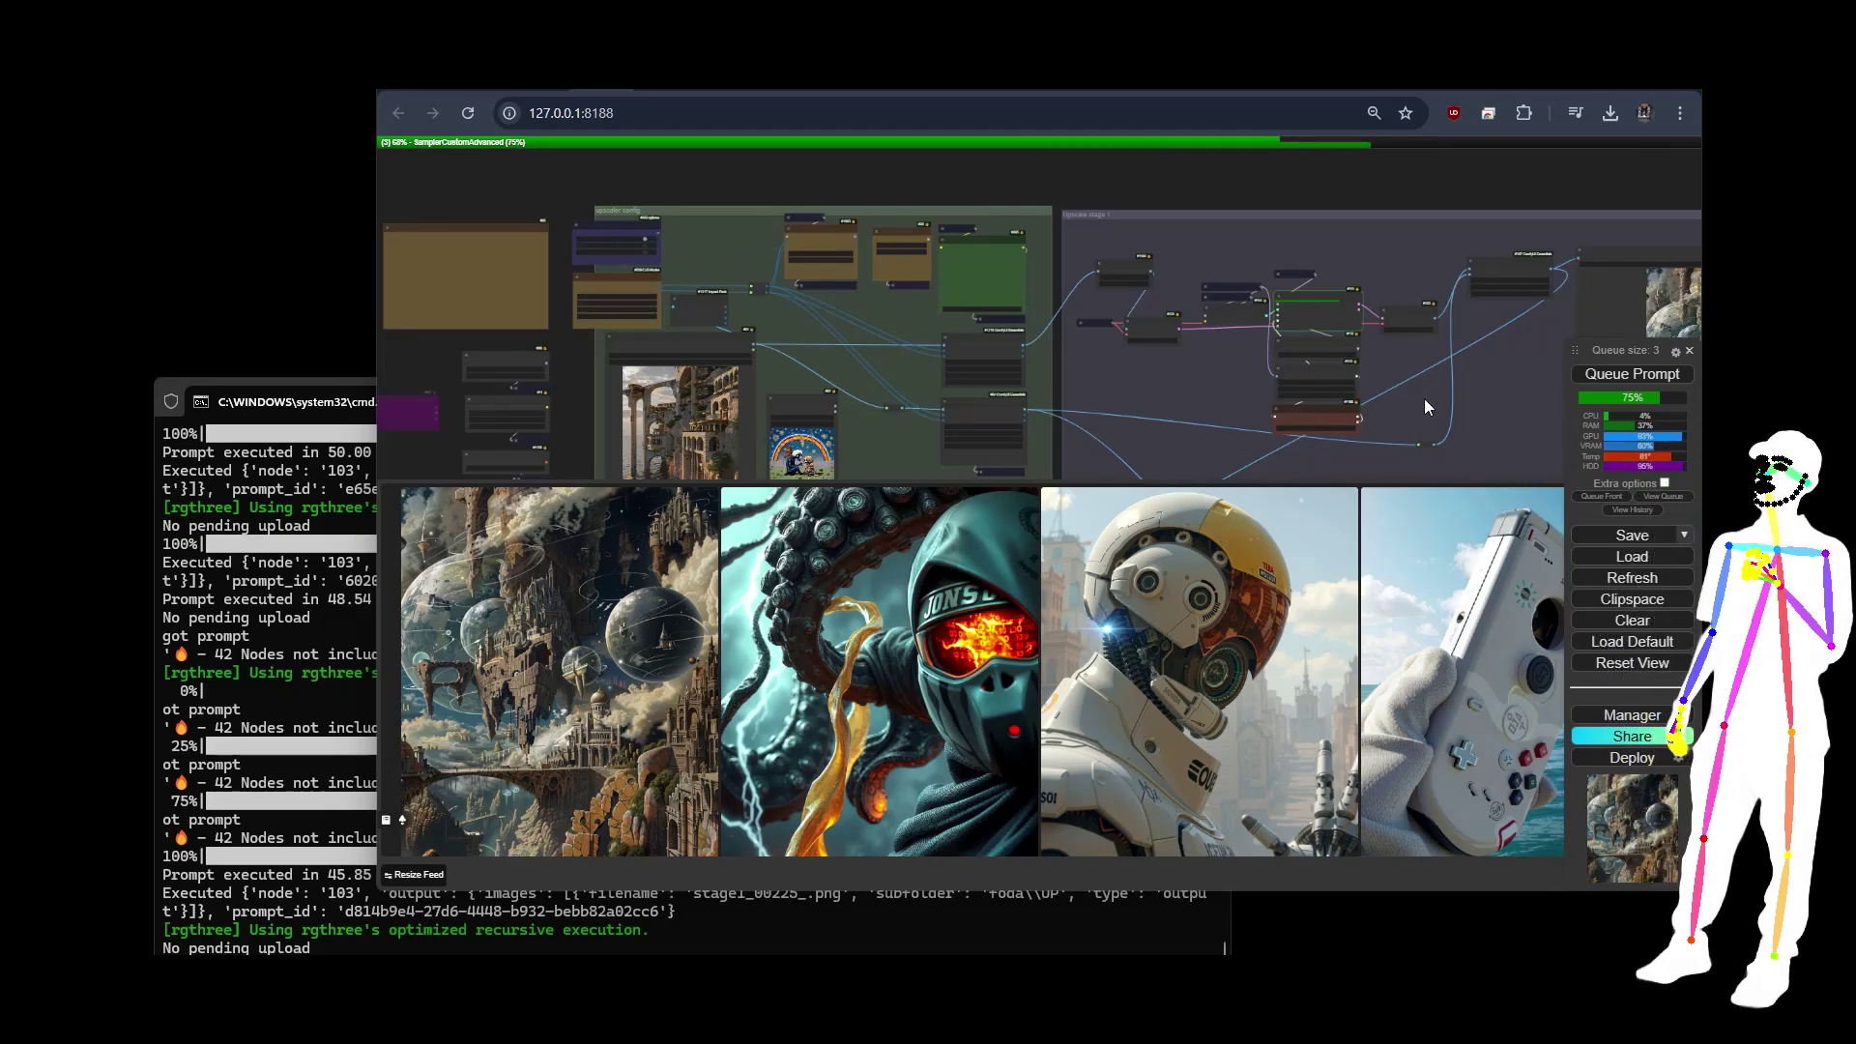
scroll(1424, 398, up, 6)
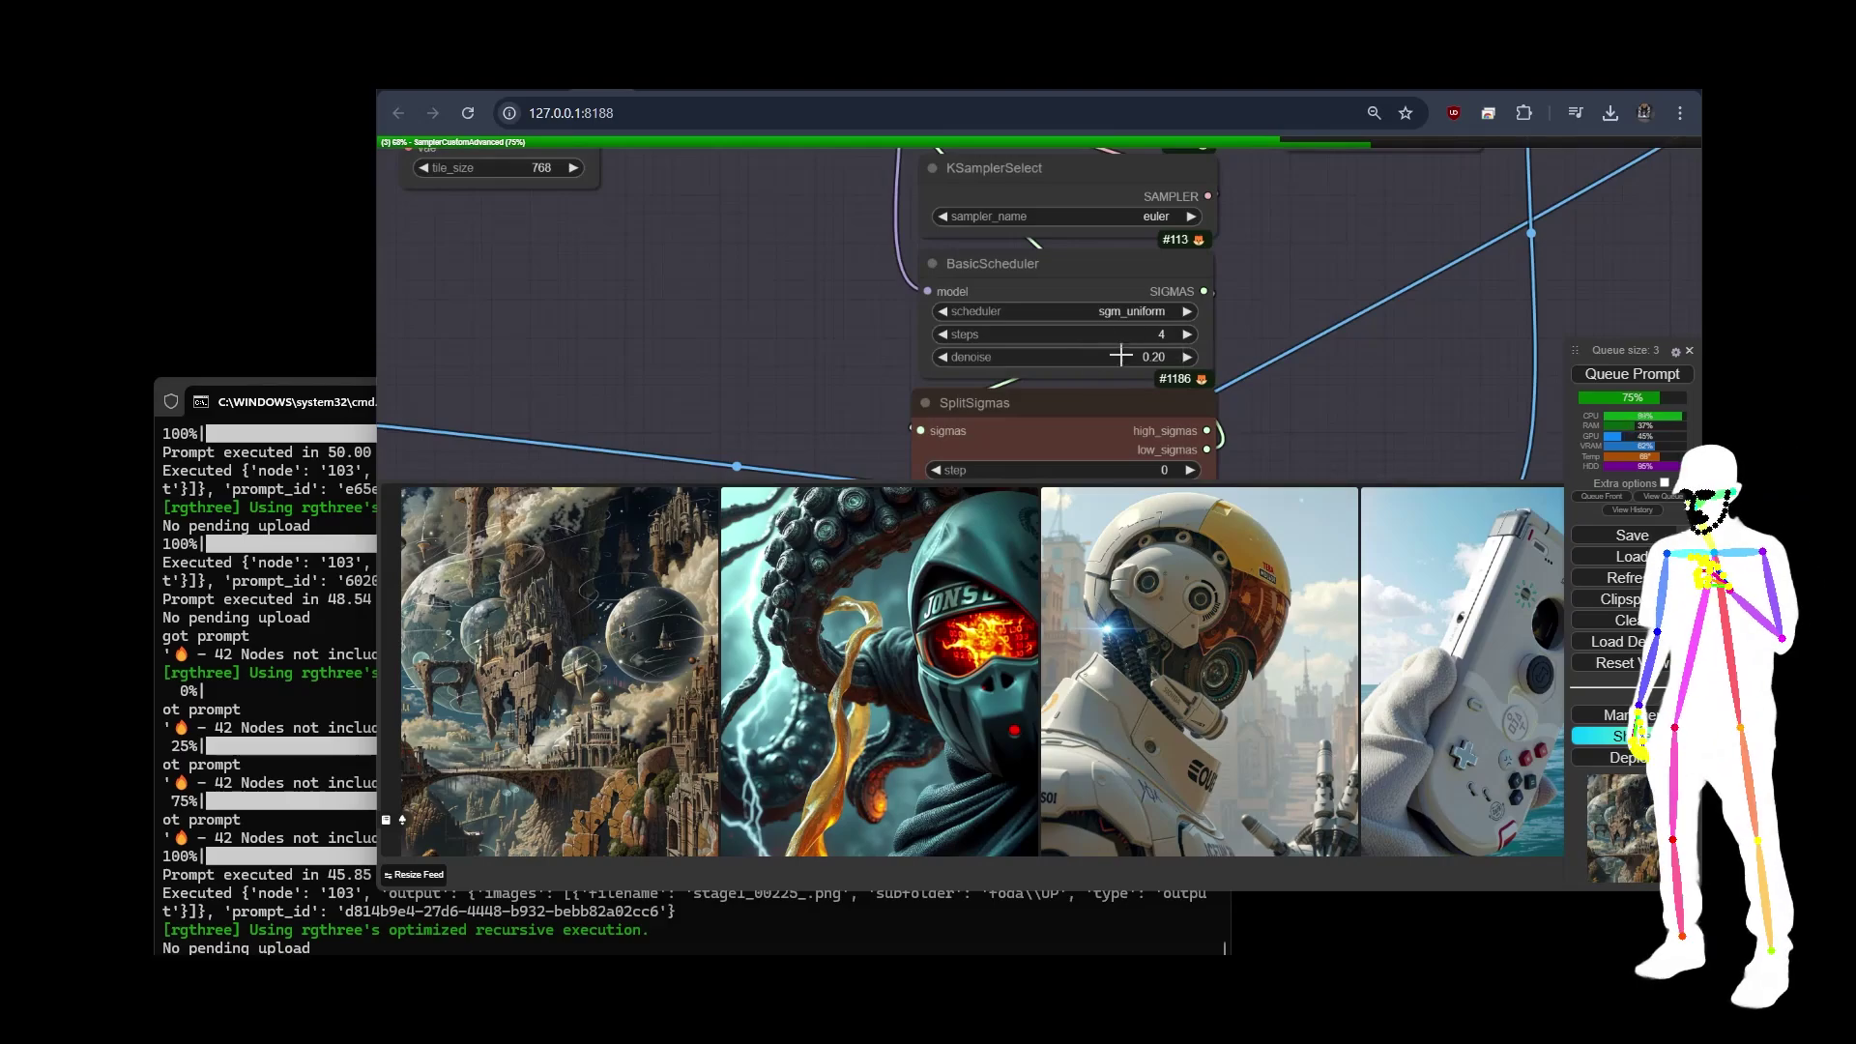
scroll(1365, 386, down, 5)
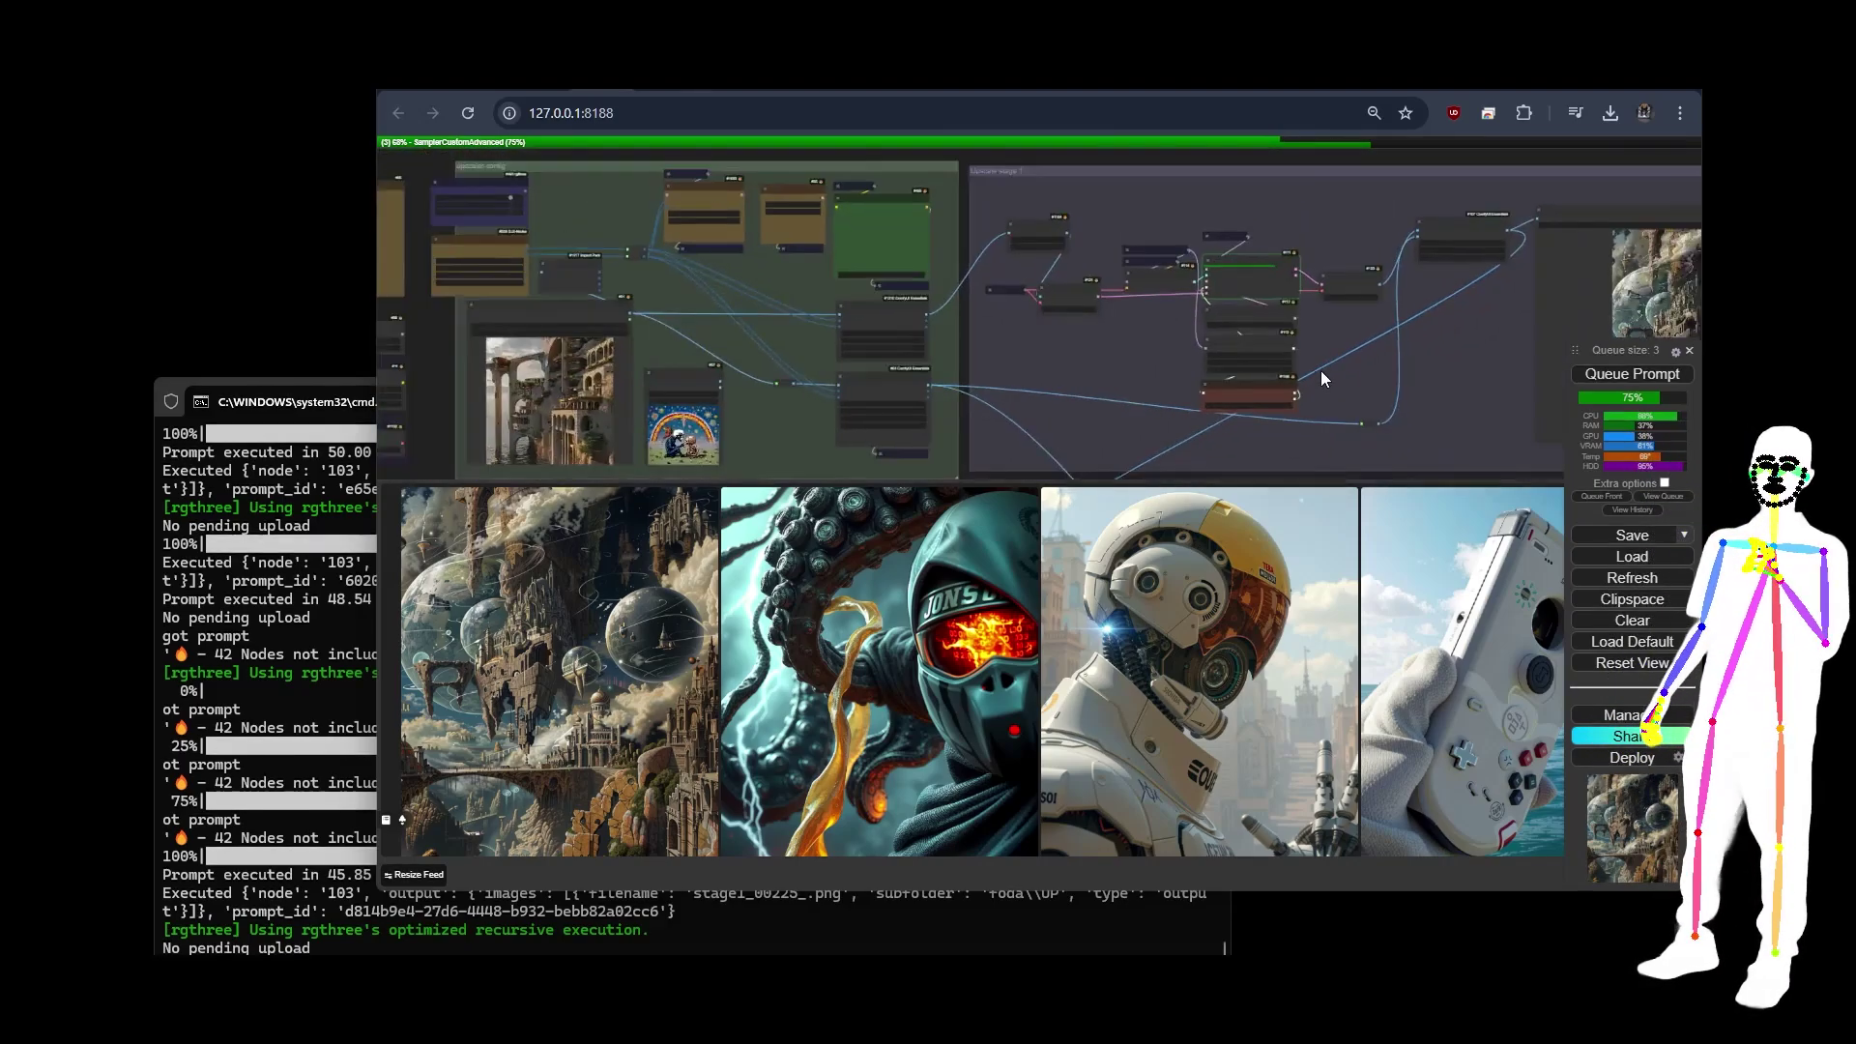
scroll(891, 278, up, 5)
scroll(892, 278, up, 2)
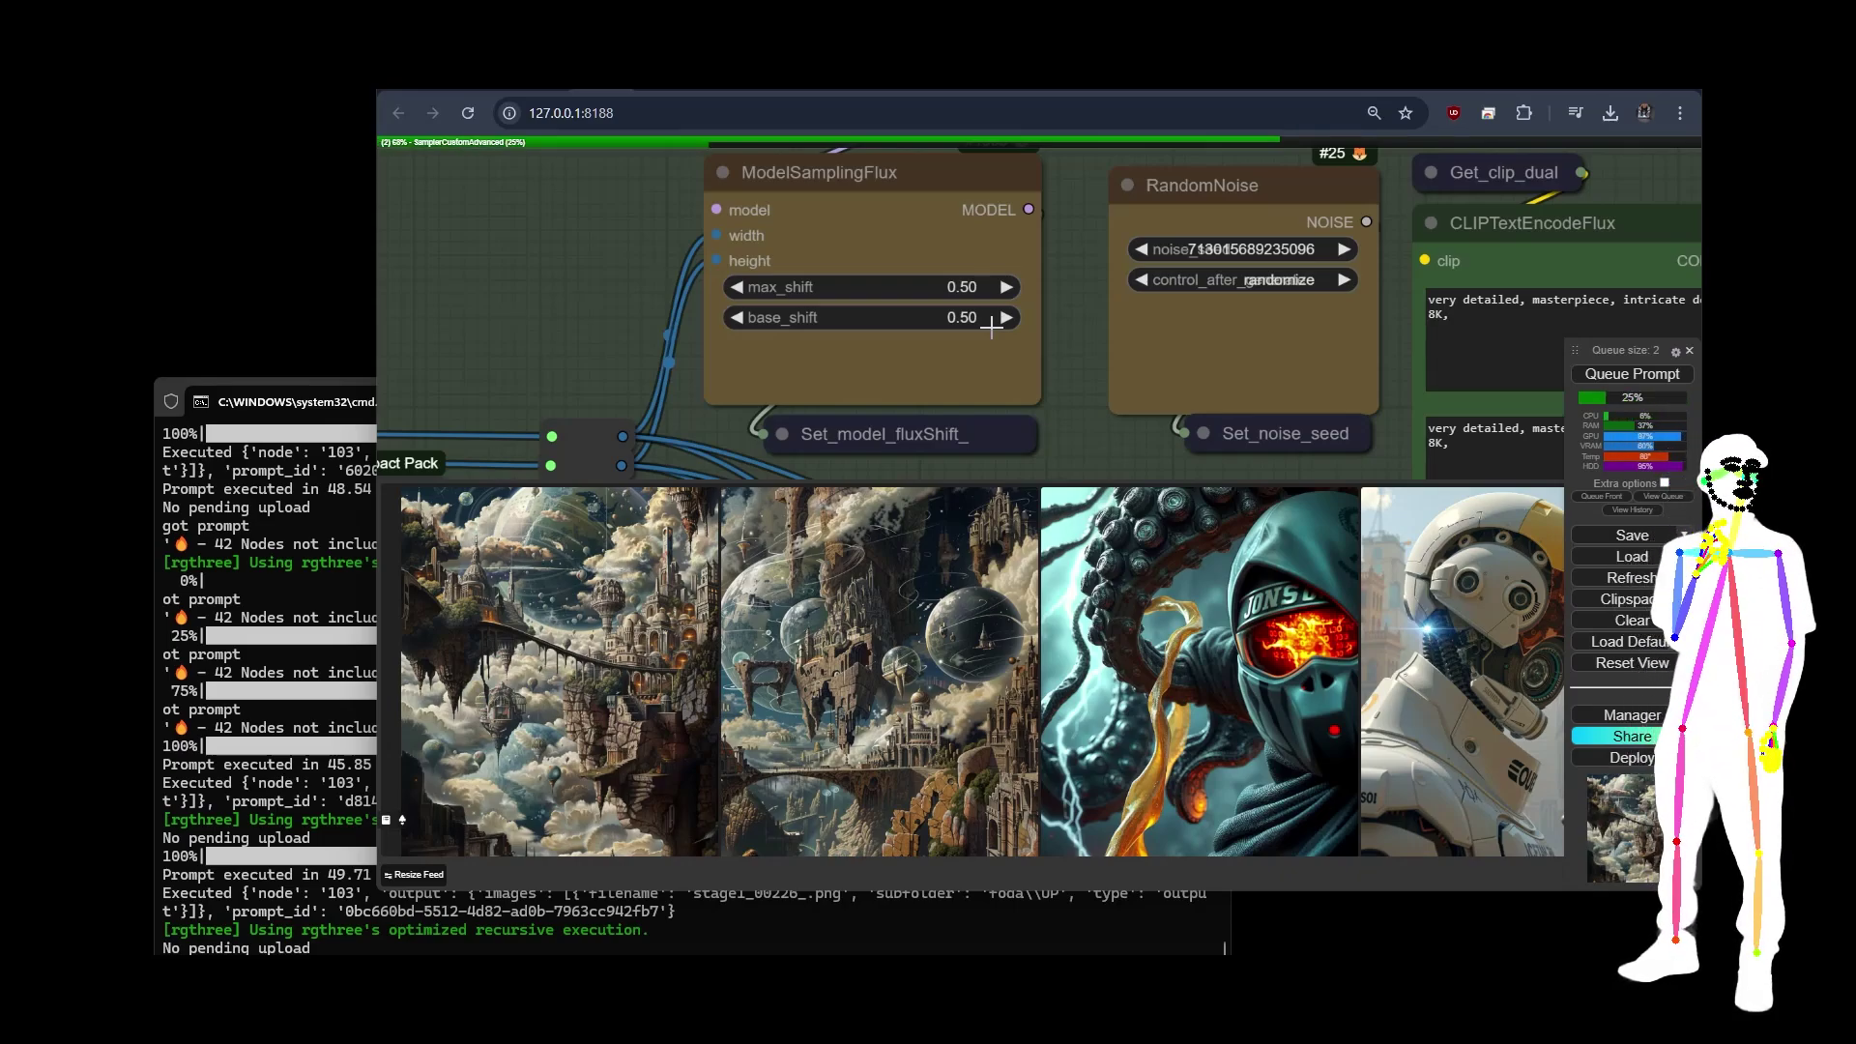
- Bring CLIPTextEncodeFlux fully into view, click its upper prompt, then select ModelSamplingFlux
drag(1076, 452, 846, 391)
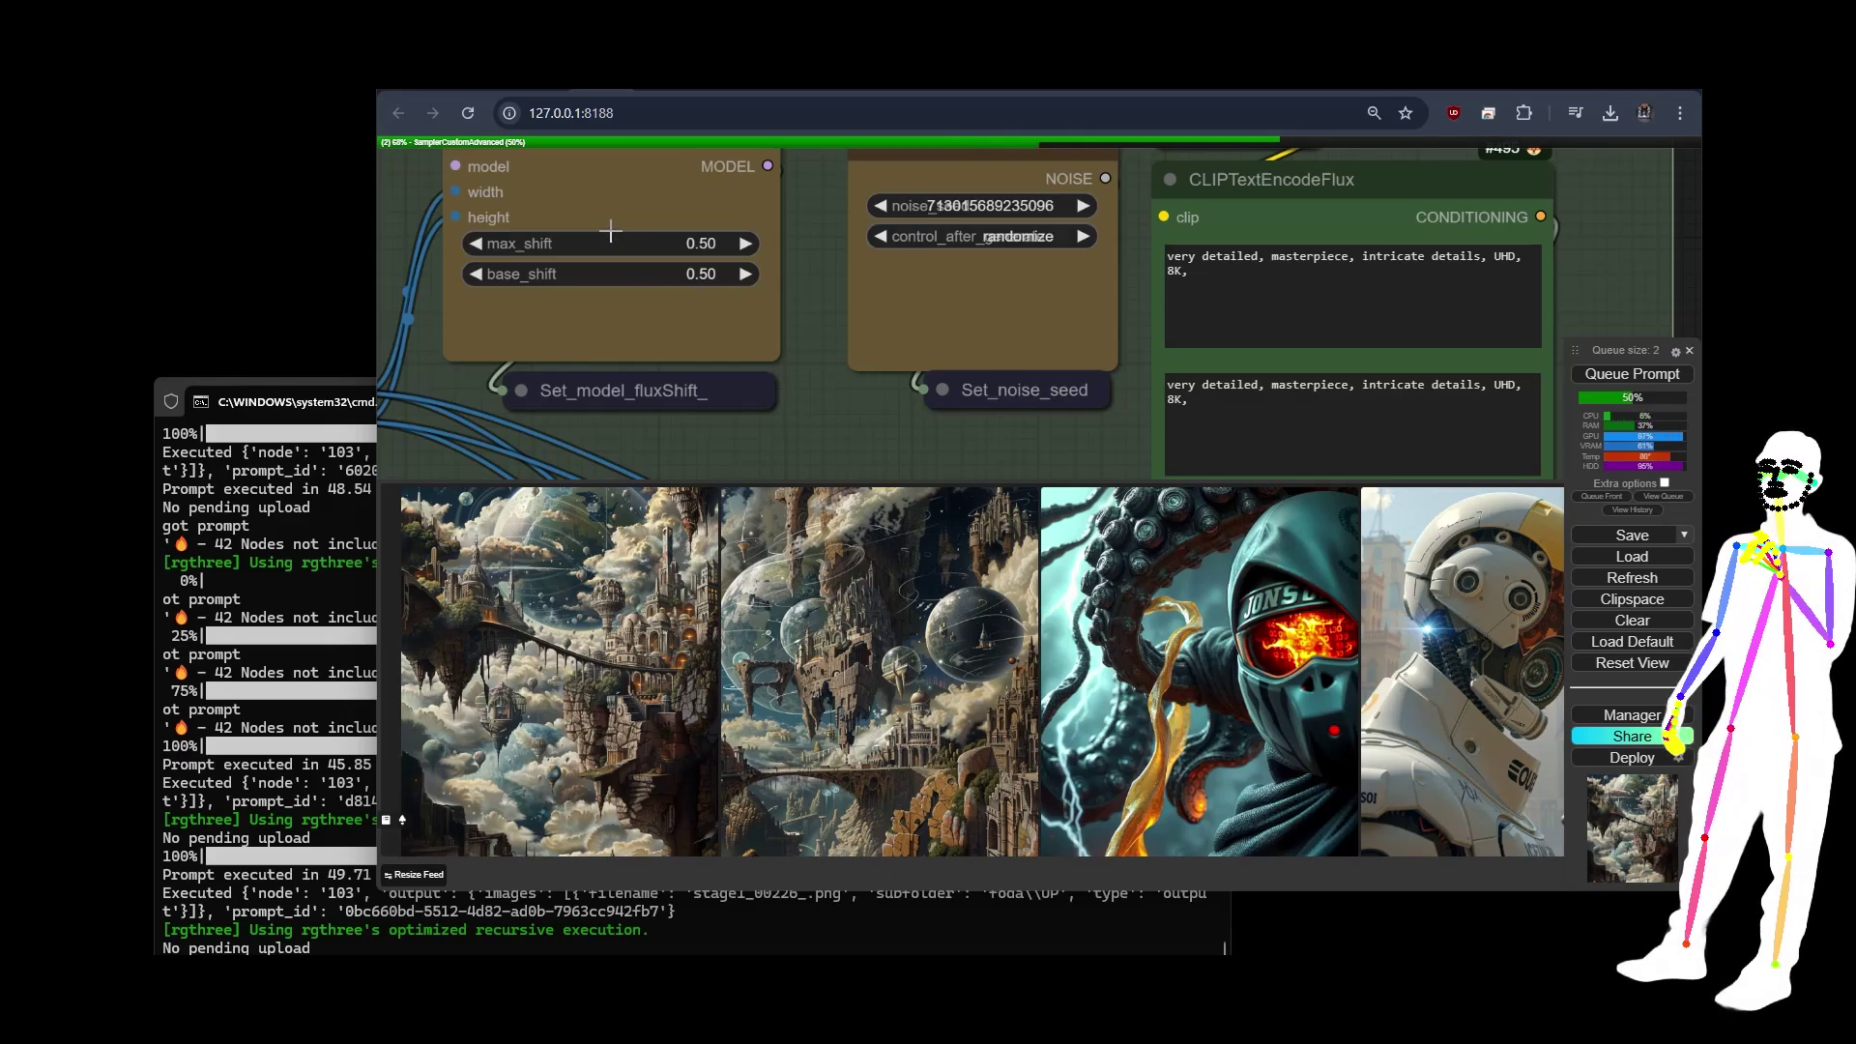
click(1311, 309)
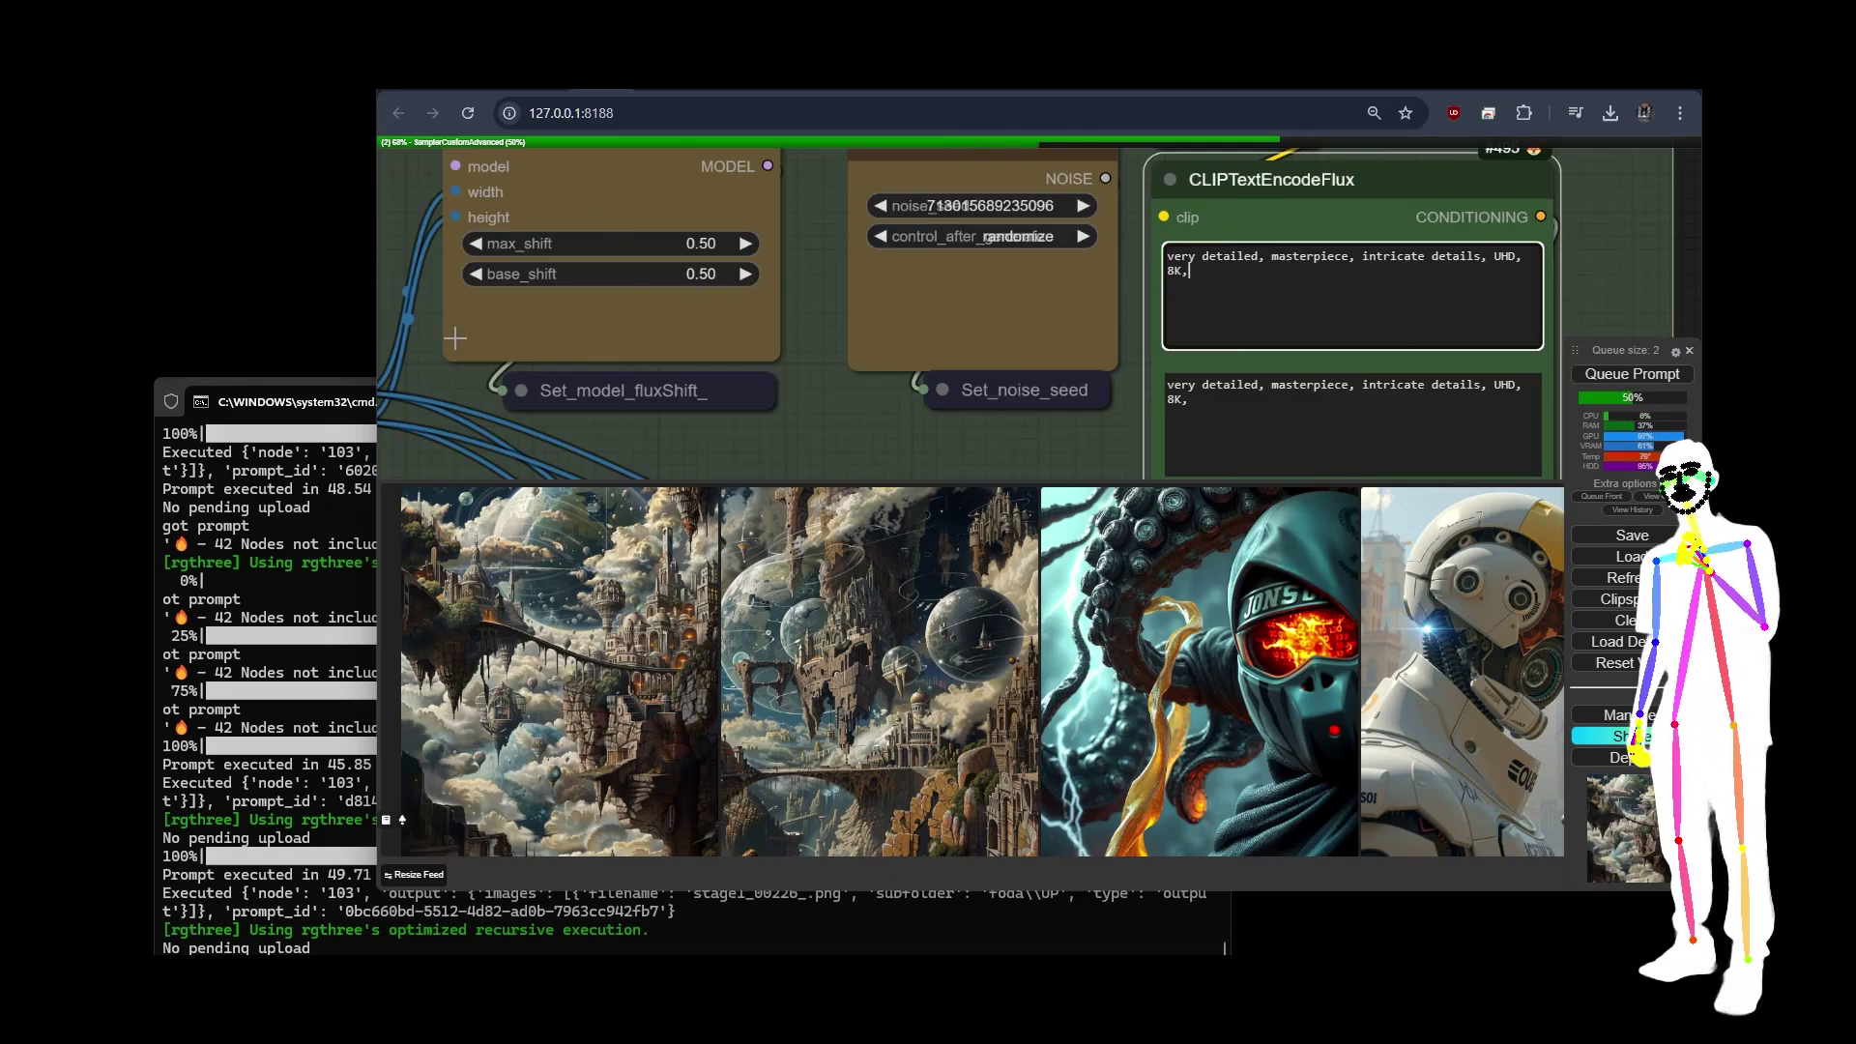
click(560, 317)
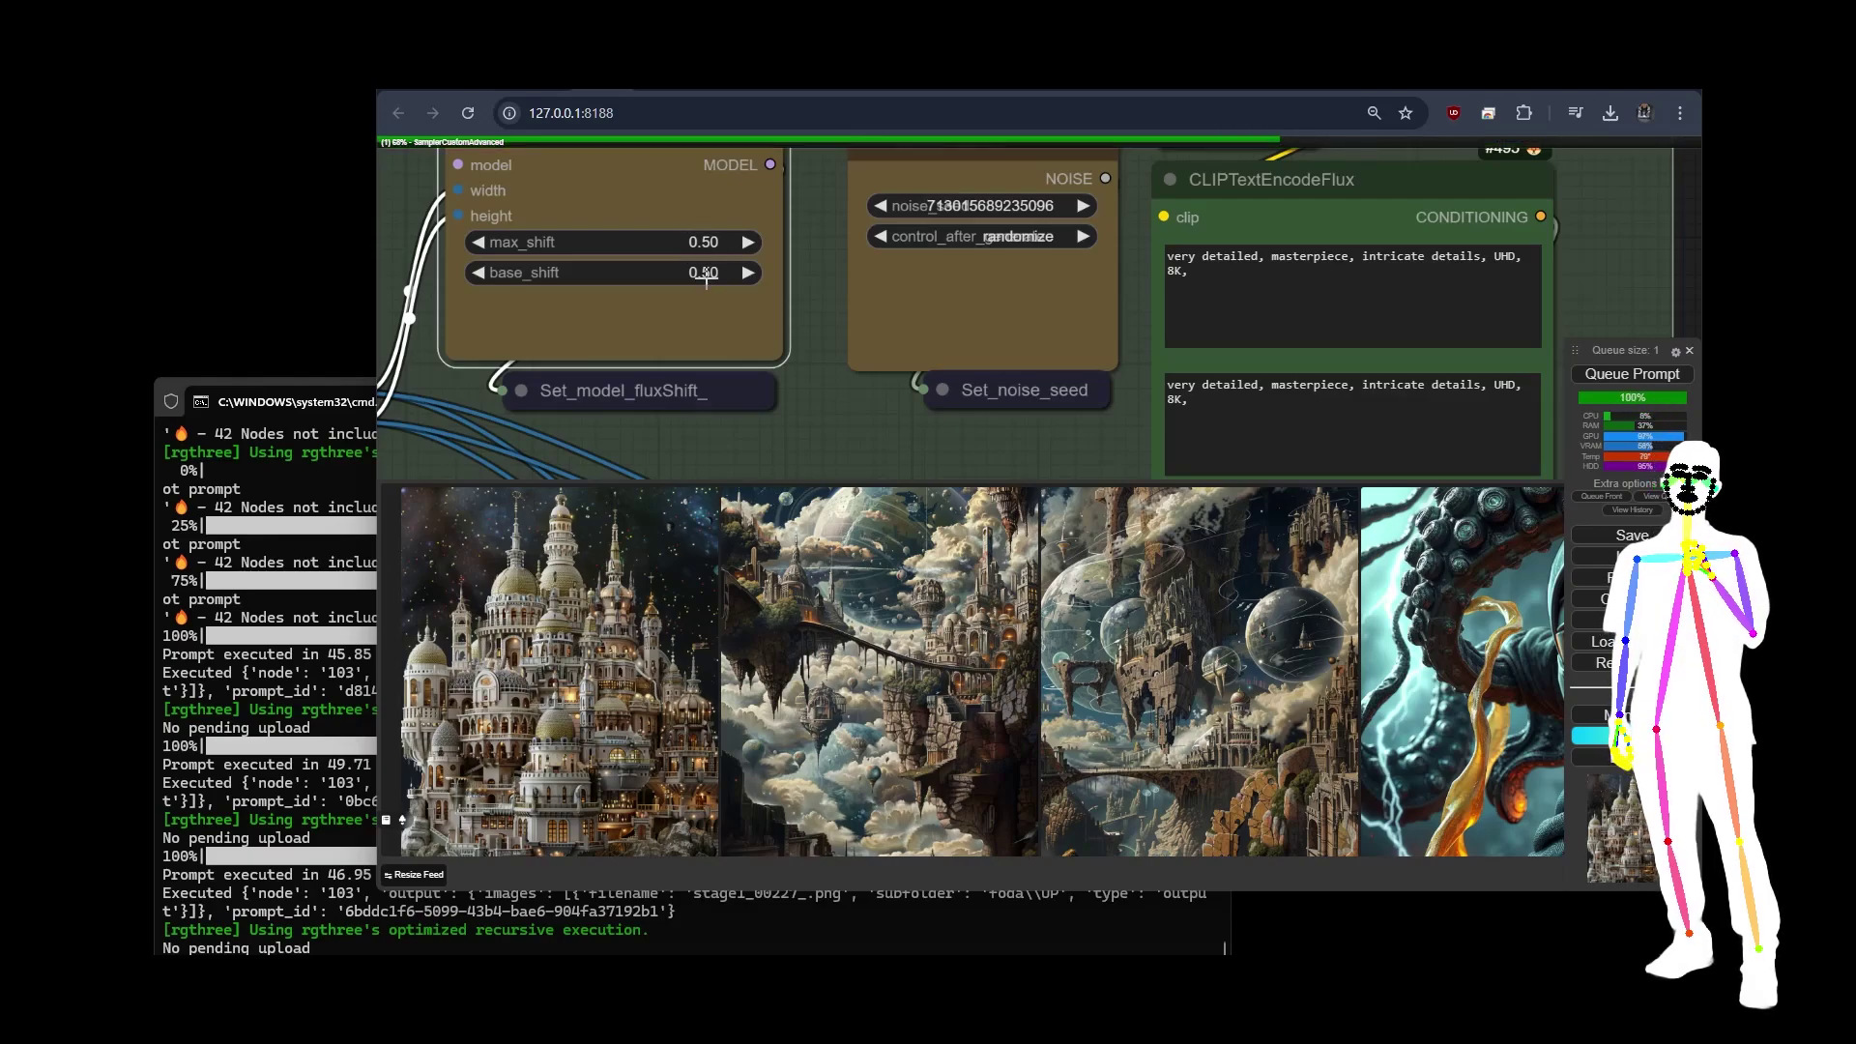
- Try base_shift 0.49 and 0, then settle on max_shift 1.00 and base_shift 1.00
click(706, 275)
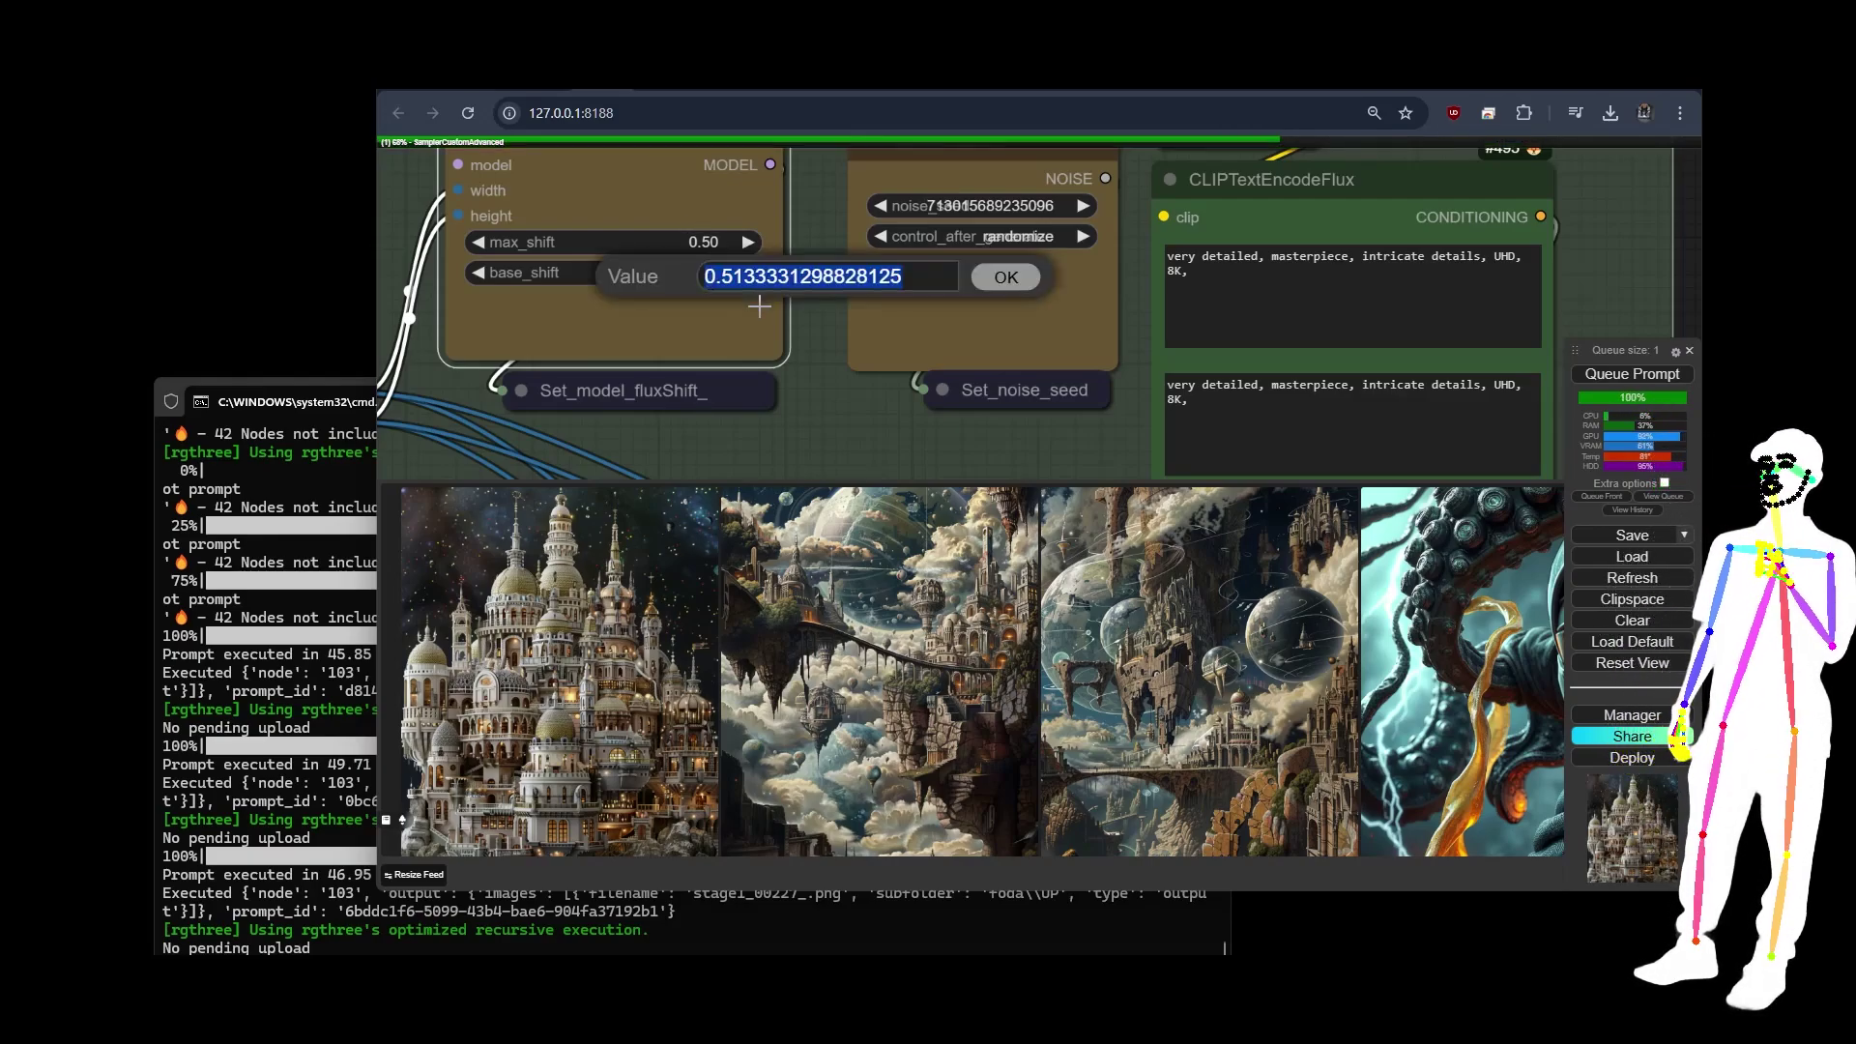
text(0.49)
key(Return)
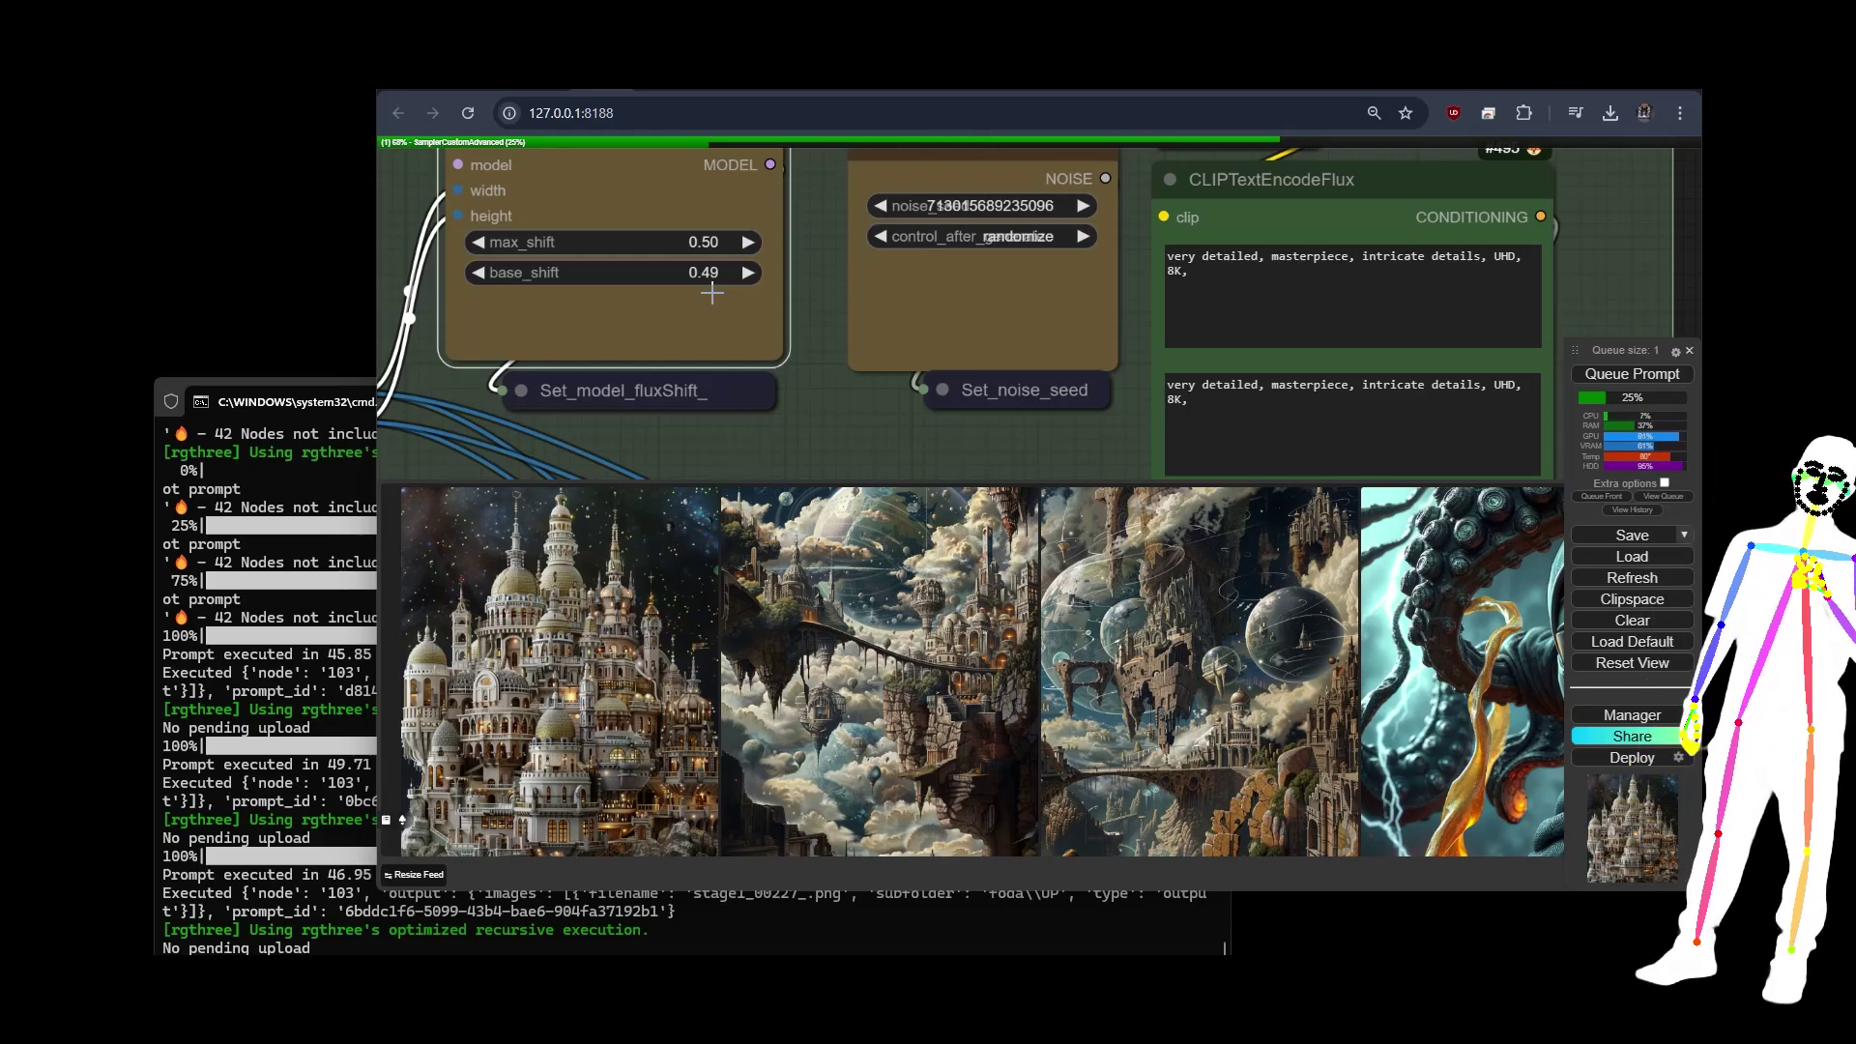
click(713, 271)
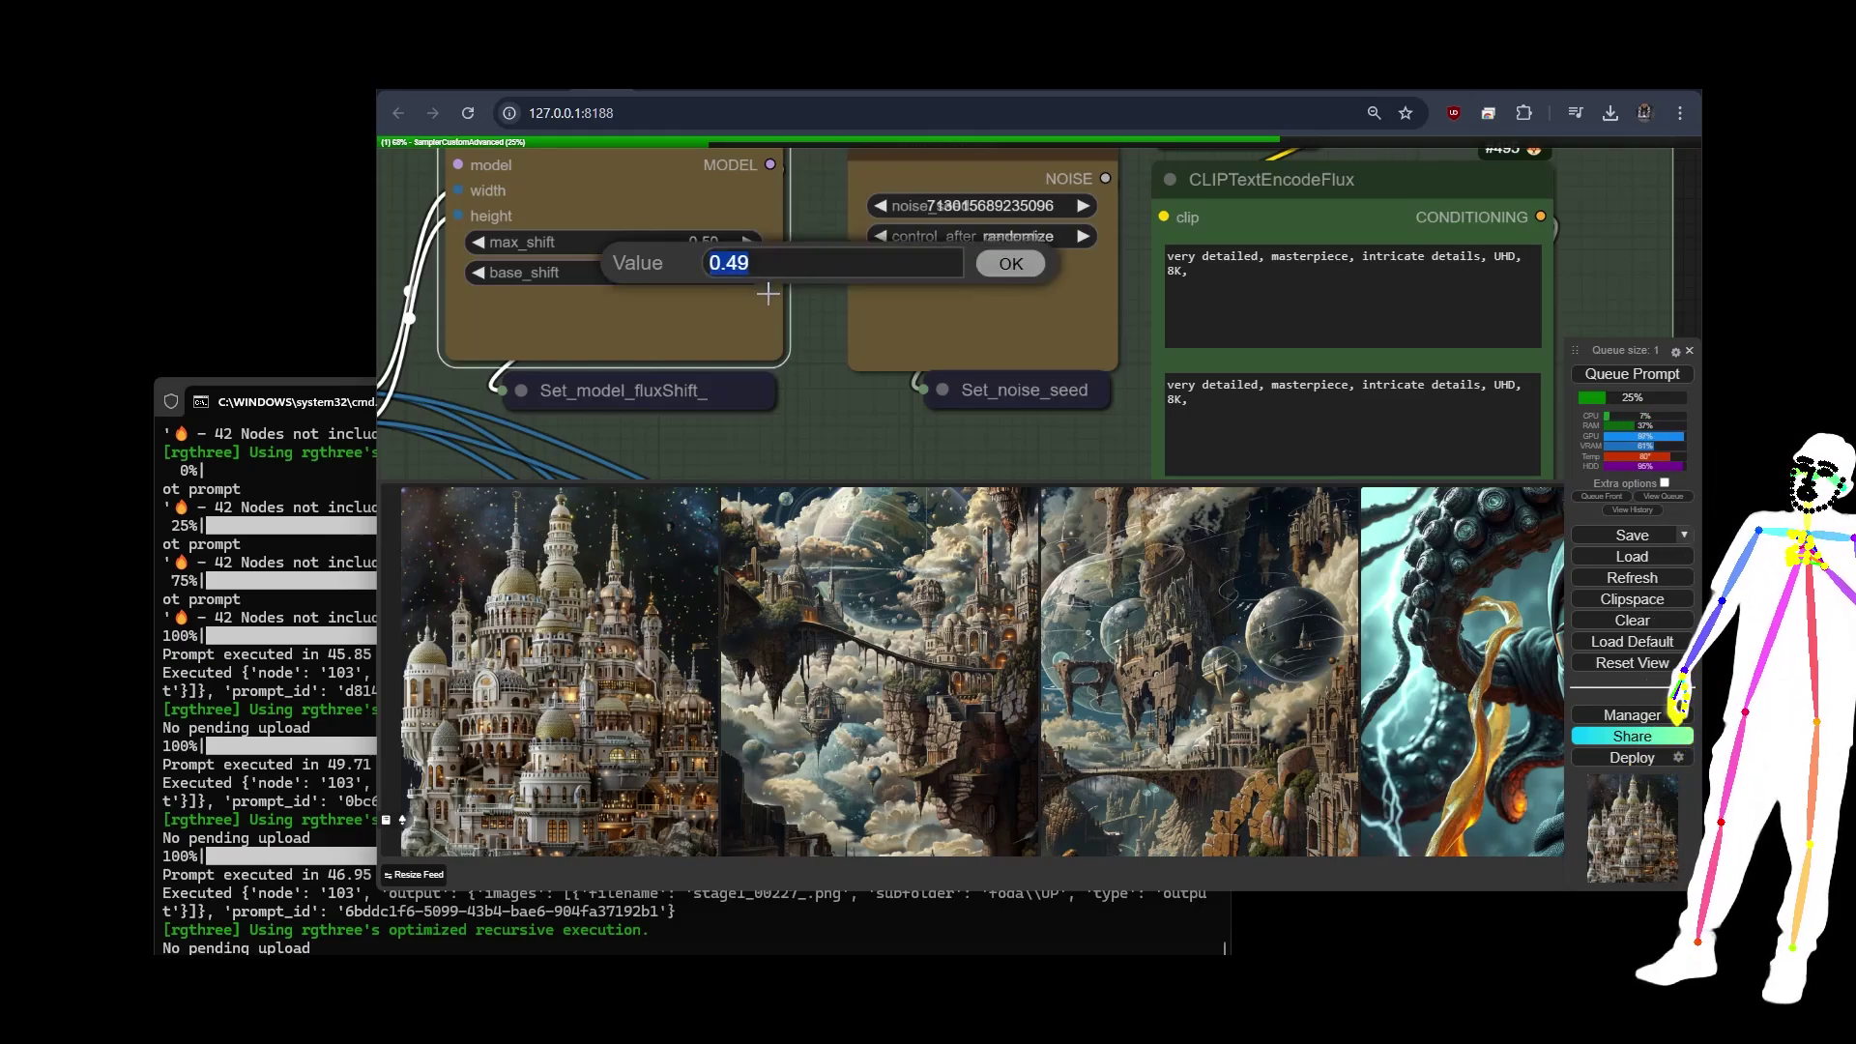
text(0)
key(Return)
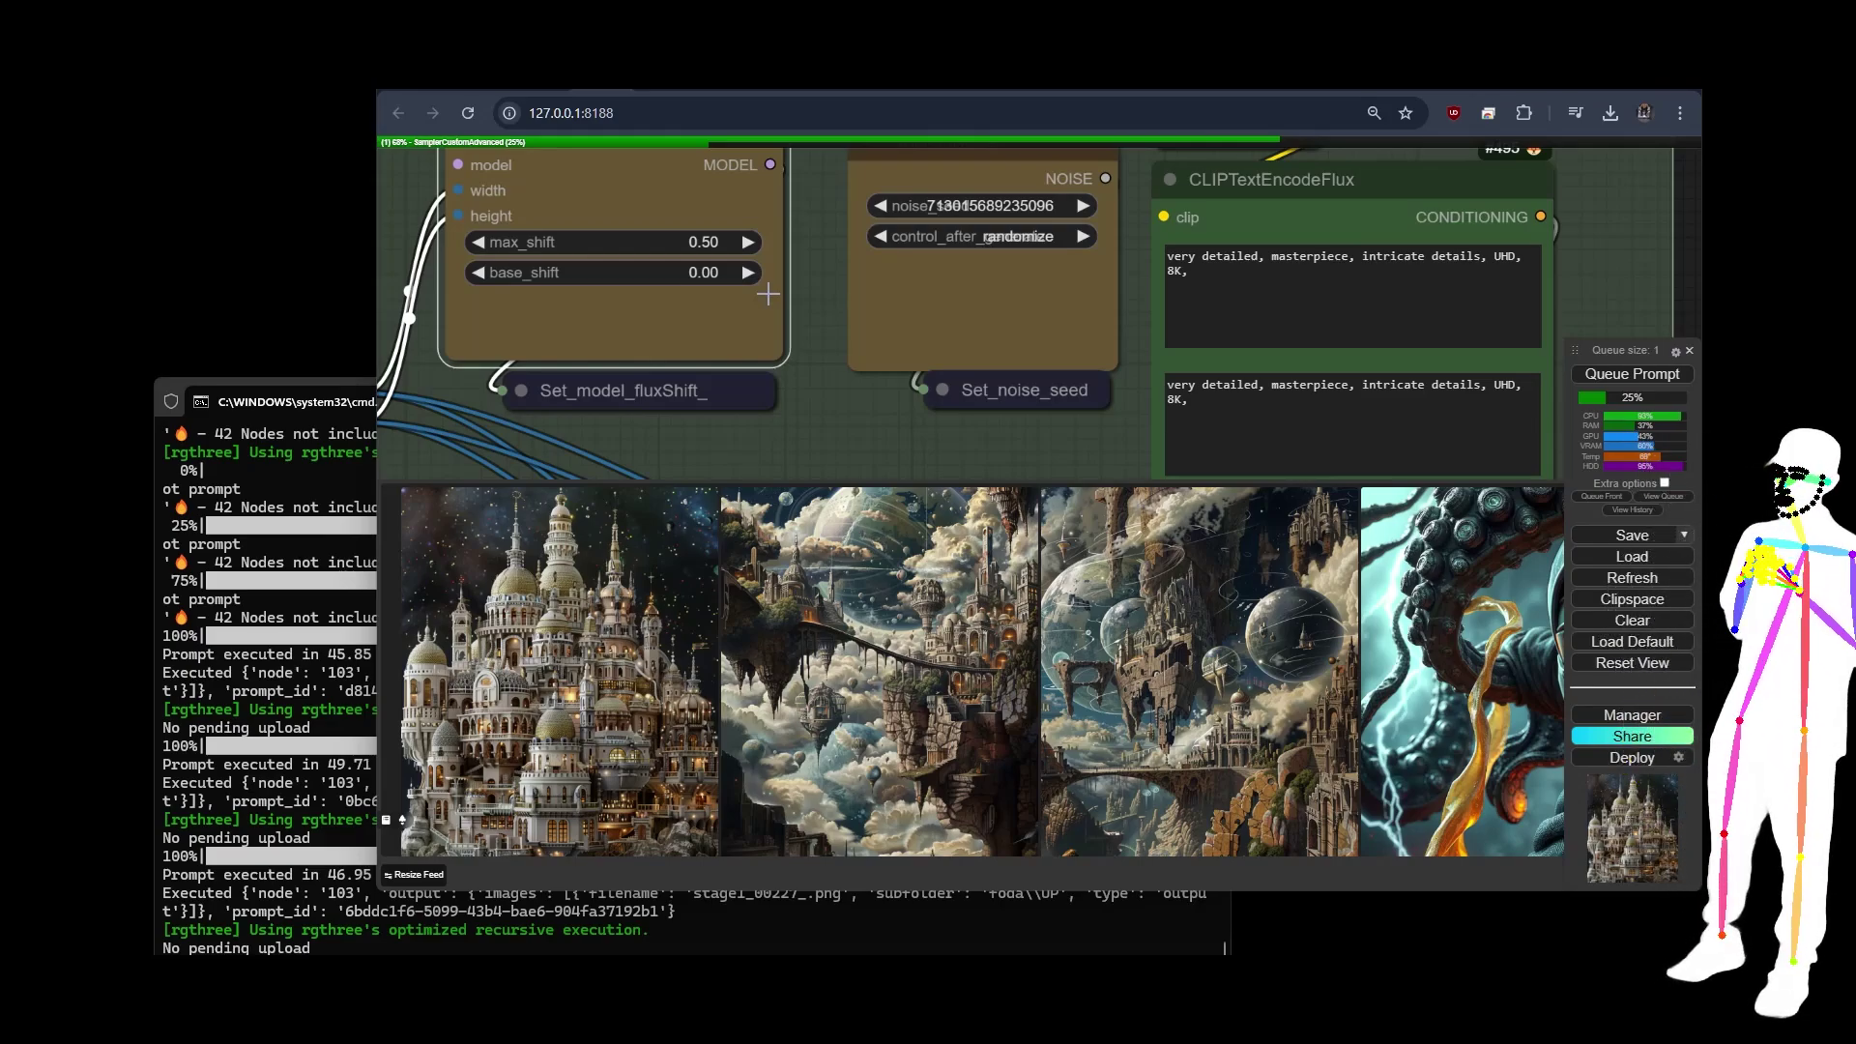
click(700, 243)
key(Return)
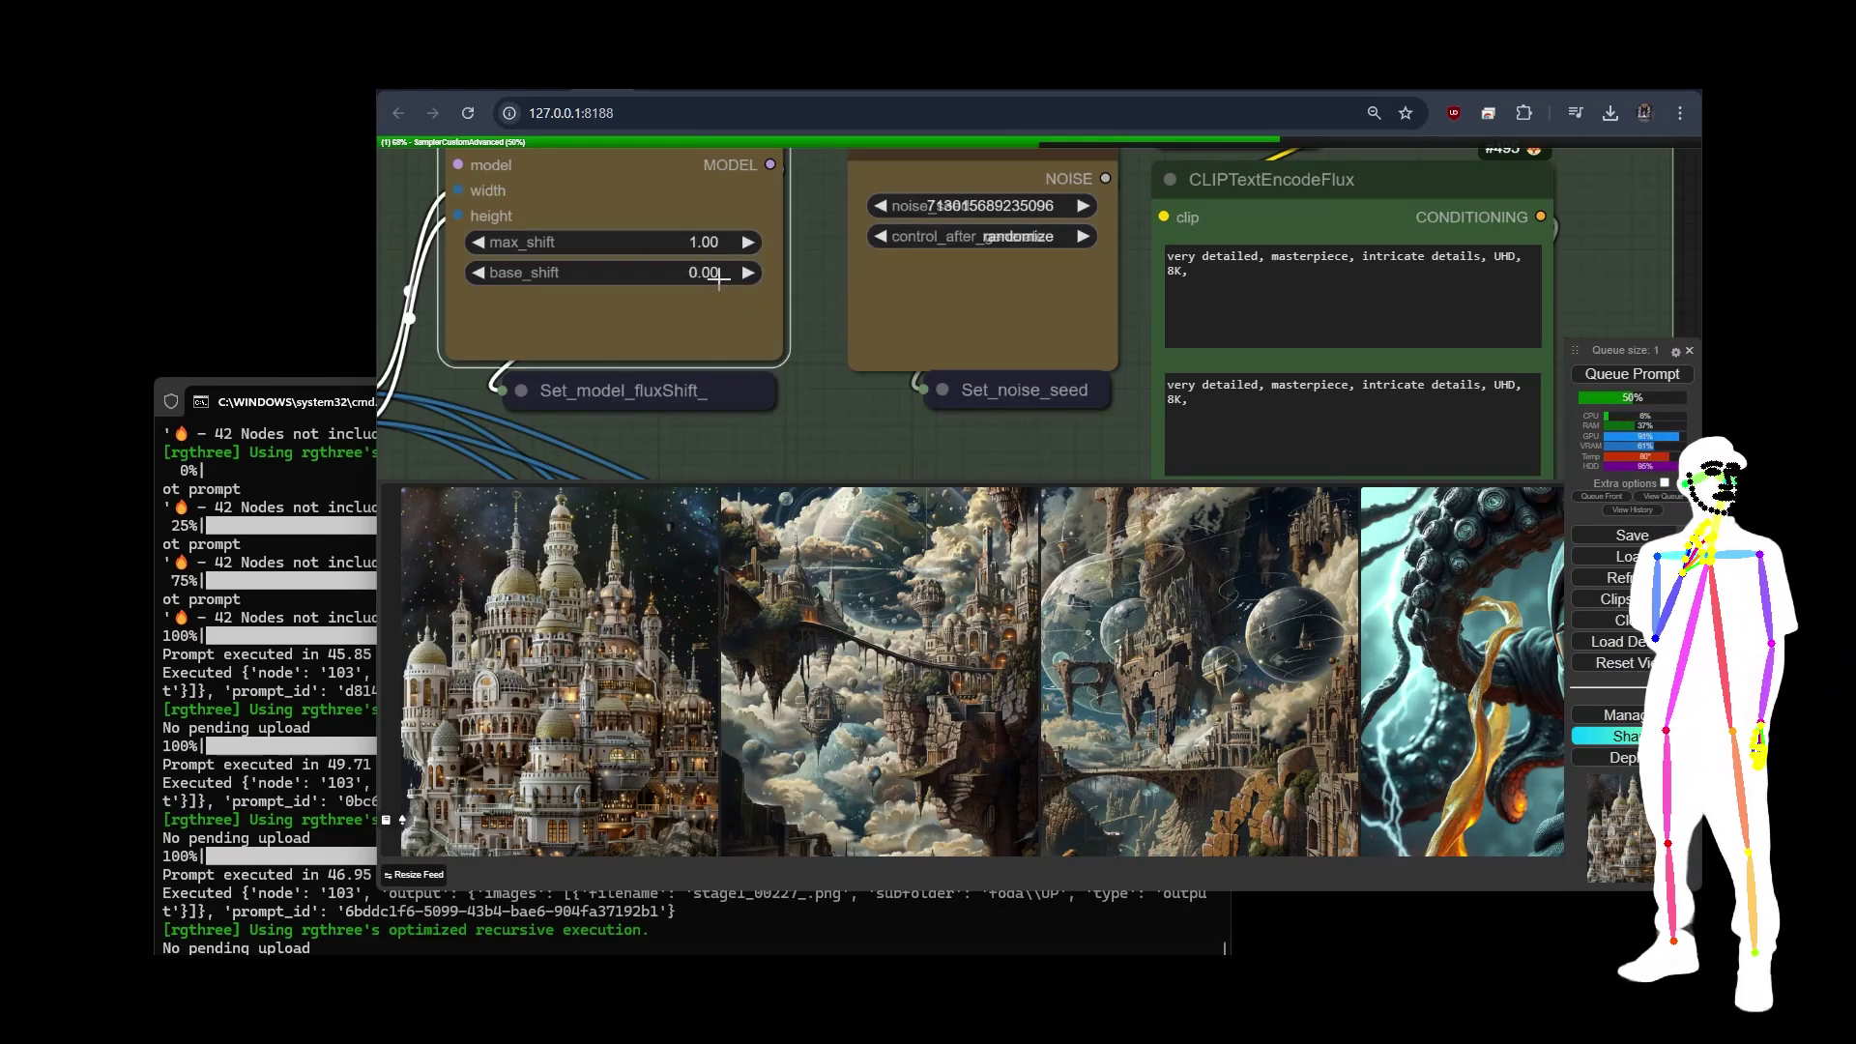
click(714, 274)
text(1)
key(Return)
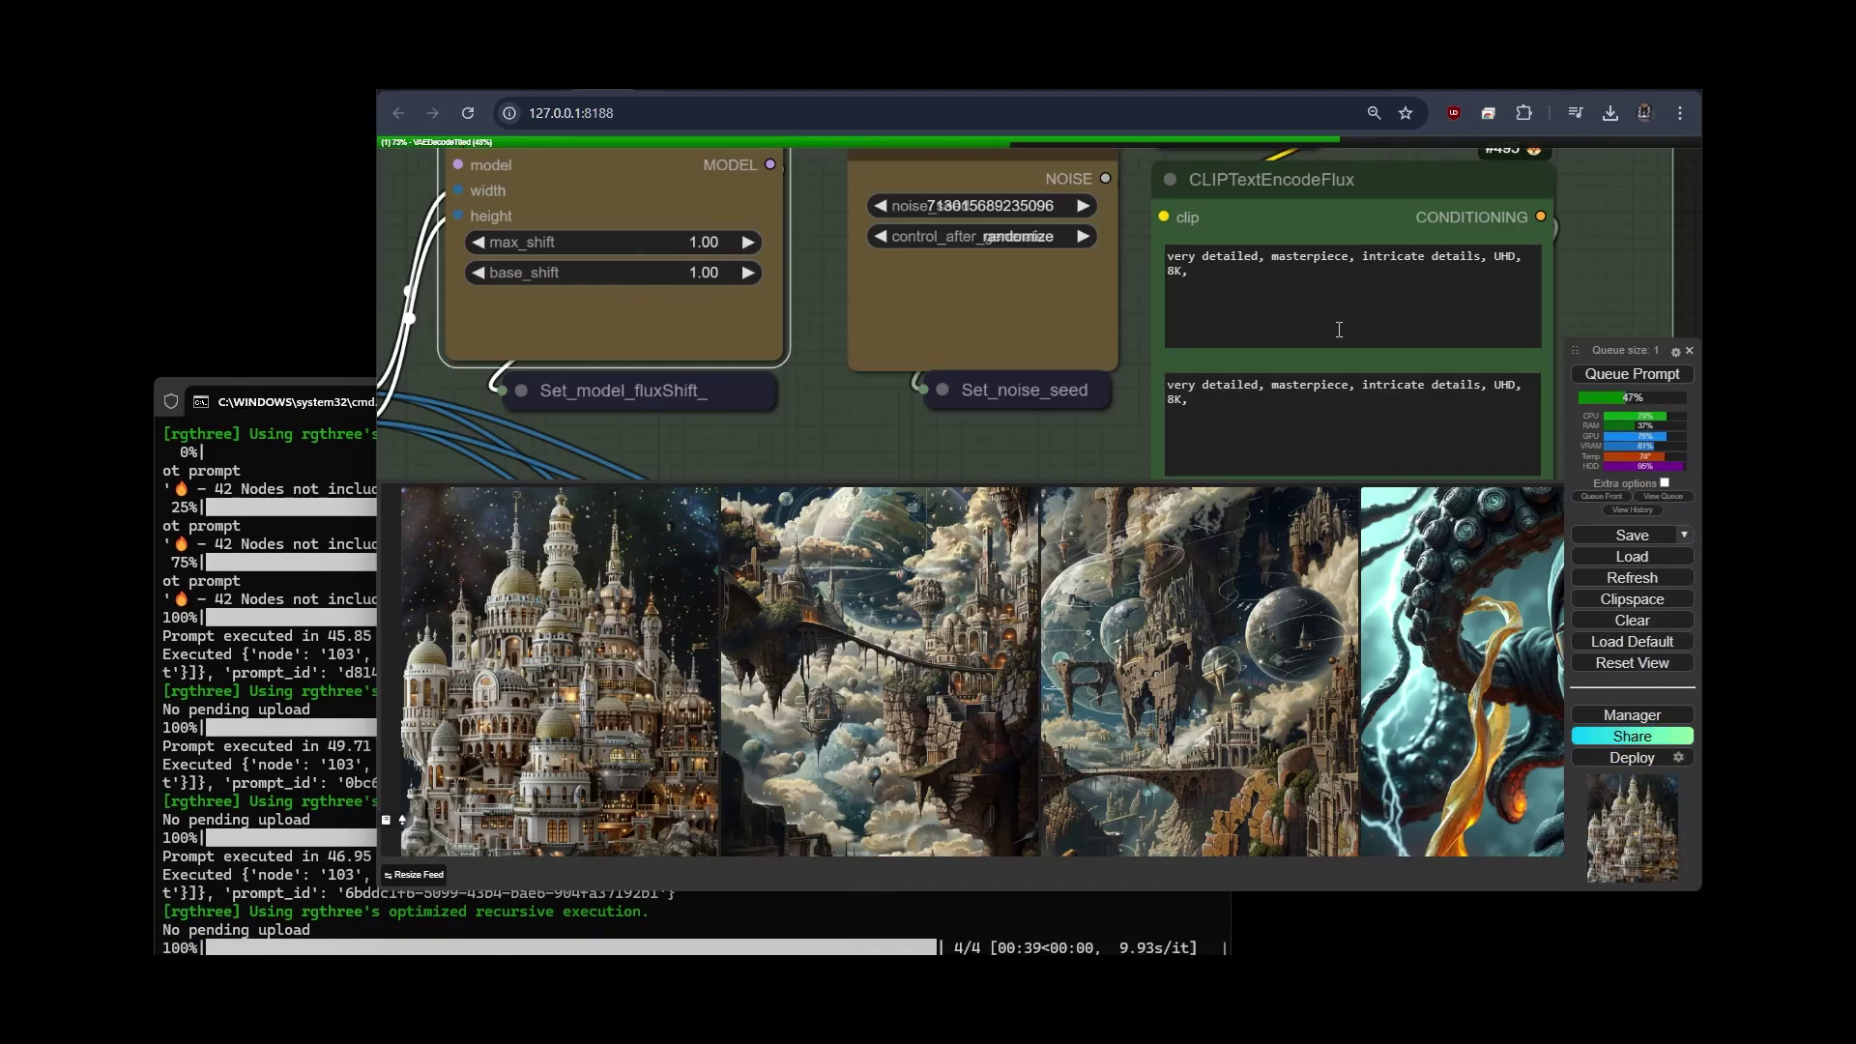
- View the new cliffside city-of-arches upscale full size in the lightbox, then close it
key(Tab)
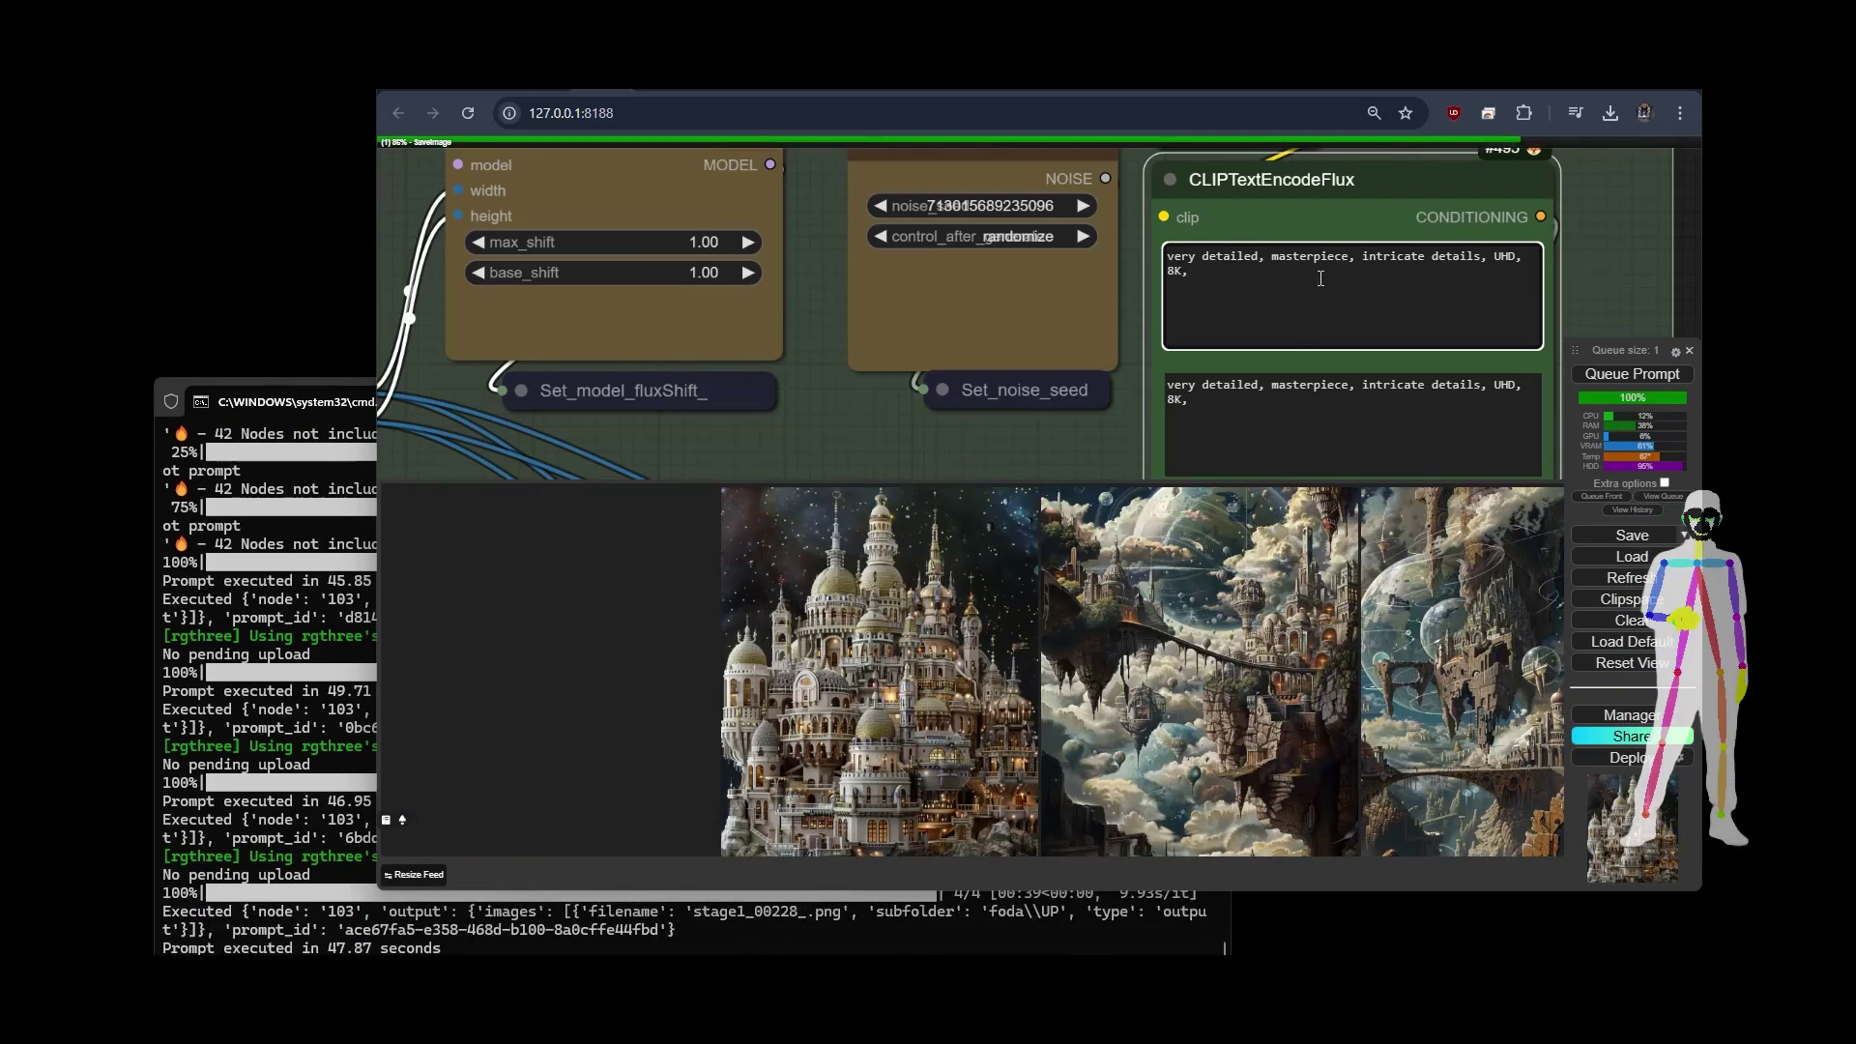
click(594, 727)
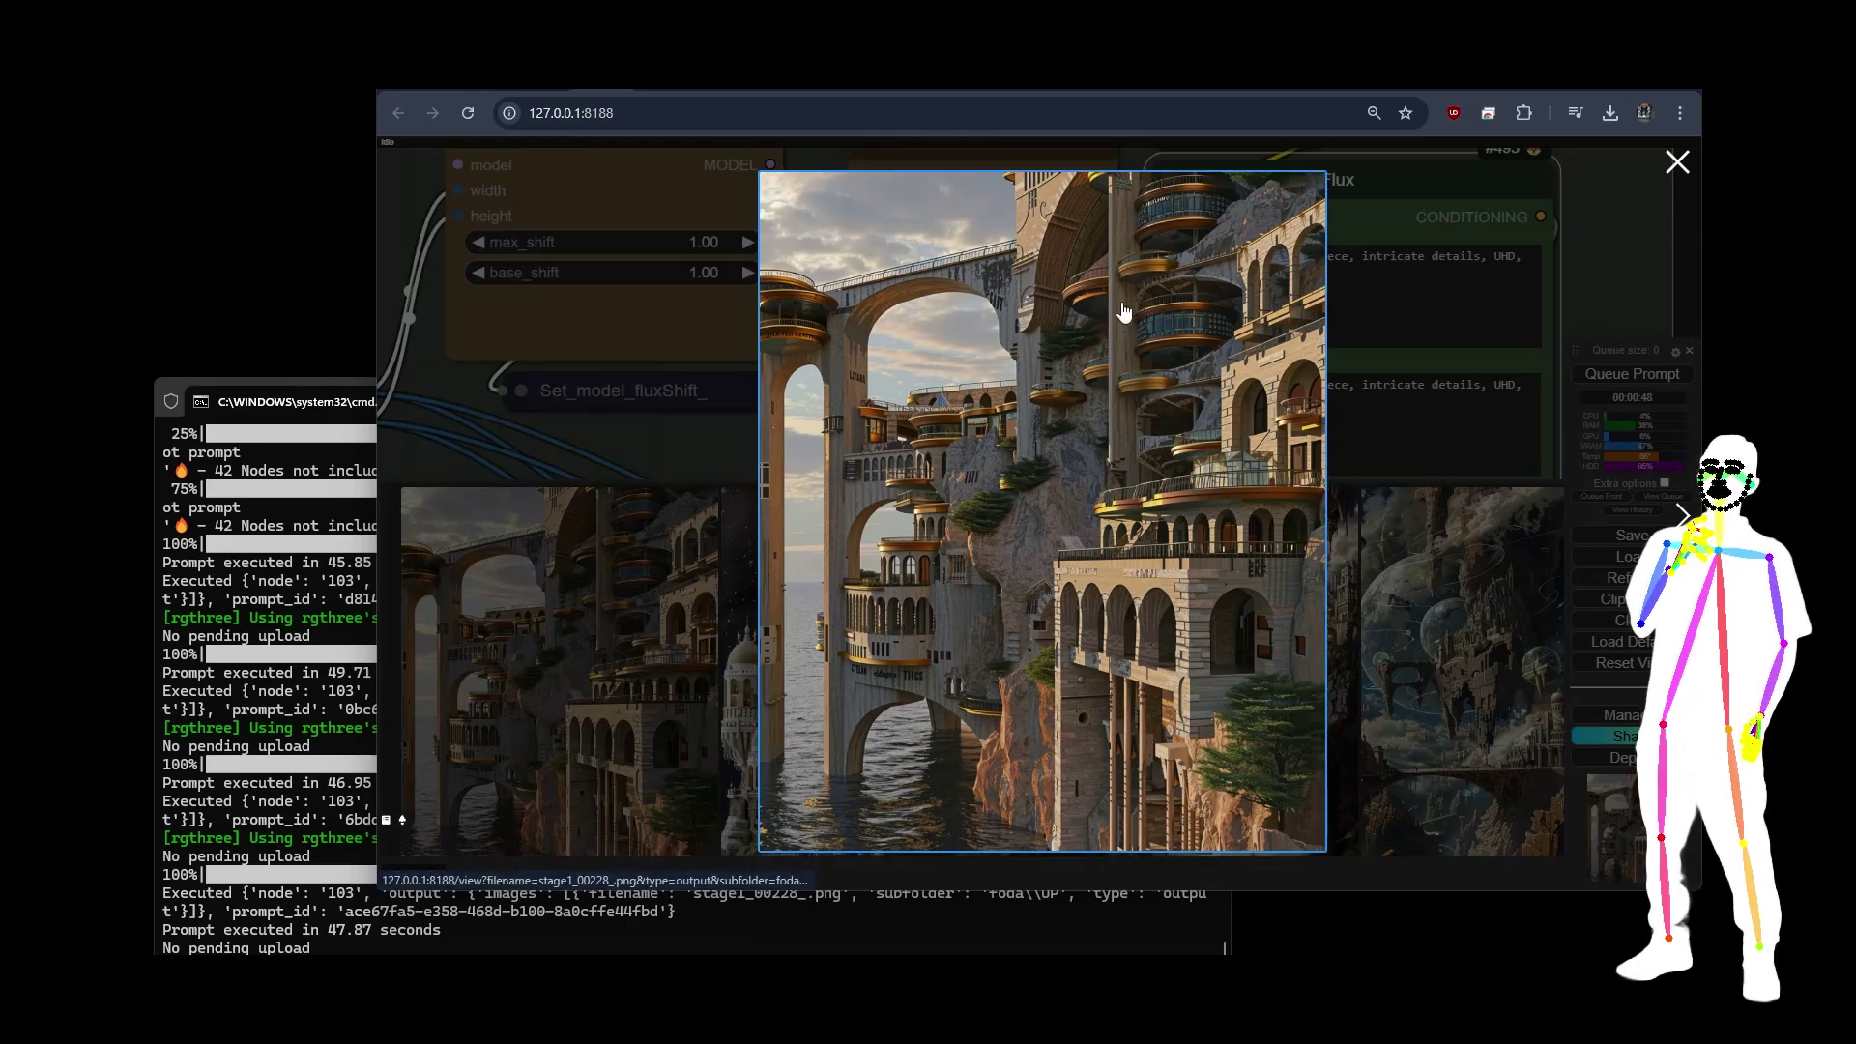
click(664, 440)
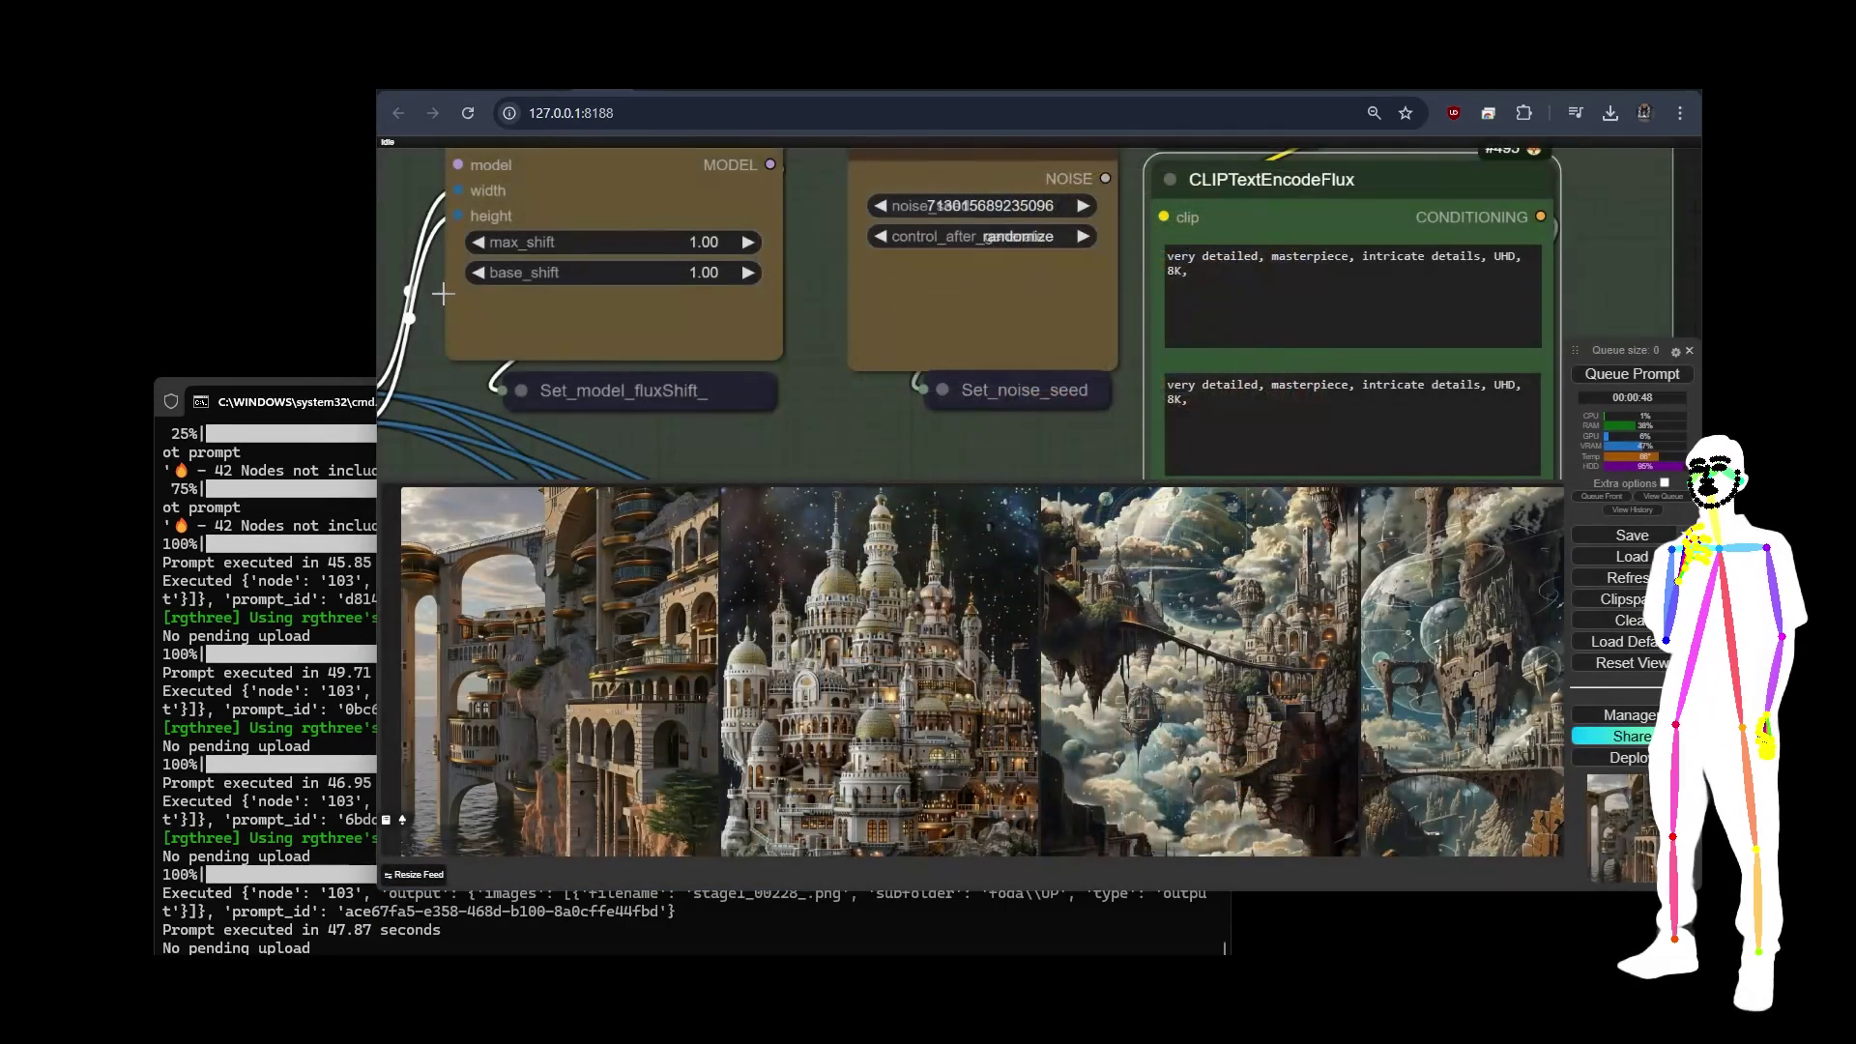
- Zoom out and pan the canvas until the workflow's Load Image nodes are visible
scroll(422, 280, down, 5)
scroll(421, 280, down, 3)
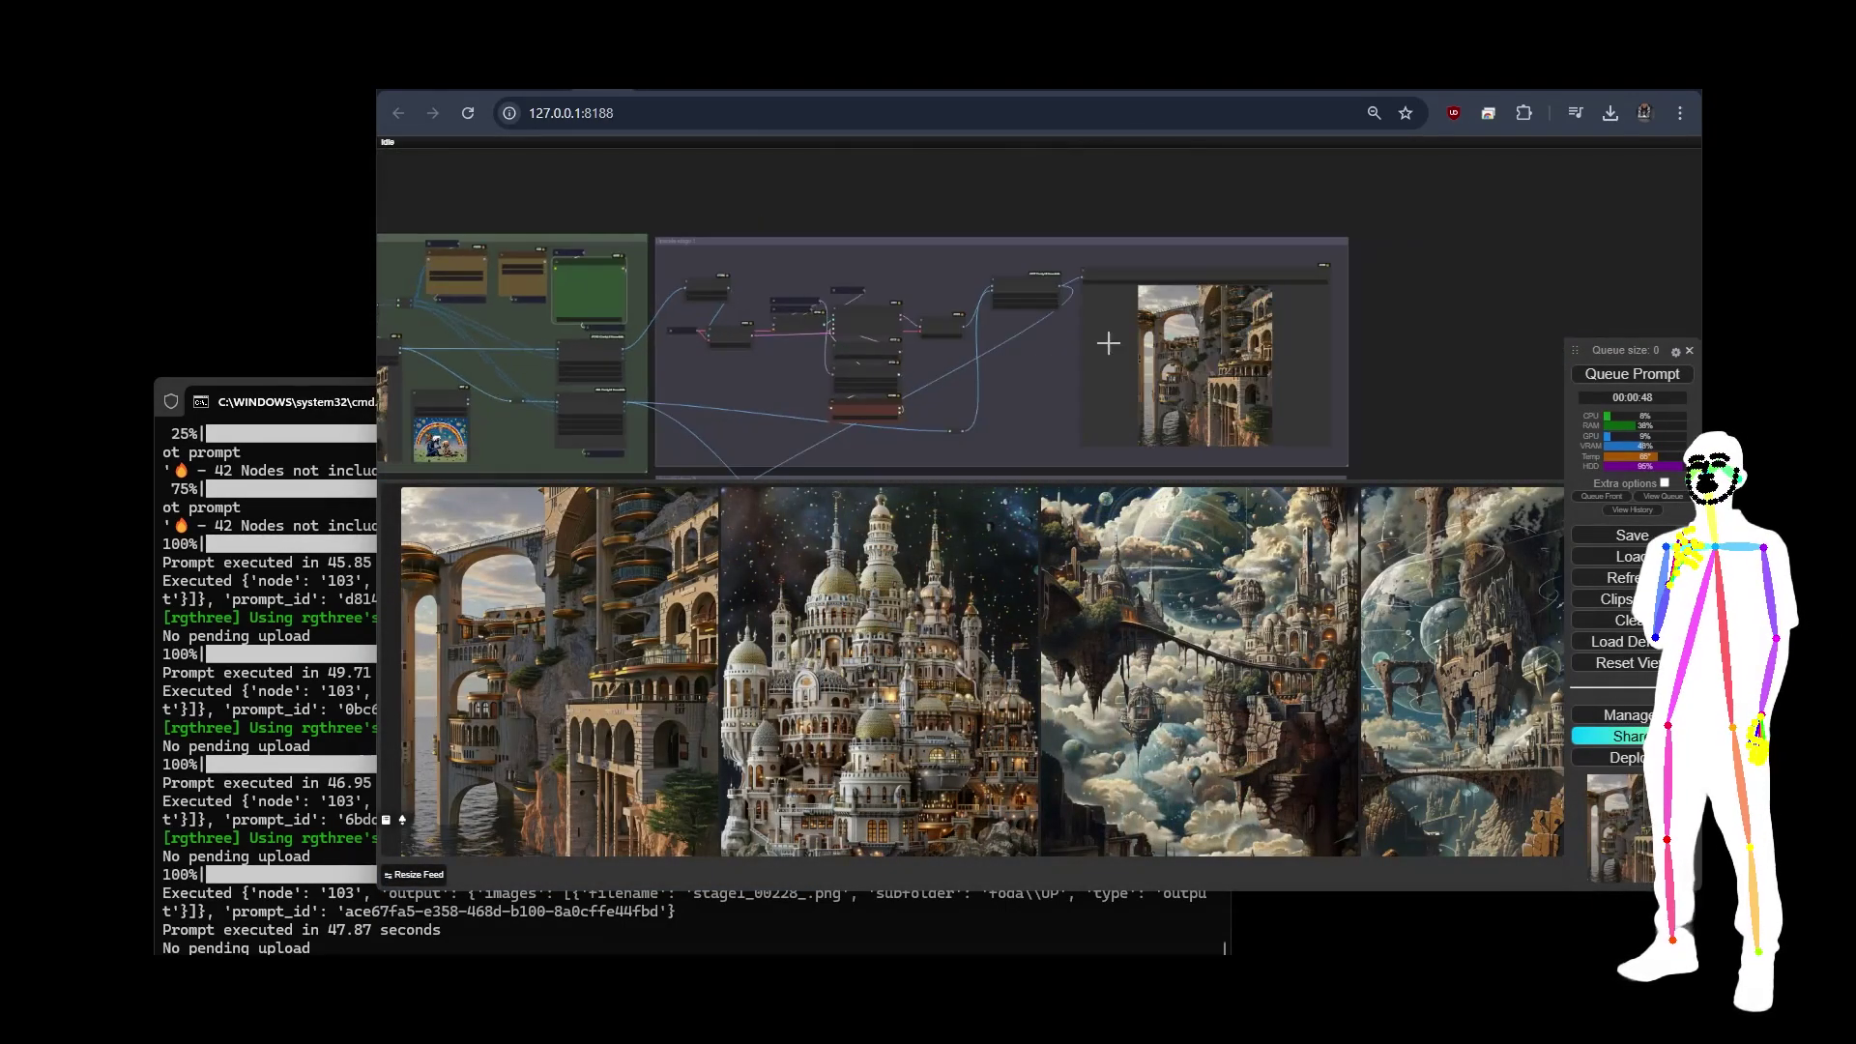
drag(1007, 429, 1135, 312)
scroll(1192, 271, down, 4)
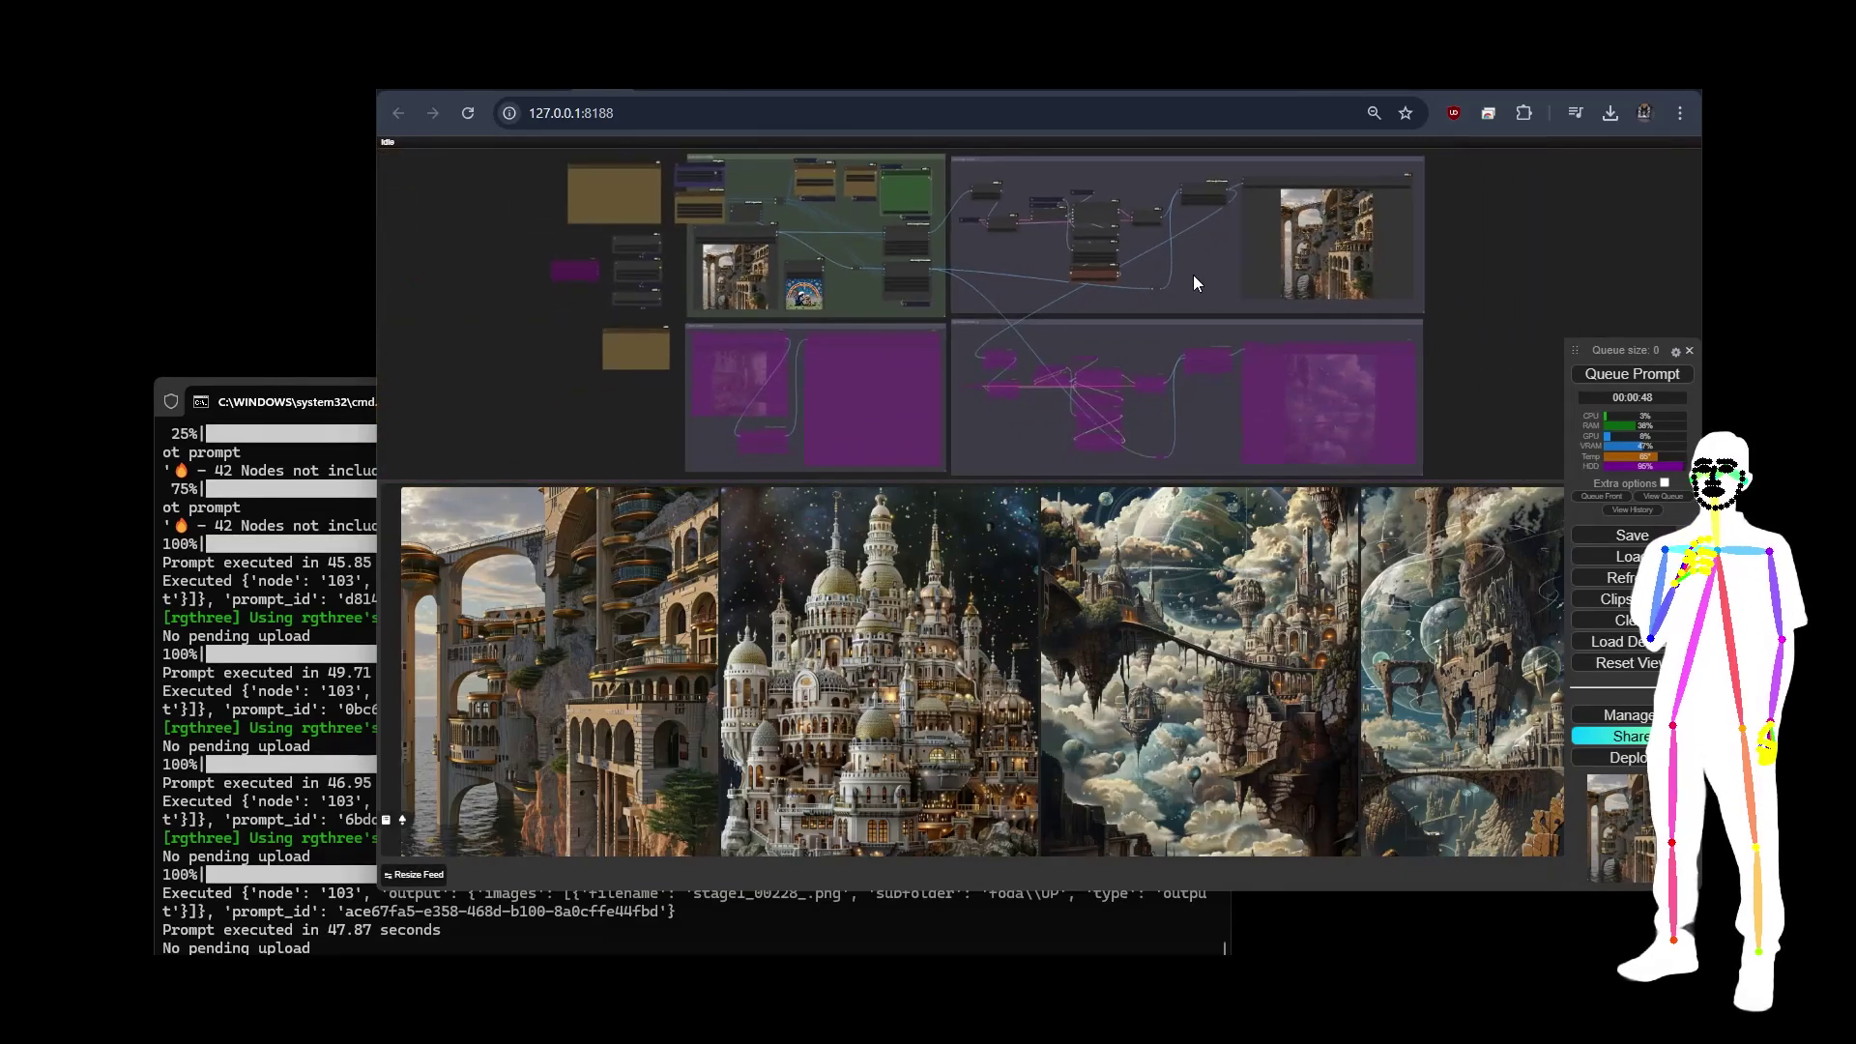
scroll(1529, 290, down, 5)
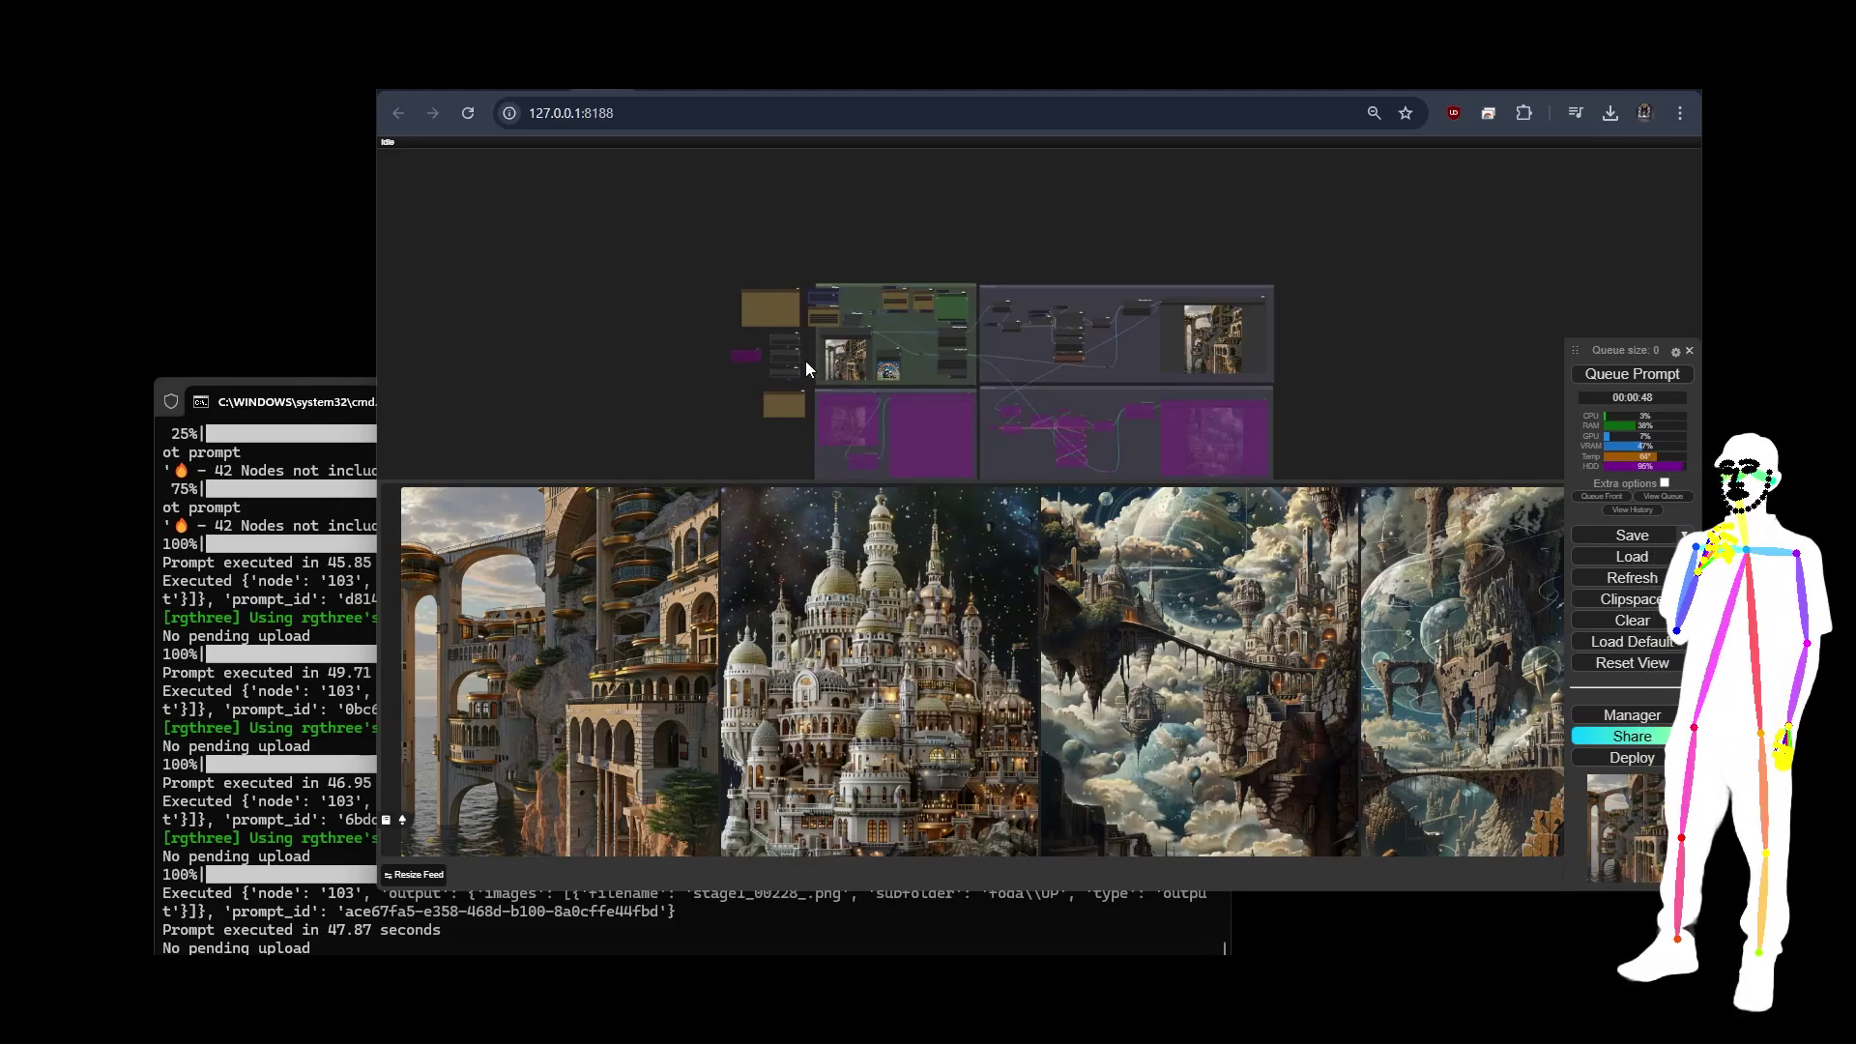
scroll(804, 363, up, 10)
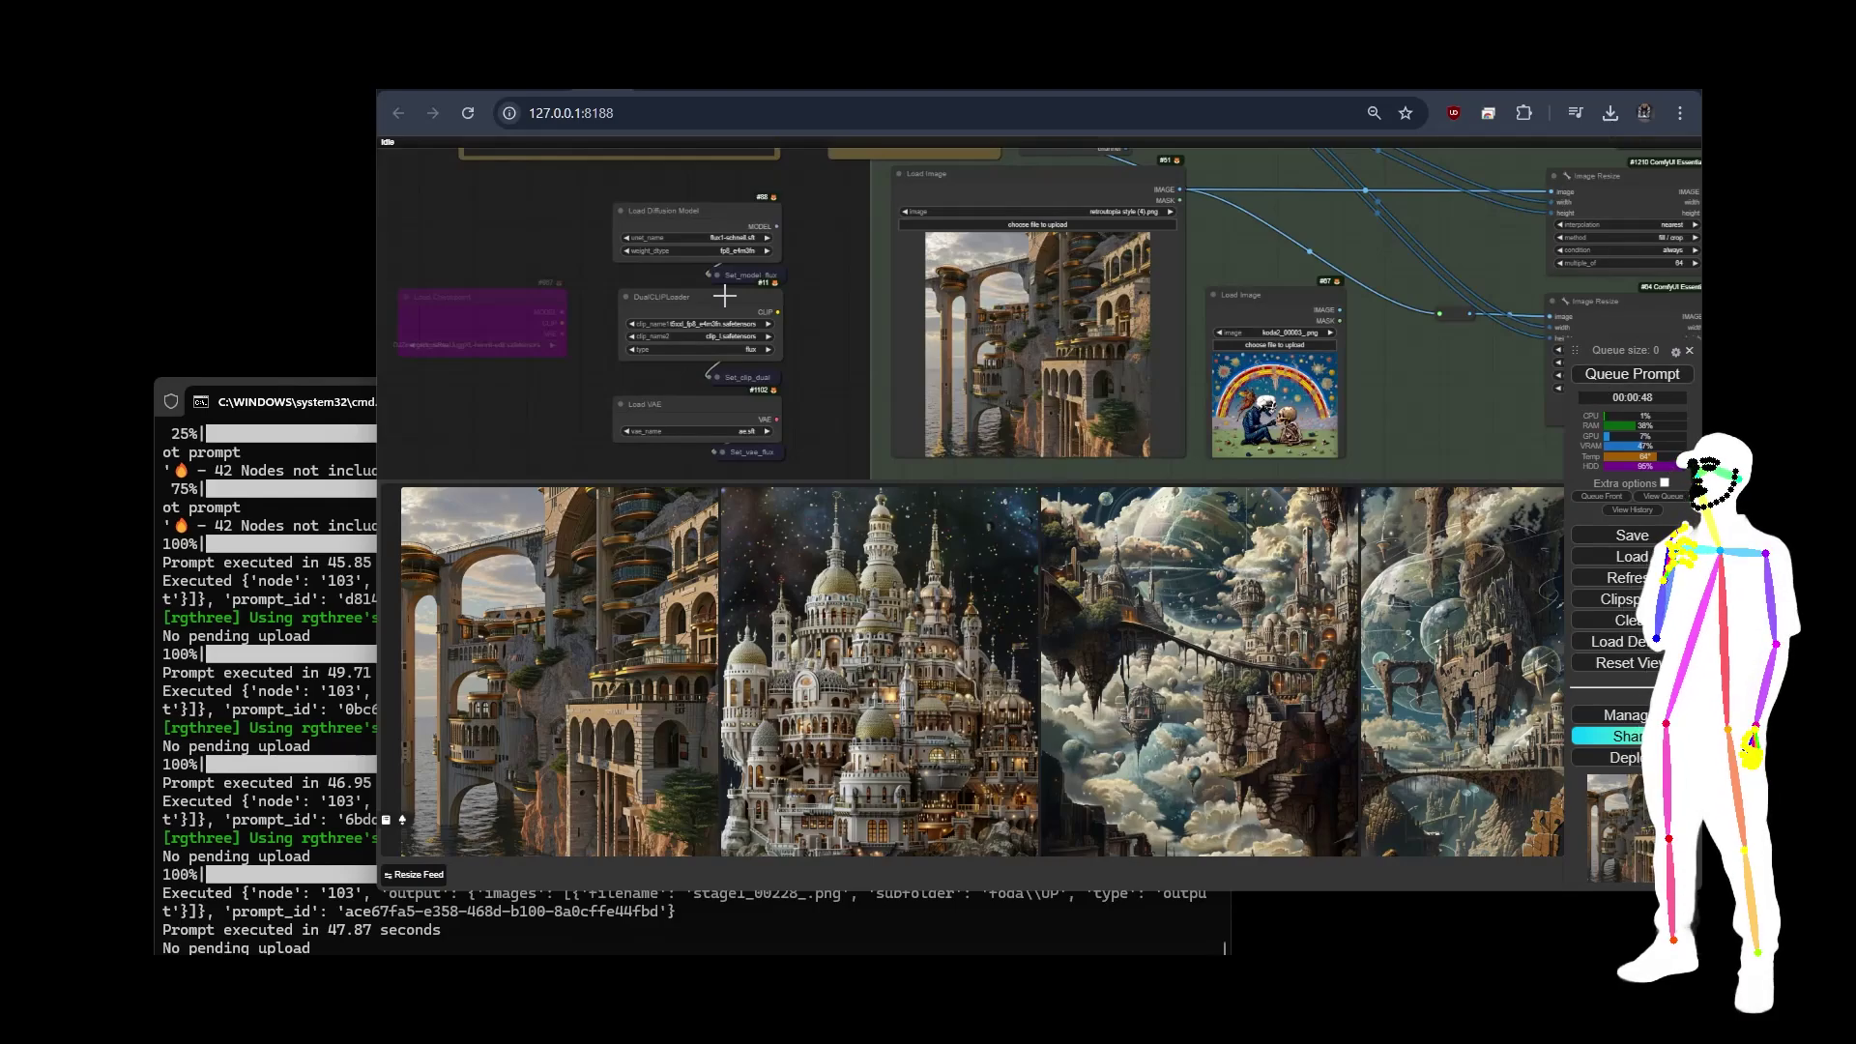
scroll(422, 251, down, 10)
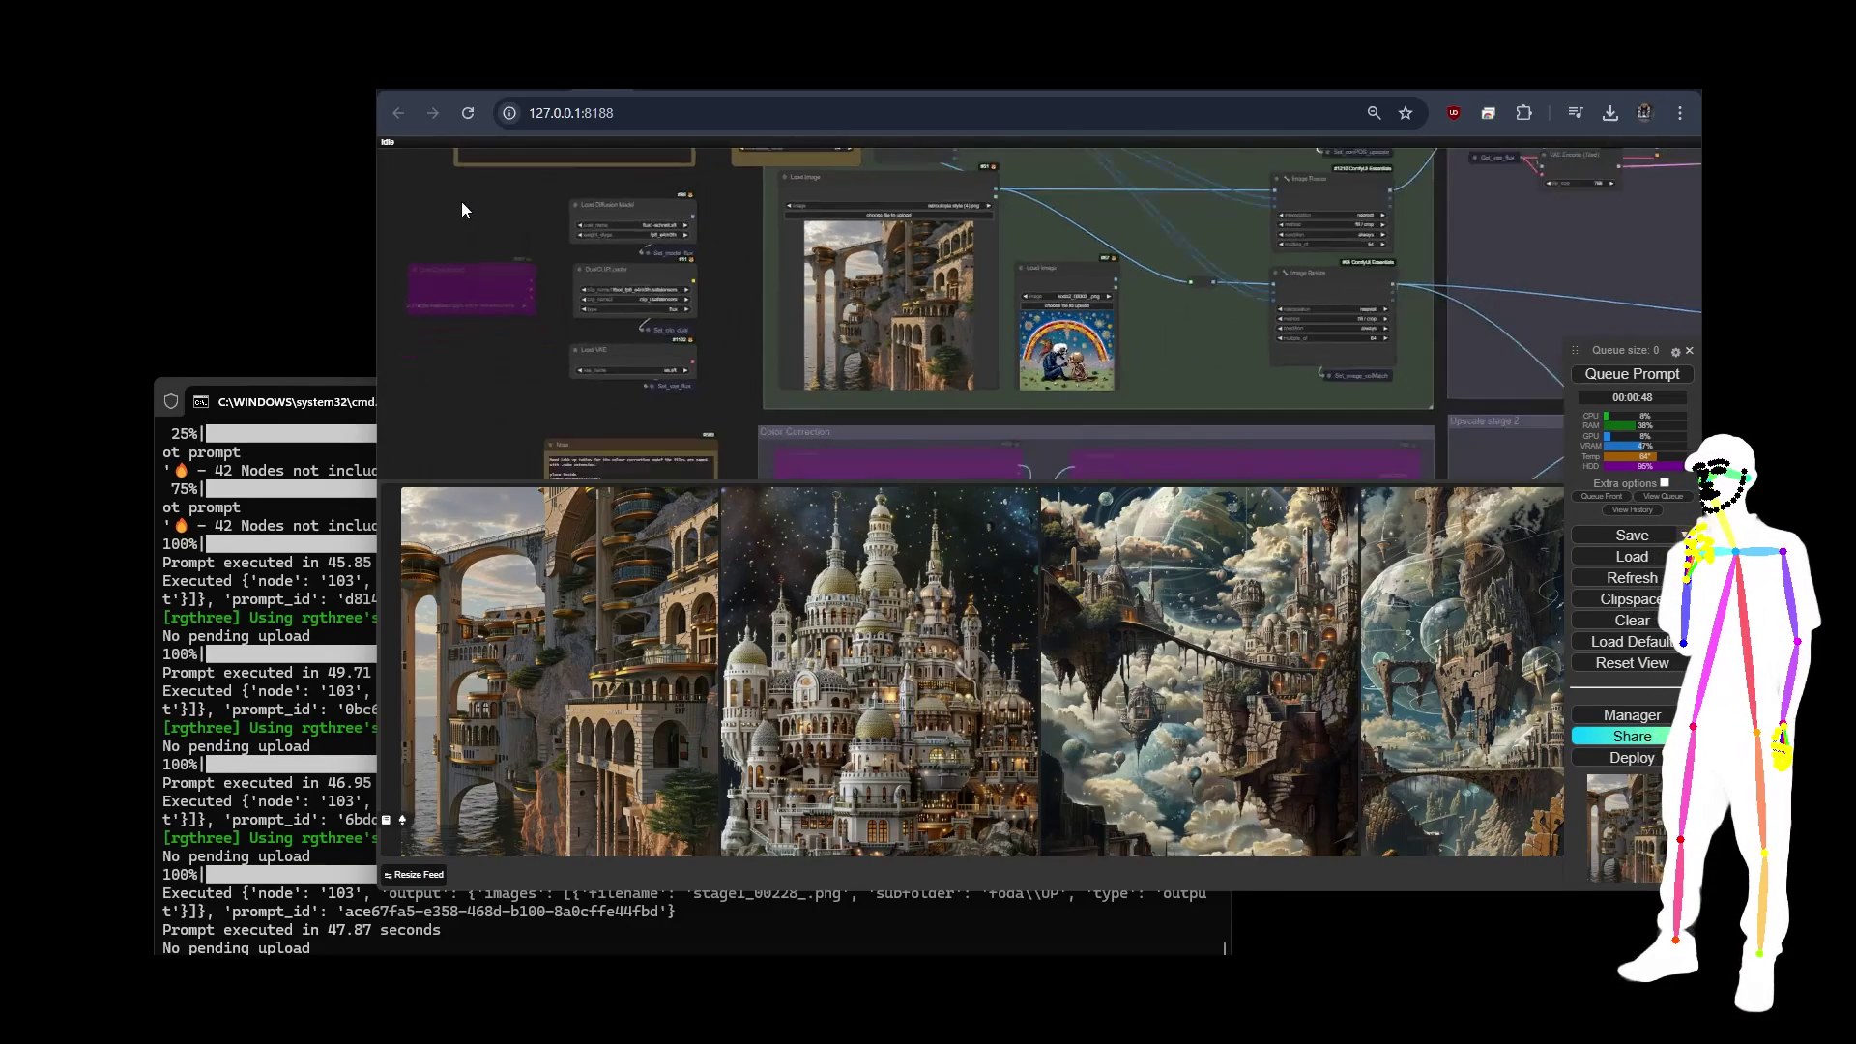
drag(467, 212, 632, 259)
scroll(798, 263, up, 8)
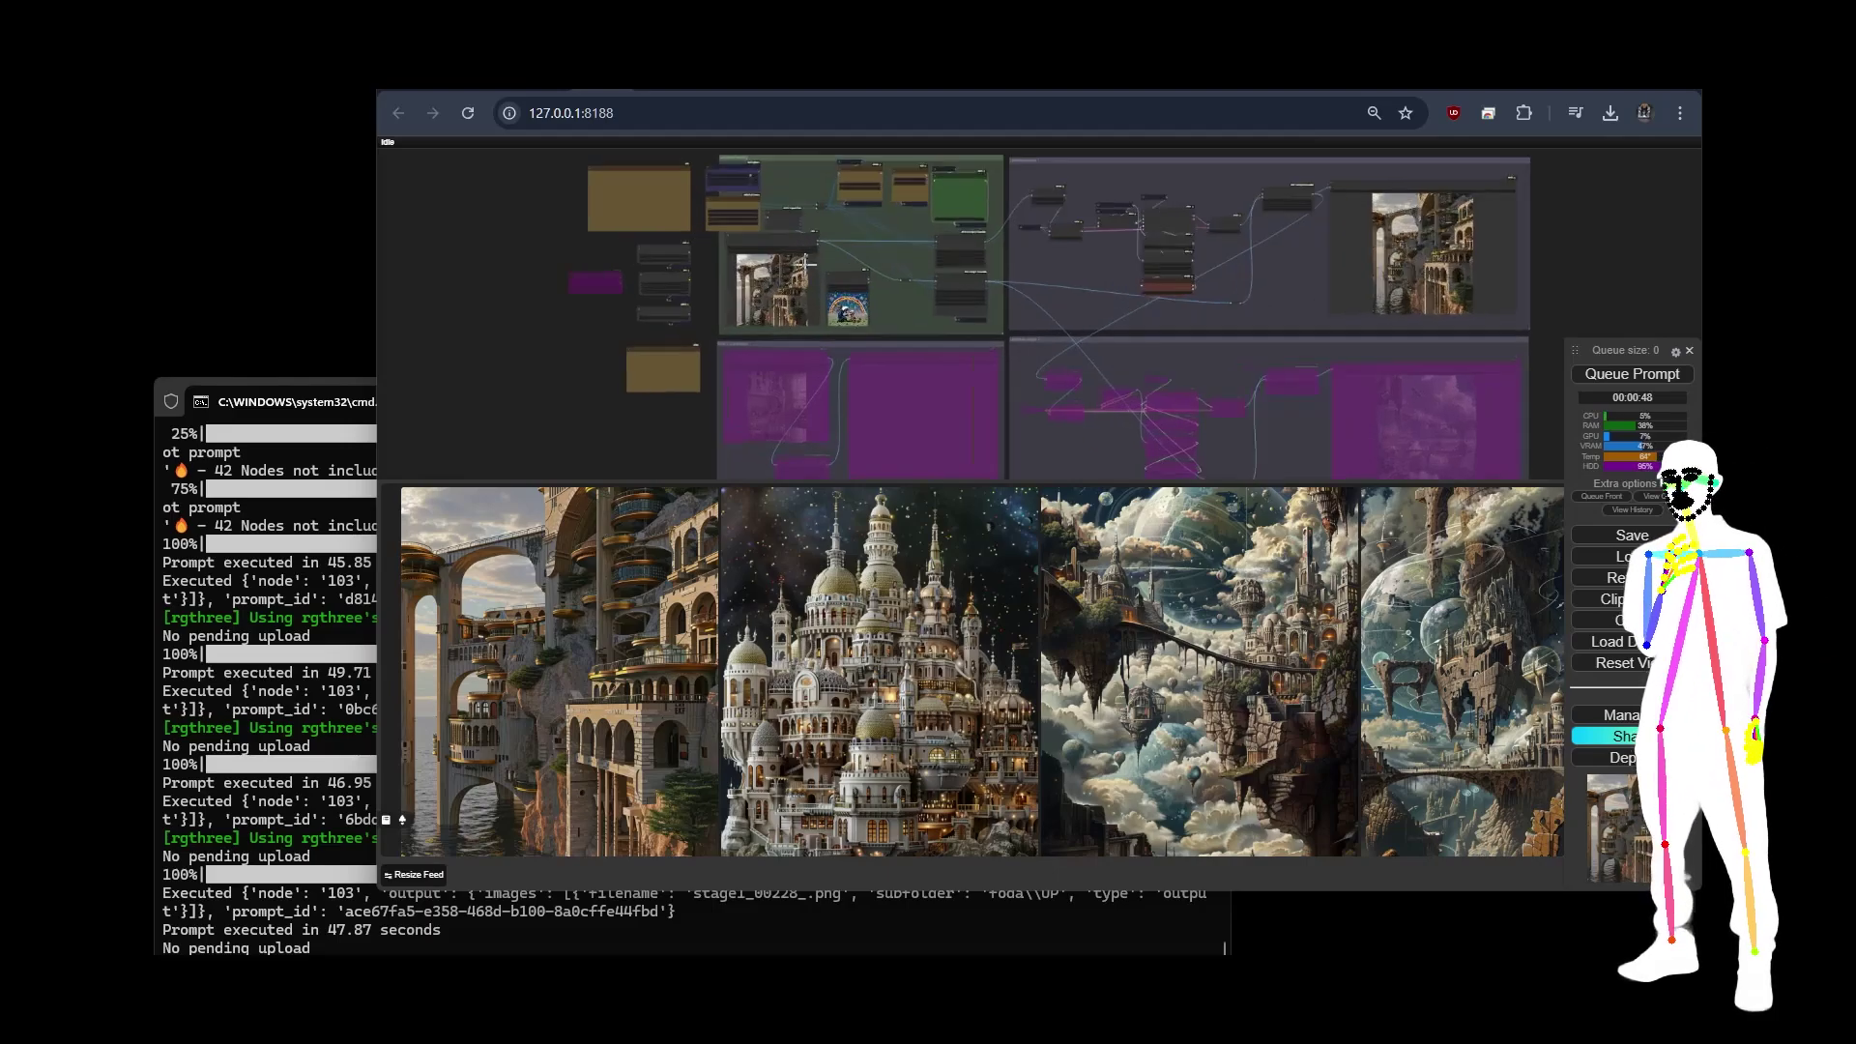
drag(867, 246, 1322, 273)
- Search 'load image' and add a Load Image Batch From Dir (Inspire) node, then select it
double_click(480, 244)
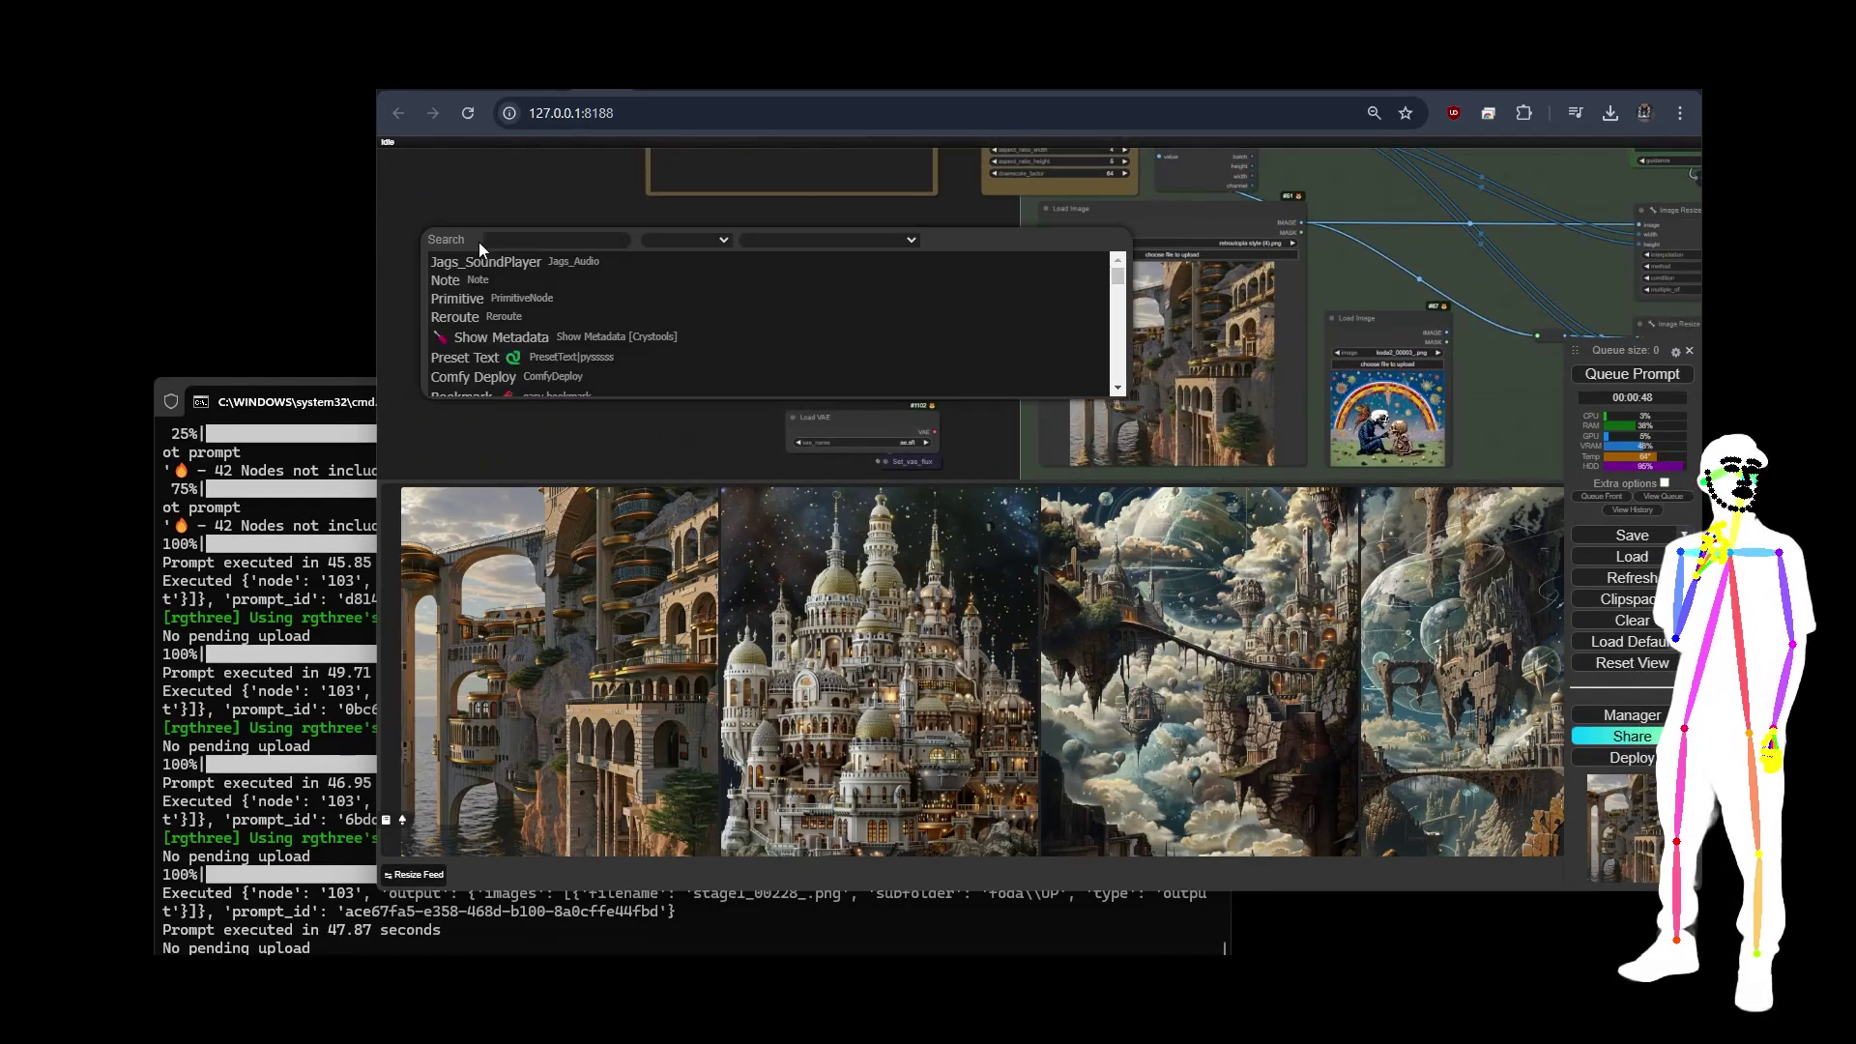
text(lo)
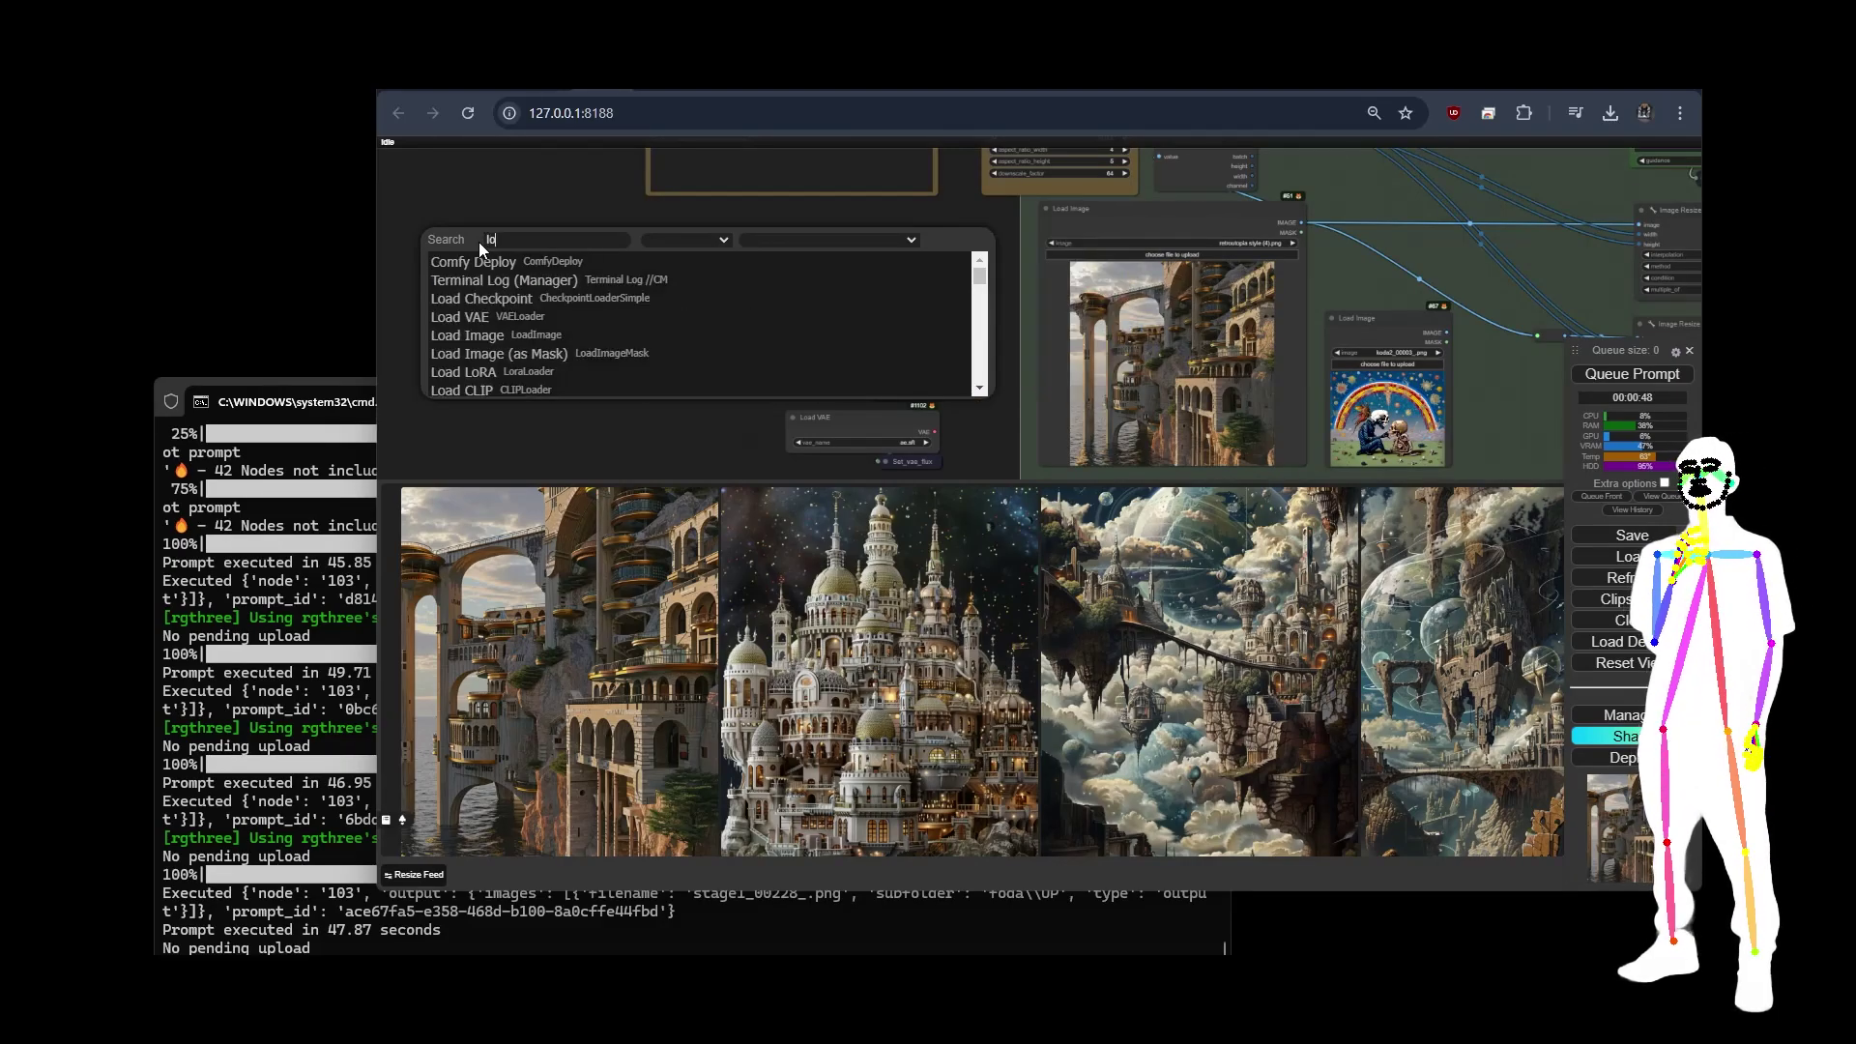
text(ad image)
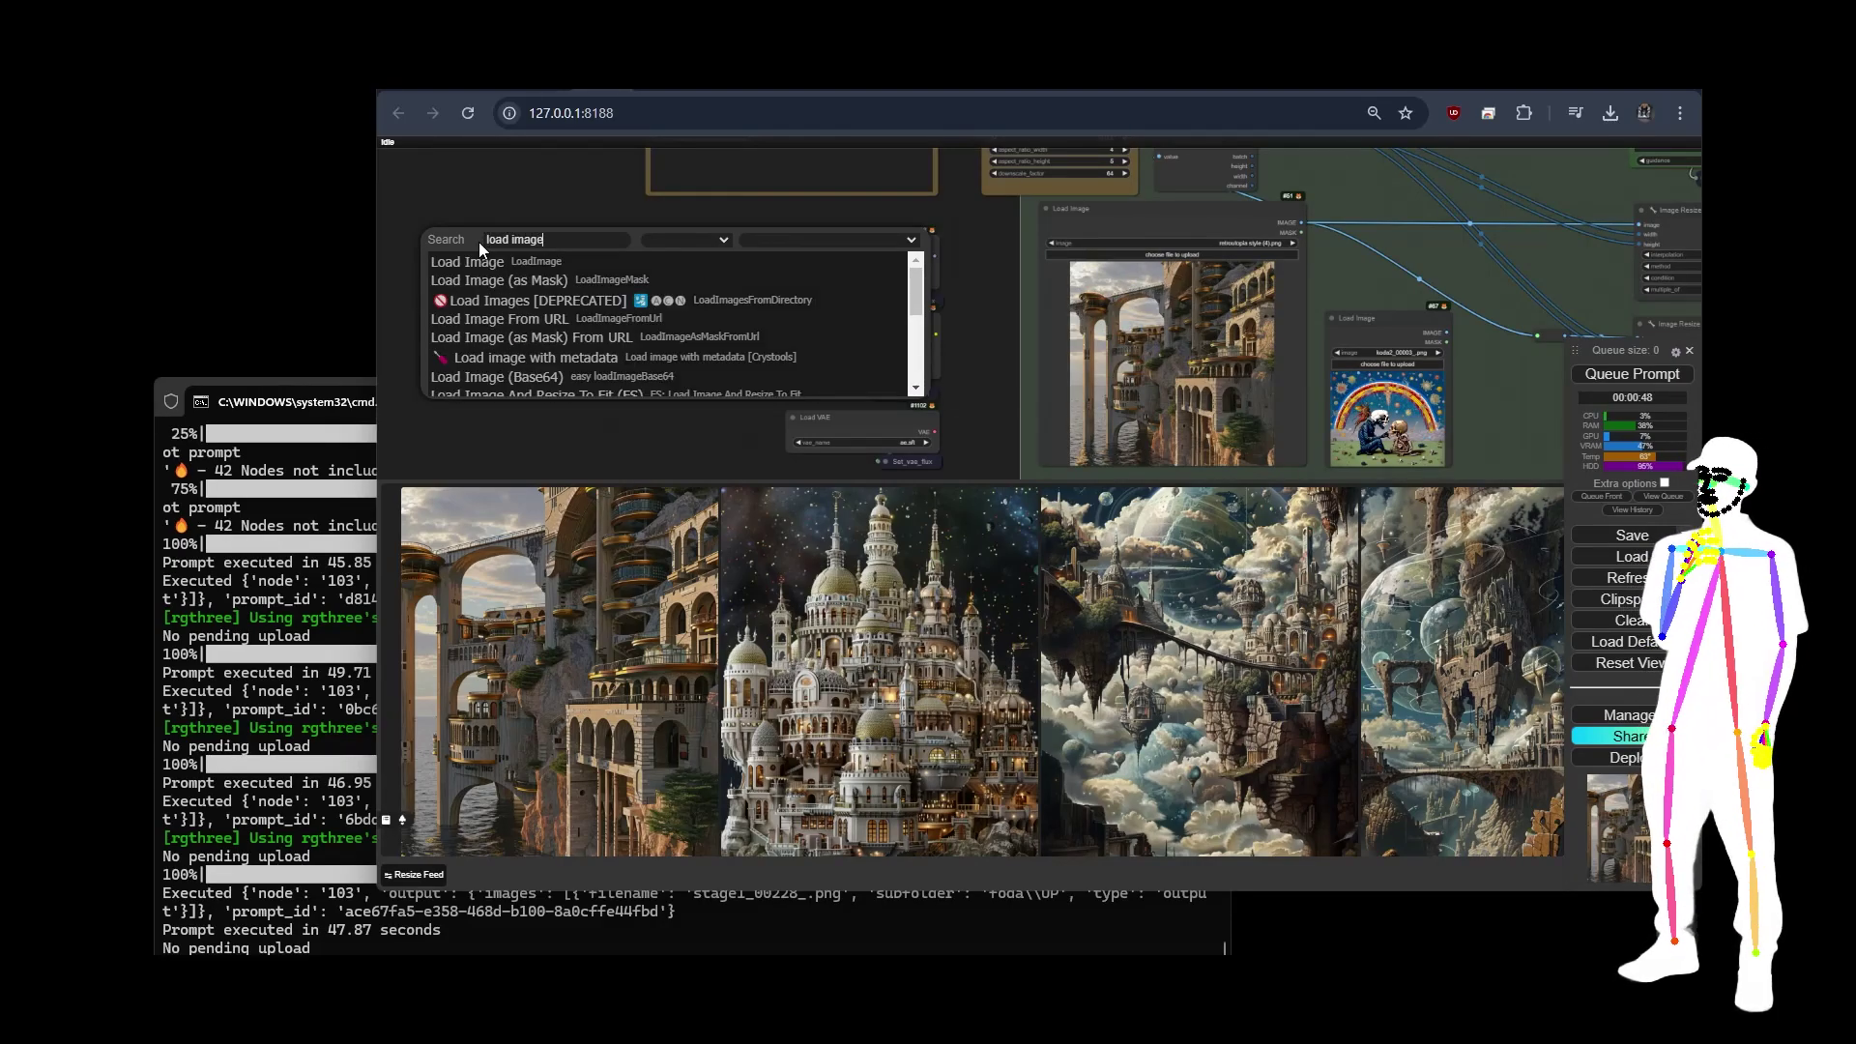
scroll(548, 325, down, 3)
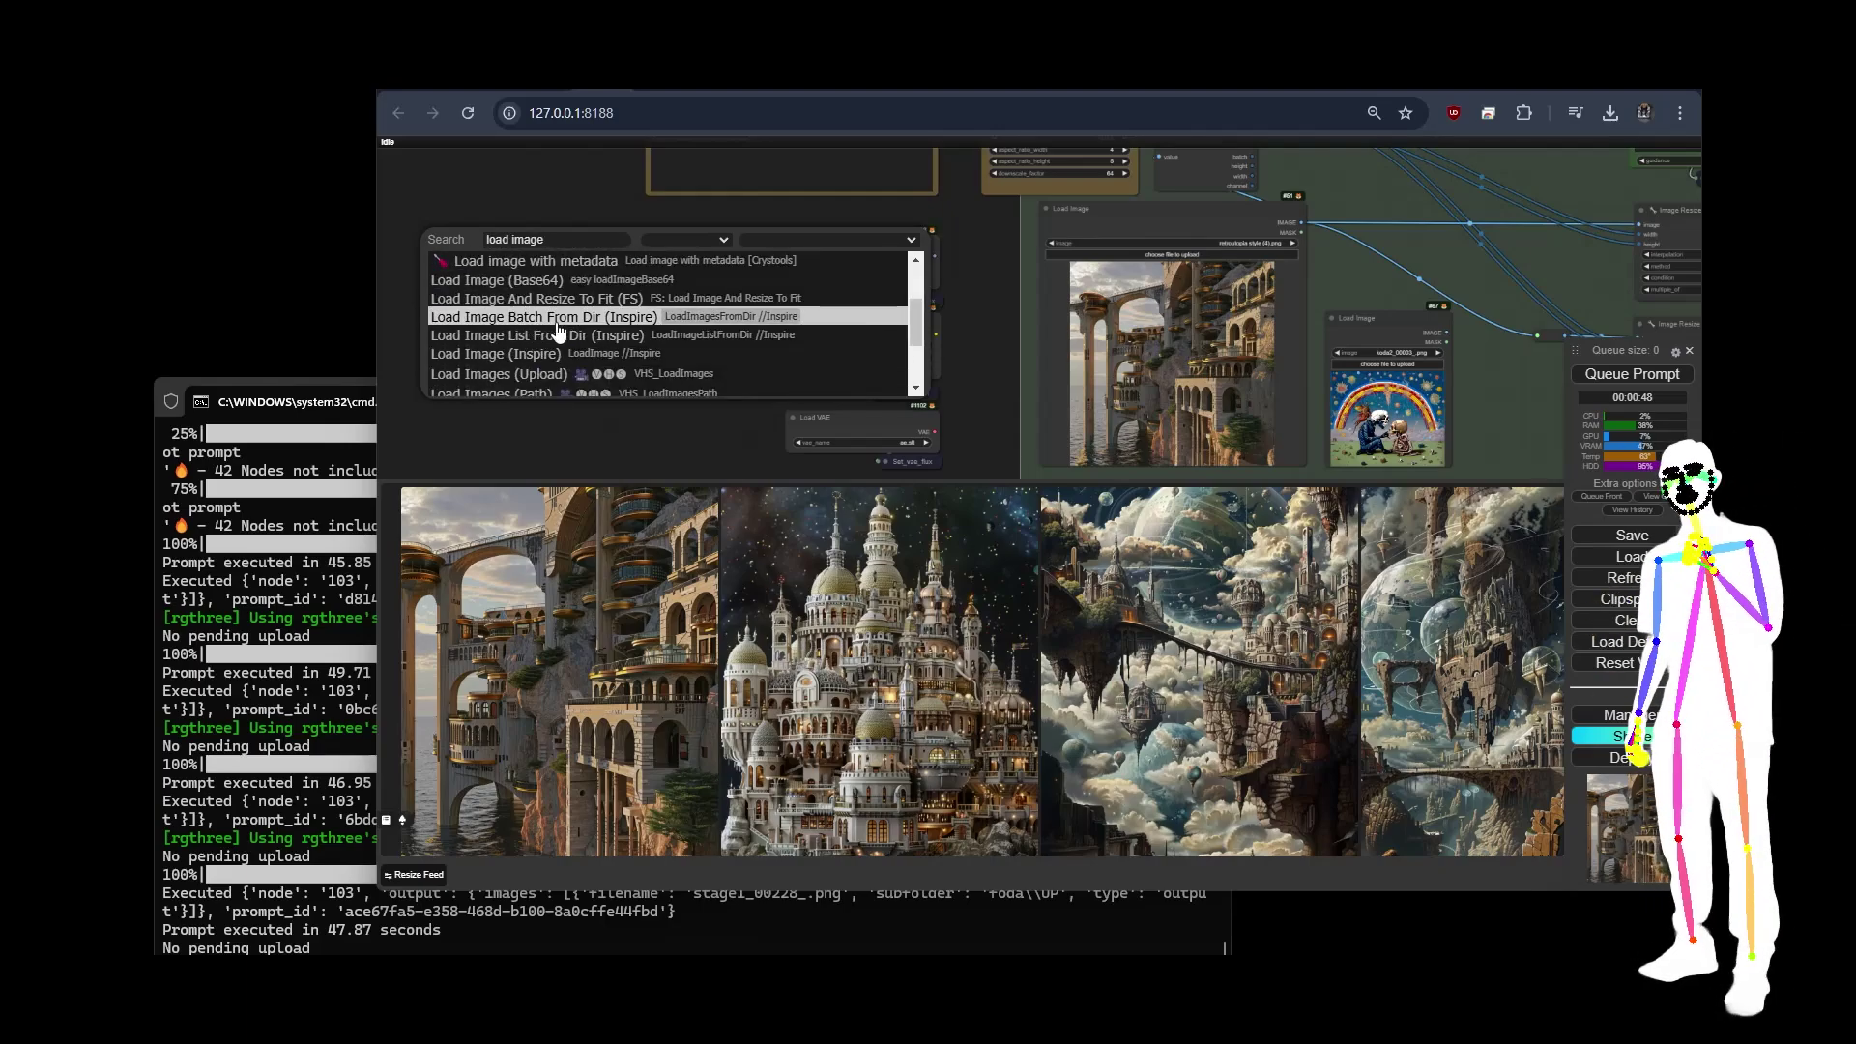
click(556, 319)
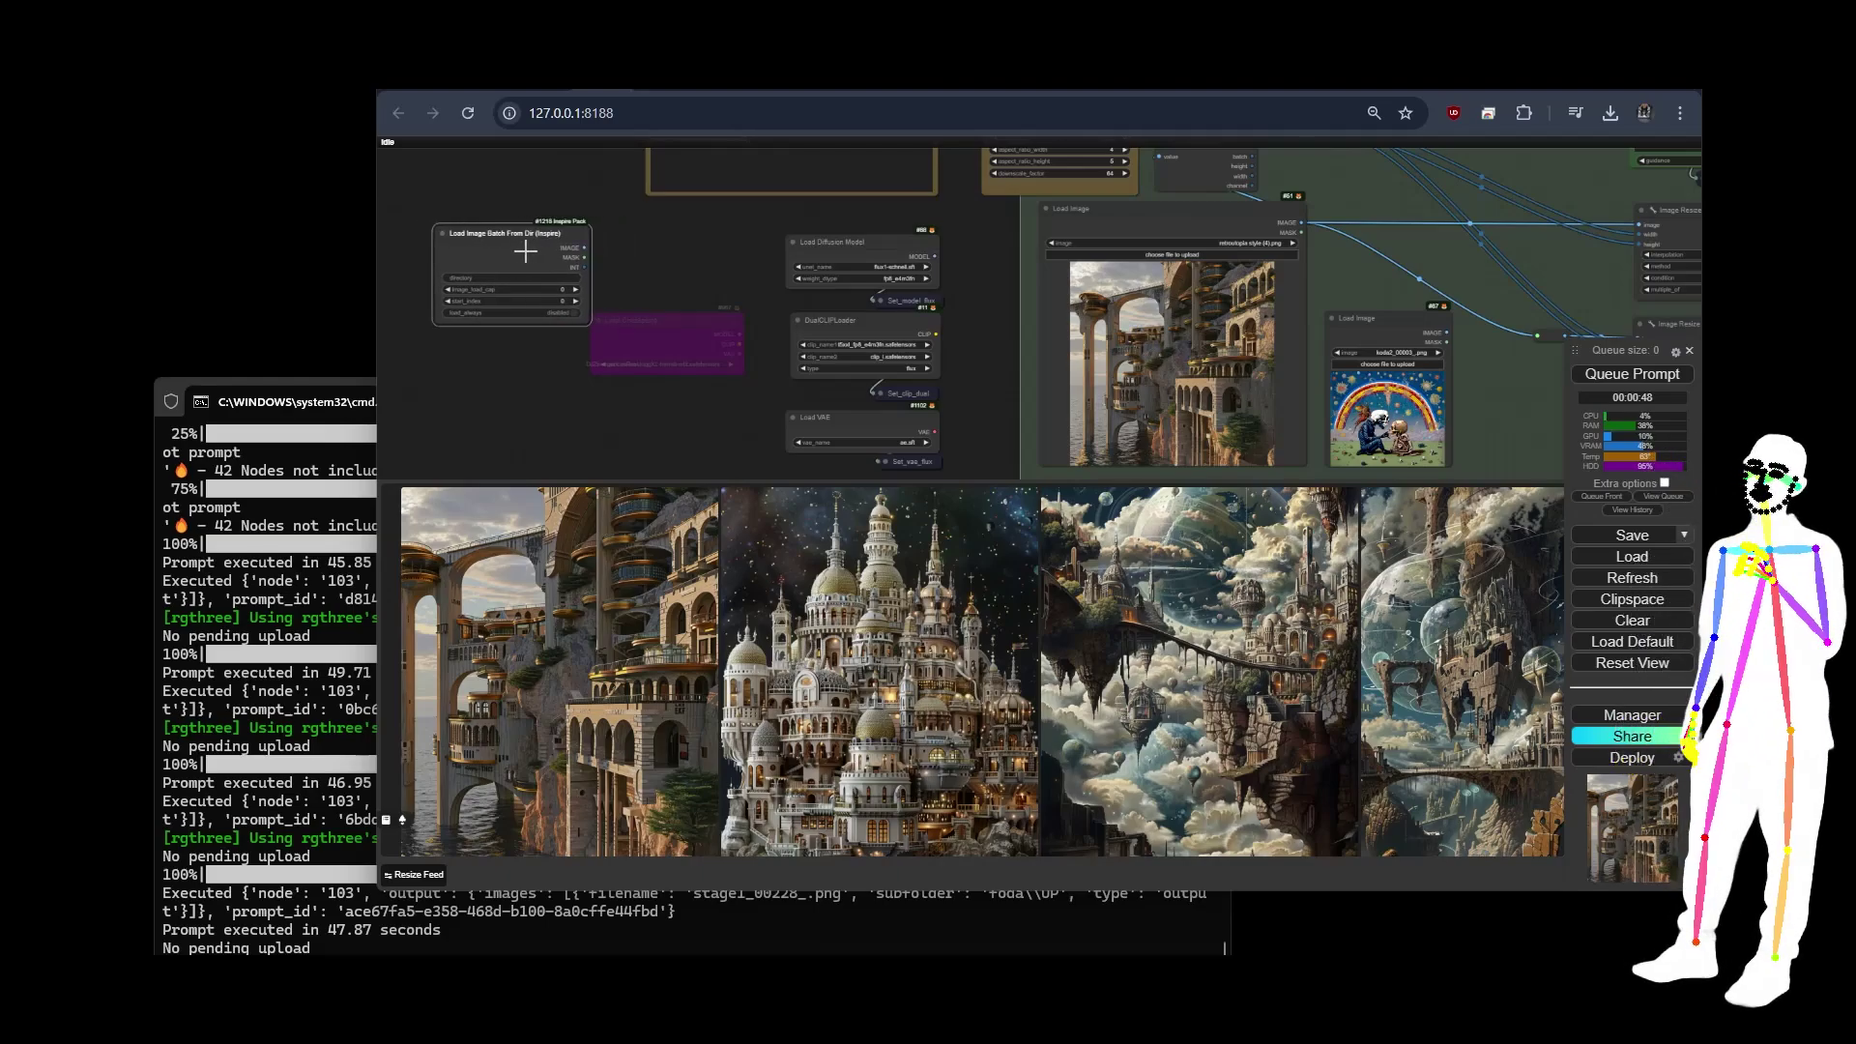
drag(1171, 233, 1157, 229)
click(454, 254)
- Zoom in on the batch loader, dismiss its directory prompt with no path, and delete the node
scroll(393, 275, up, 2)
scroll(392, 275, up, 3)
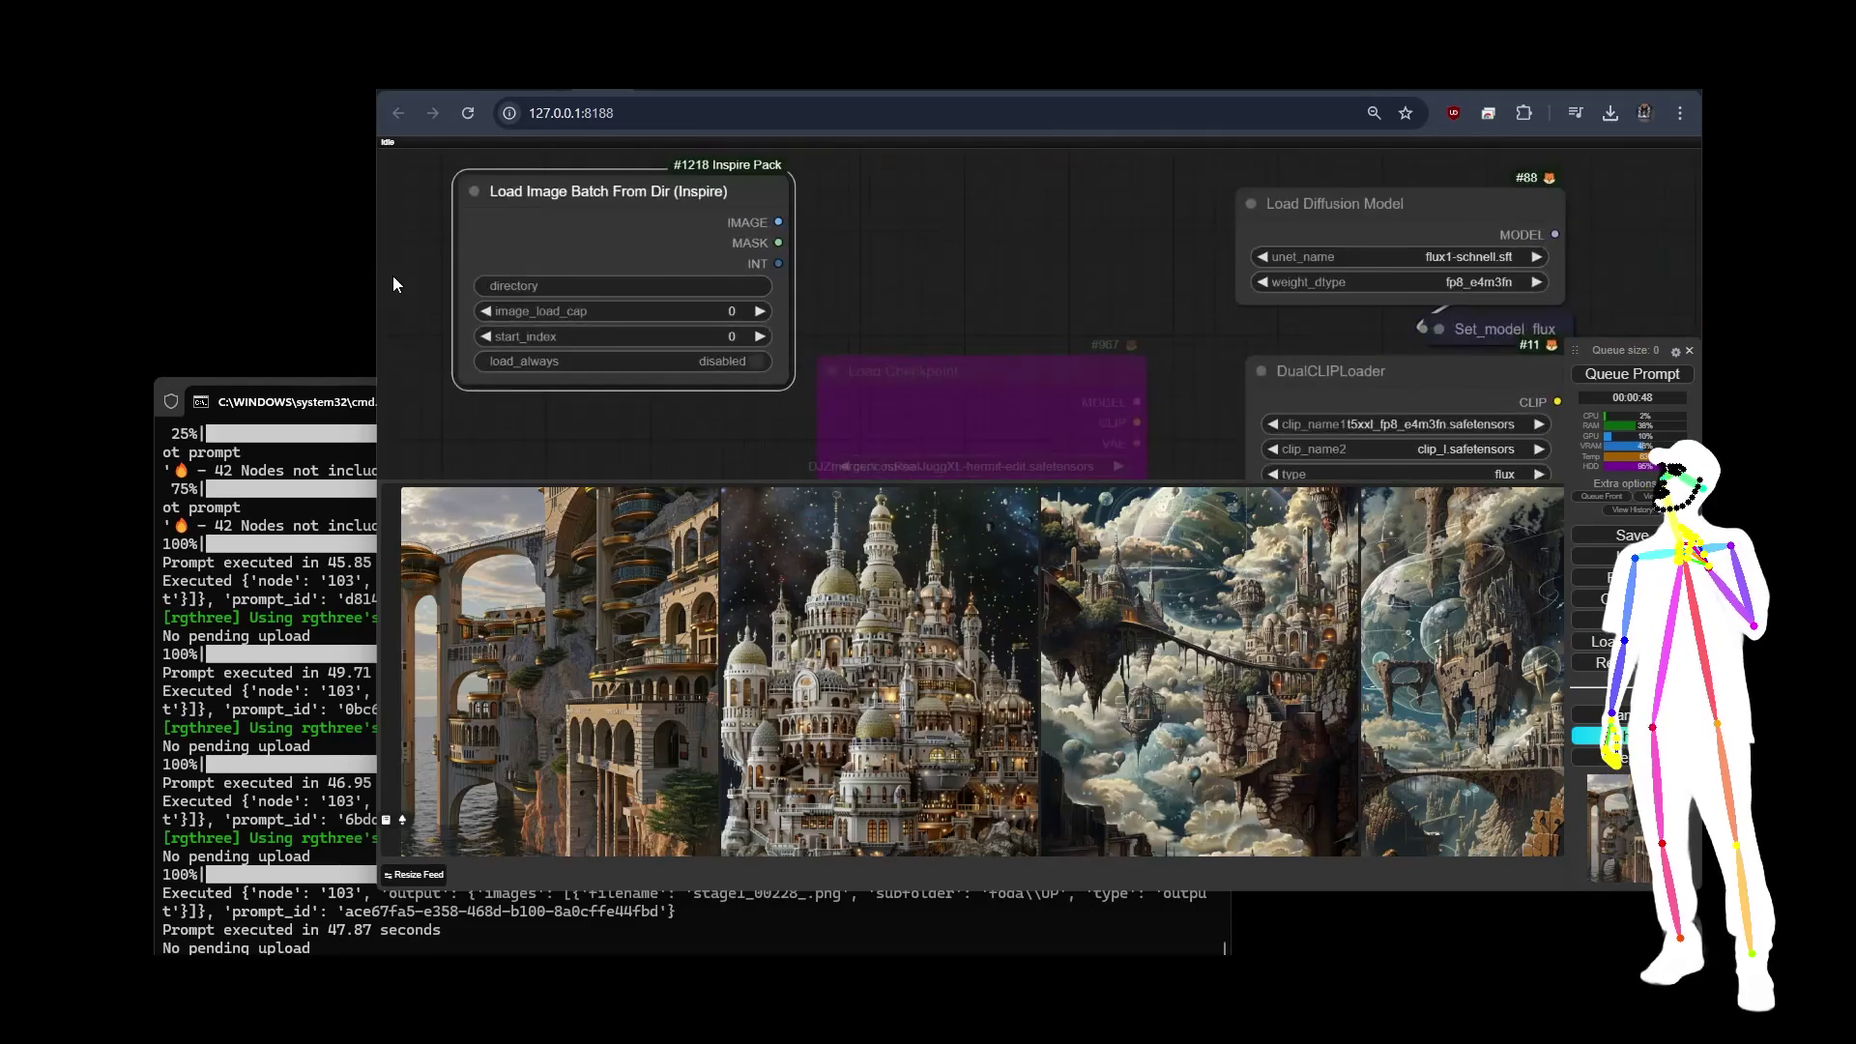
scroll(435, 263, up, 1)
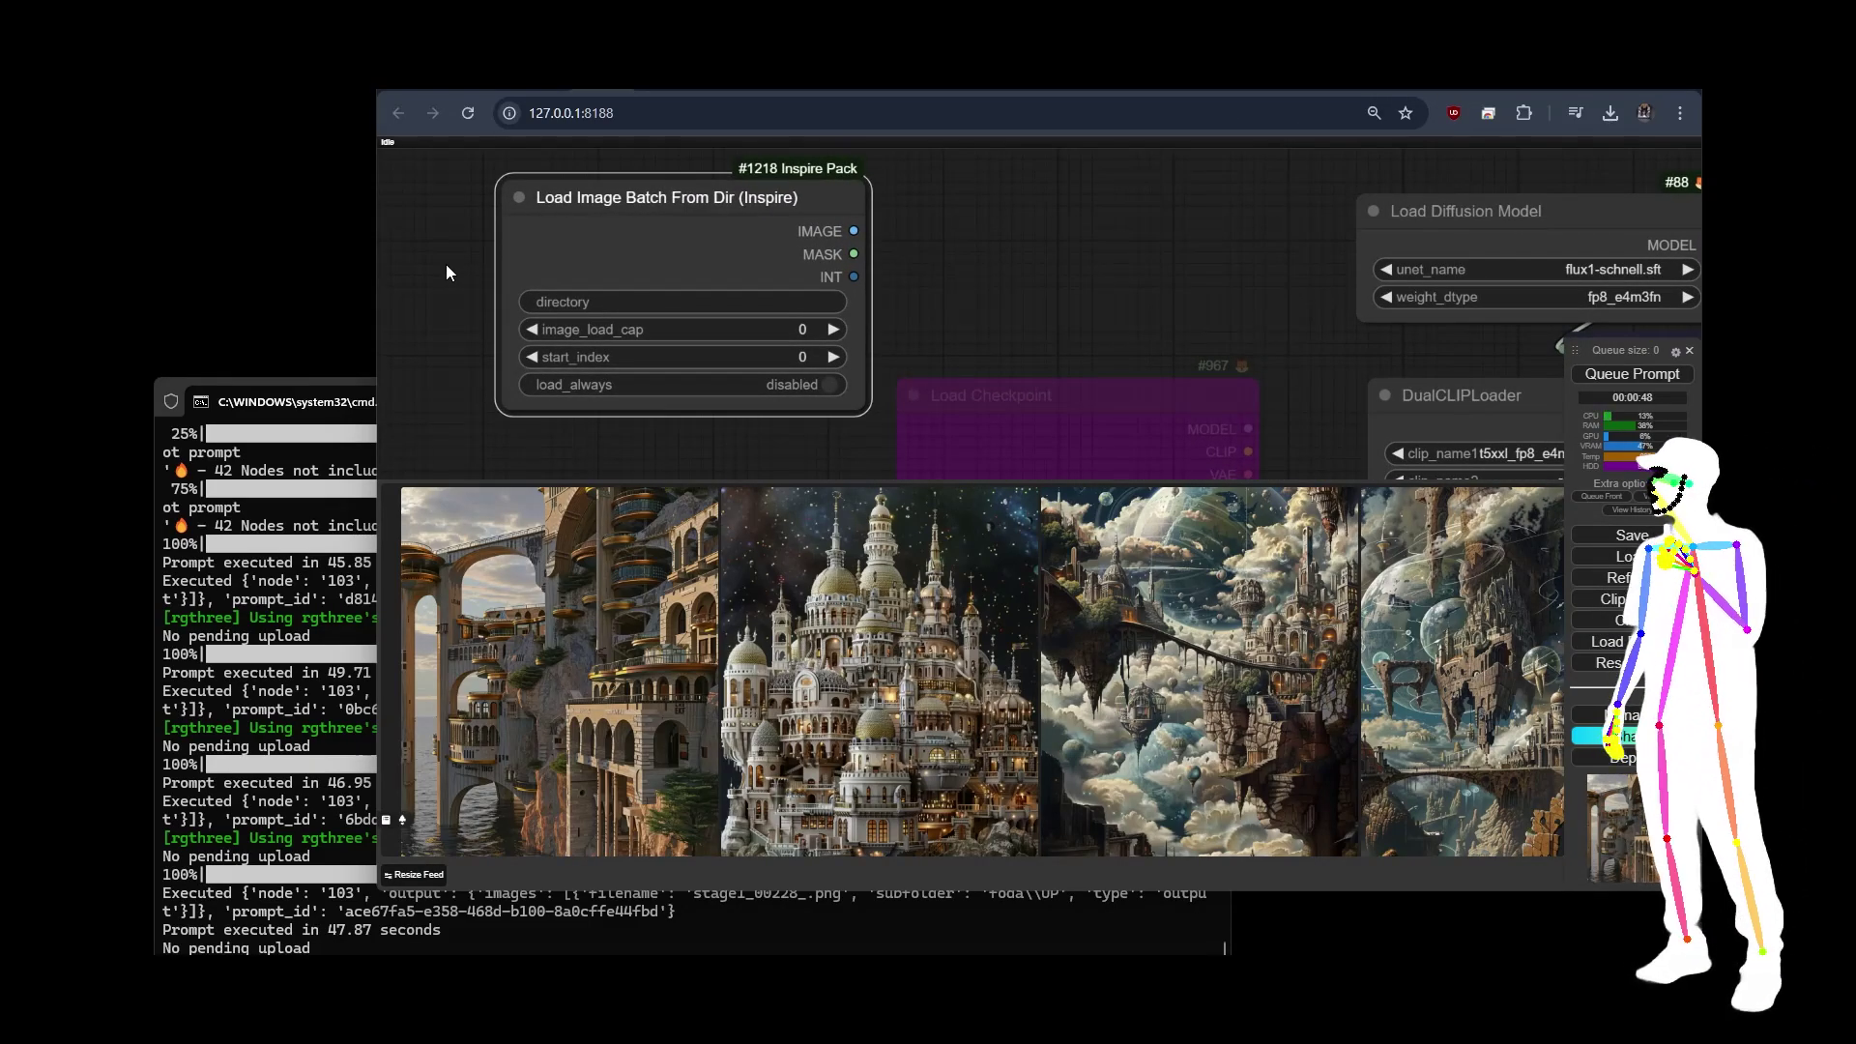
drag(450, 252, 455, 256)
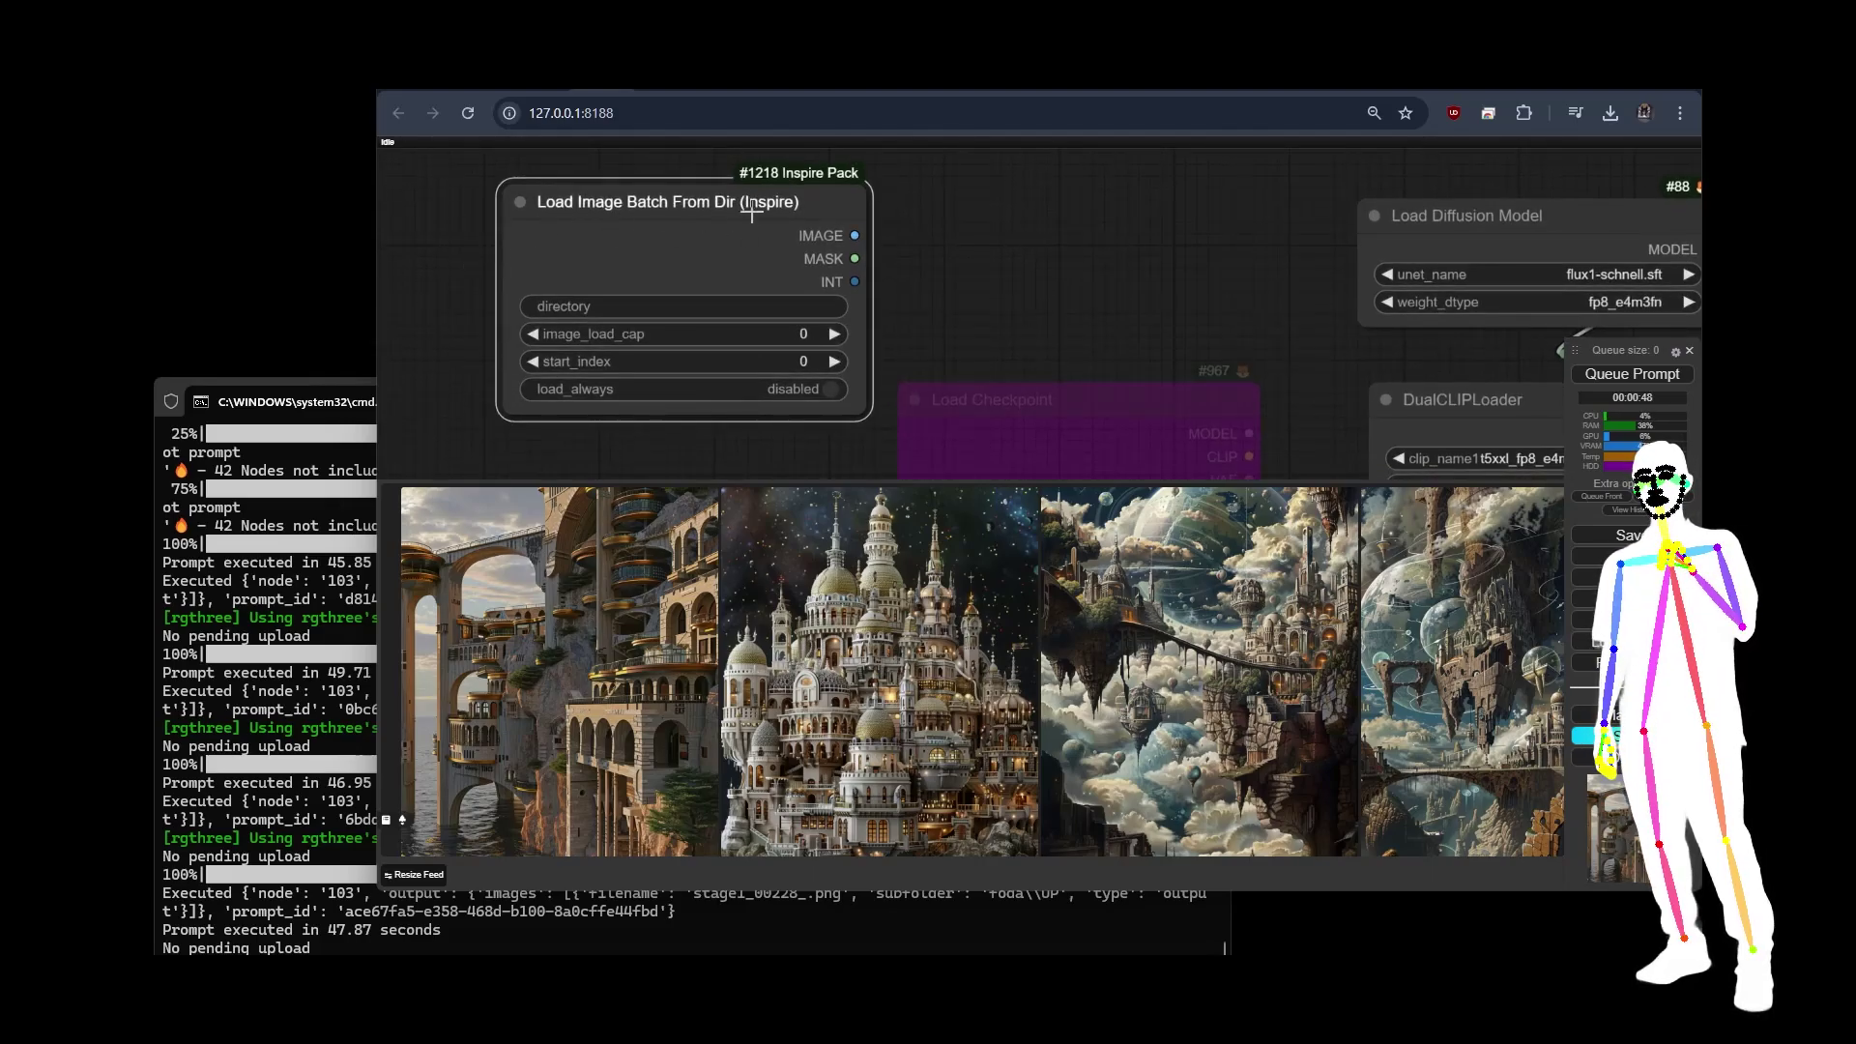
drag(749, 201, 741, 205)
click(596, 305)
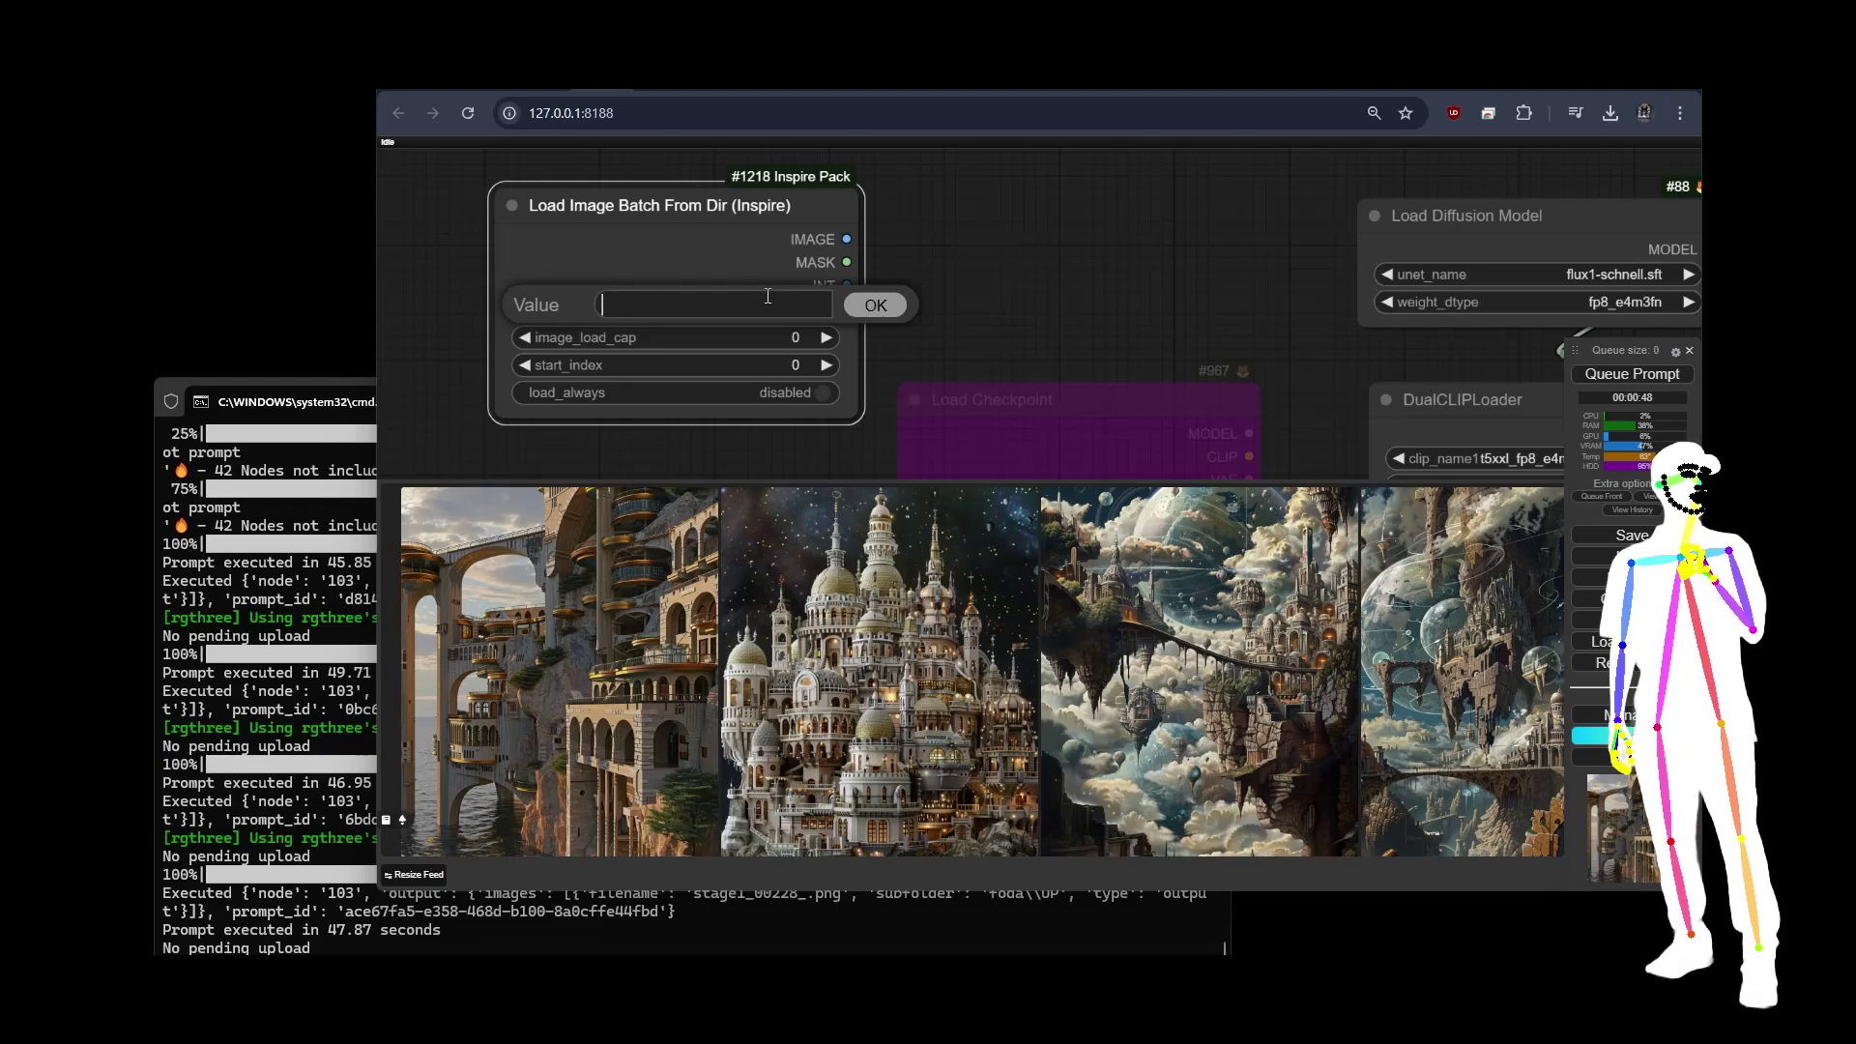
click(875, 305)
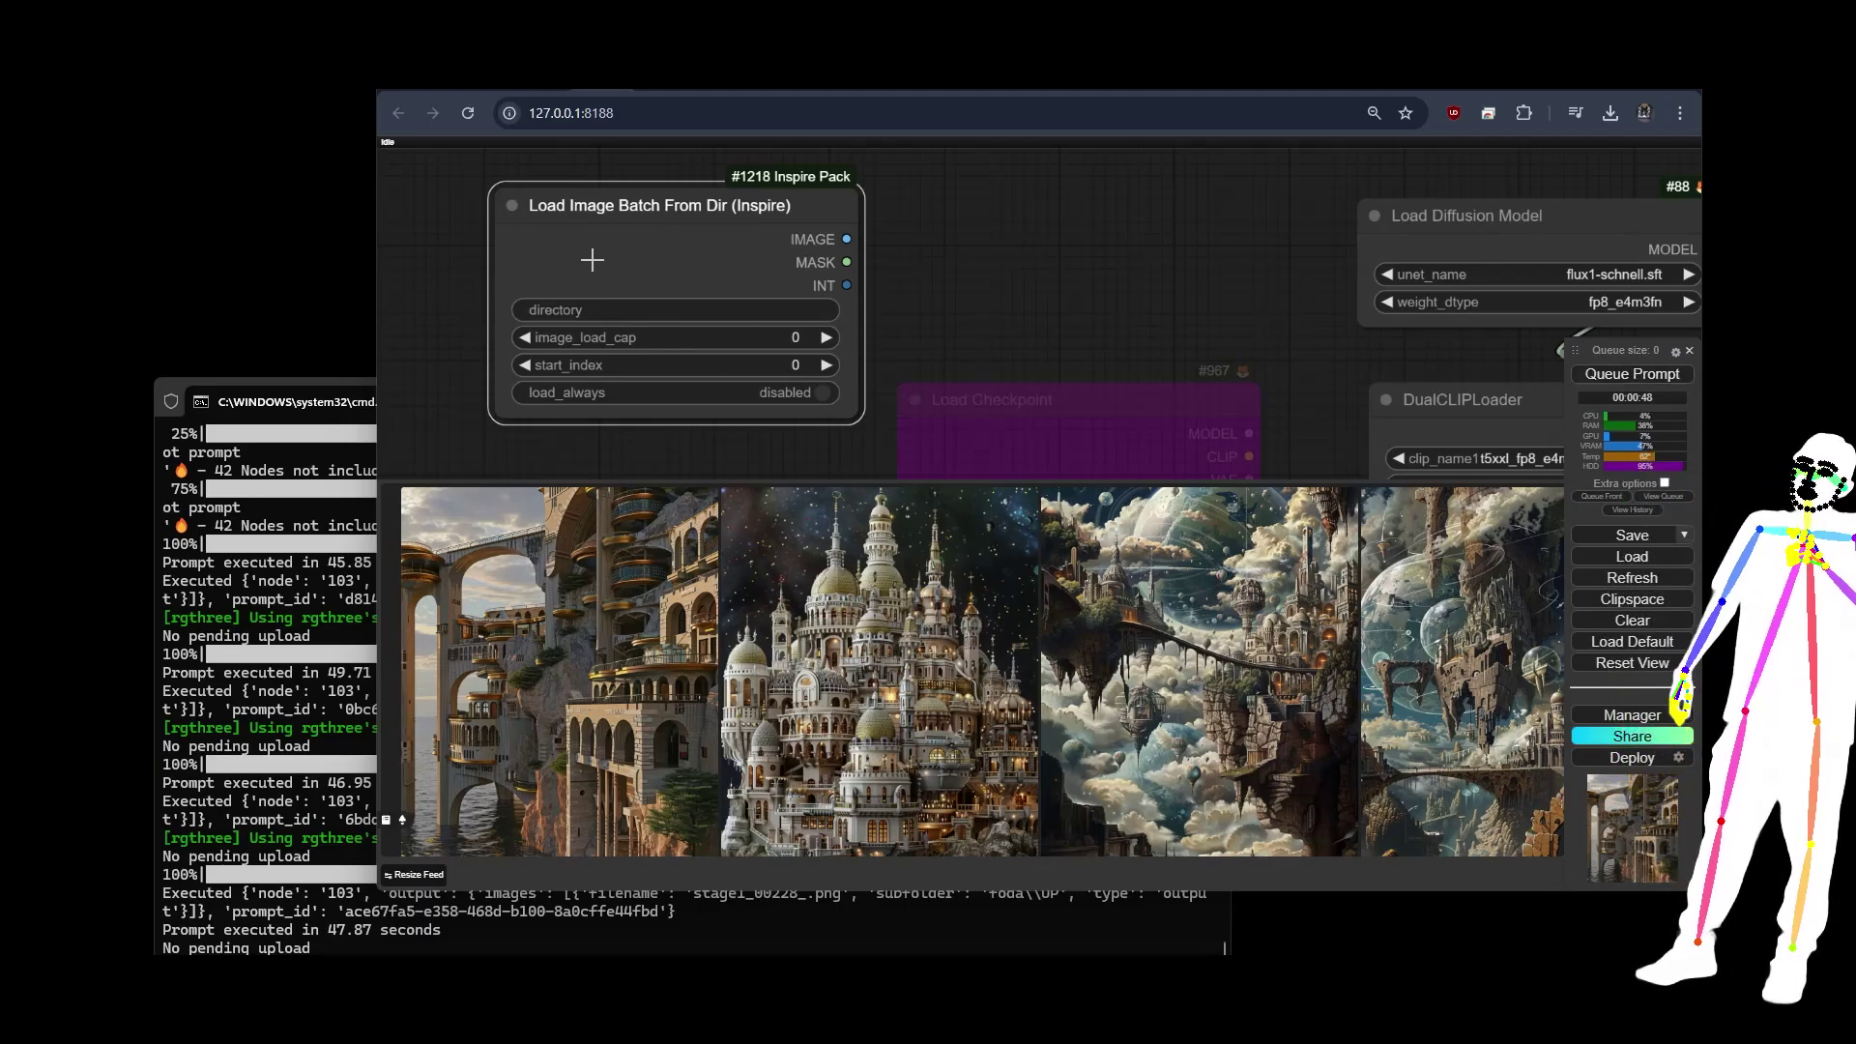
key(Delete)
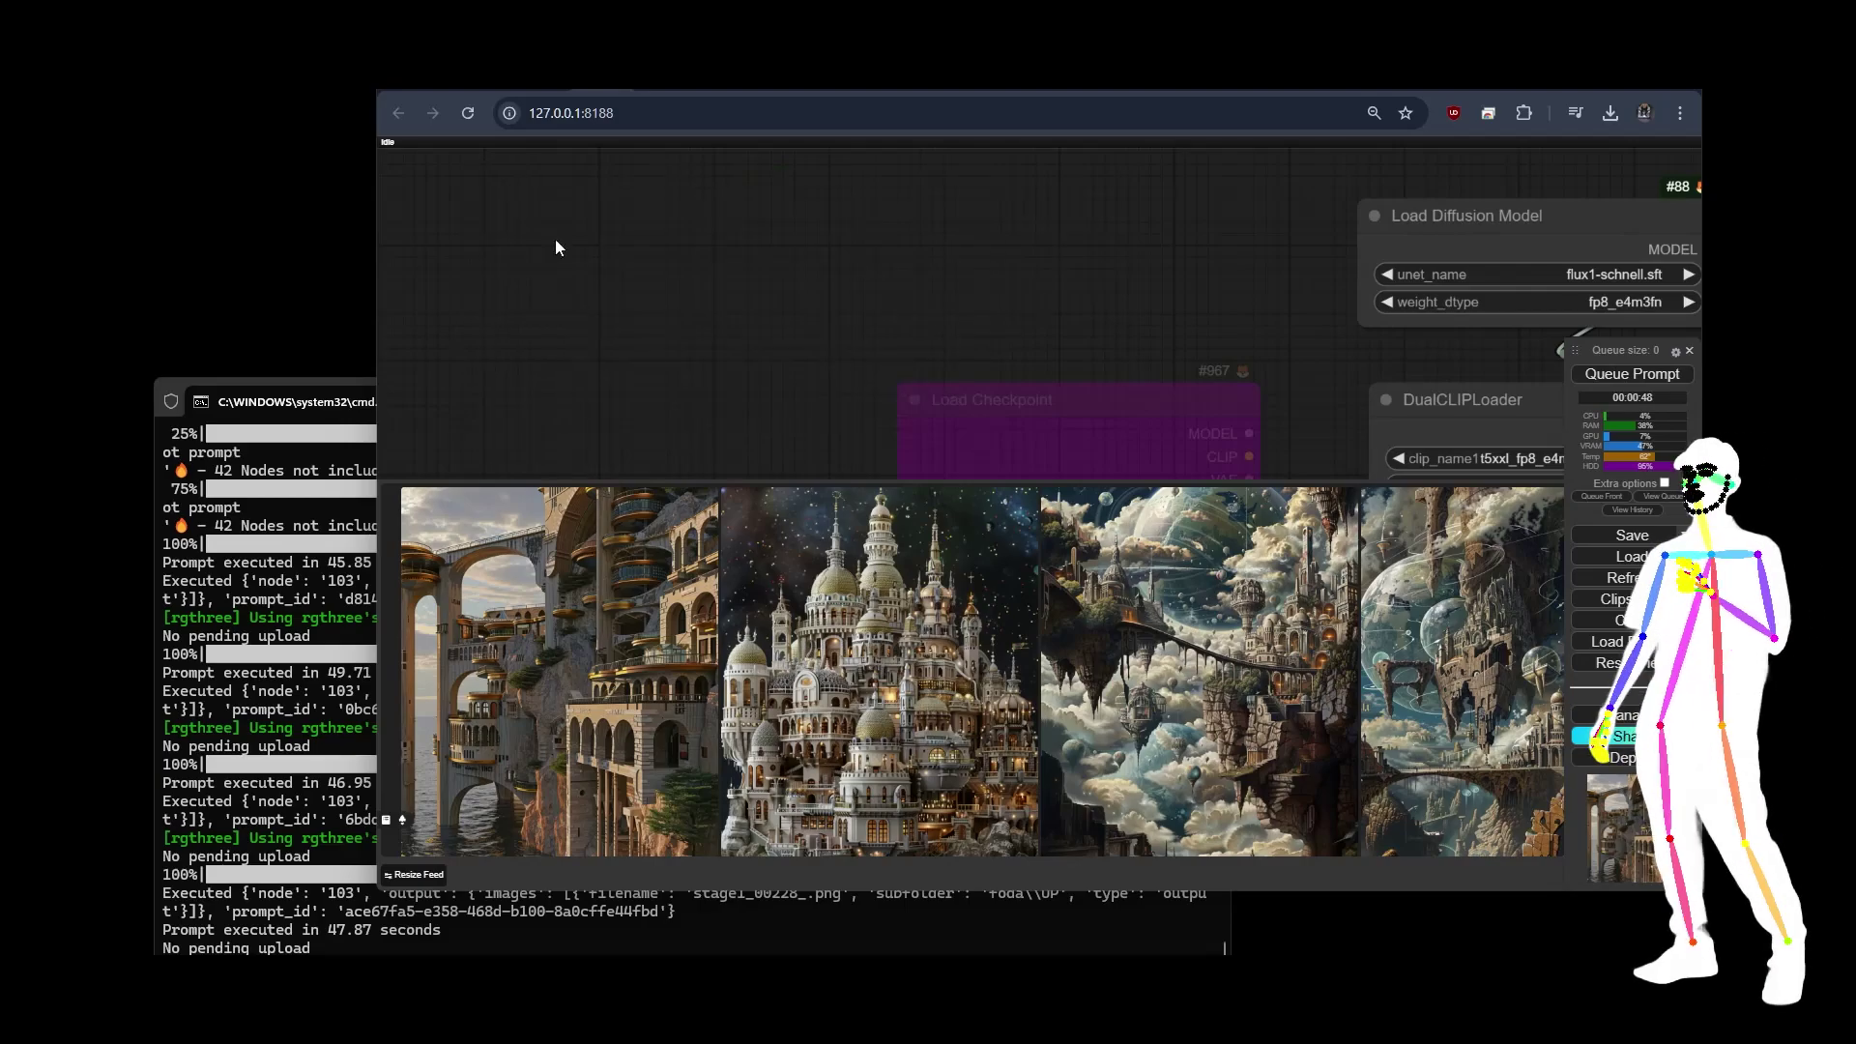
- Zoom and pan across the canvas to survey all of the upscaler's node groups
scroll(487, 304, down, 8)
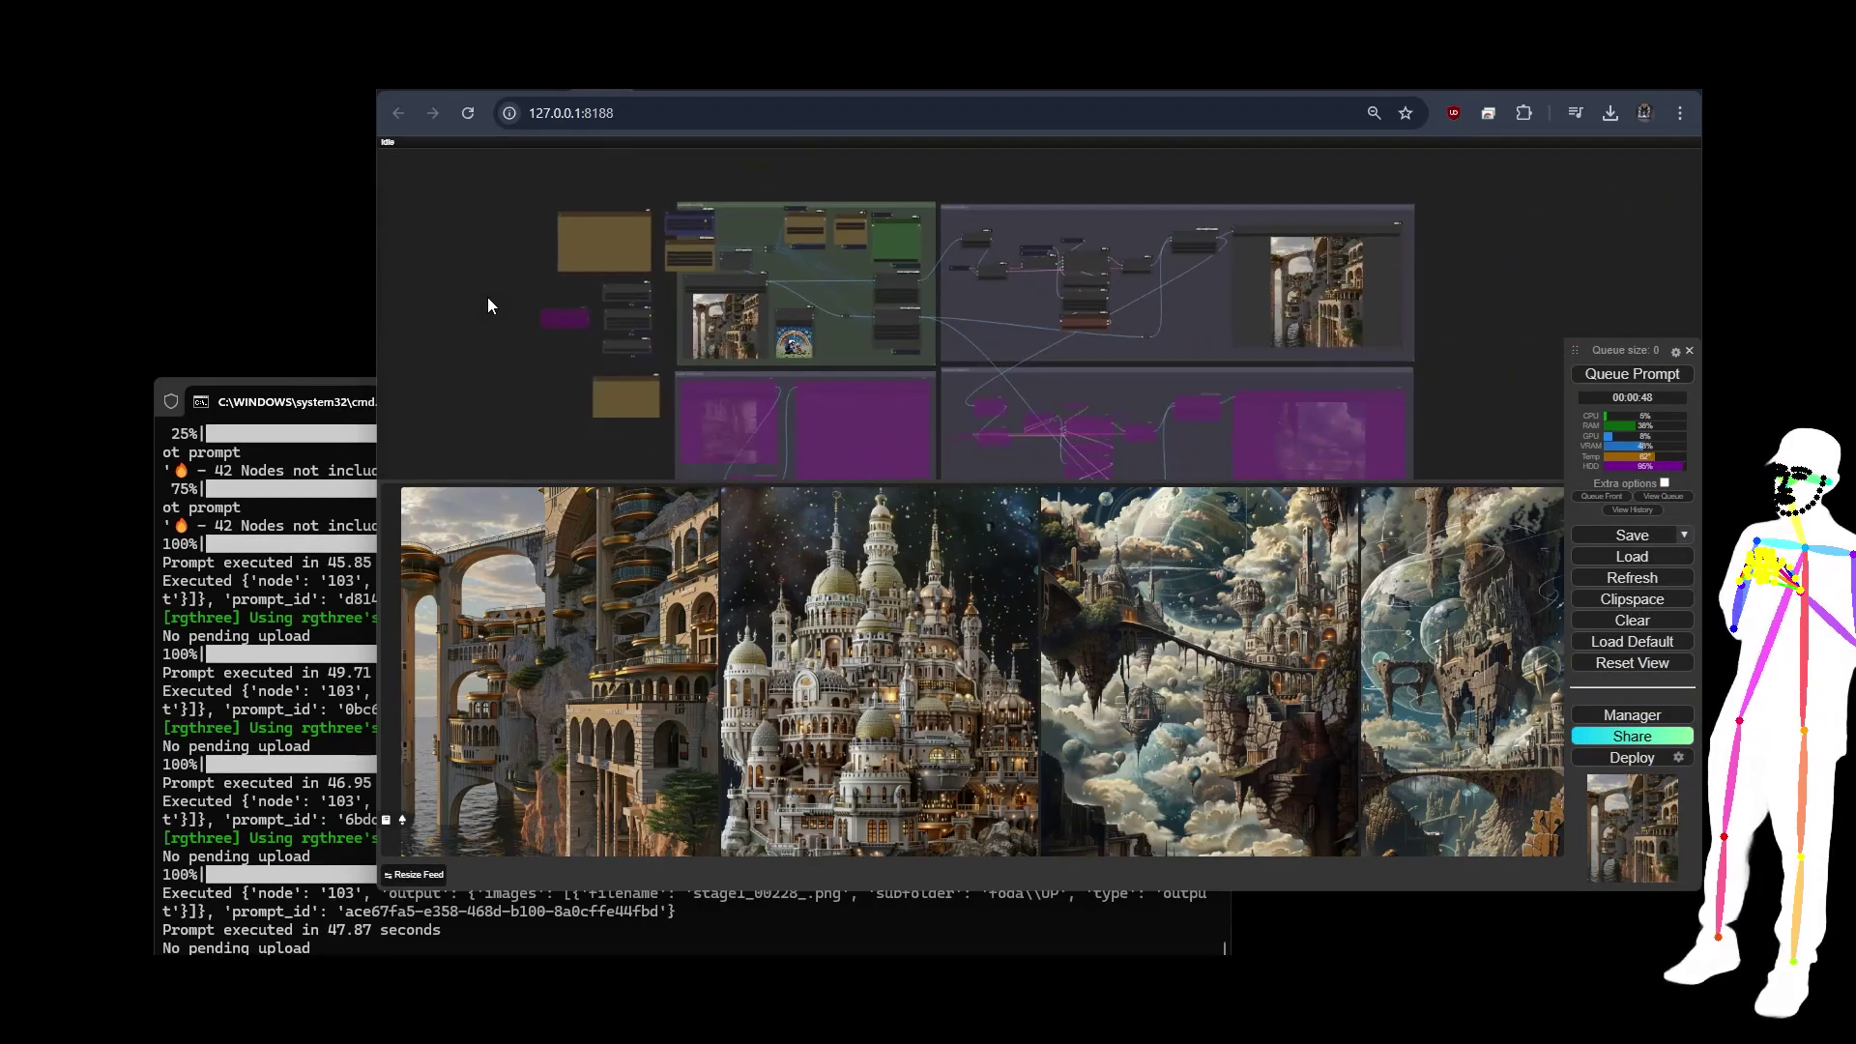
drag(1206, 311, 1350, 314)
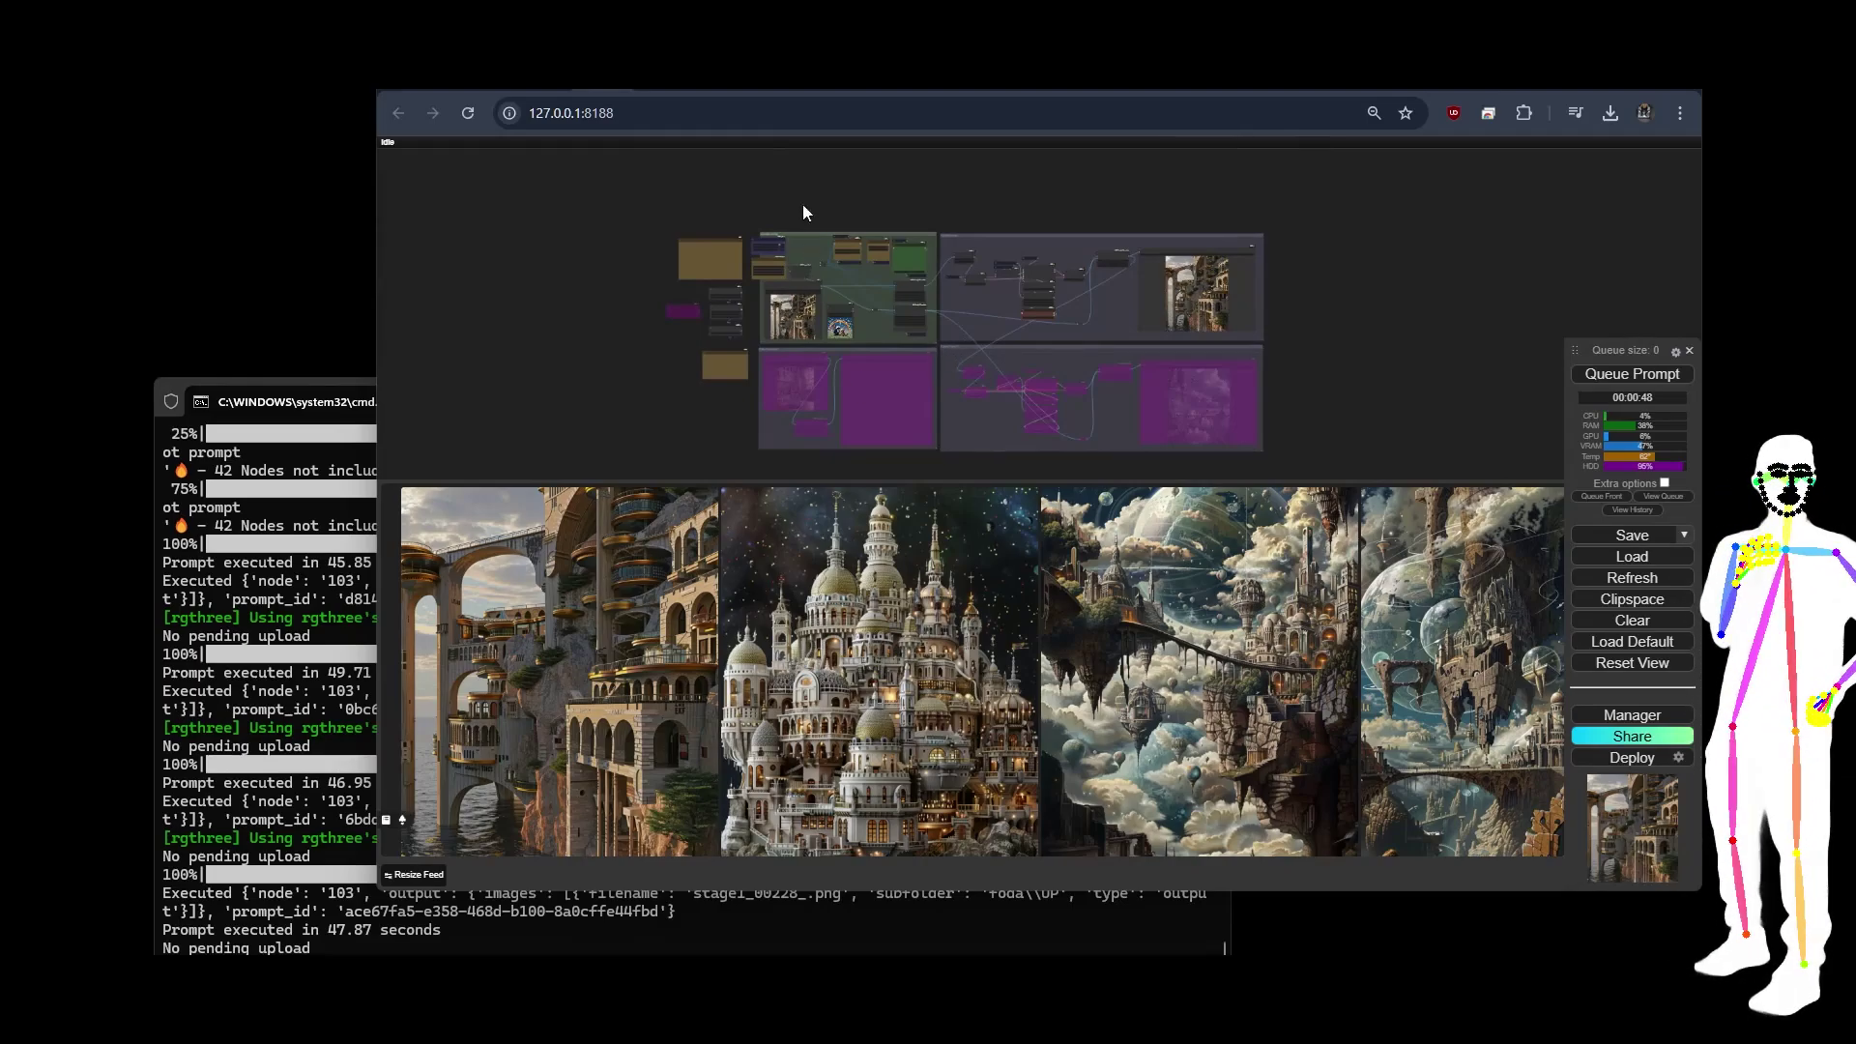
scroll(938, 421, up, 4)
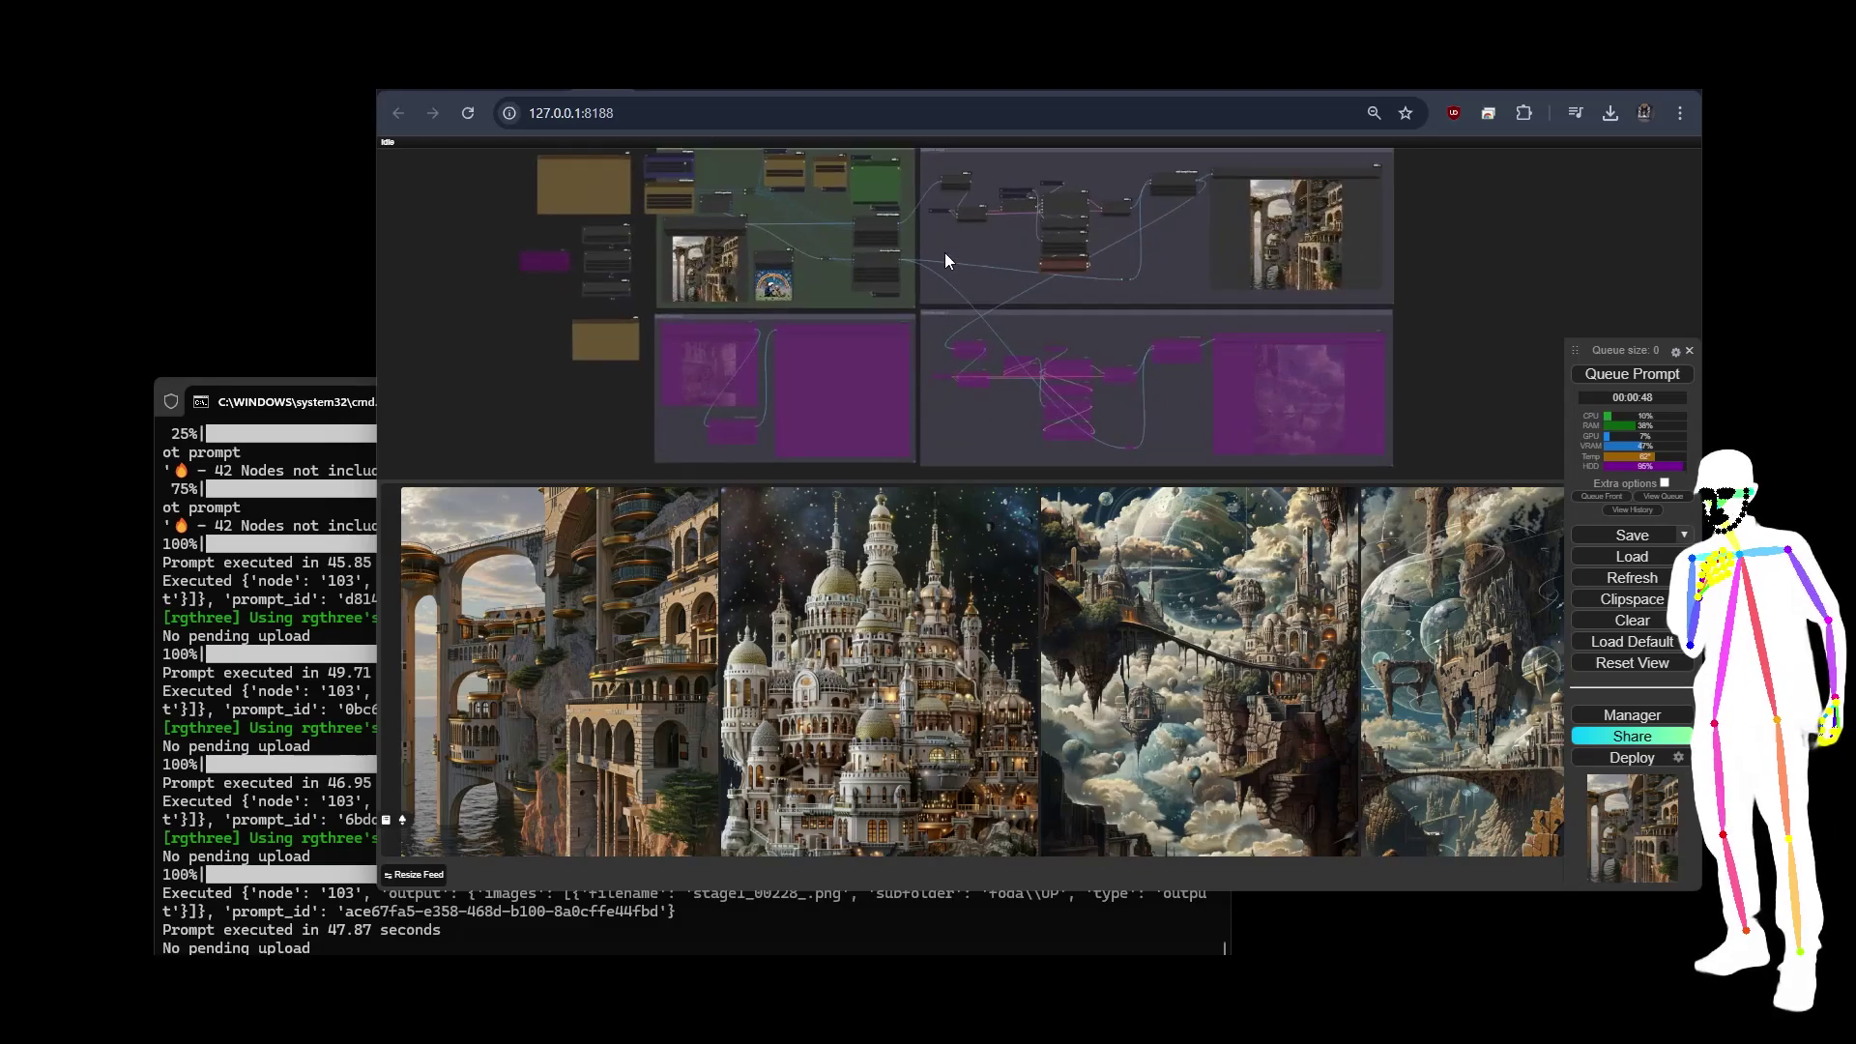
scroll(1100, 179, up, 8)
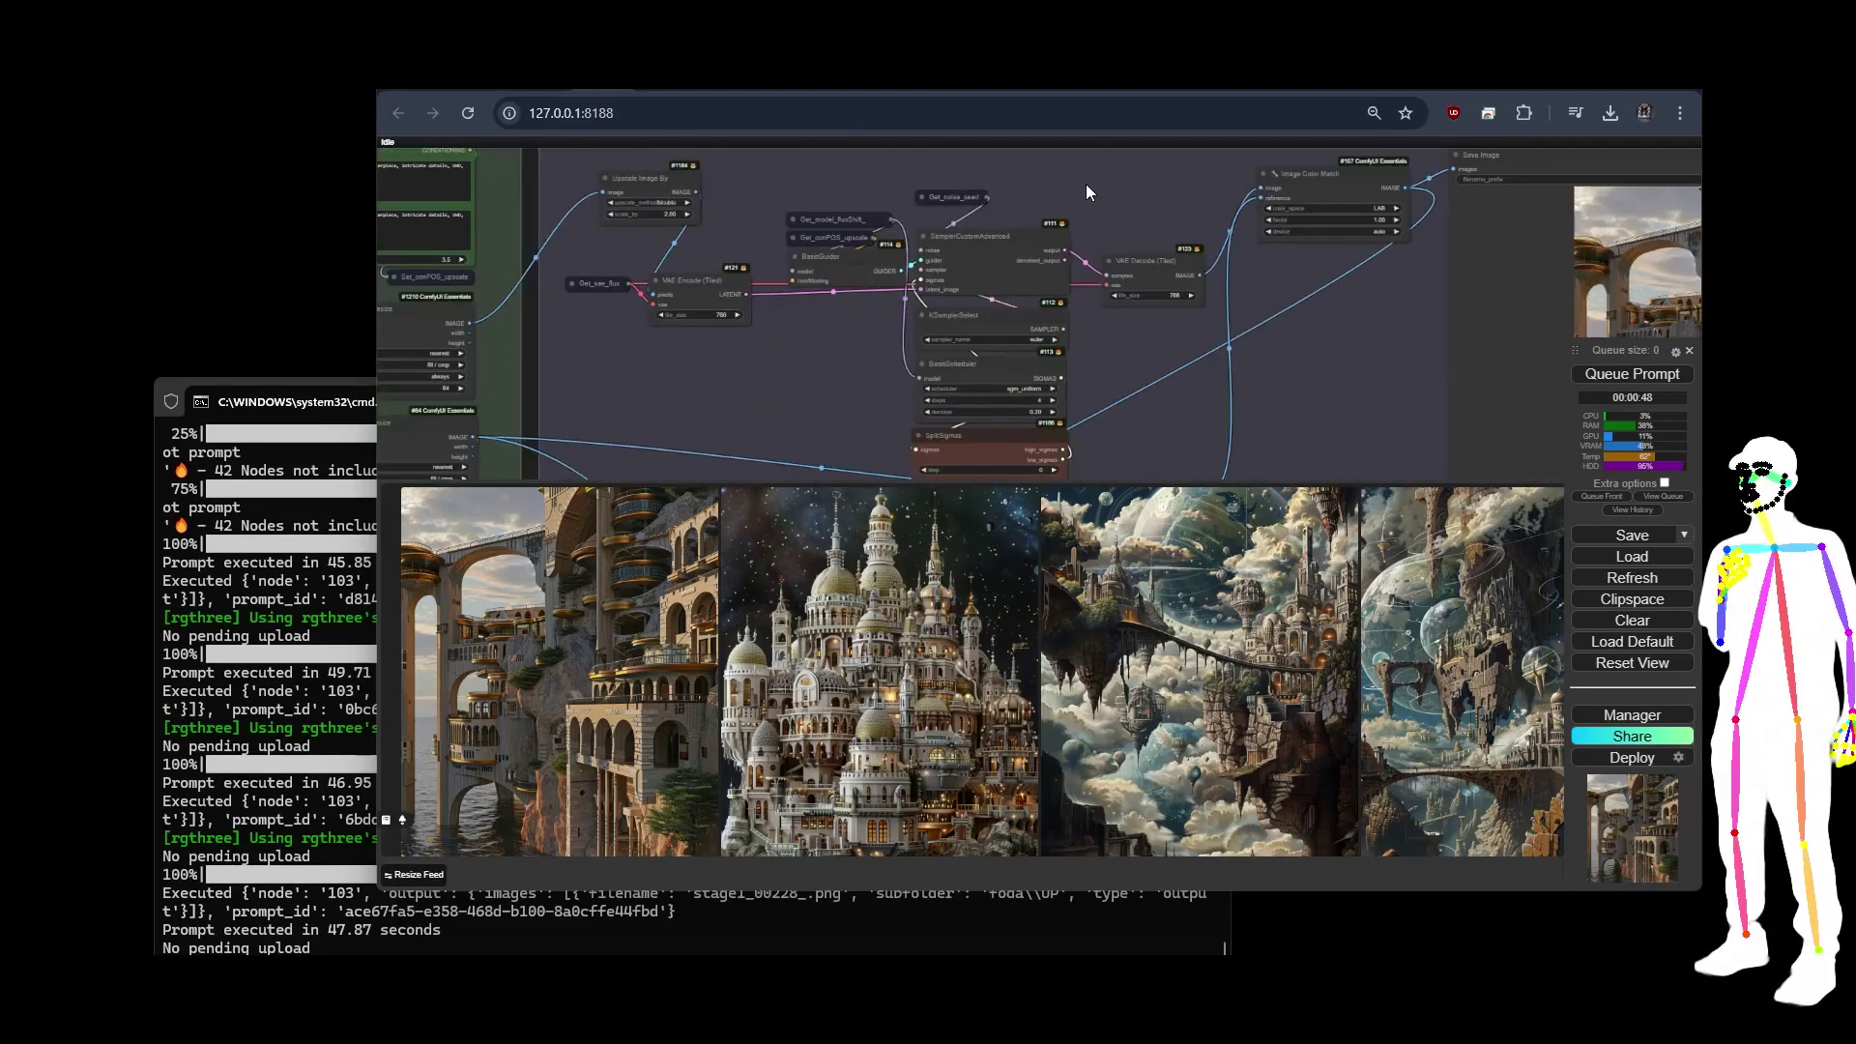
scroll(1110, 182, down, 8)
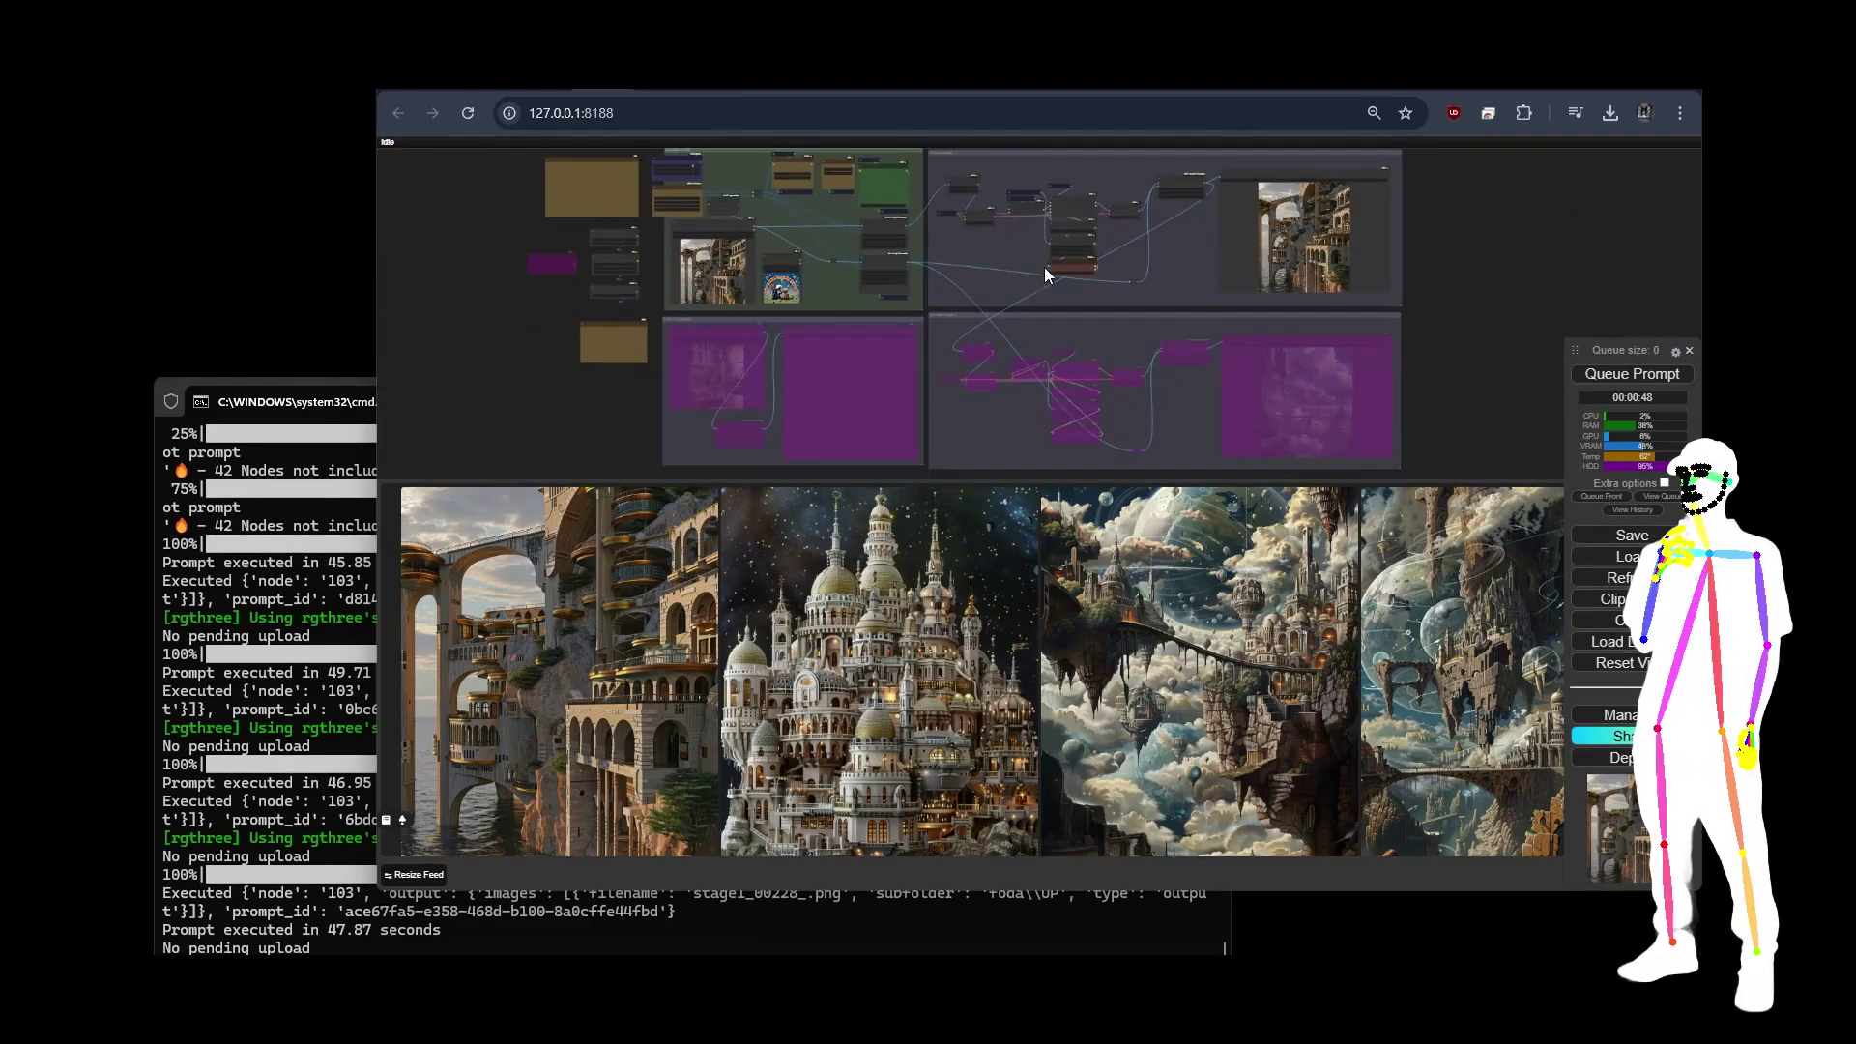
drag(1447, 267, 1463, 266)
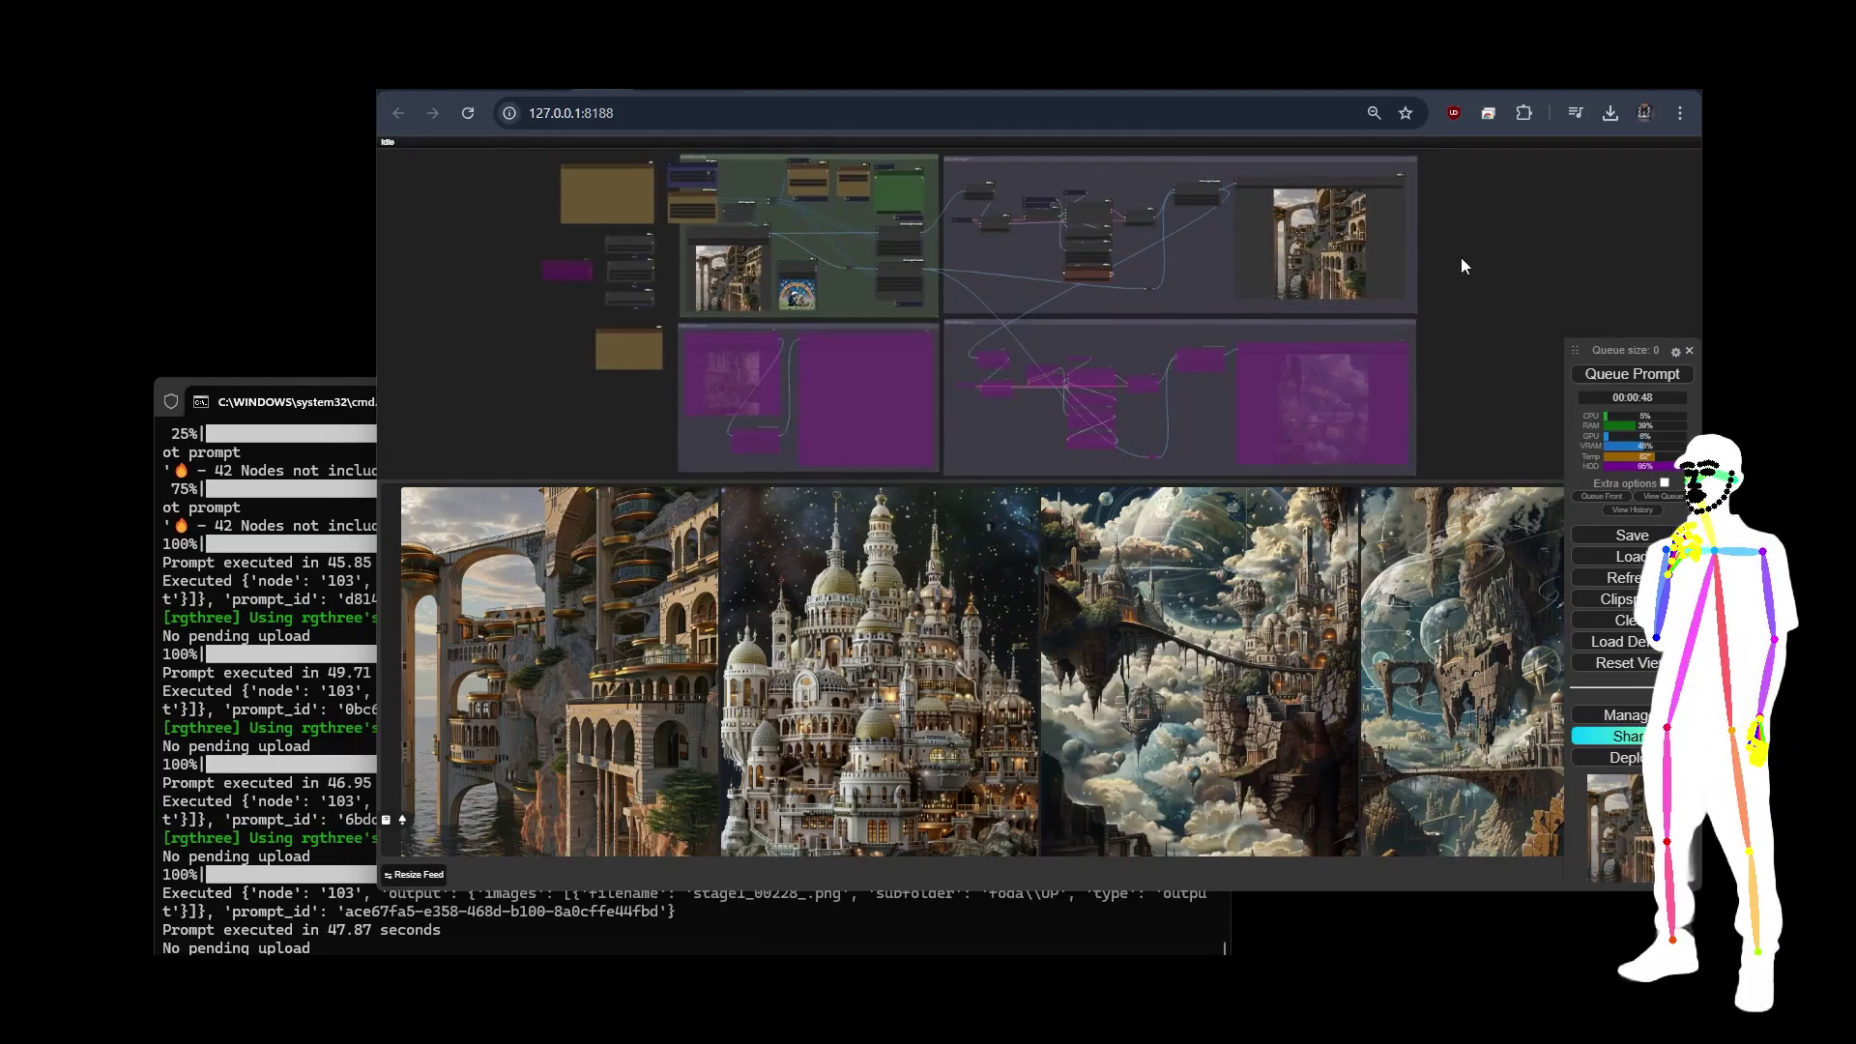